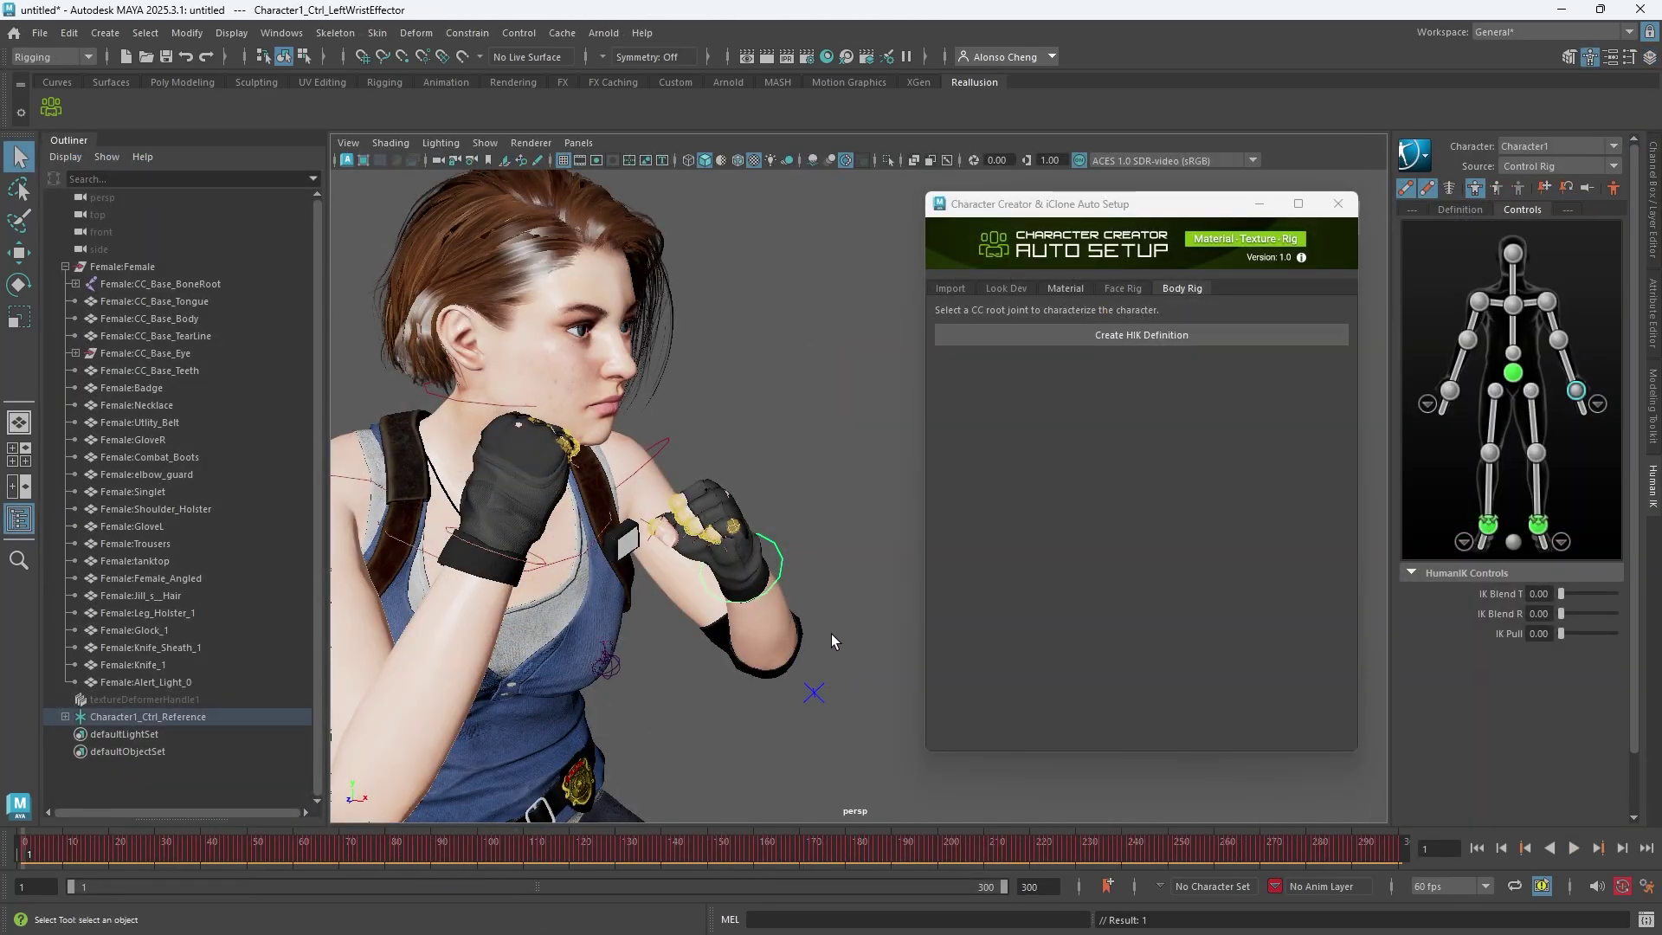
Push the left wrist effector forward with the Move tool, undo it, and deselect the shirt
{"action": "key", "text": "w"}
{"action": "left_click_drag", "start_coordinate": [751, 538], "coordinate": [853, 524]}
{"action": "key", "text": "ctrl+z"}
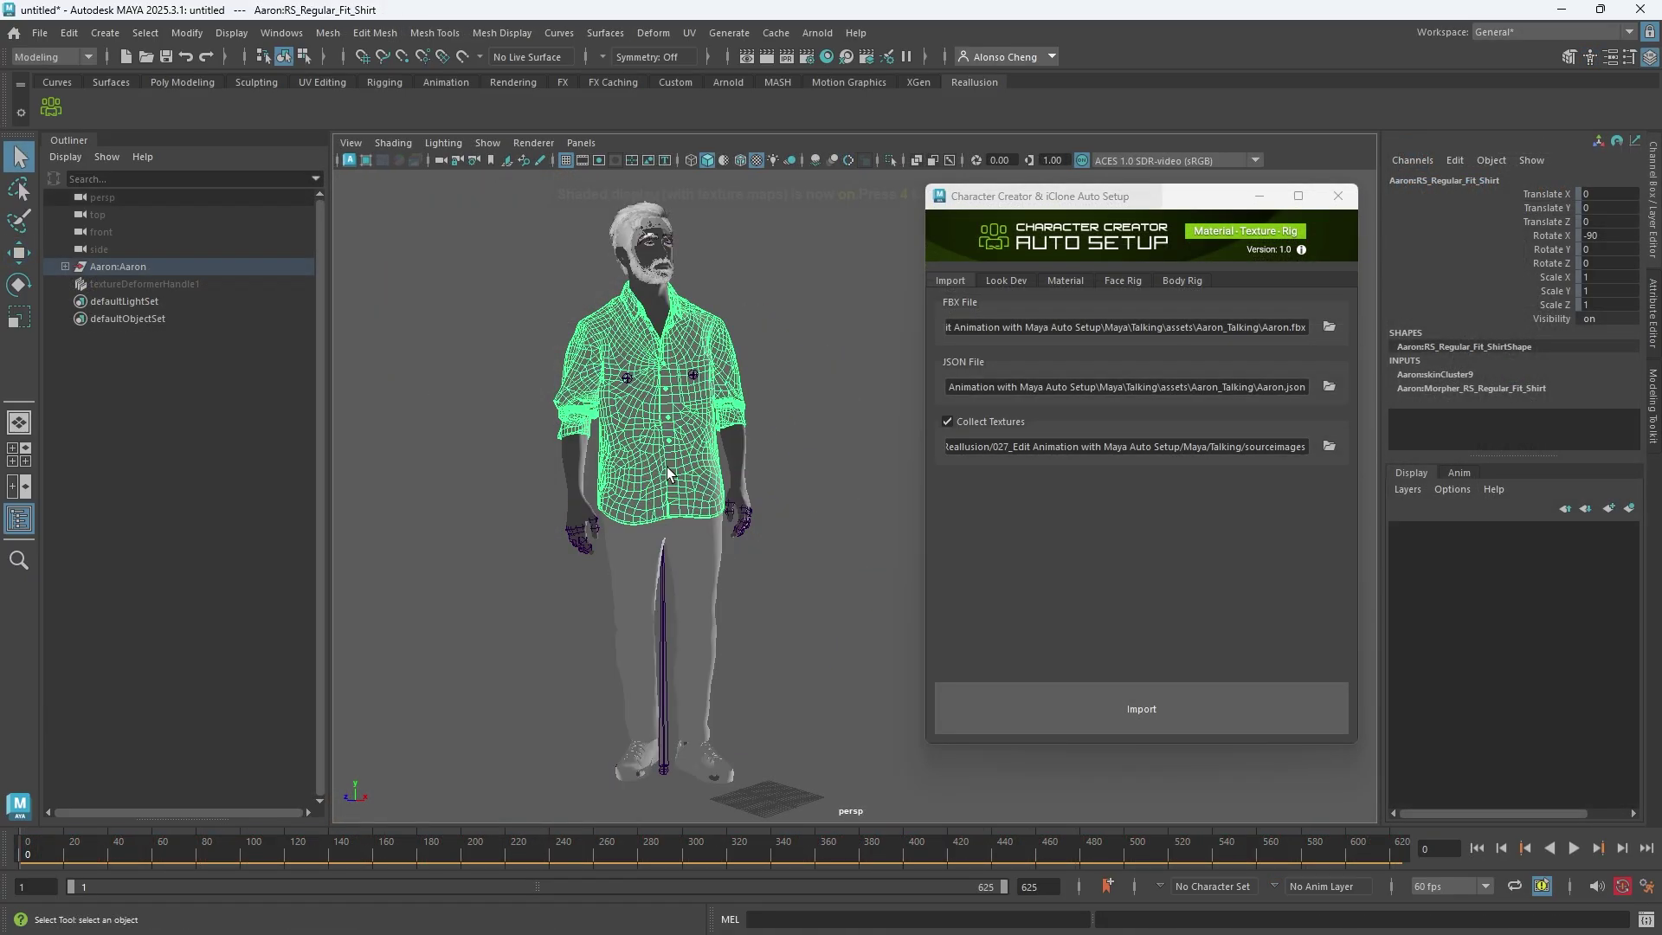
{"action": "left_click", "coordinate": [850, 509]}
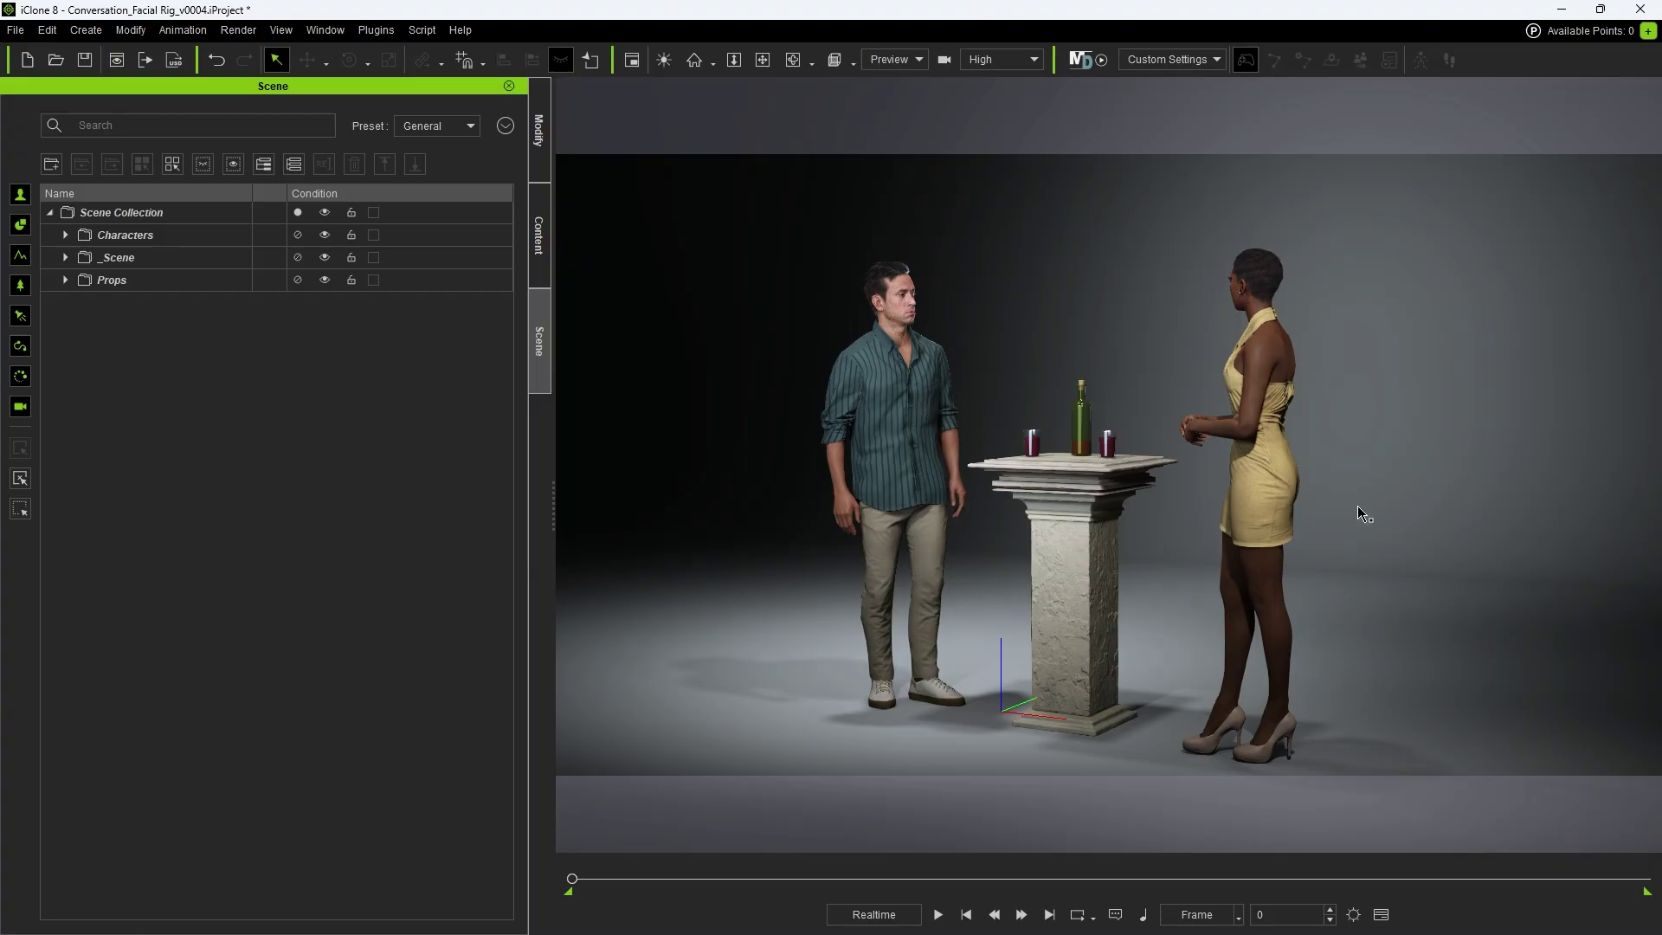
Play the two-character conversation animation through to frame 781
{"action": "key", "text": "space"}
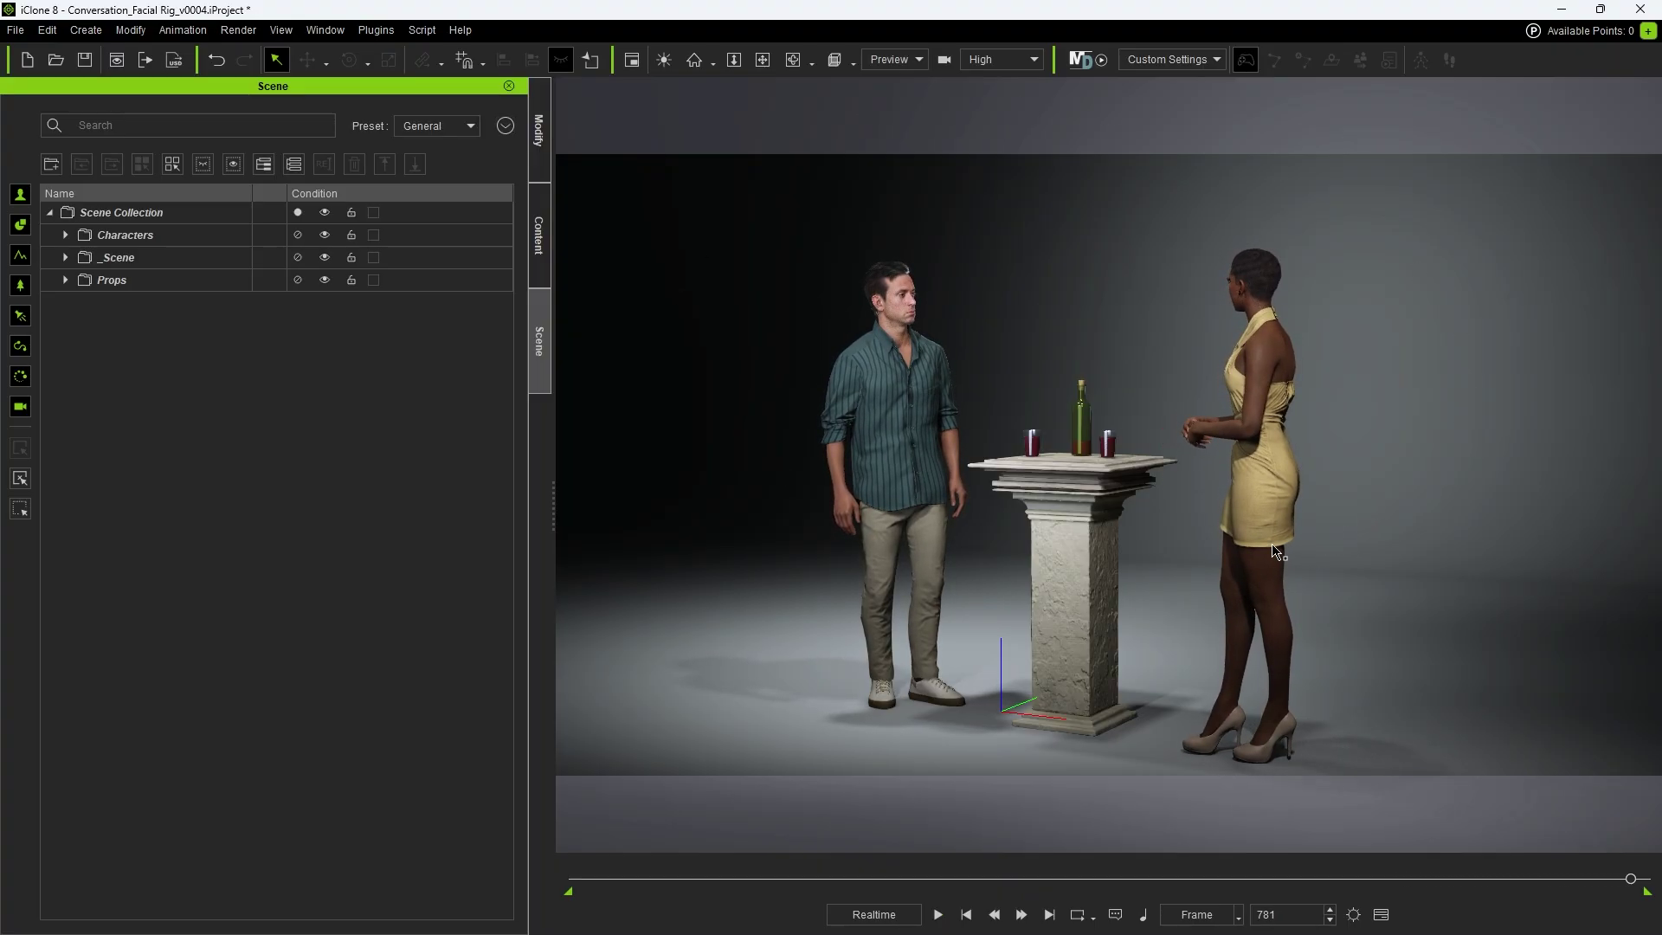
{"action": "left_click", "coordinate": [52, 29]}
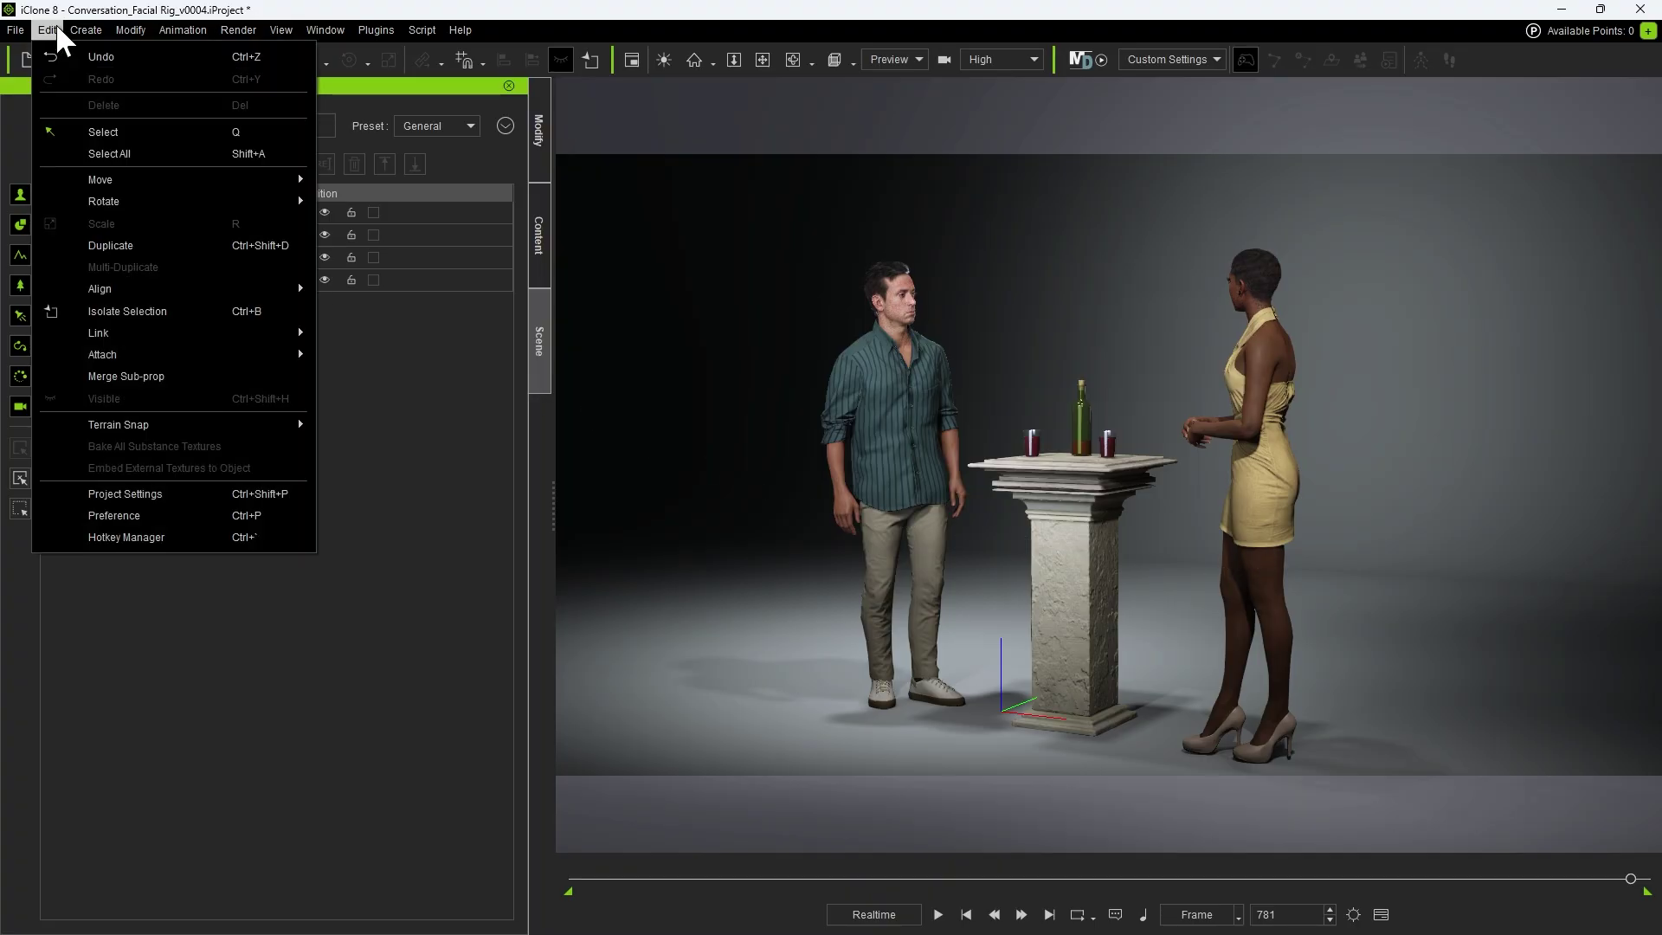
{"action": "left_click", "coordinate": [192, 500]}
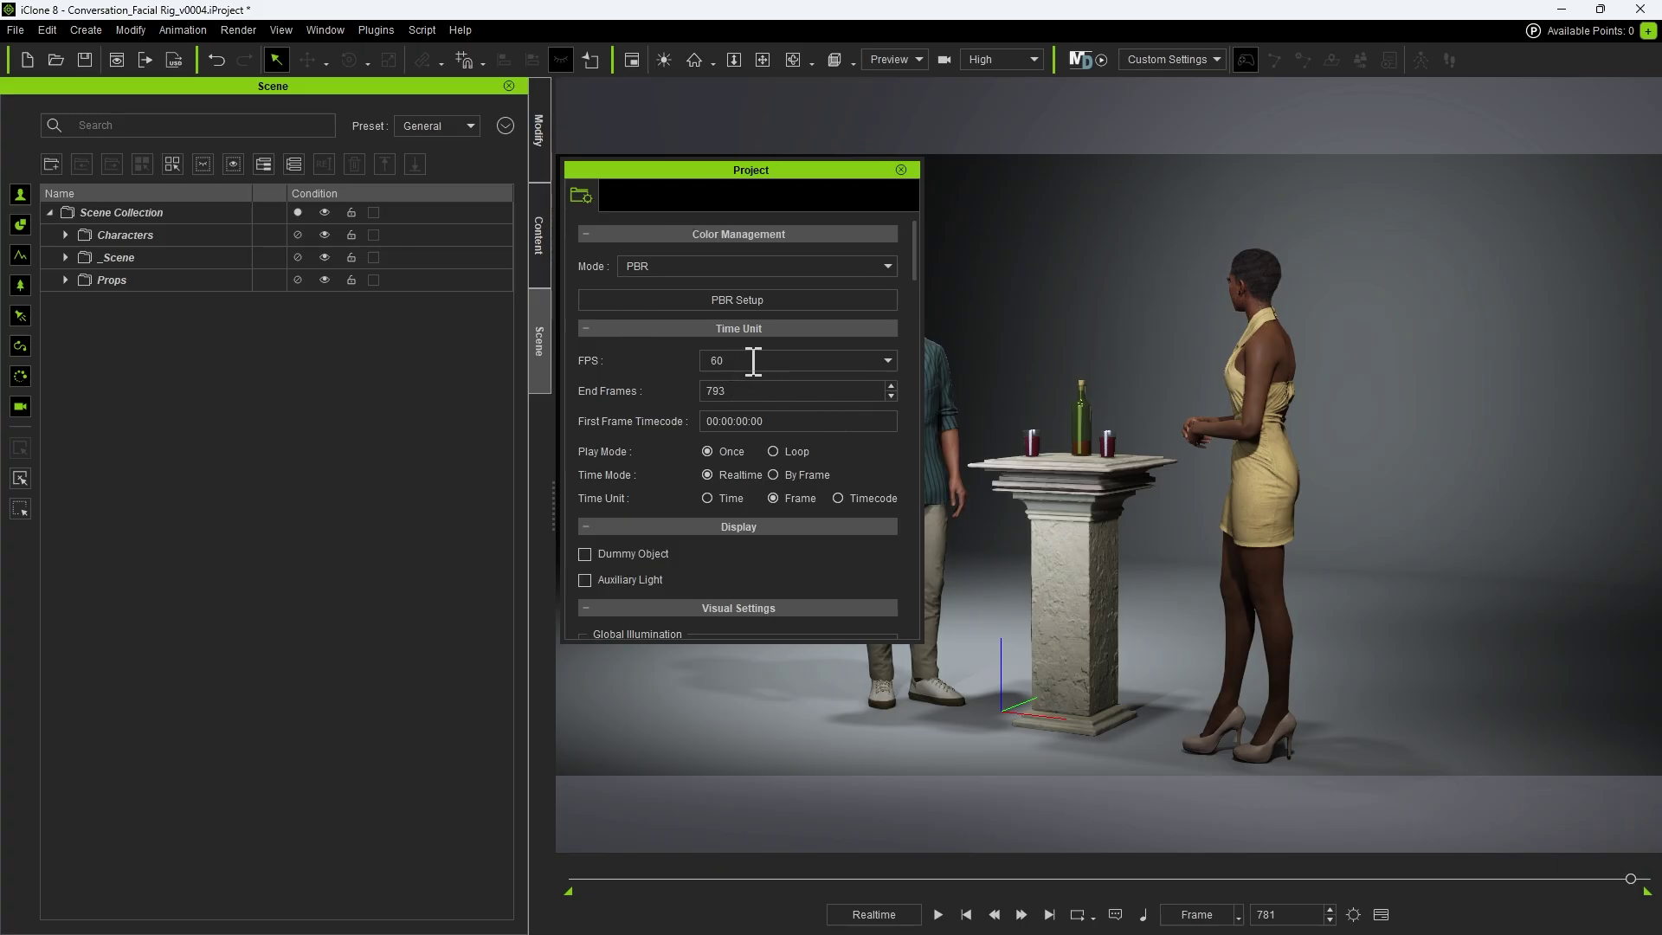
{"action": "left_click_drag", "start_coordinate": [752, 360], "coordinate": [679, 360]}
{"action": "left_click", "coordinate": [900, 170]}
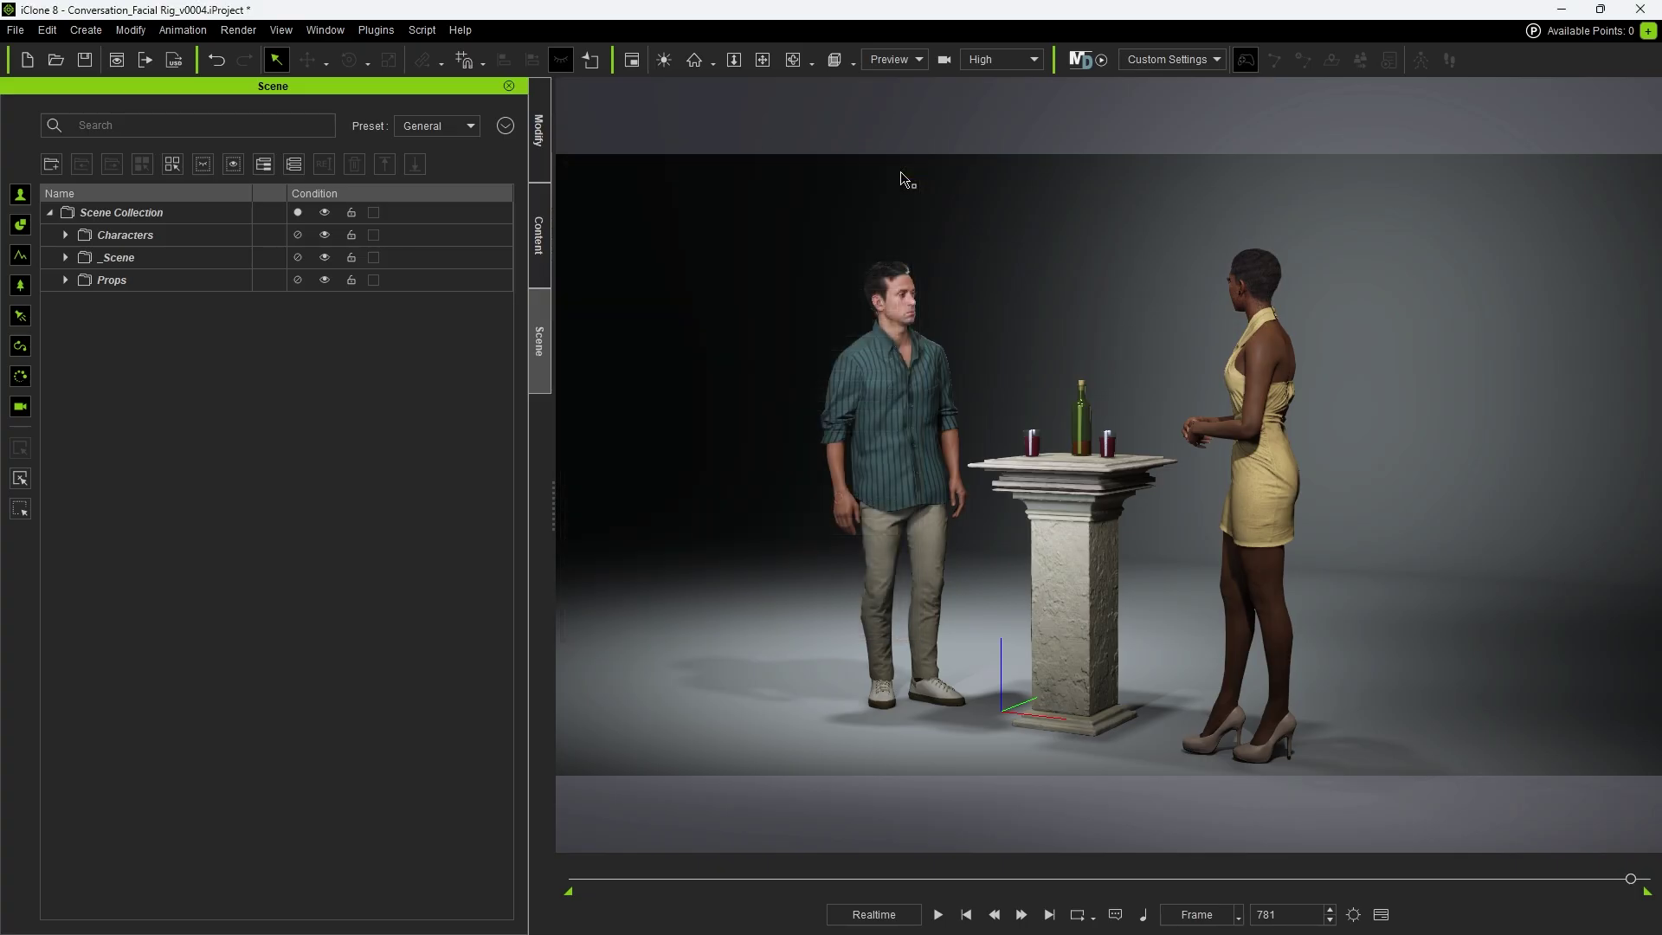
Select HD Aaron under Characters and bring up the FBX export settings
{"action": "left_click", "coordinate": [65, 235]}
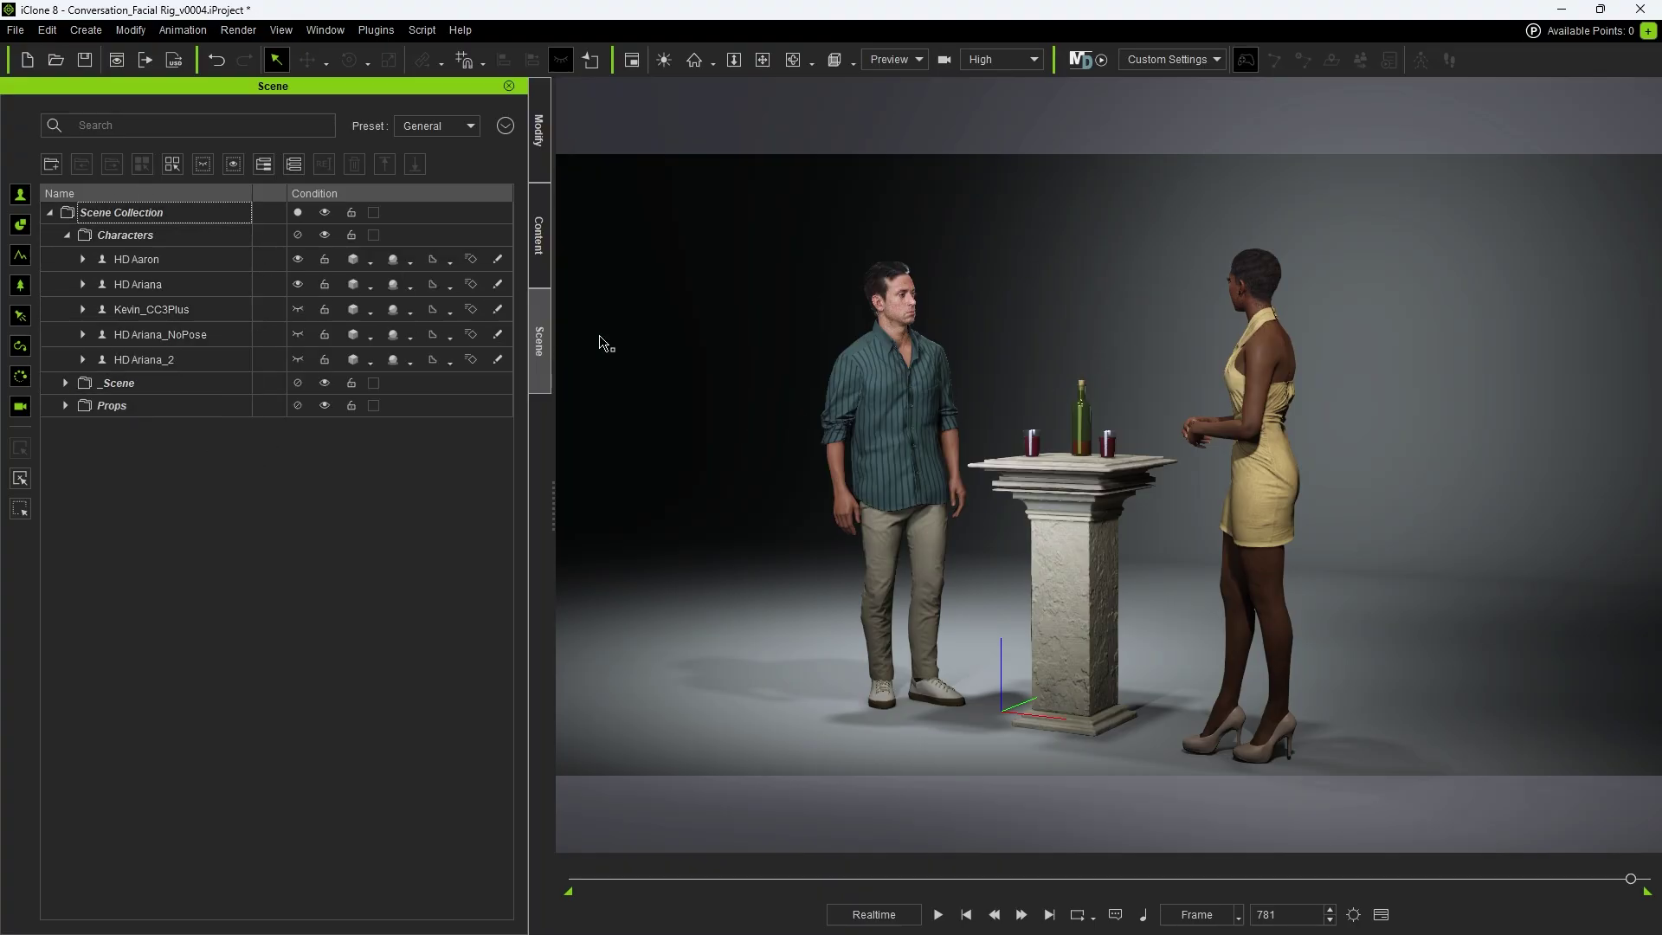
{"action": "left_click", "coordinate": [885, 337]}
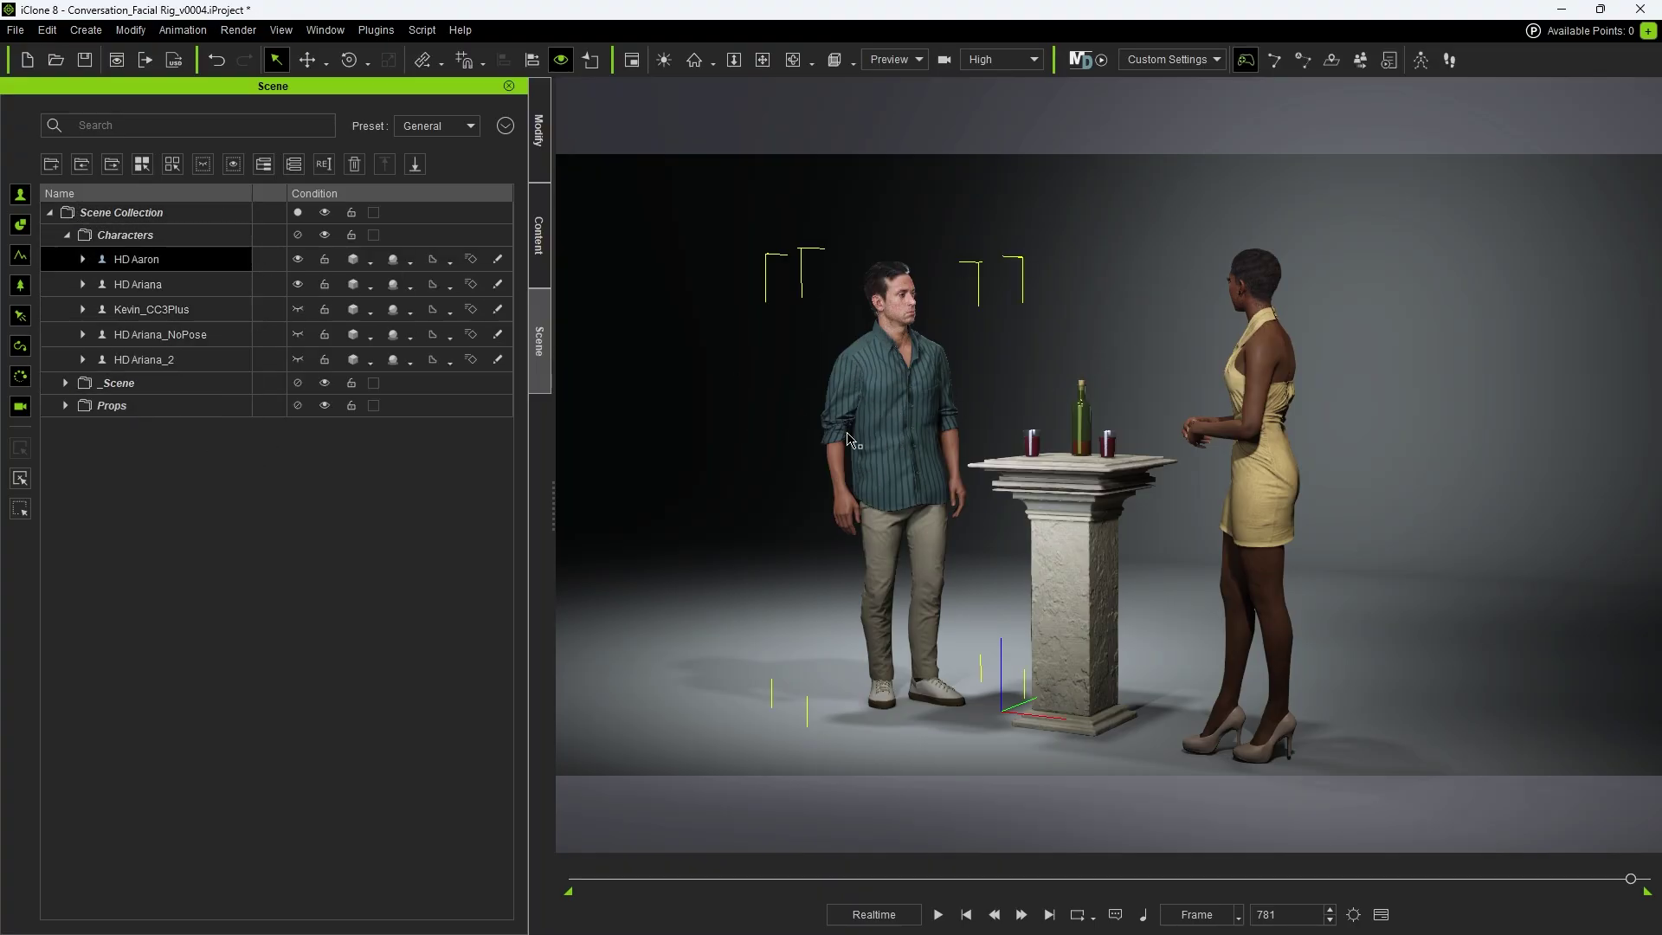
{"action": "left_click", "coordinate": [15, 29]}
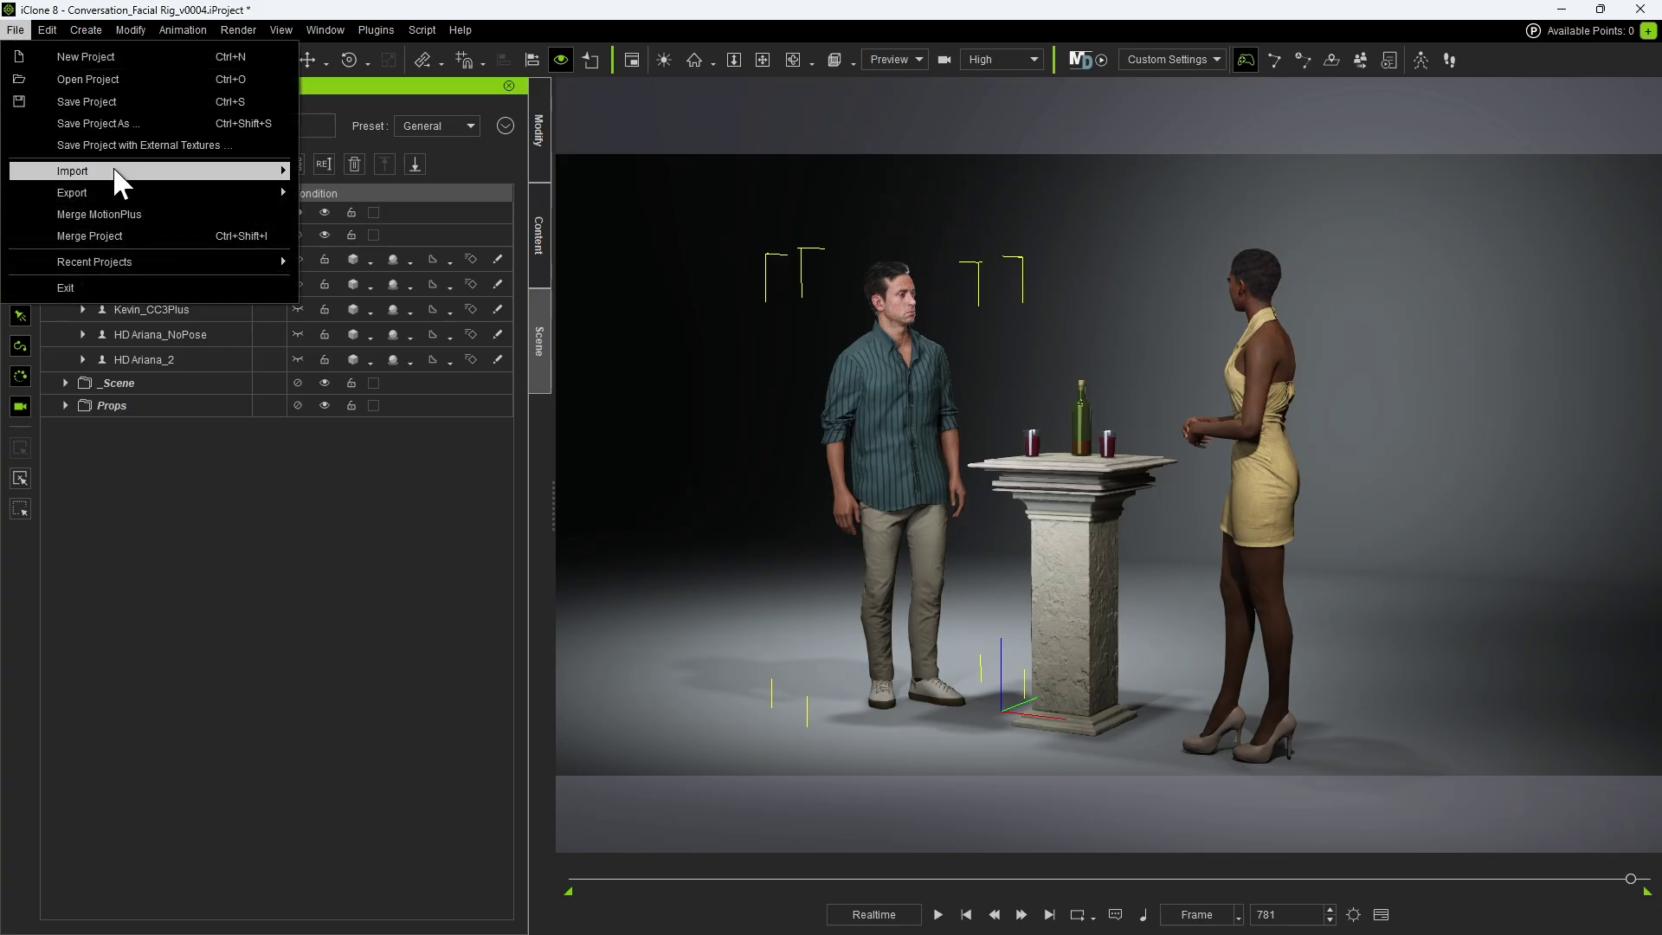
{"action": "mouse_move", "coordinate": [143, 197]}
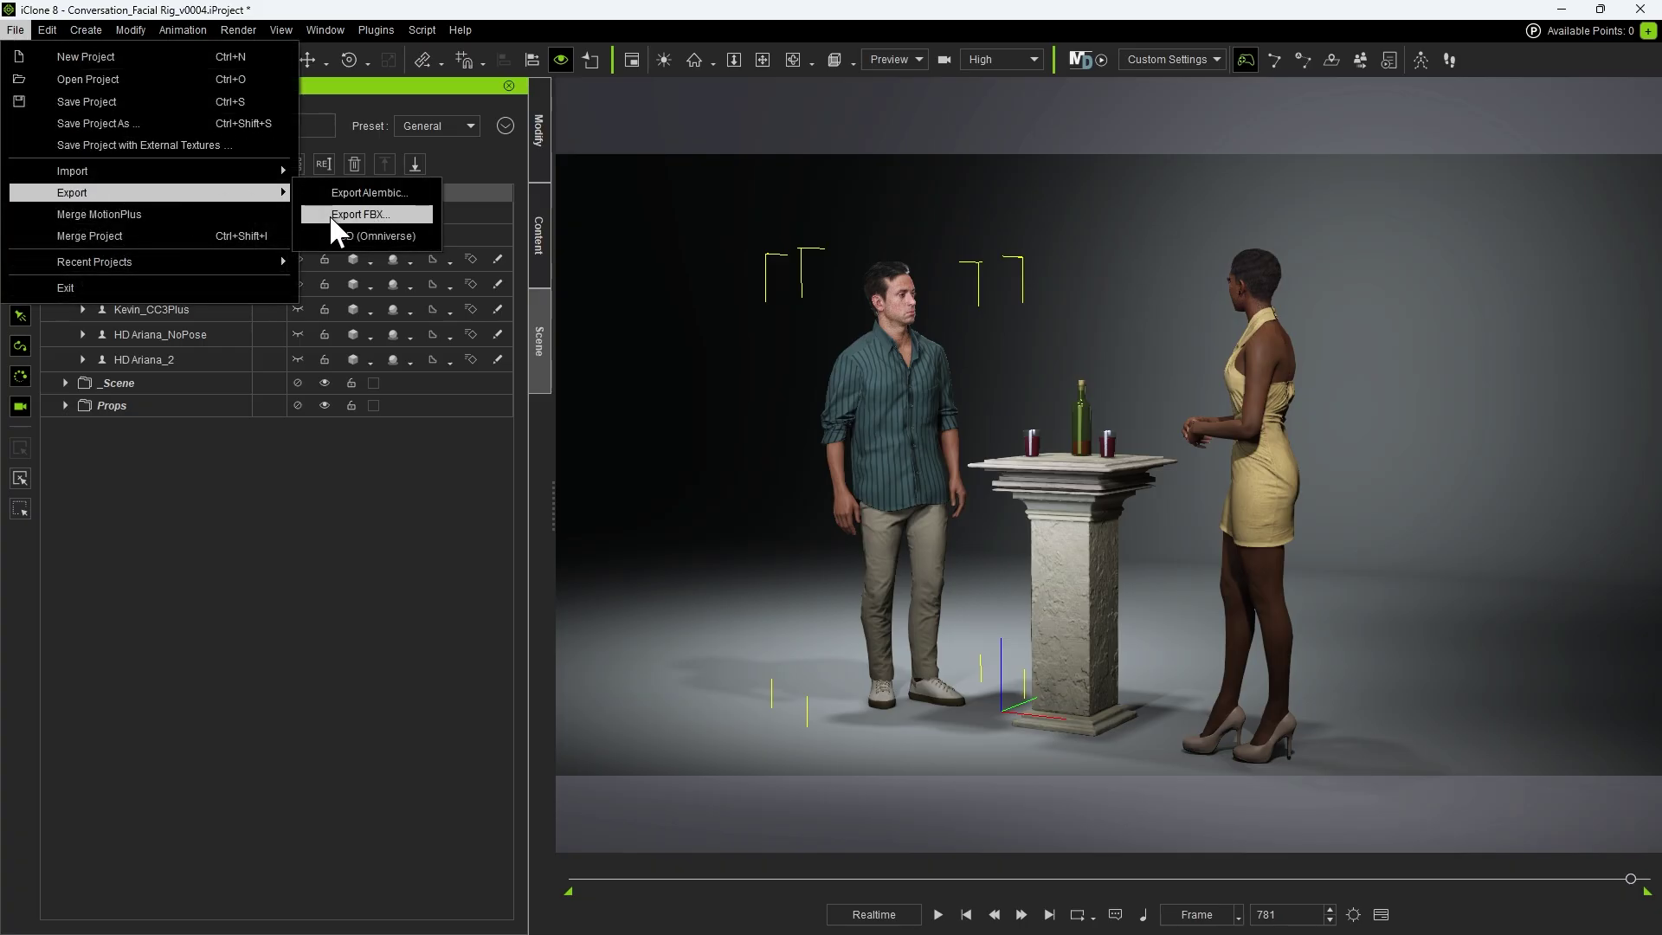
{"action": "left_click", "coordinate": [398, 215]}
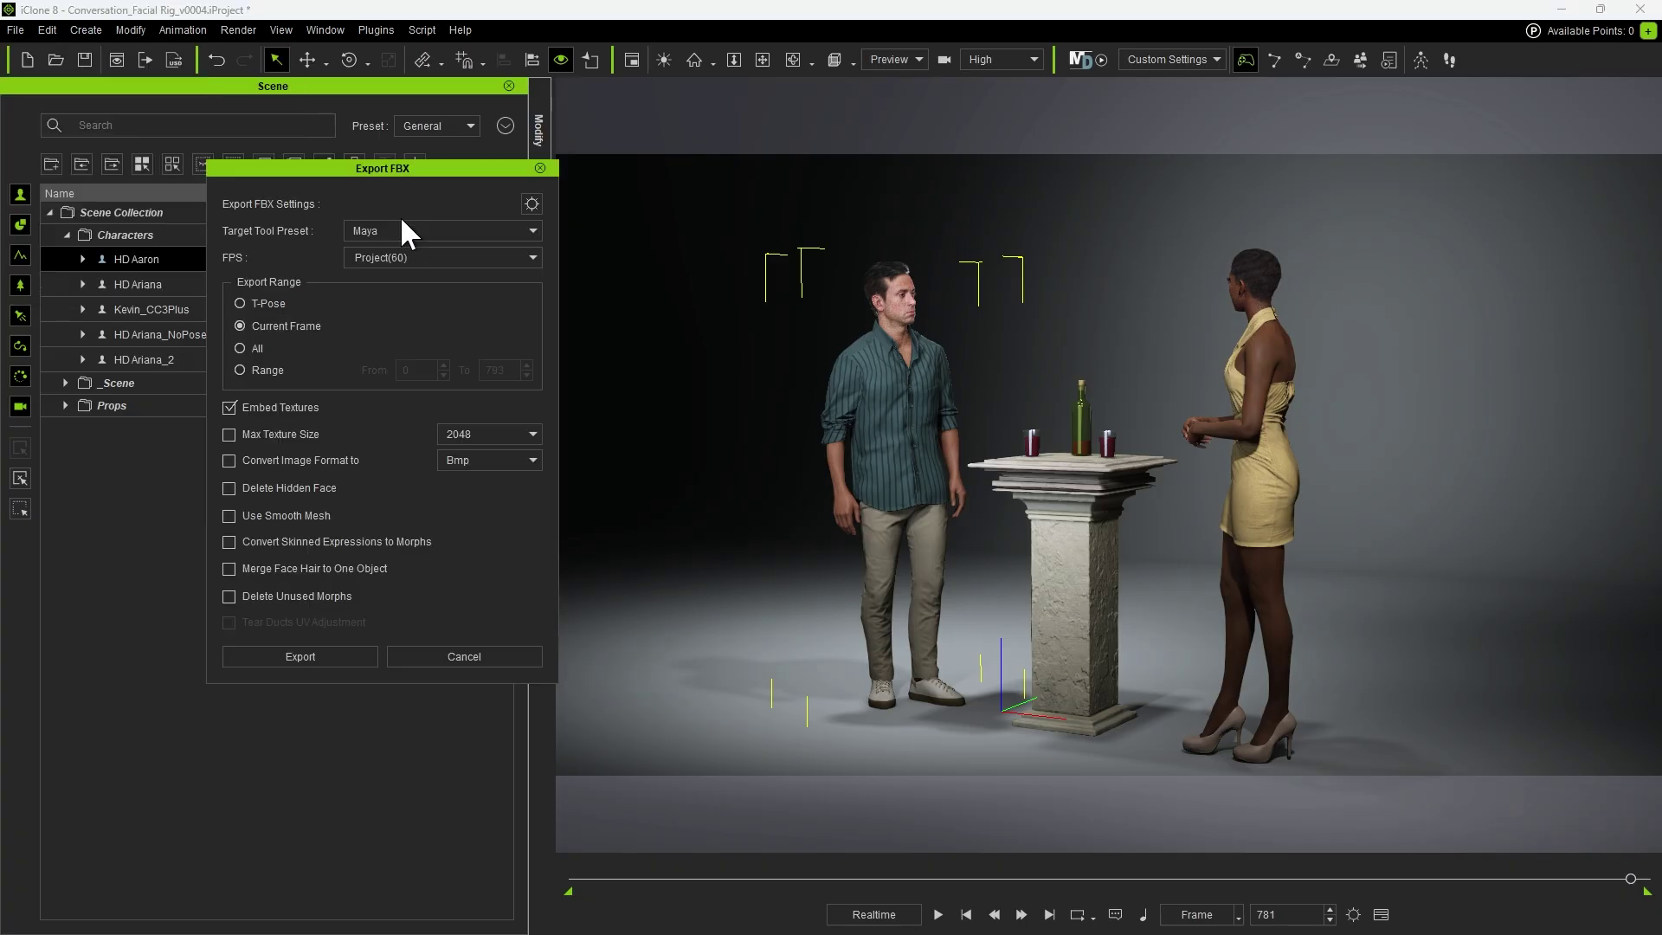
{"action": "left_click_drag", "start_coordinate": [393, 166], "coordinate": [468, 170]}
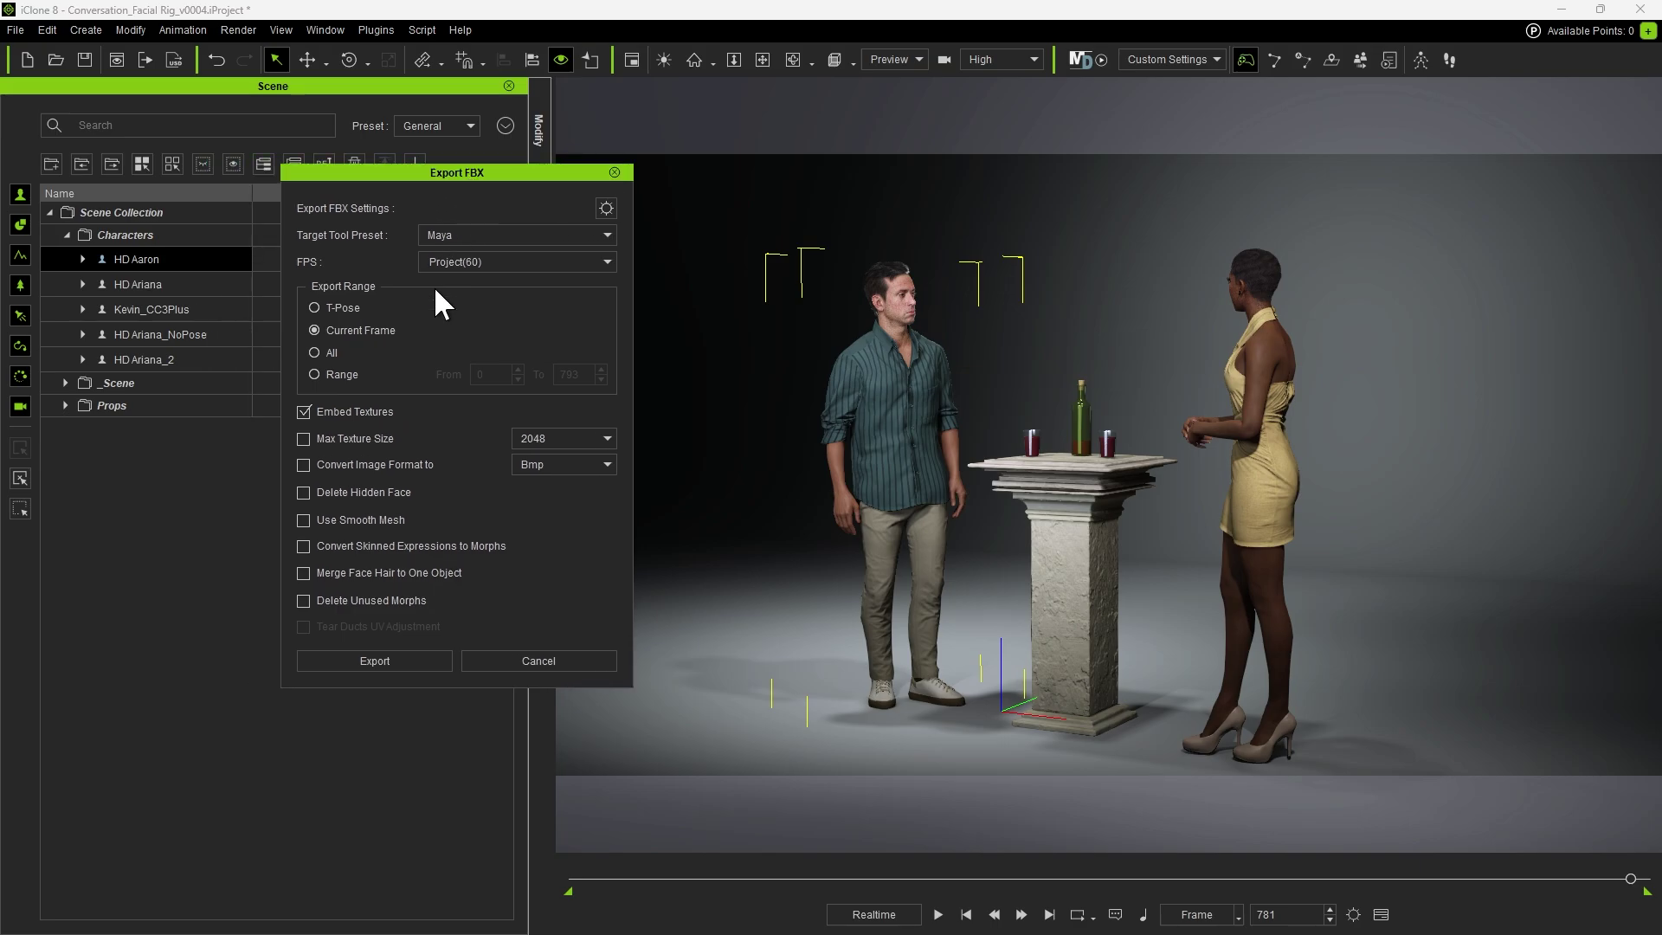
Keep the Maya target preset and the All frames export range
{"action": "left_click", "coordinate": [457, 232]}
{"action": "left_click", "coordinate": [457, 232]}
{"action": "left_click", "coordinate": [315, 374]}
{"action": "double_click", "coordinate": [570, 374]}
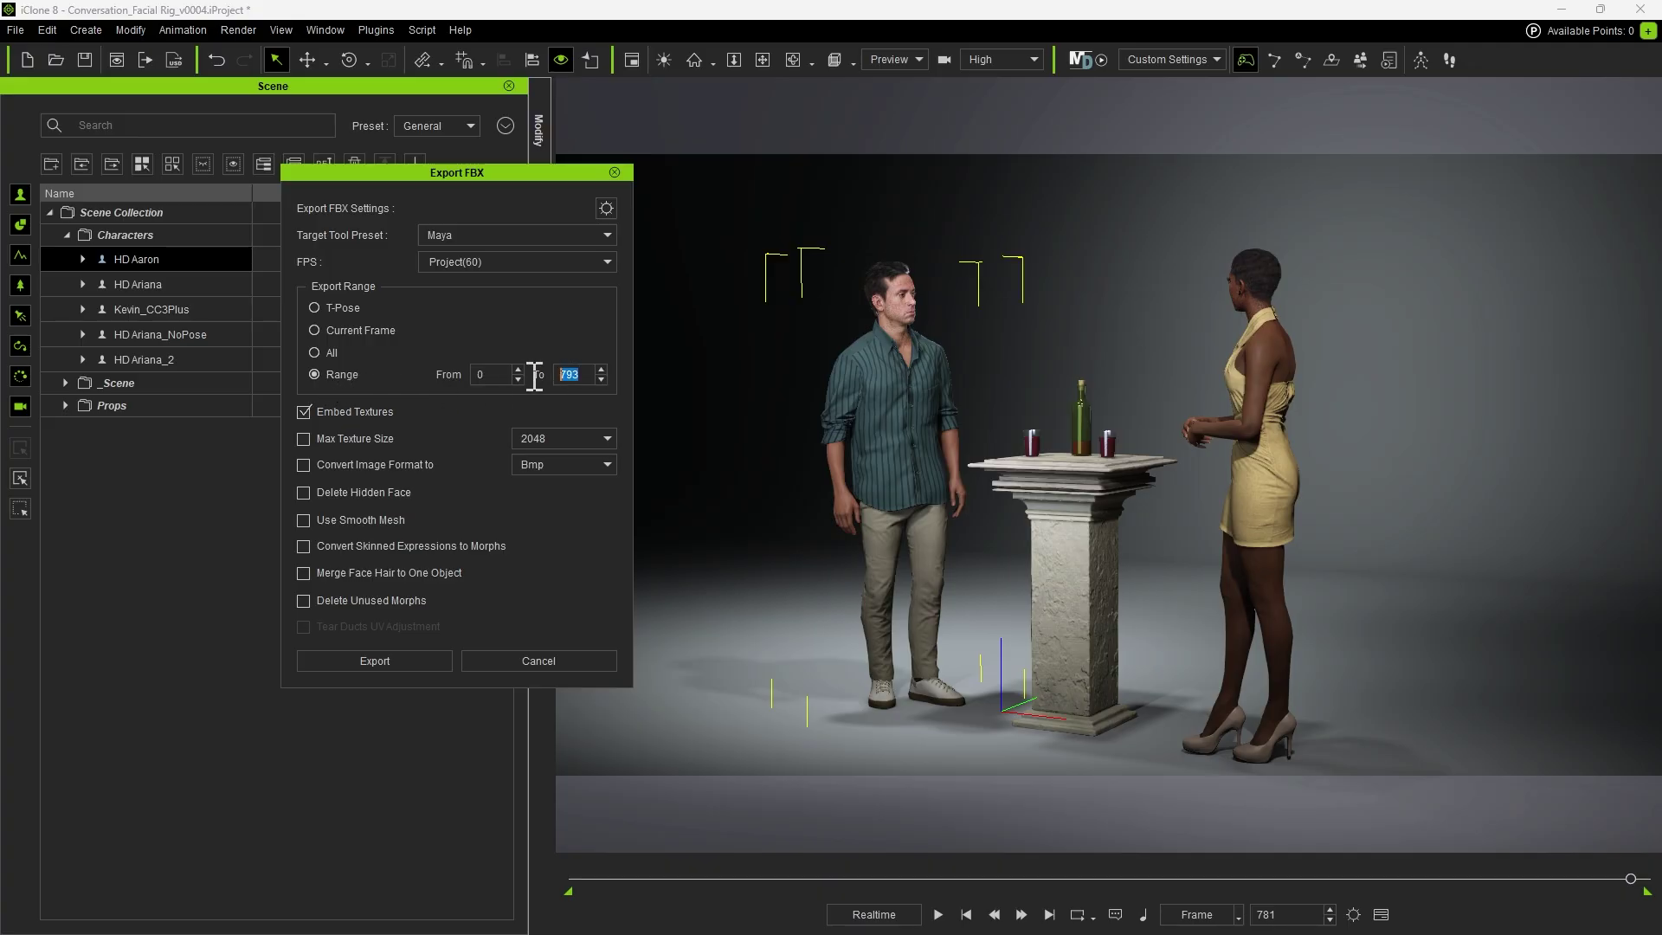
{"action": "left_click", "coordinate": [314, 352]}
Export the FBX to a file named Aaron
{"action": "left_click", "coordinate": [375, 660]}
{"action": "left_click", "coordinate": [523, 685]}
{"action": "type", "text": "Aaron"}
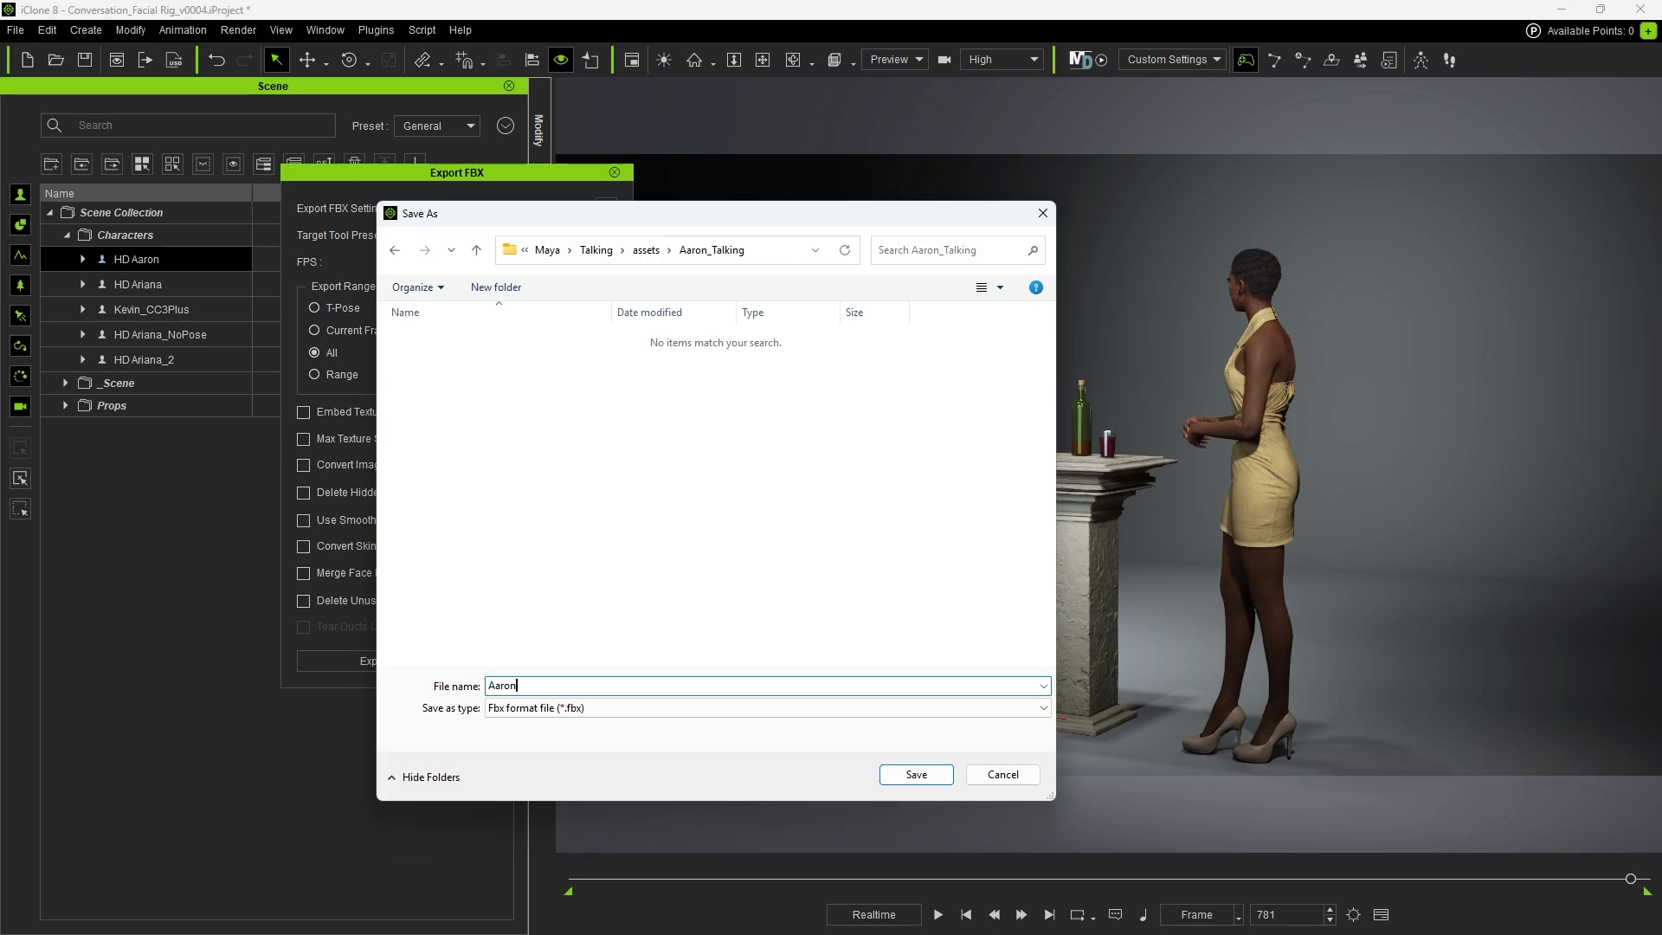
{"action": "left_click", "coordinate": [910, 776]}
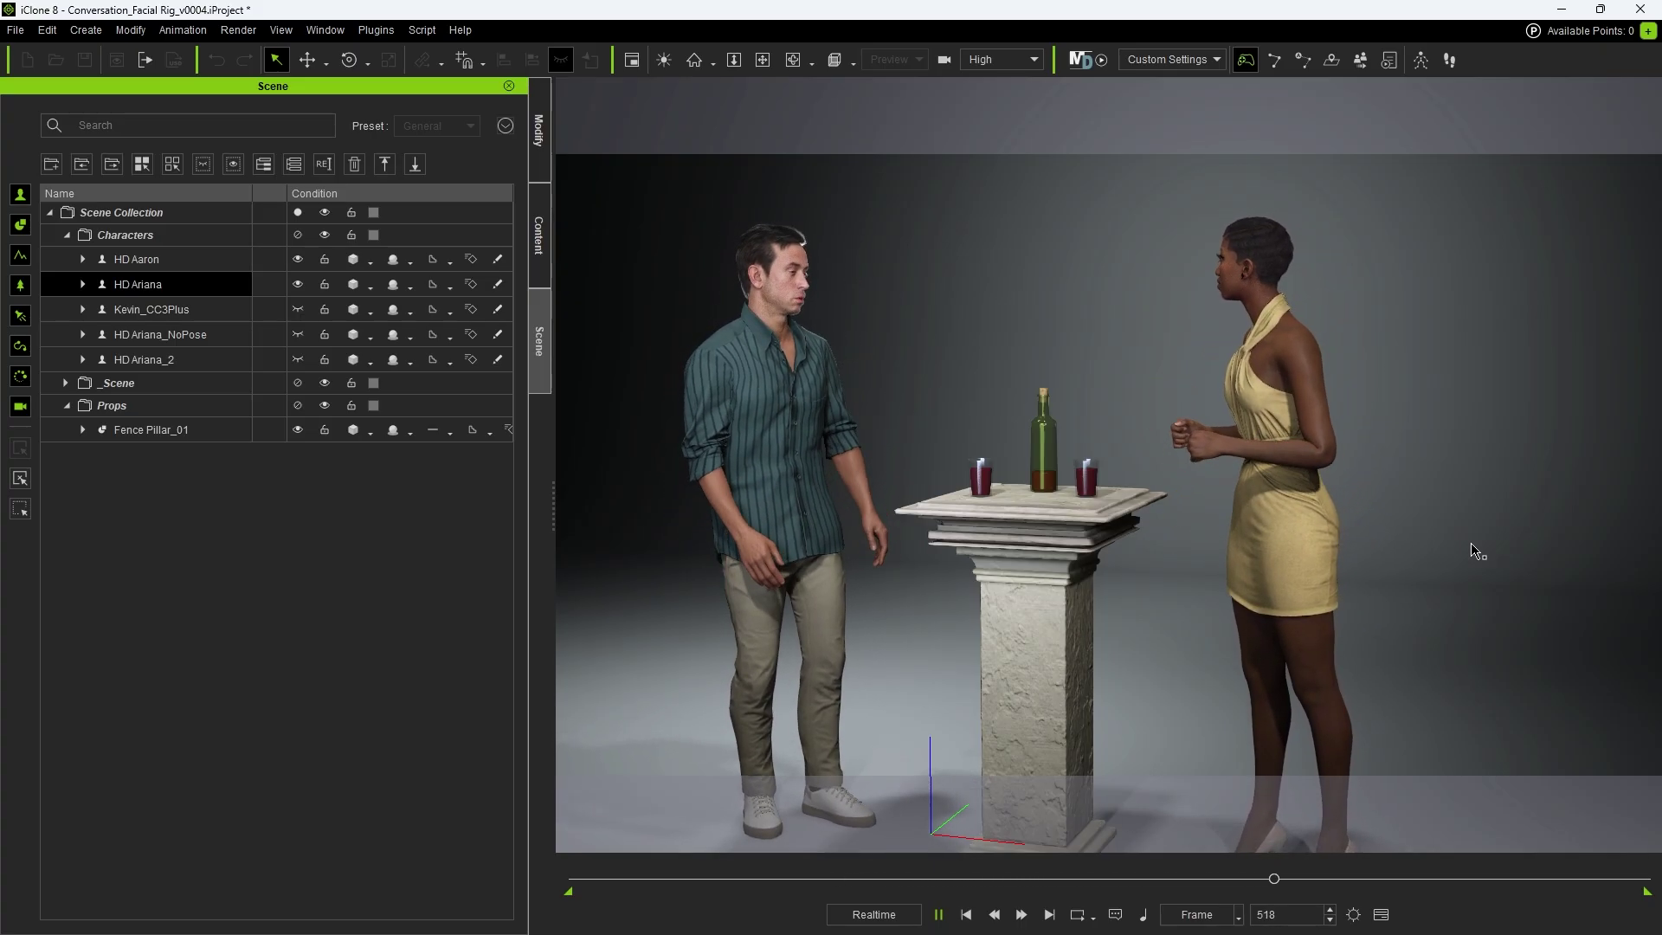
Hide HD Ariana, show HD Ariana_2, and play the animation to frame 774
{"action": "key", "text": "space"}
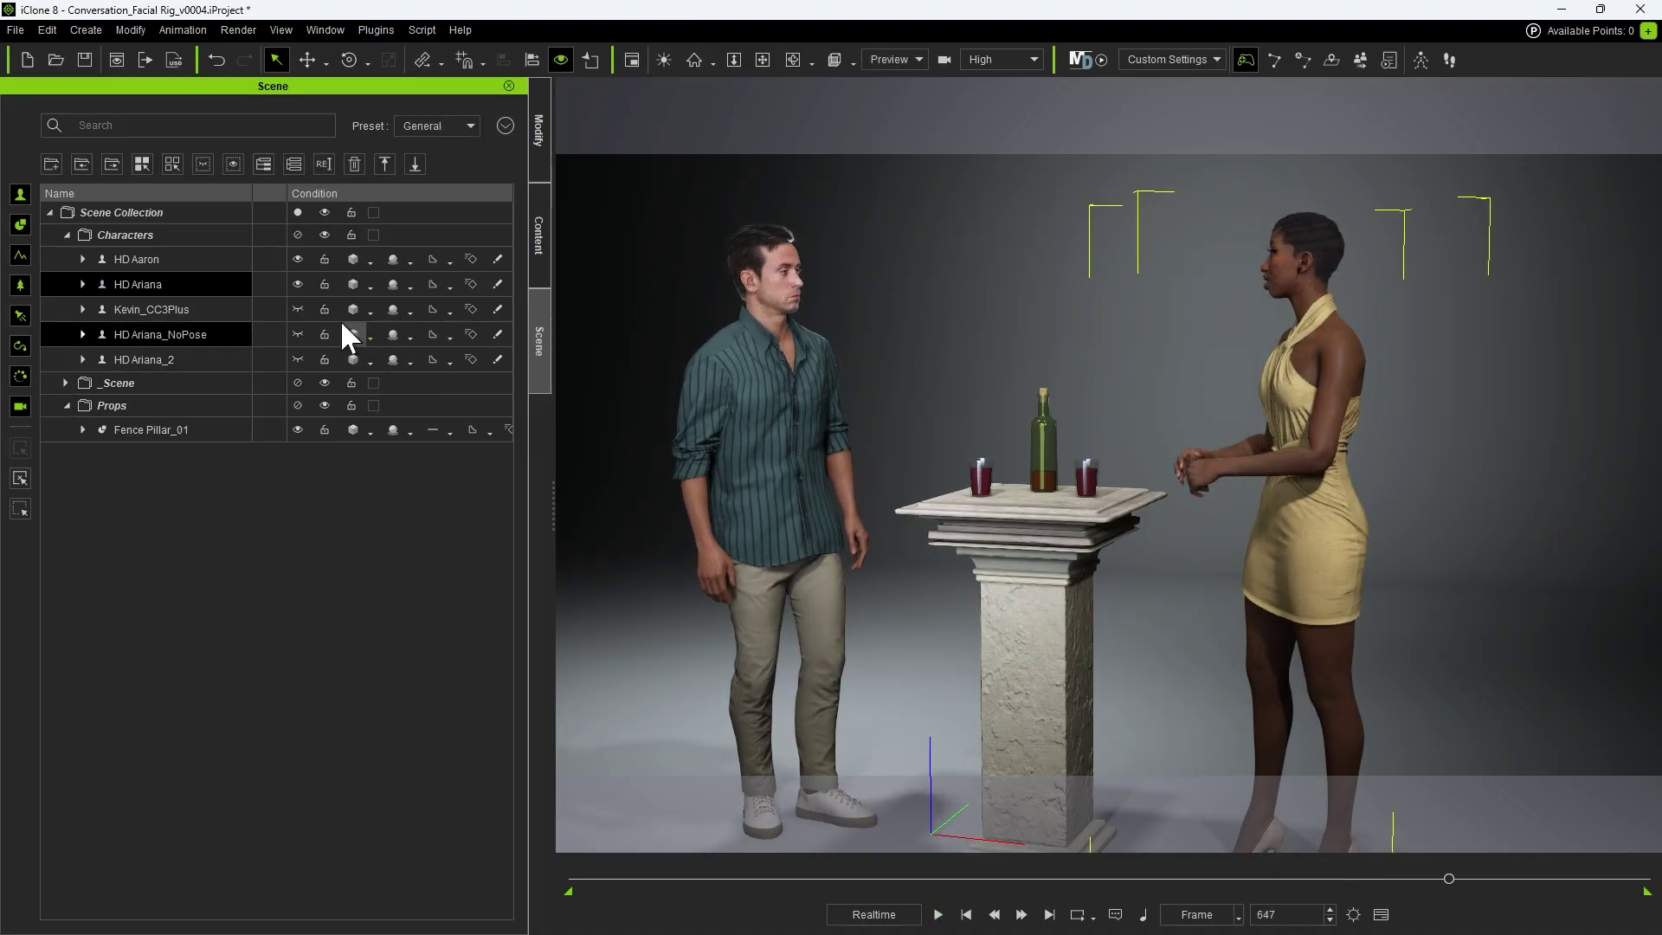
{"action": "left_click", "coordinate": [298, 284]}
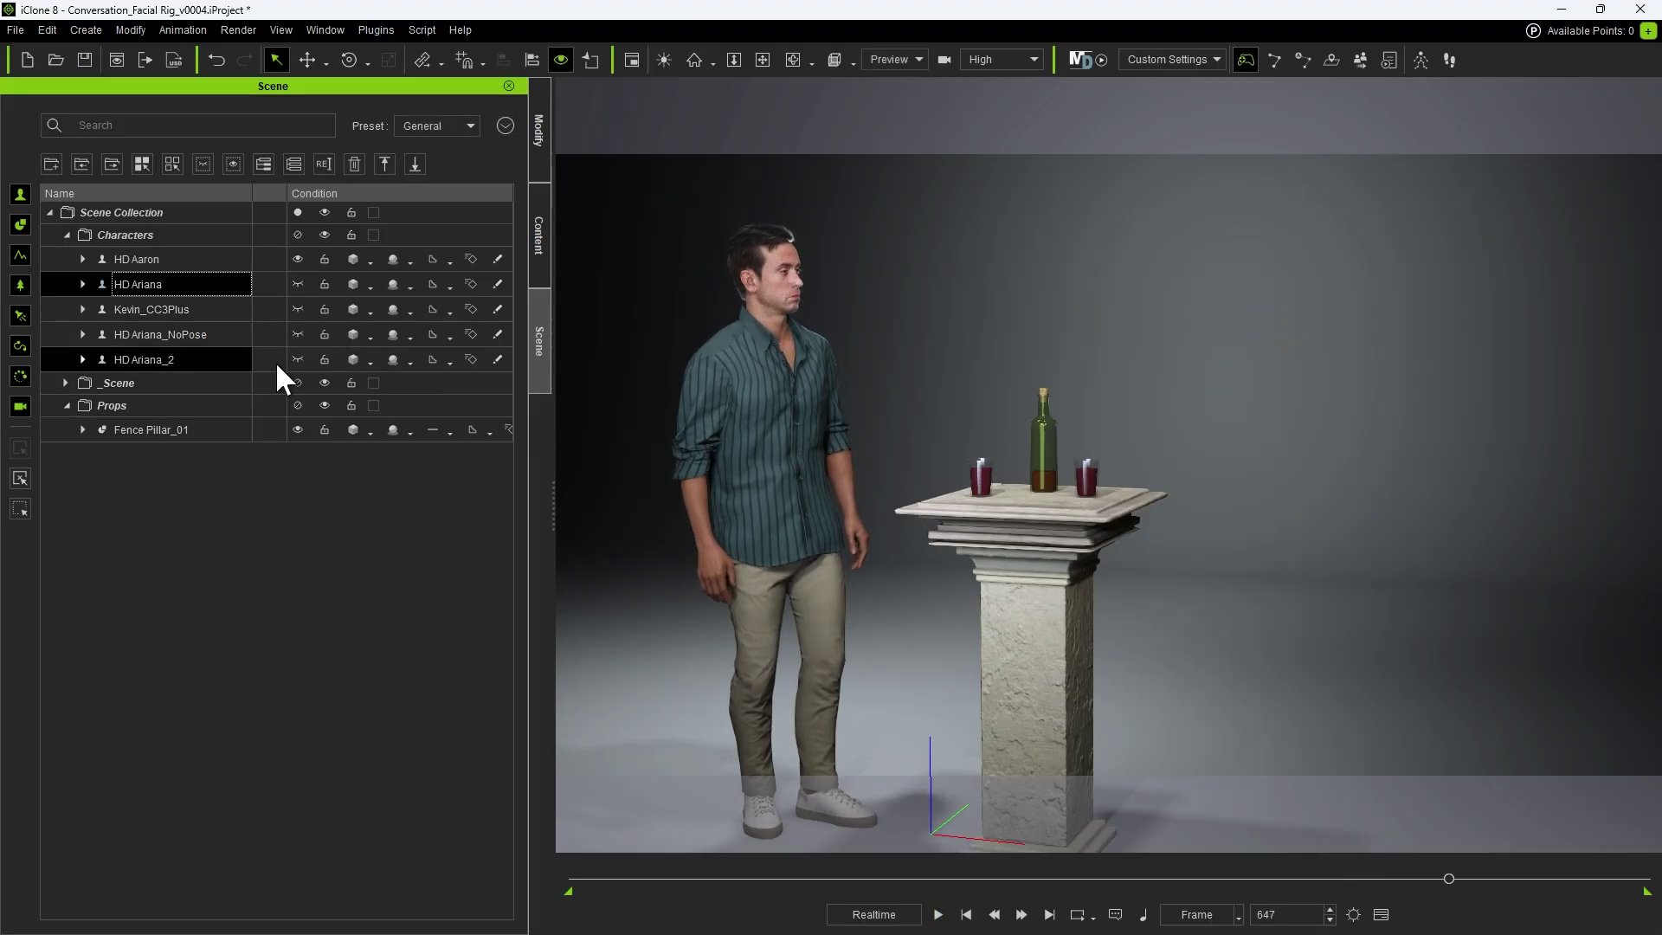
{"action": "left_click", "coordinate": [298, 359]}
{"action": "key", "text": "space"}
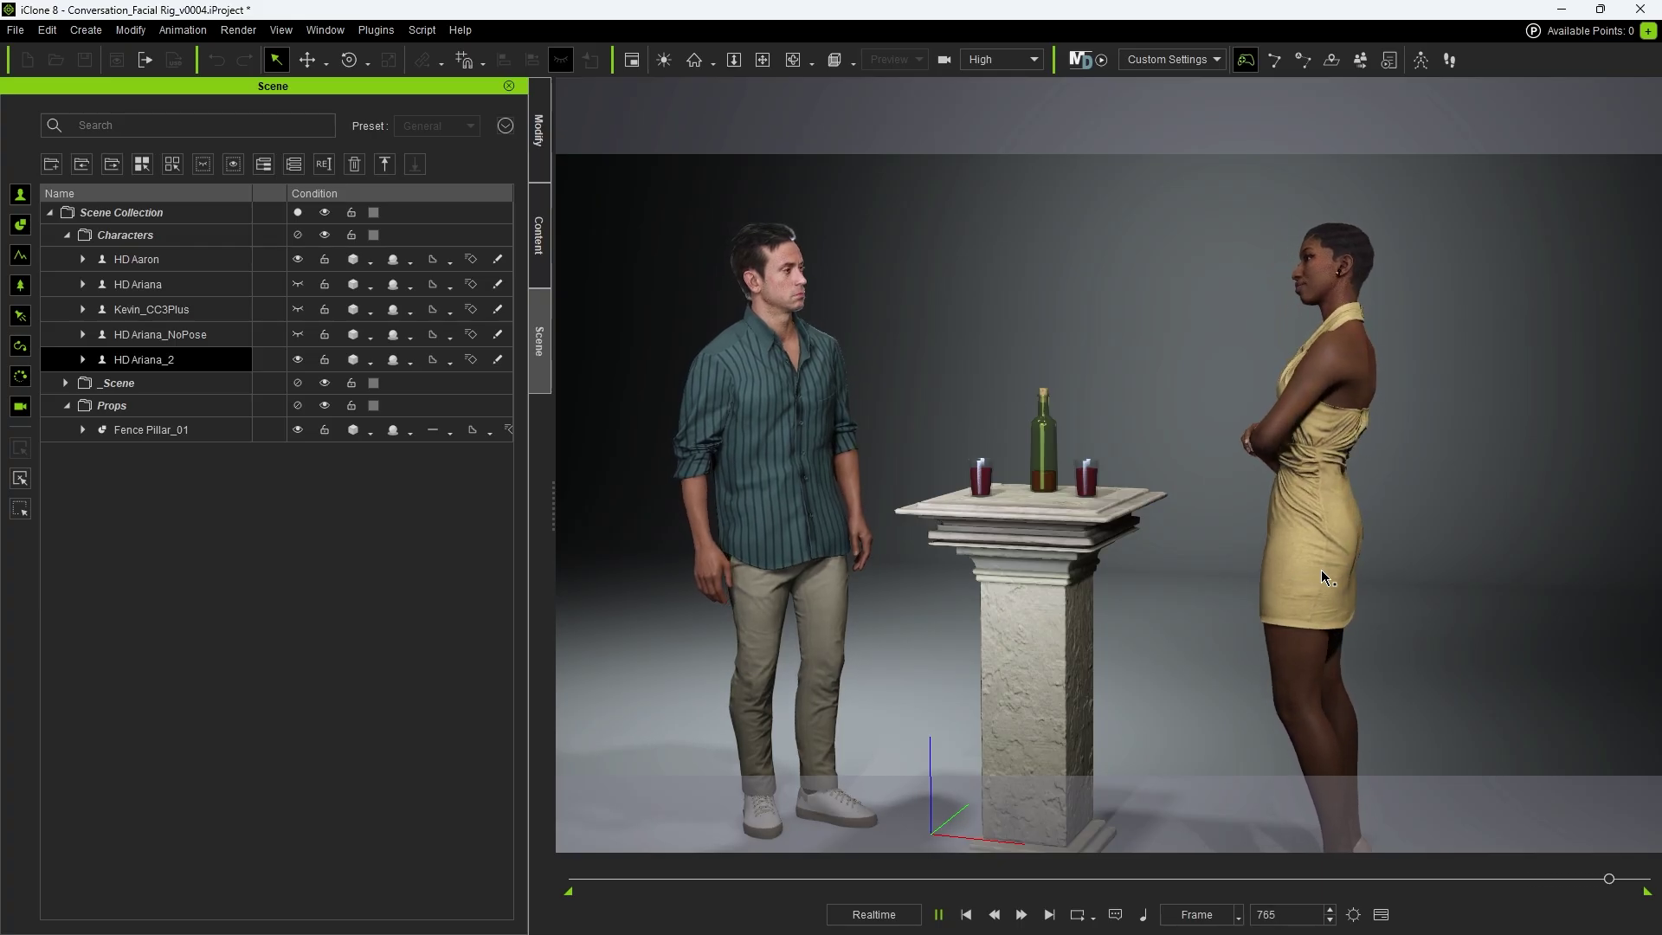
{"action": "key", "text": "space"}
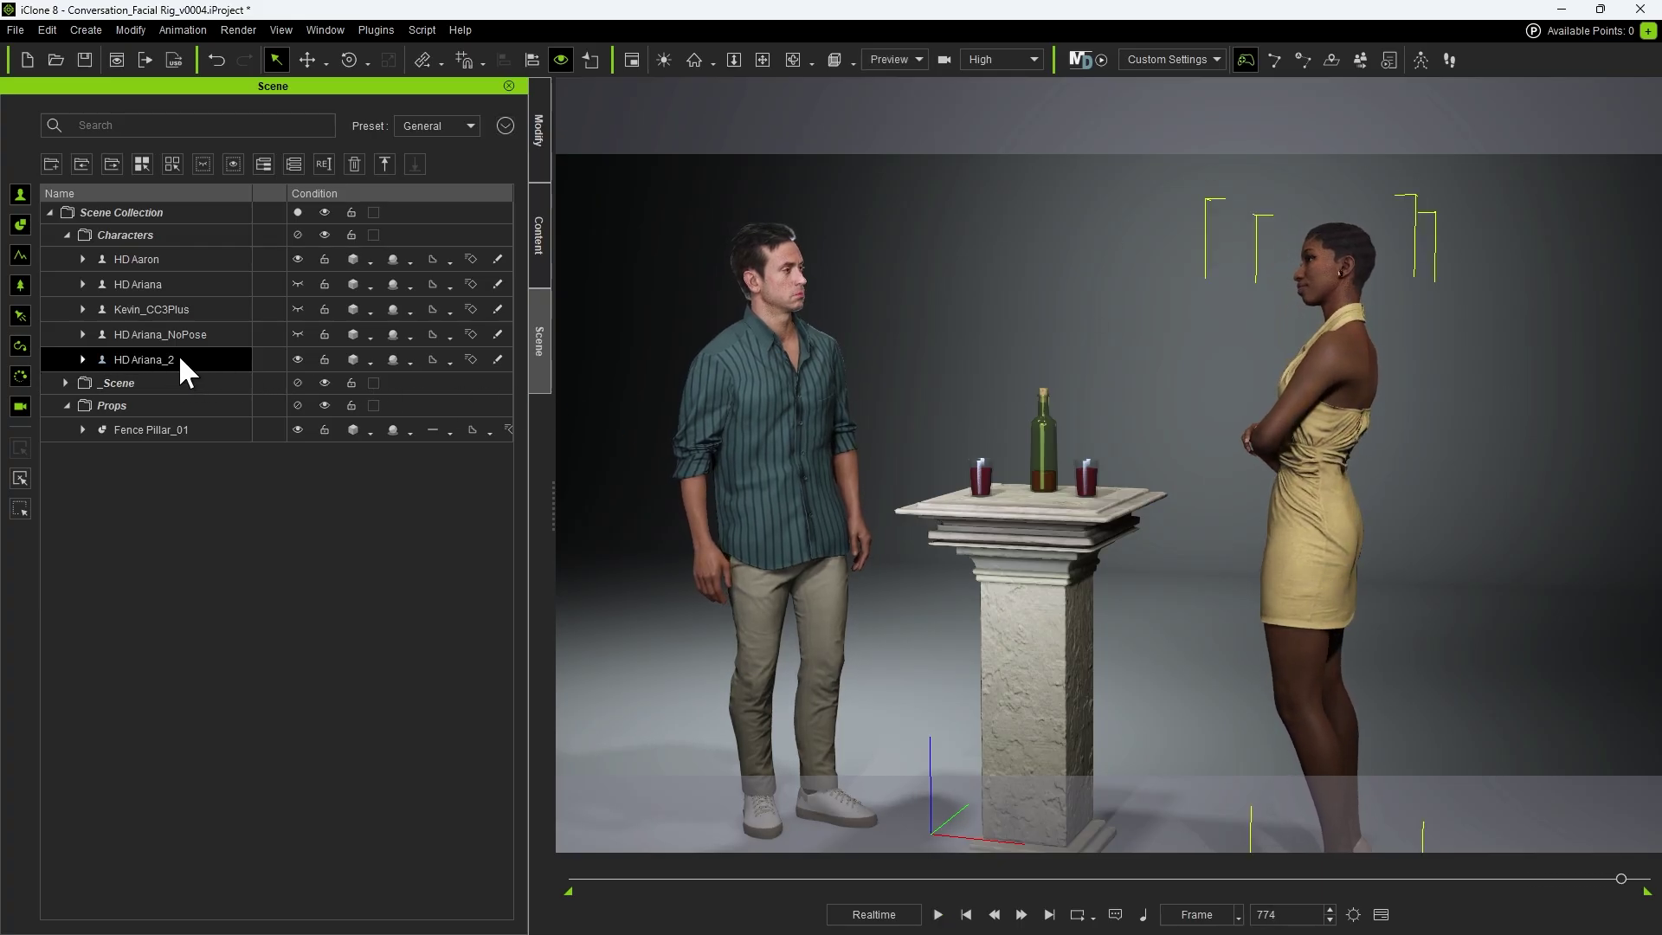
Start the FBX export of HD Ariana_2 and create a new Ariana_NotListening folder
{"action": "left_click", "coordinate": [16, 29]}
{"action": "mouse_move", "coordinate": [132, 190]}
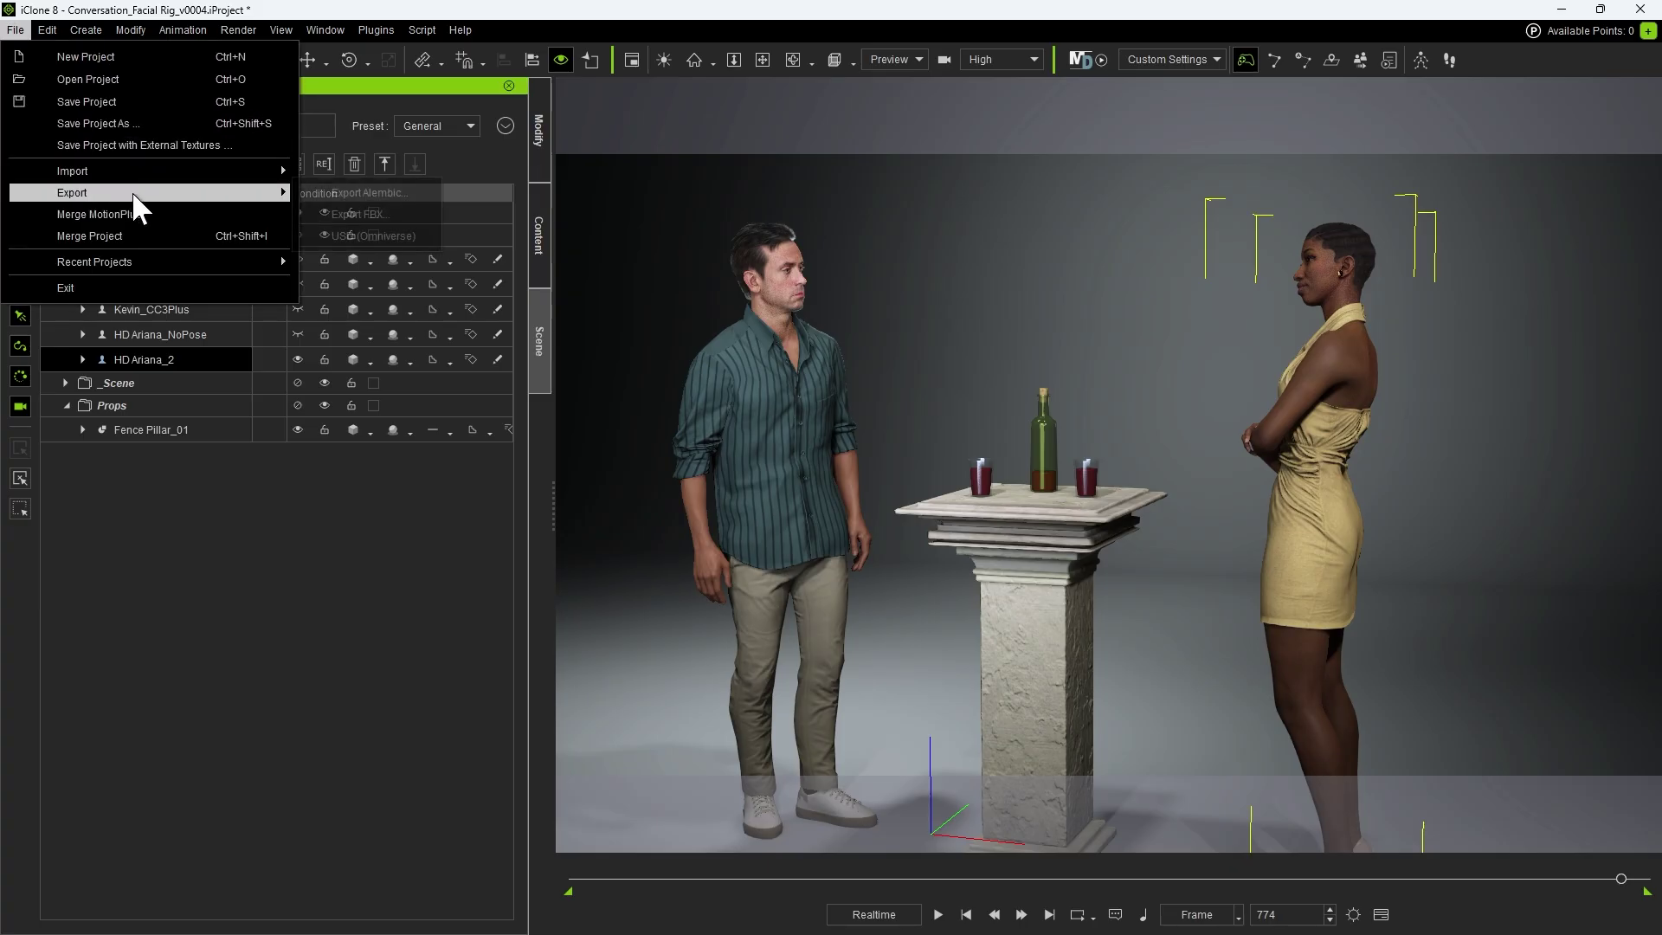
{"action": "left_click", "coordinate": [355, 213]}
{"action": "left_click", "coordinate": [372, 660]}
{"action": "key", "text": "ctrl+shift+n"}
{"action": "type", "text": "Ariana_NotListening"}
{"action": "key", "text": "Return"}
Save the FBX as Ariana_NotListening in that folder, then swap Ariana_2 for HD Ariana_NoPose
{"action": "double_click", "coordinate": [535, 448]}
{"action": "left_click", "coordinate": [724, 685]}
{"action": "type", "text": "Ariana_NotListening"}
{"action": "left_click", "coordinate": [915, 773]}
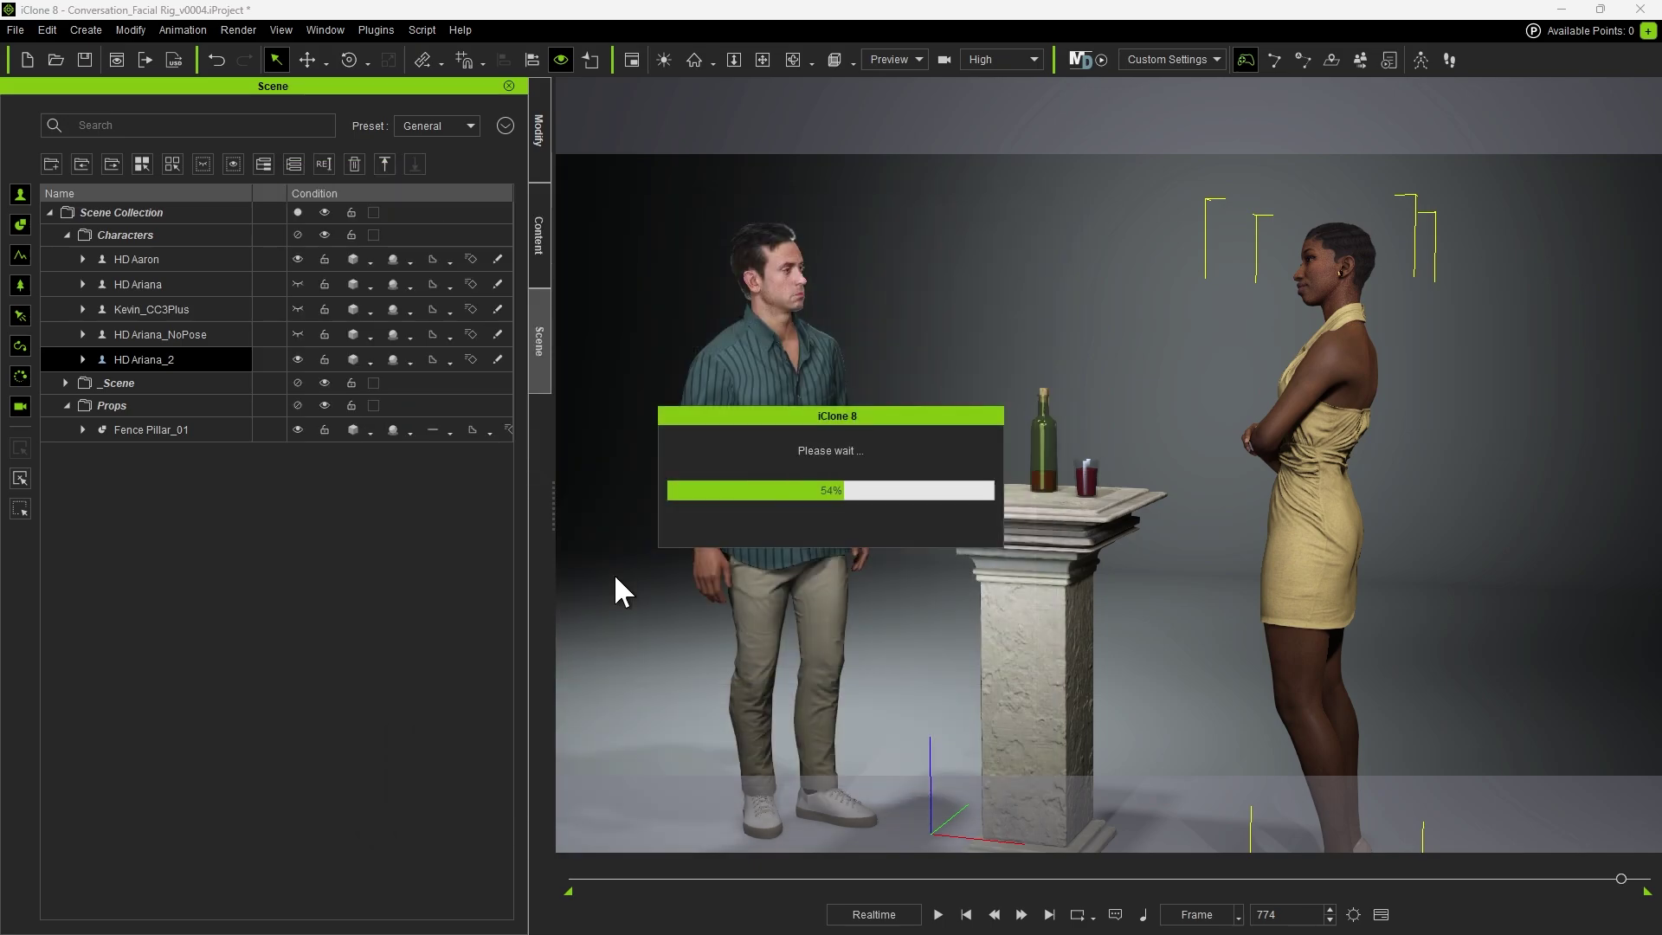
{"action": "left_click", "coordinate": [298, 359]}
{"action": "left_click", "coordinate": [298, 334]}
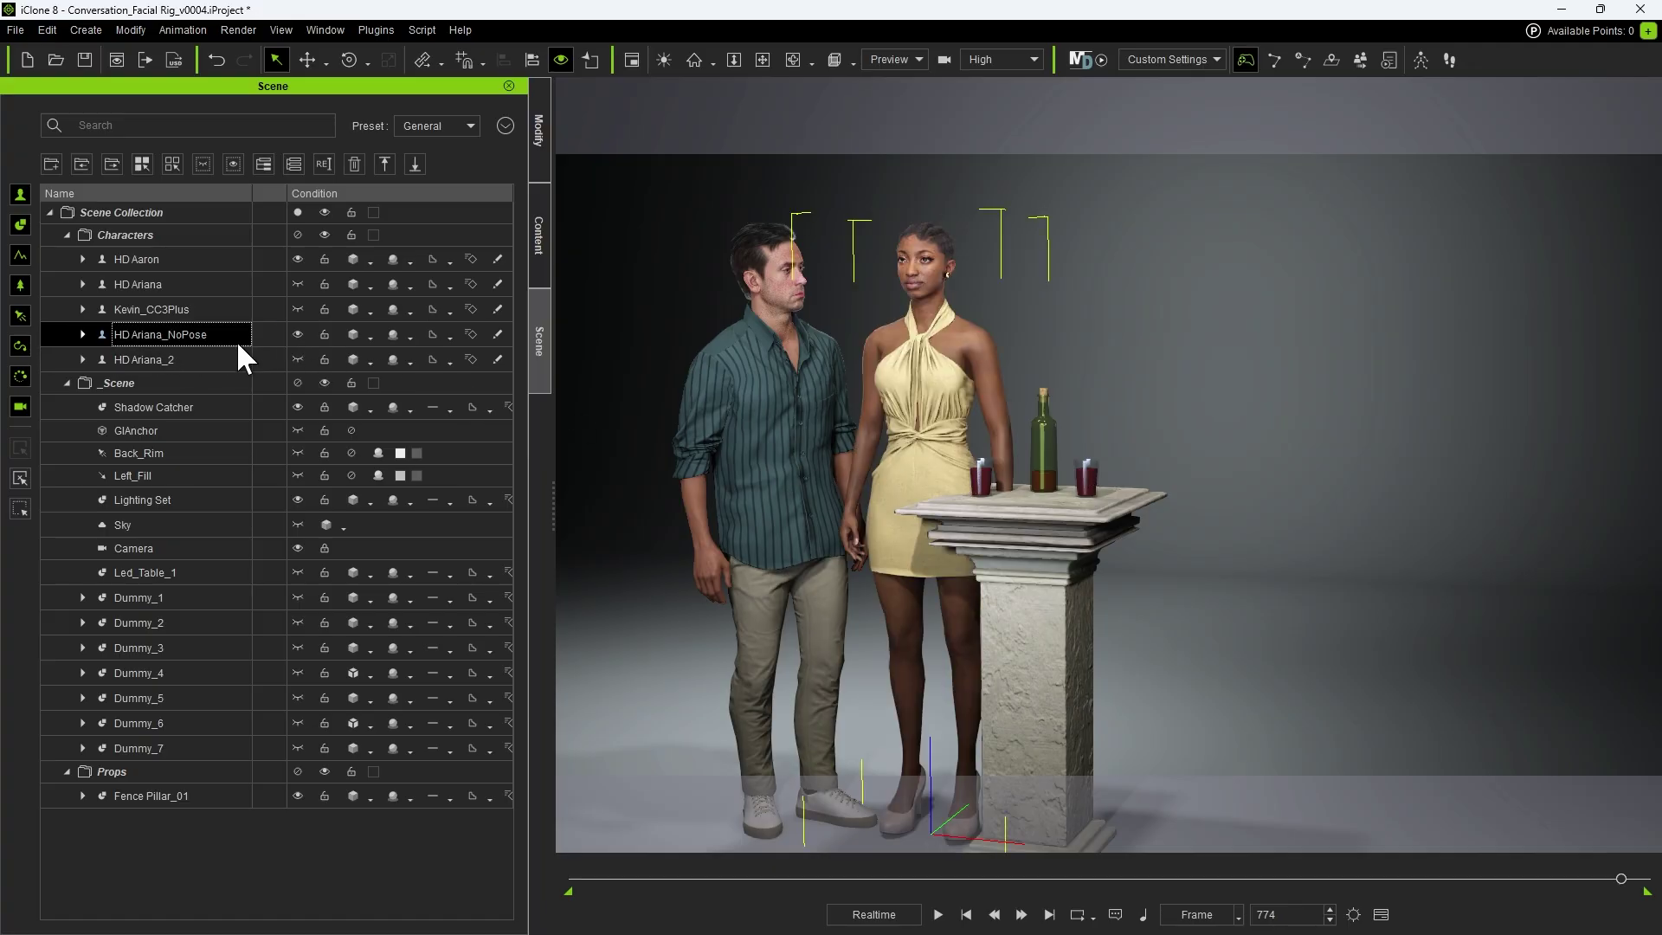
Export HD Ariana_NoPose as FBX with the T-Pose range, then select Fence Pillar_01
{"action": "left_click", "coordinate": [14, 23]}
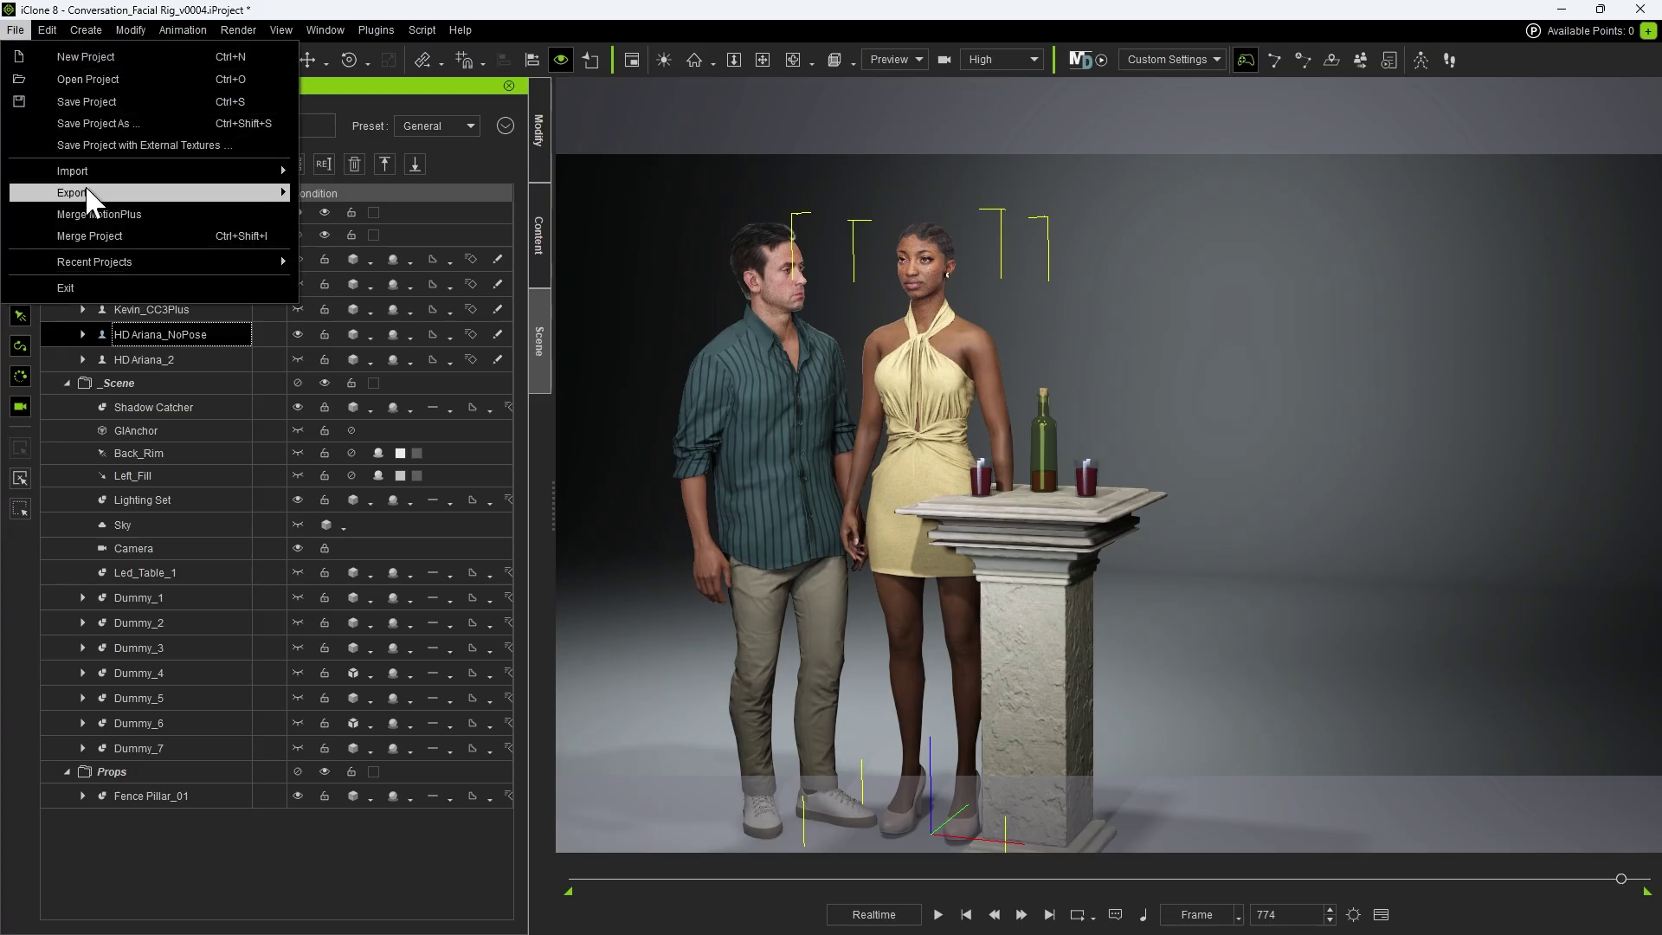
{"action": "mouse_move", "coordinate": [104, 195]}
{"action": "left_click", "coordinate": [394, 215]}
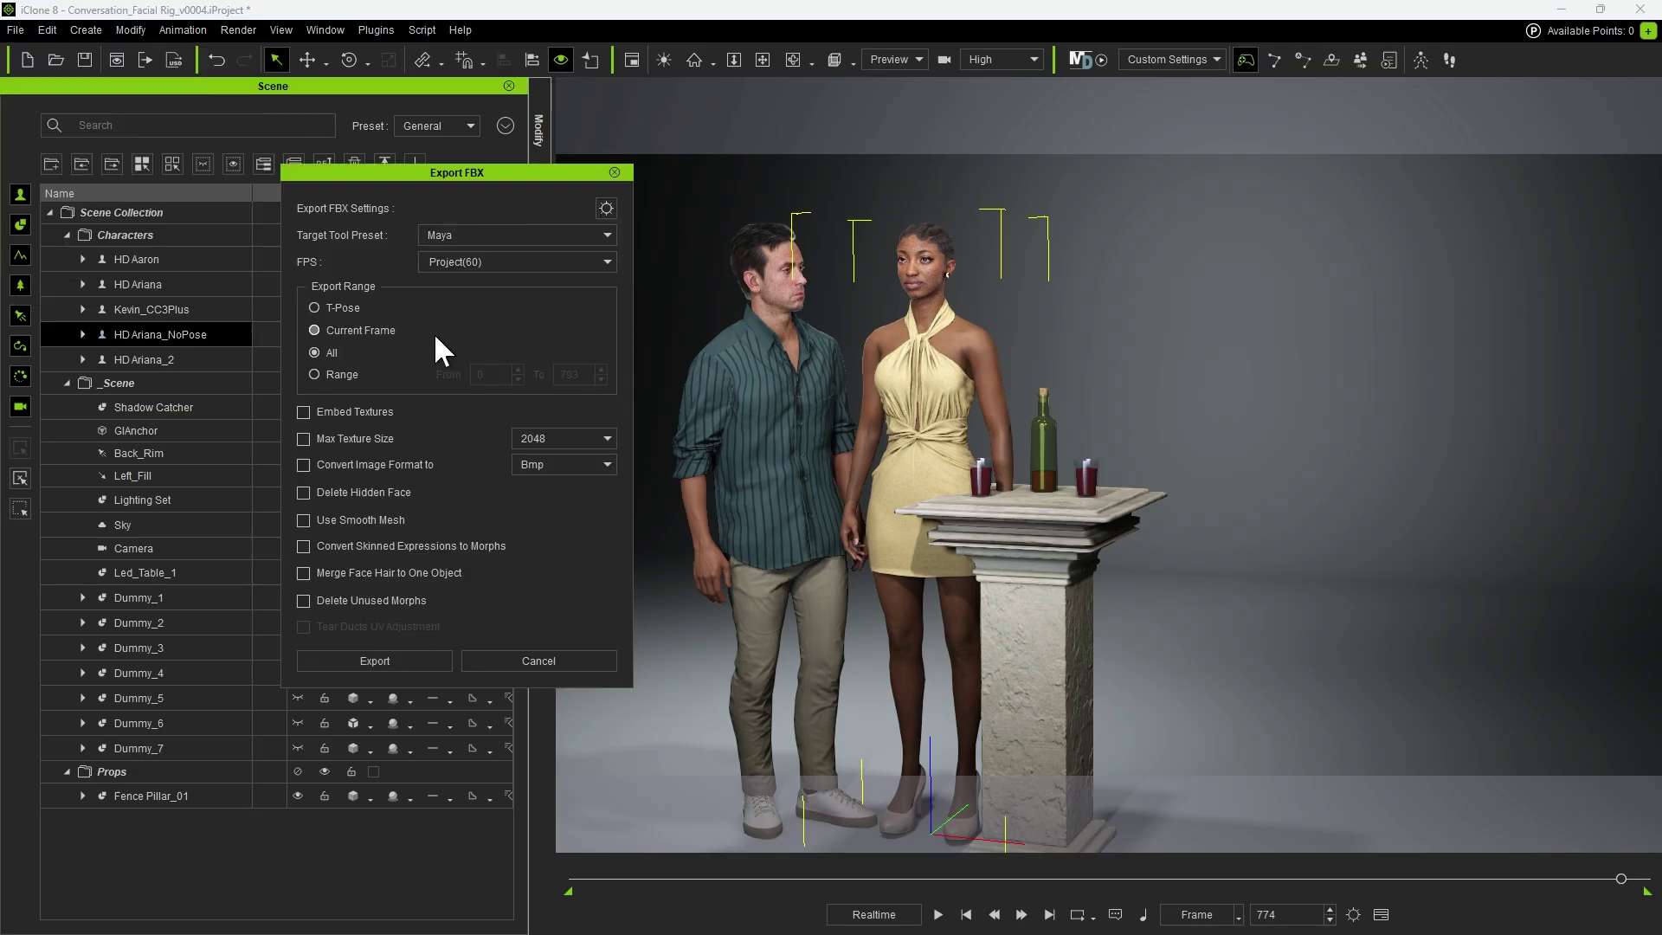
{"action": "left_click", "coordinate": [317, 308]}
{"action": "left_click", "coordinate": [375, 661]}
{"action": "left_click", "coordinate": [1063, 584]}
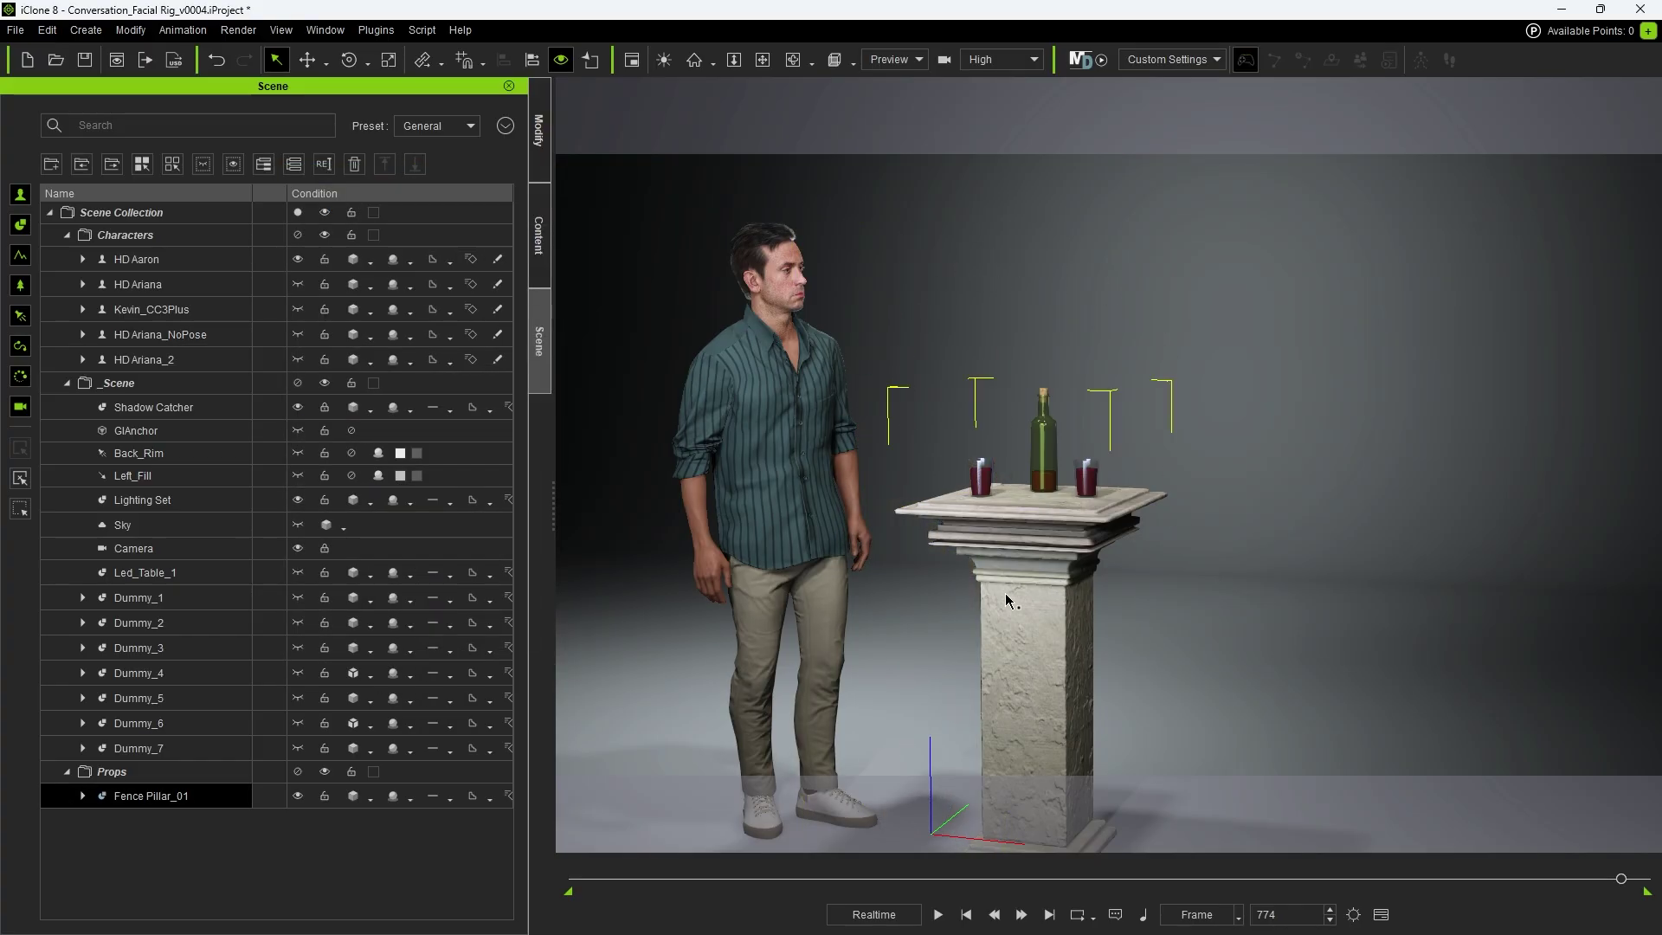
{"action": "left_click", "coordinate": [17, 28]}
Open the Character Creator & iClone Auto Setup tool in Maya
{"action": "mouse_move", "coordinate": [184, 190]}
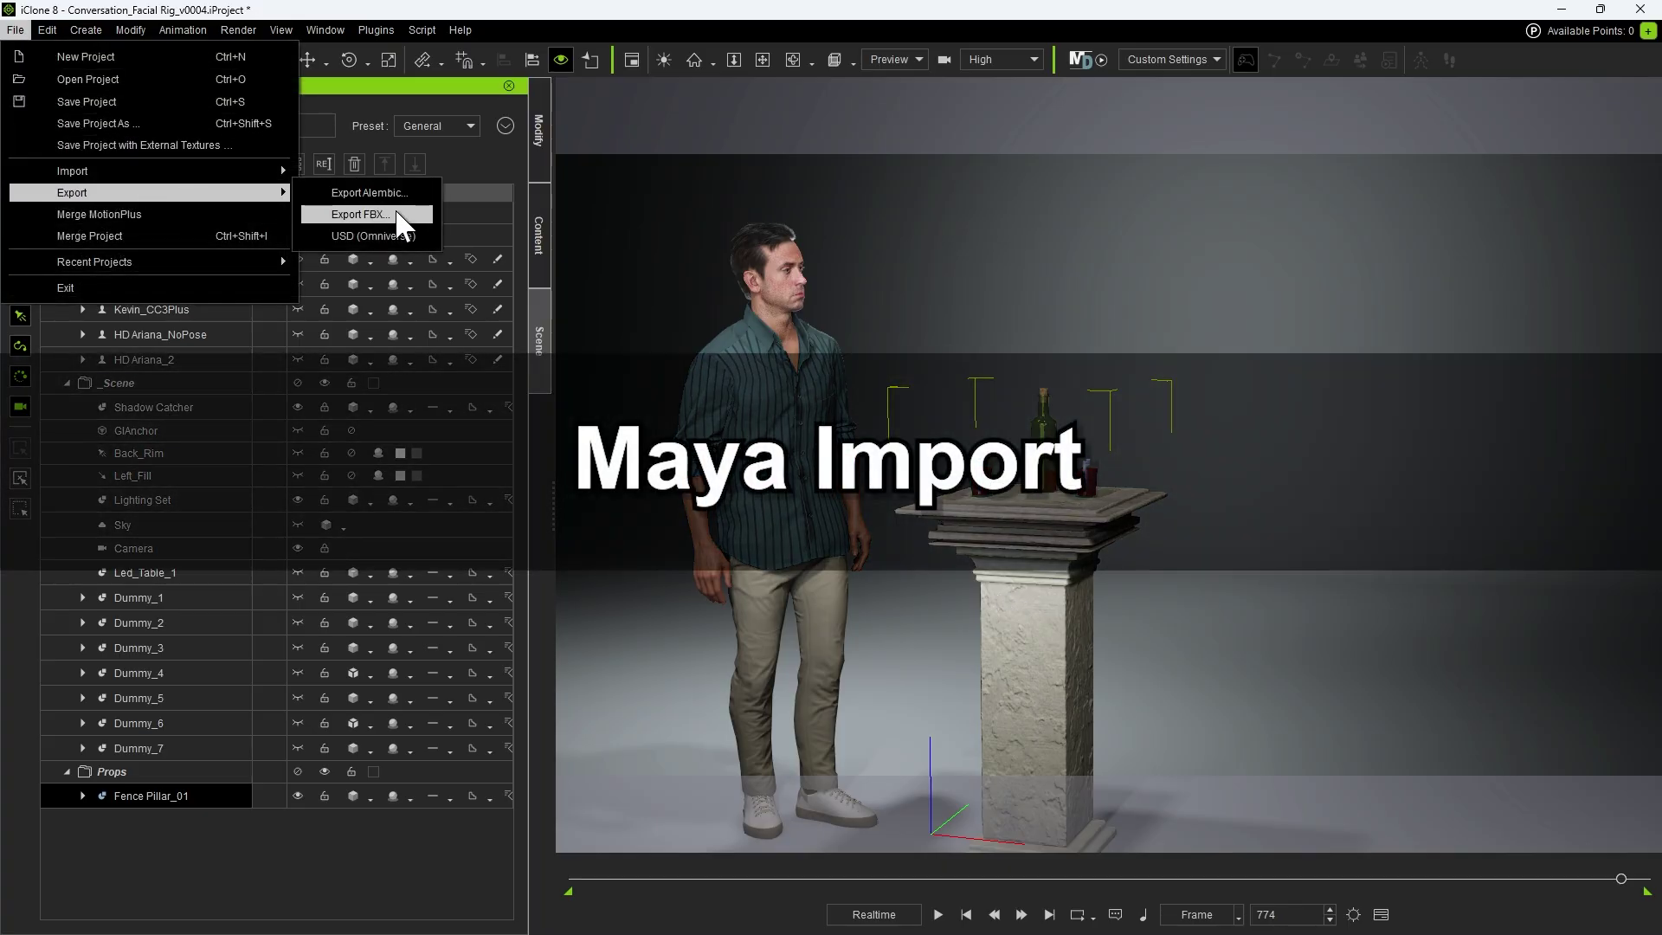
{"action": "left_click", "coordinate": [531, 677]}
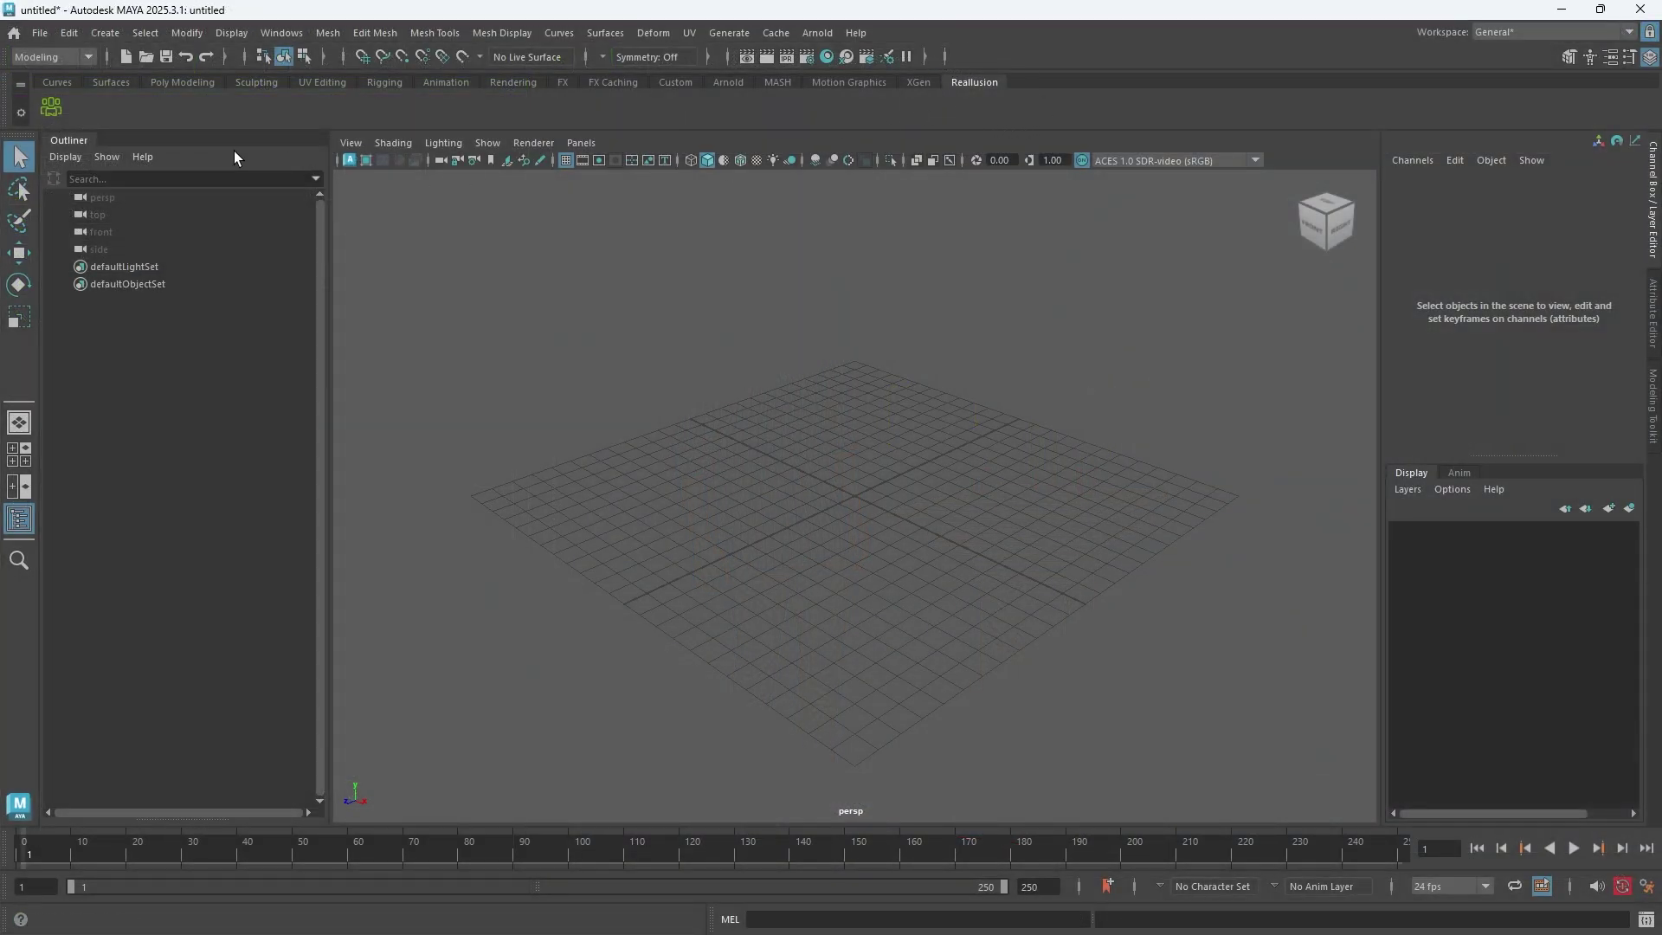
{"action": "left_click", "coordinate": [54, 107]}
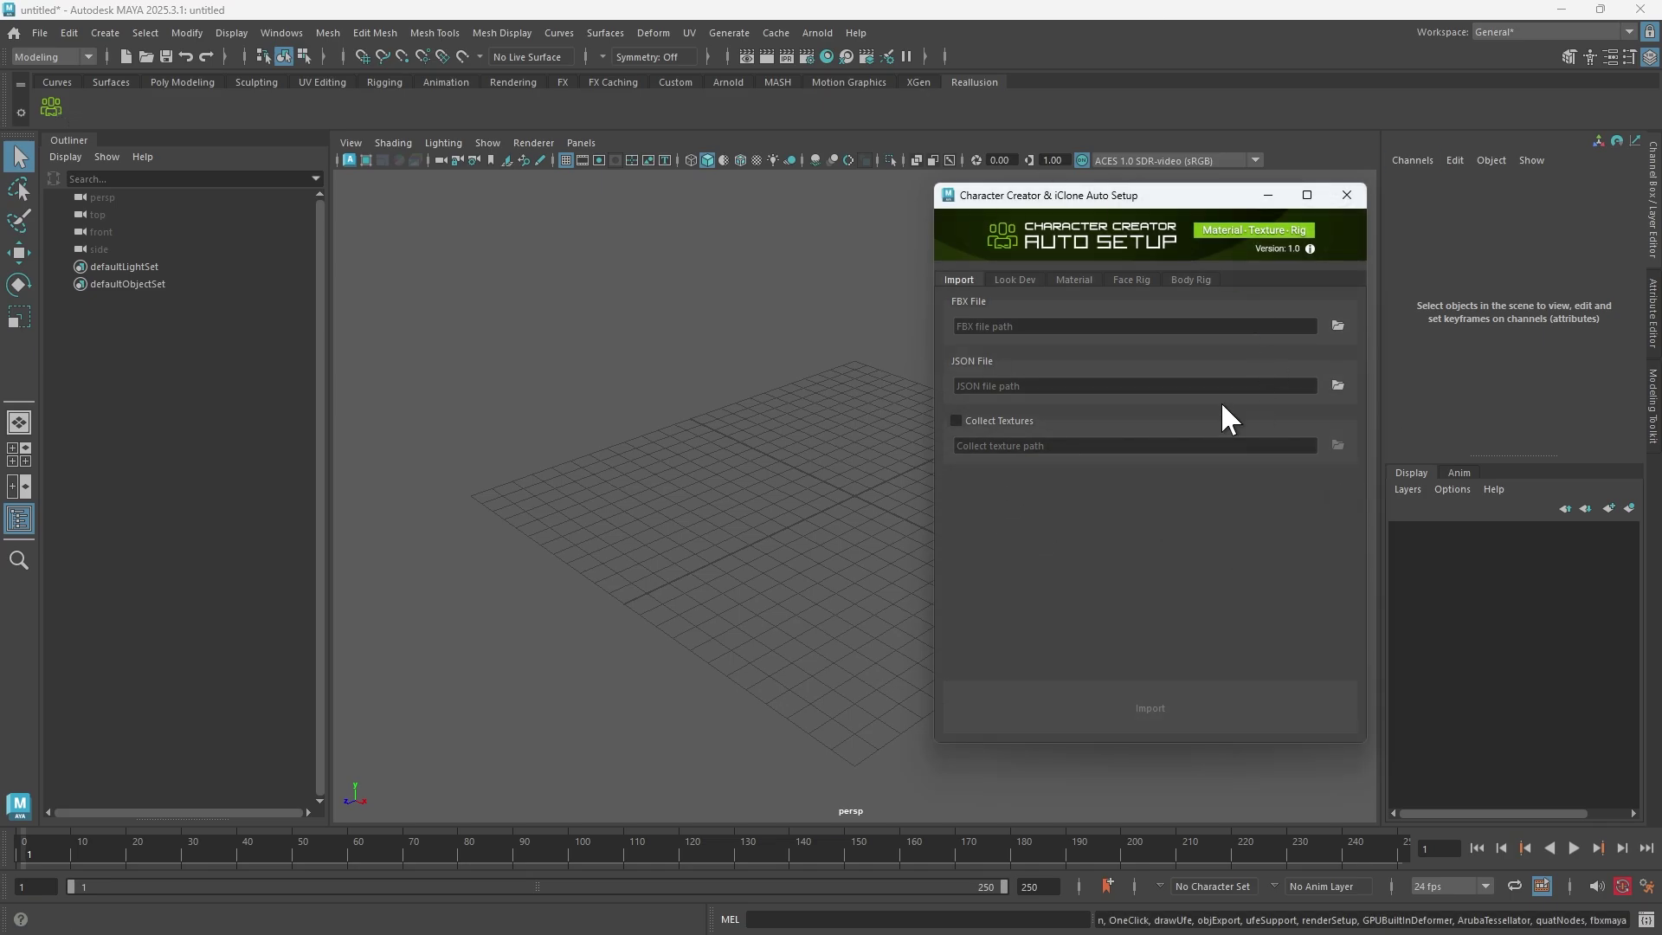
Set the Talking folder as the current Maya project
{"action": "left_click", "coordinate": [47, 41]}
{"action": "left_click", "coordinate": [80, 549]}
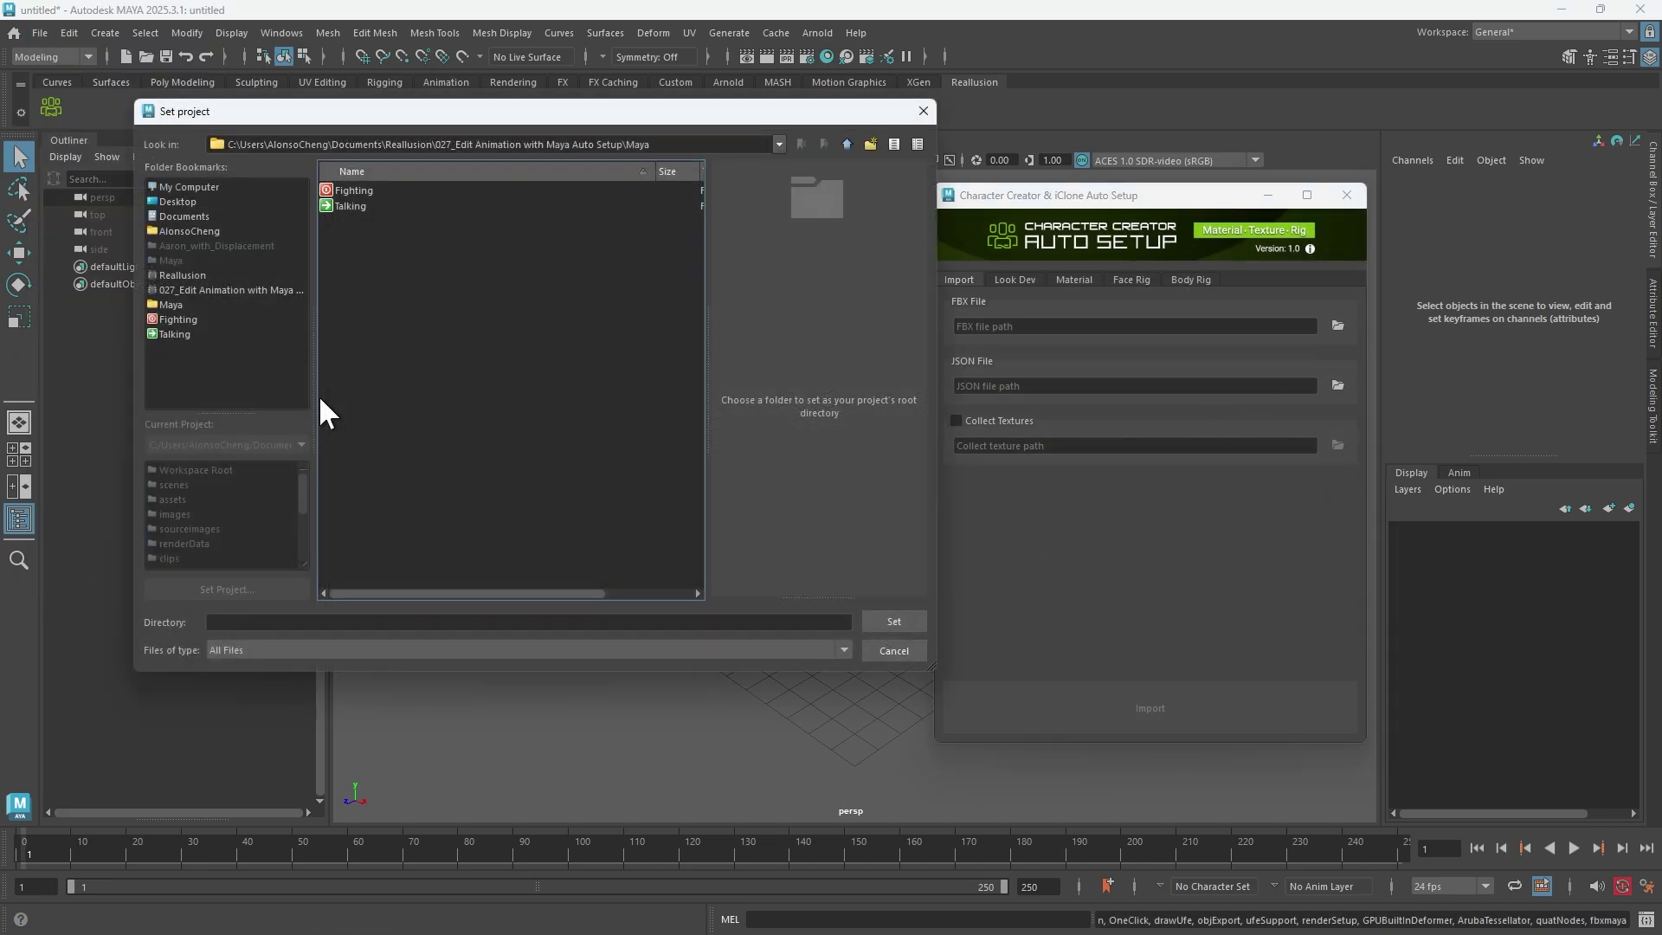
{"action": "double_click", "coordinate": [345, 205]}
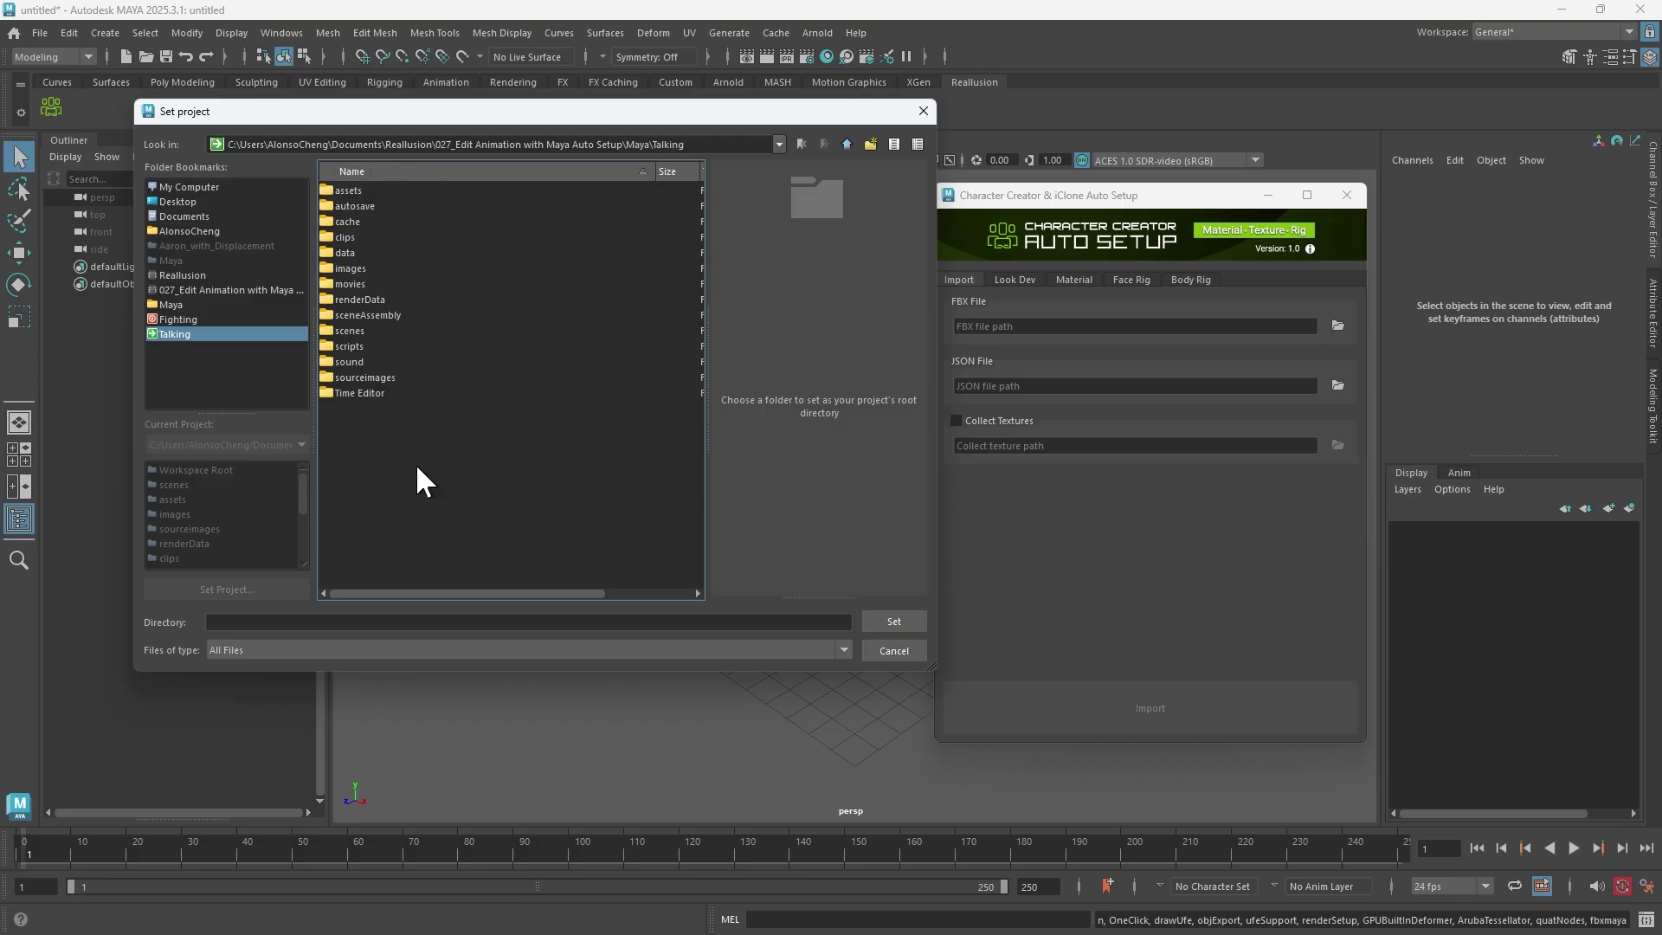
{"action": "left_click", "coordinate": [895, 620]}
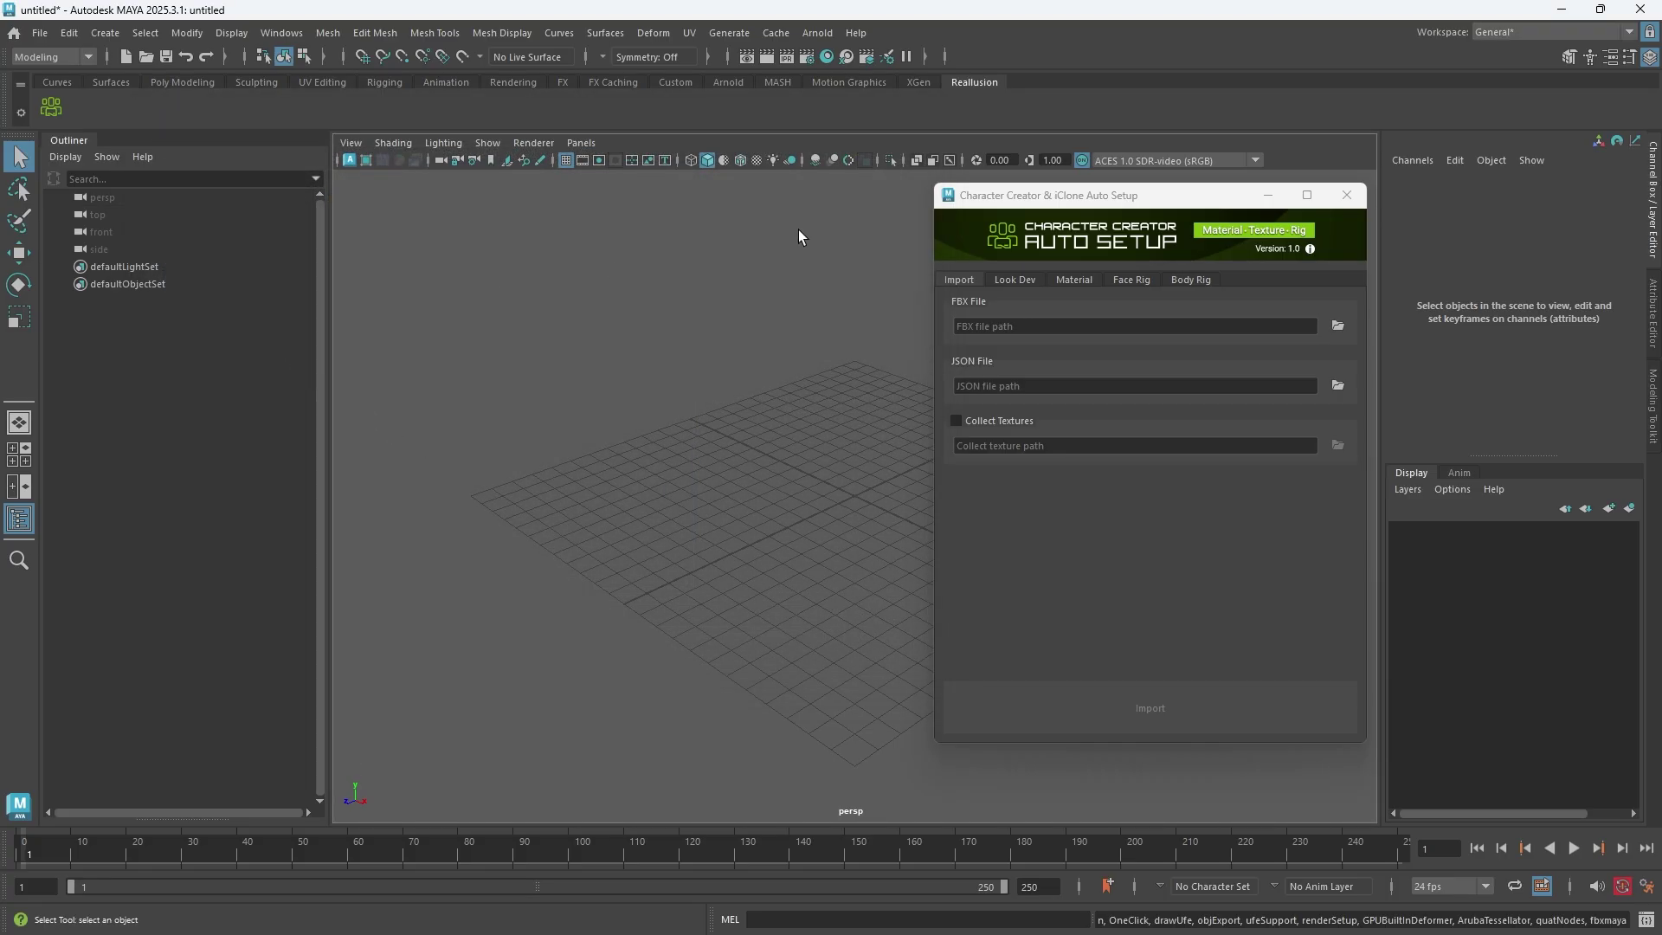
Load assets/Aaron_Talking/Aaron.fbx as the Auto Setup FBX file
{"action": "left_click", "coordinate": [1338, 325]}
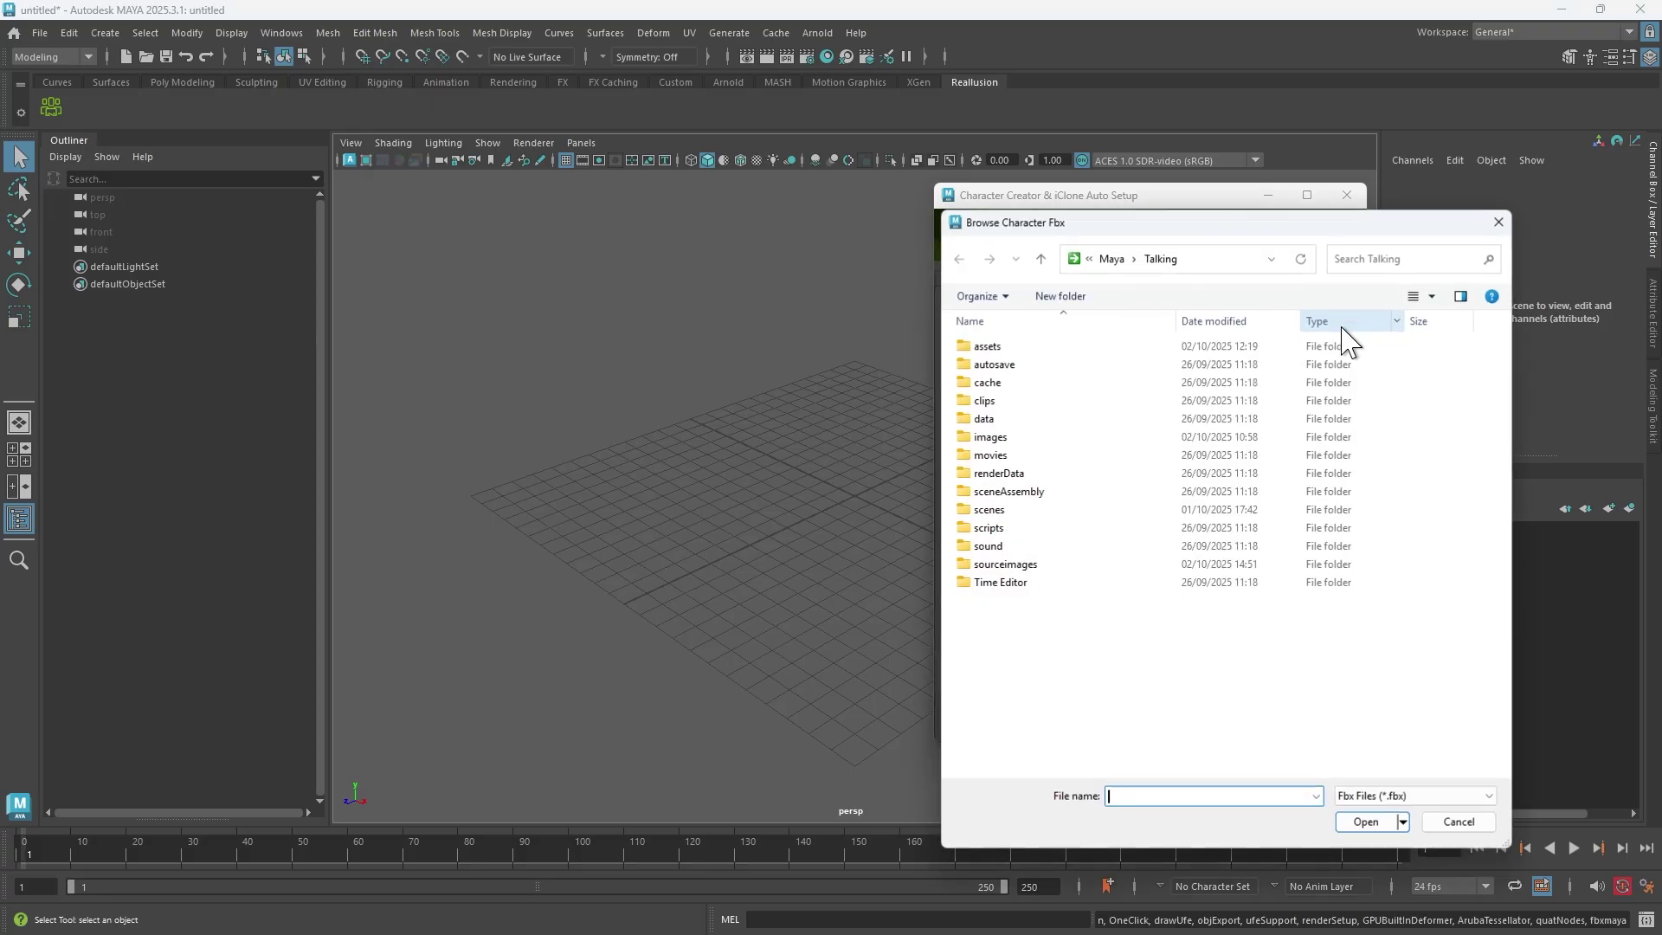
{"action": "left_click", "coordinate": [1021, 350]}
{"action": "double_click", "coordinate": [984, 349]}
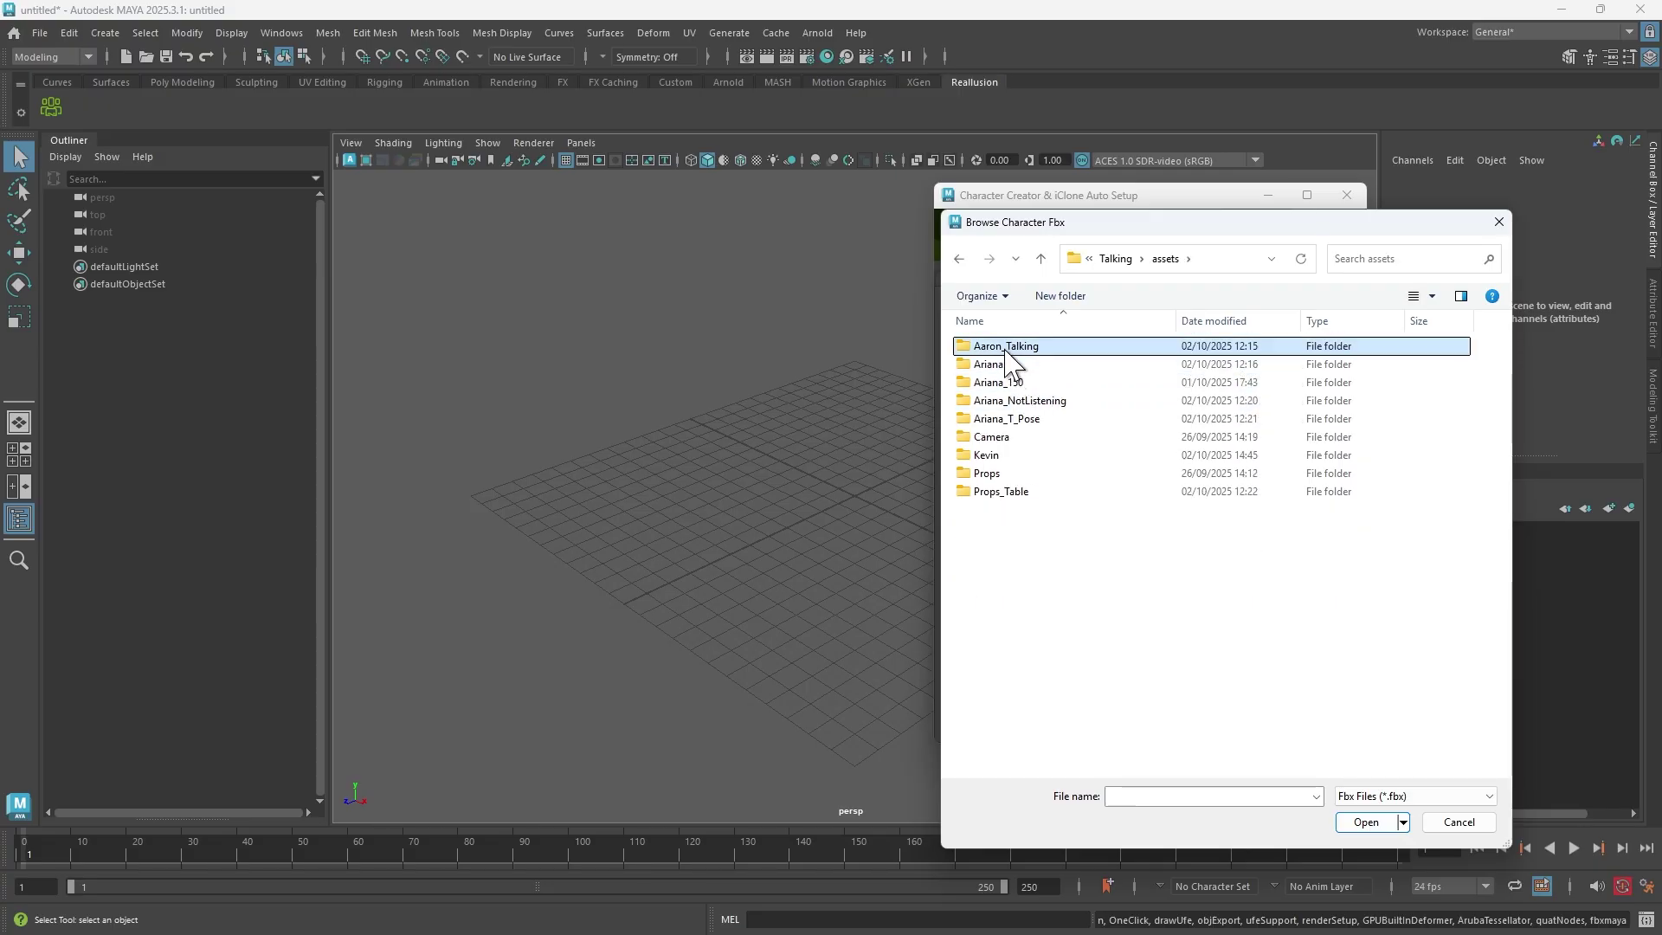
{"action": "double_click", "coordinate": [1006, 347]}
{"action": "left_click", "coordinate": [995, 383]}
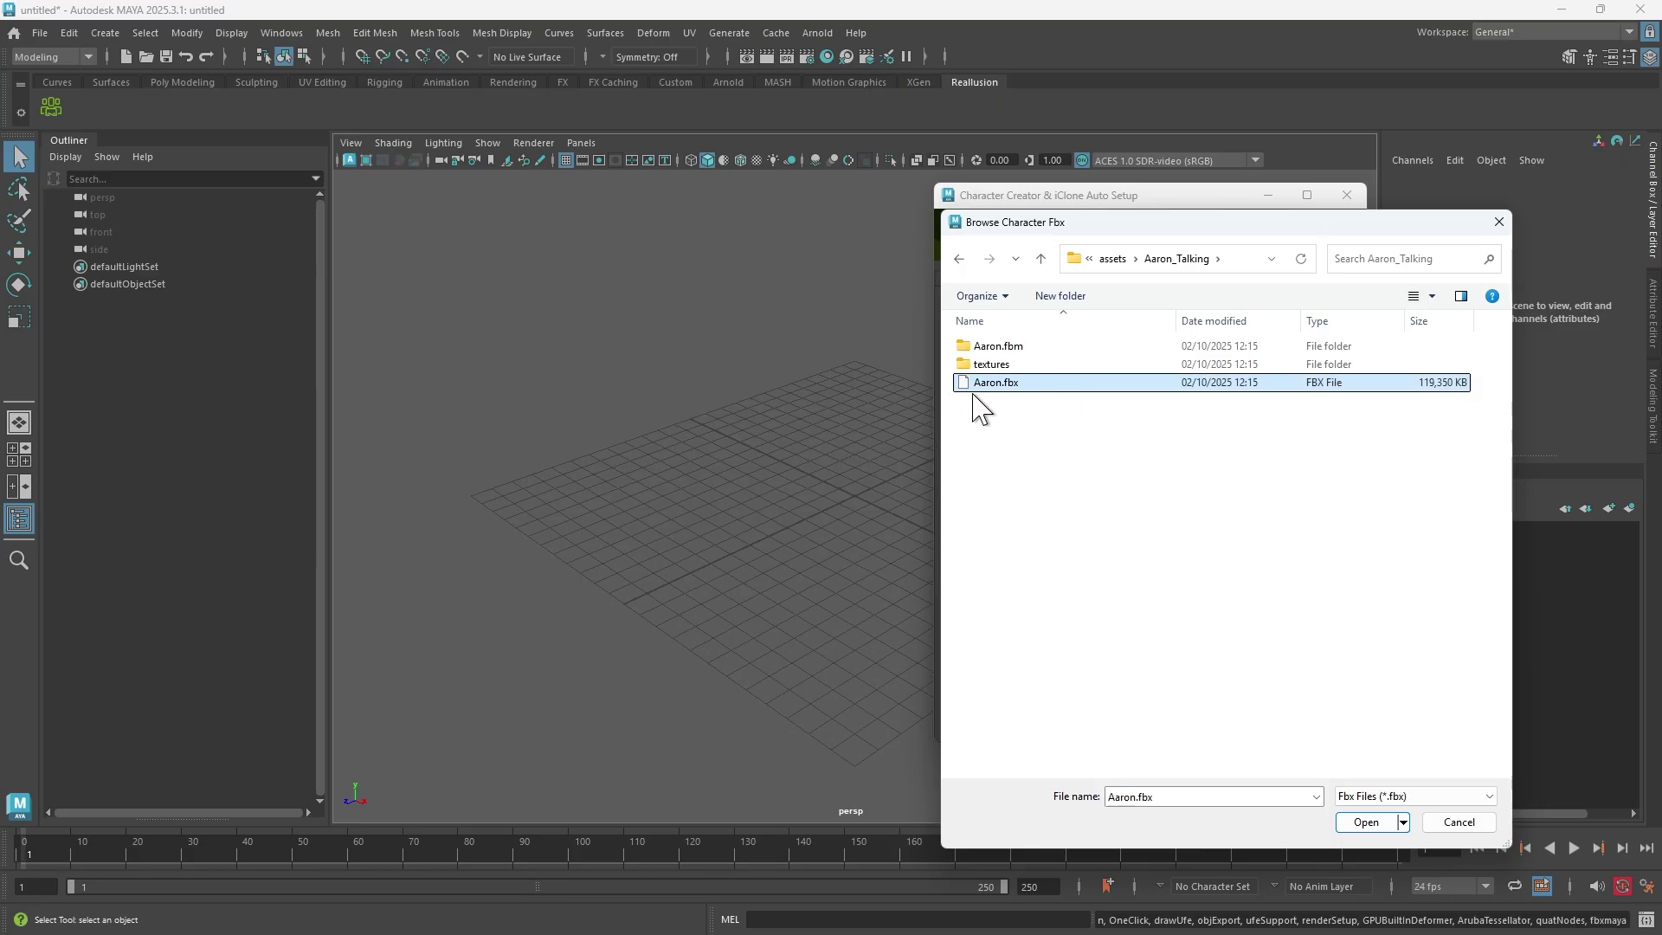
{"action": "left_click", "coordinate": [1364, 823]}
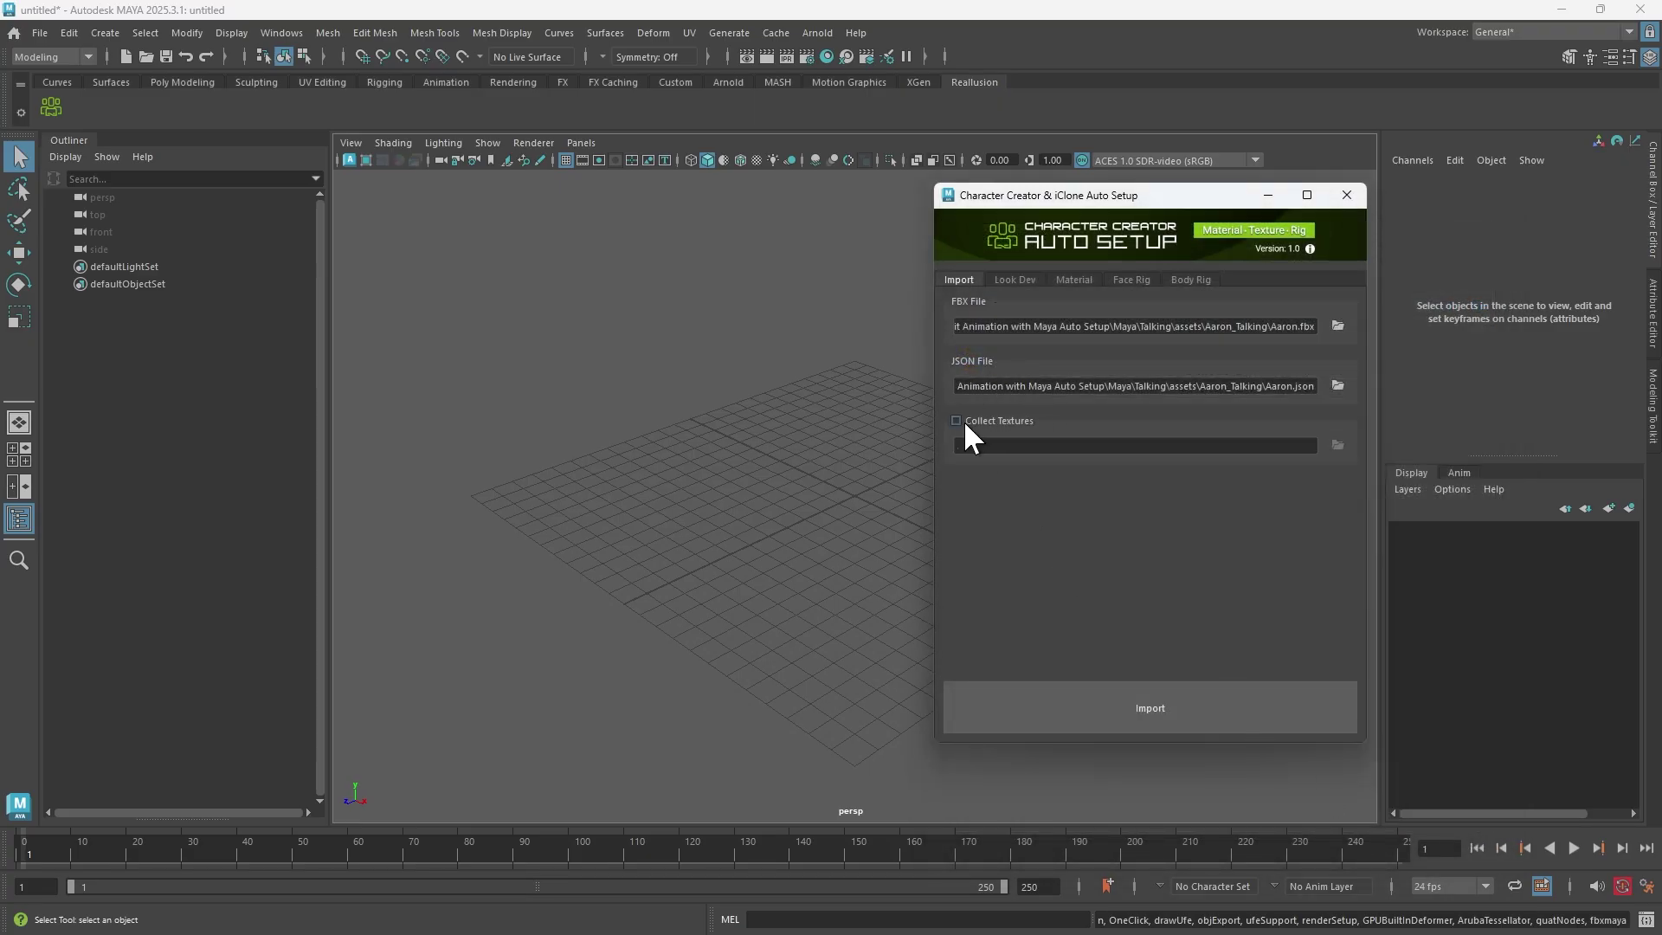
Set the collected textures destination to the project's sourceimages folder
{"action": "left_click", "coordinate": [1337, 444]}
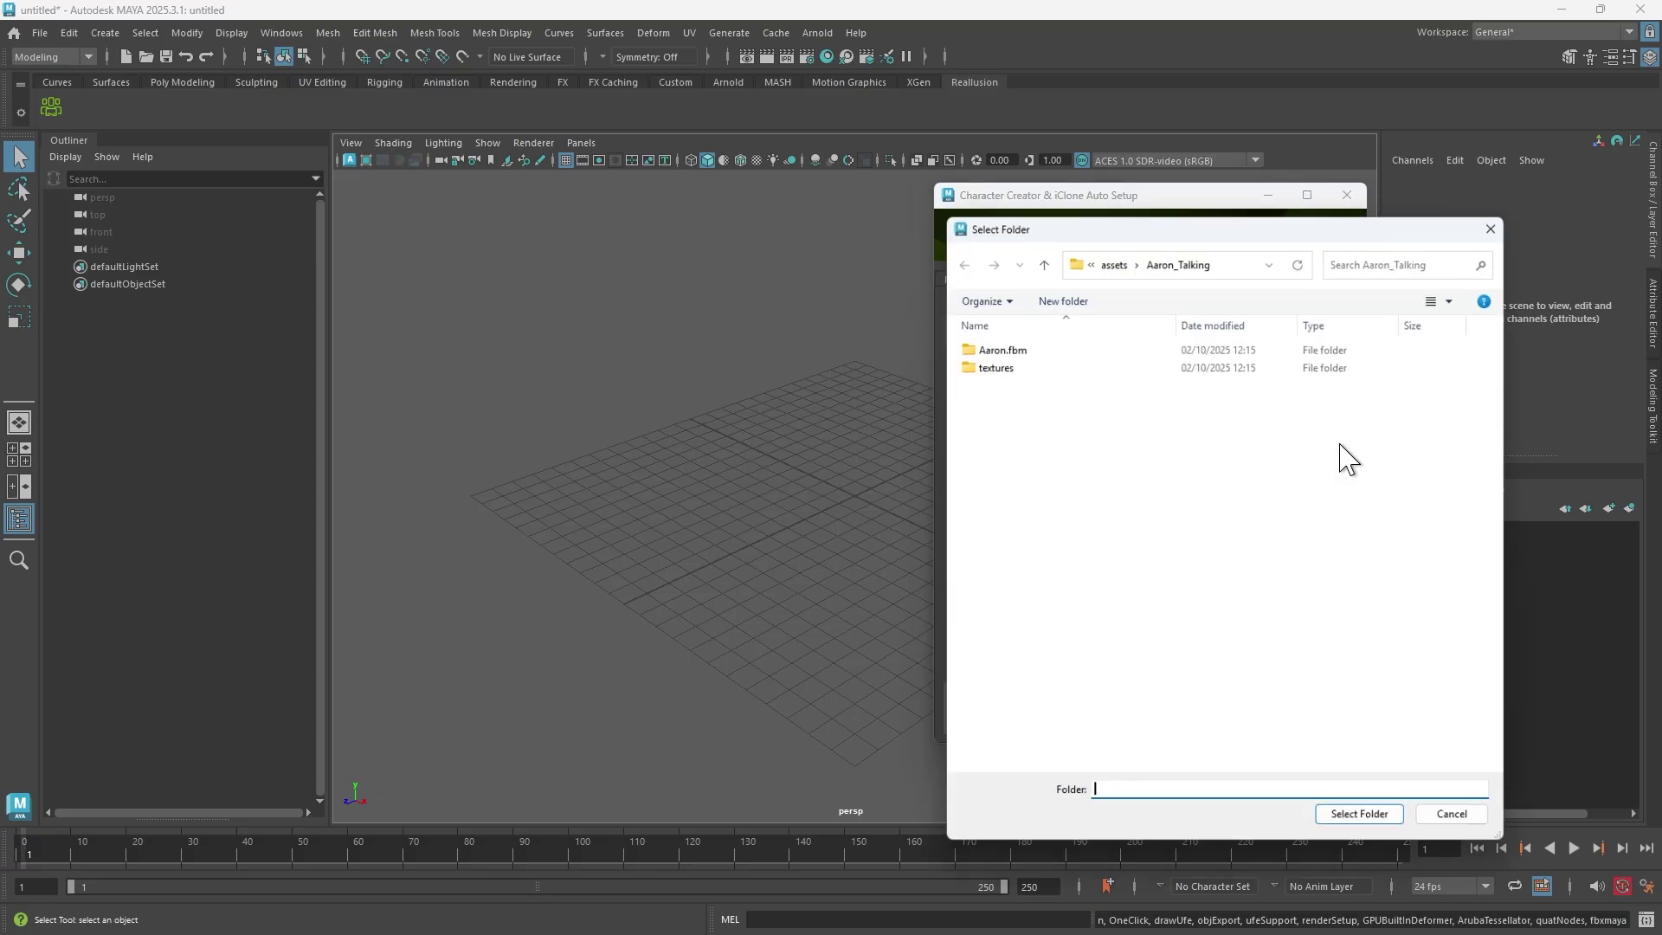
{"action": "left_click", "coordinate": [1113, 258]}
{"action": "left_click", "coordinate": [1116, 259]}
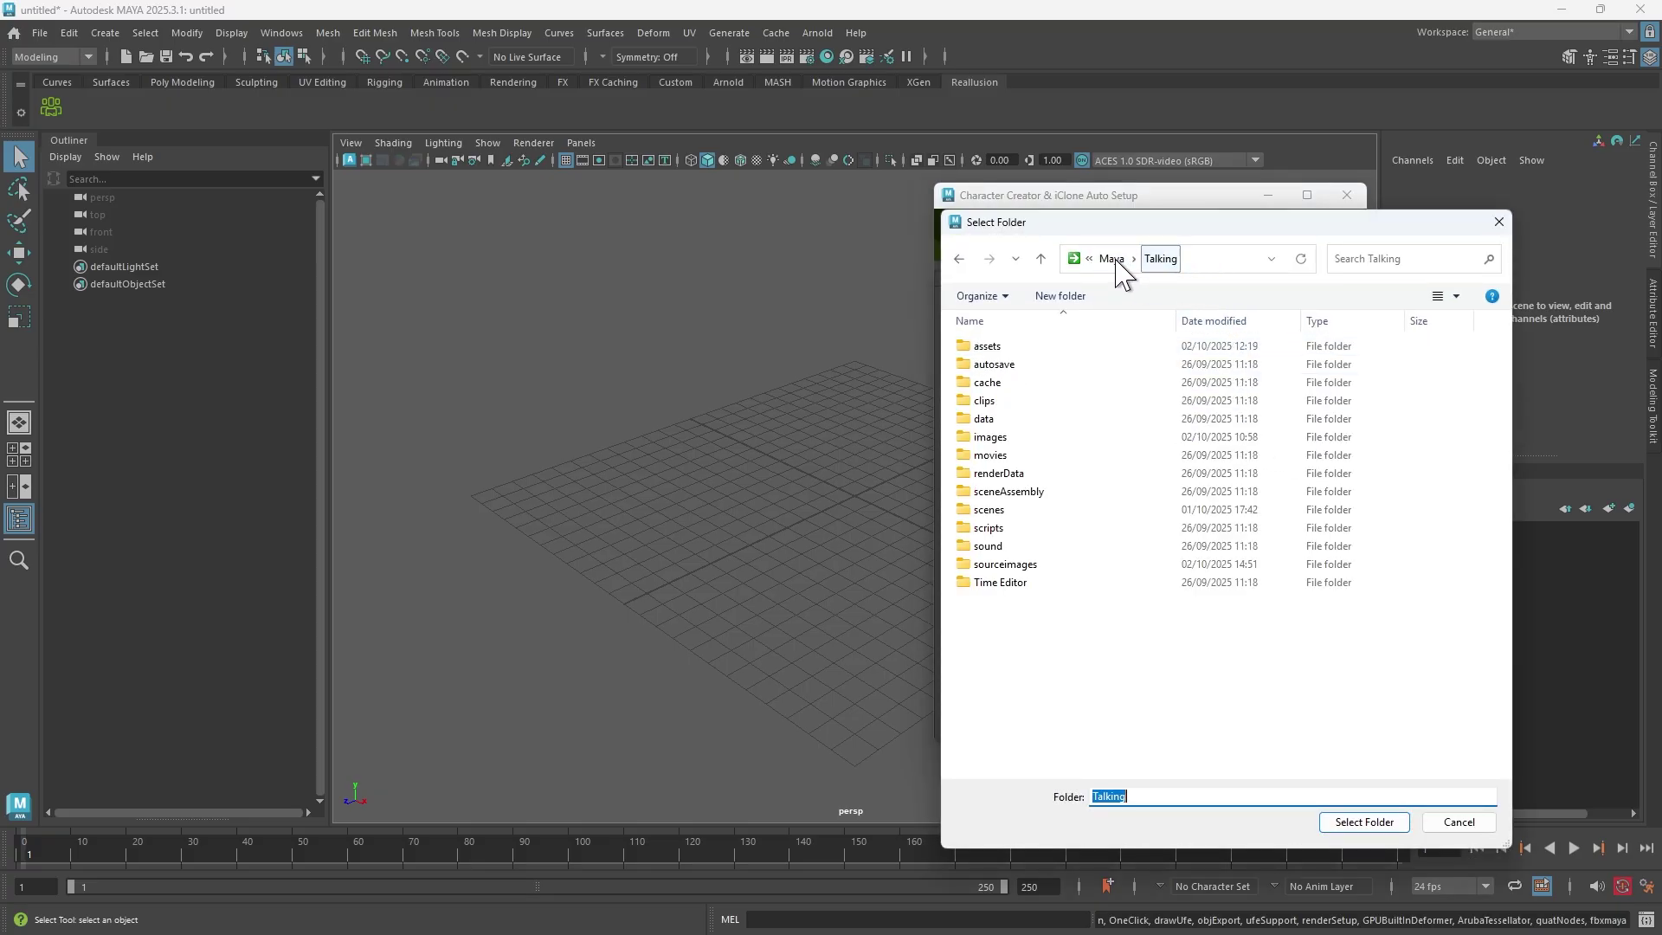
{"action": "double_click", "coordinate": [1004, 565]}
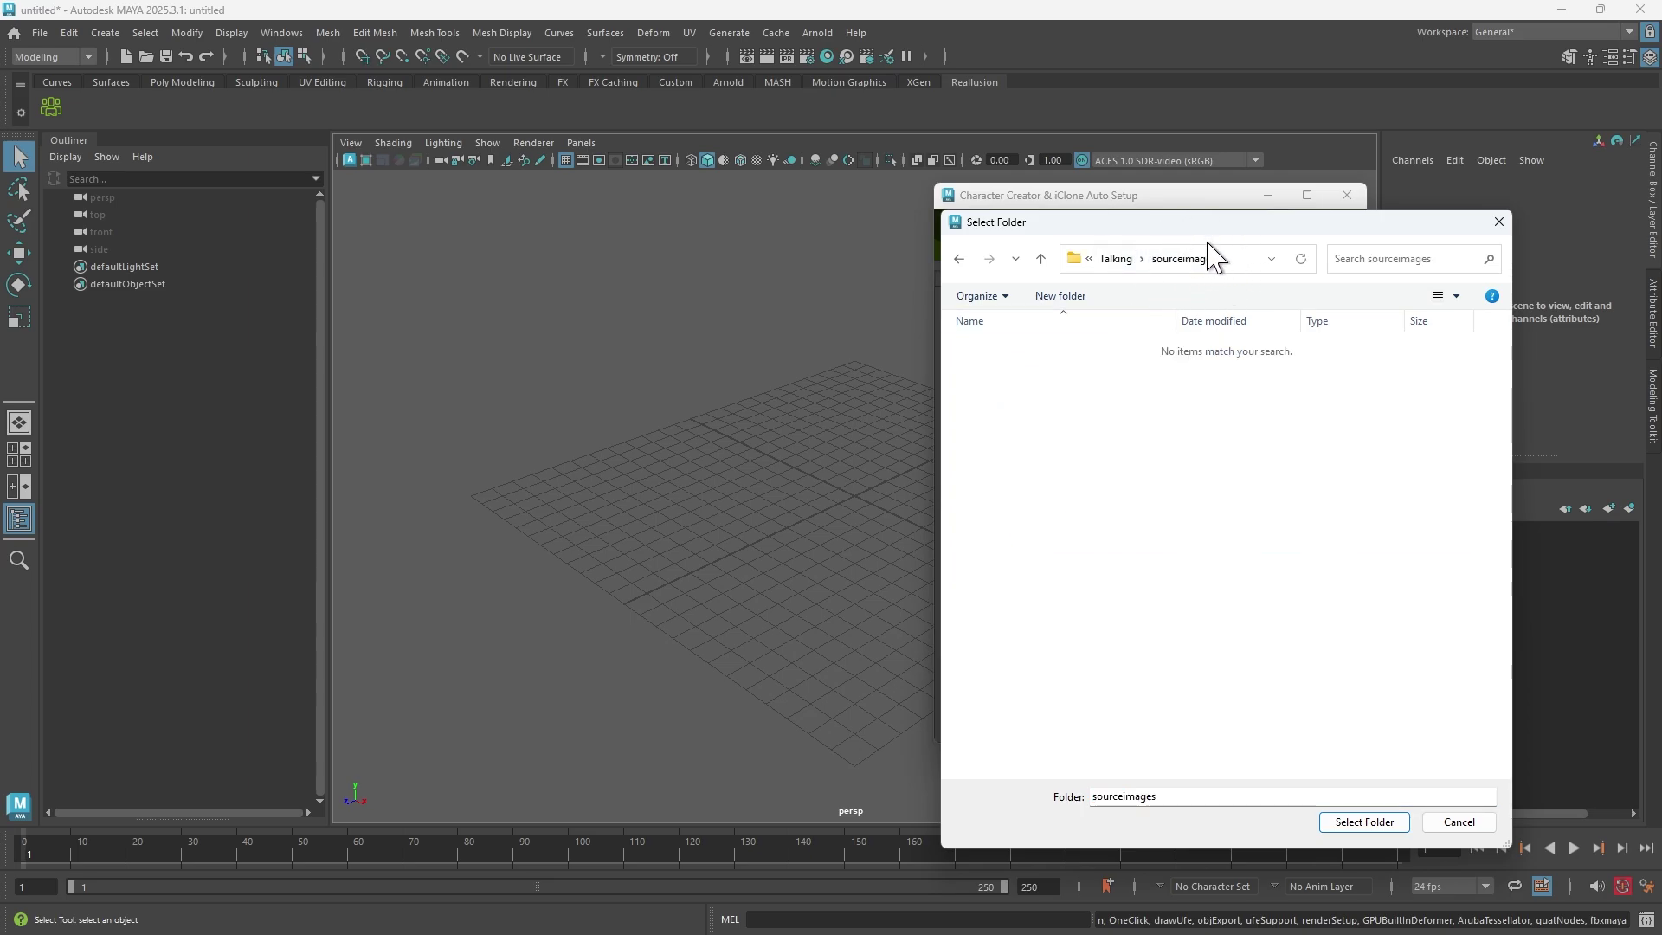
{"action": "left_click", "coordinate": [1363, 822]}
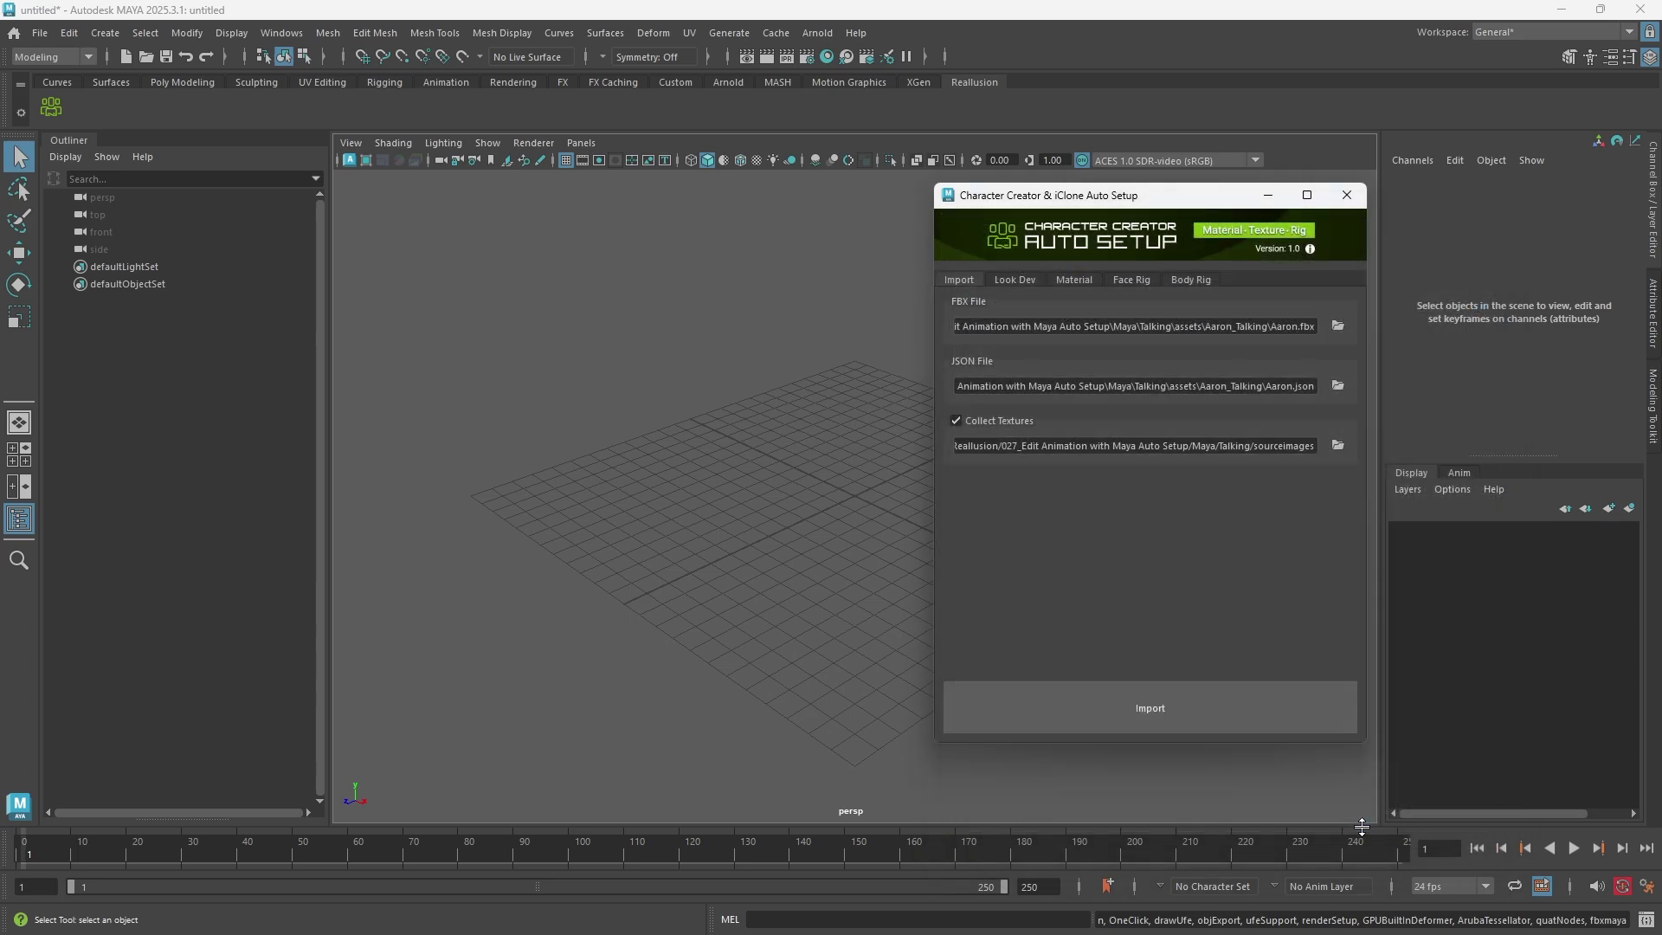
Import Aaron, switch the viewport to textured shading (5, 6), and play his animation
{"action": "left_click", "coordinate": [1171, 705]}
{"action": "left_click", "coordinate": [666, 467]}
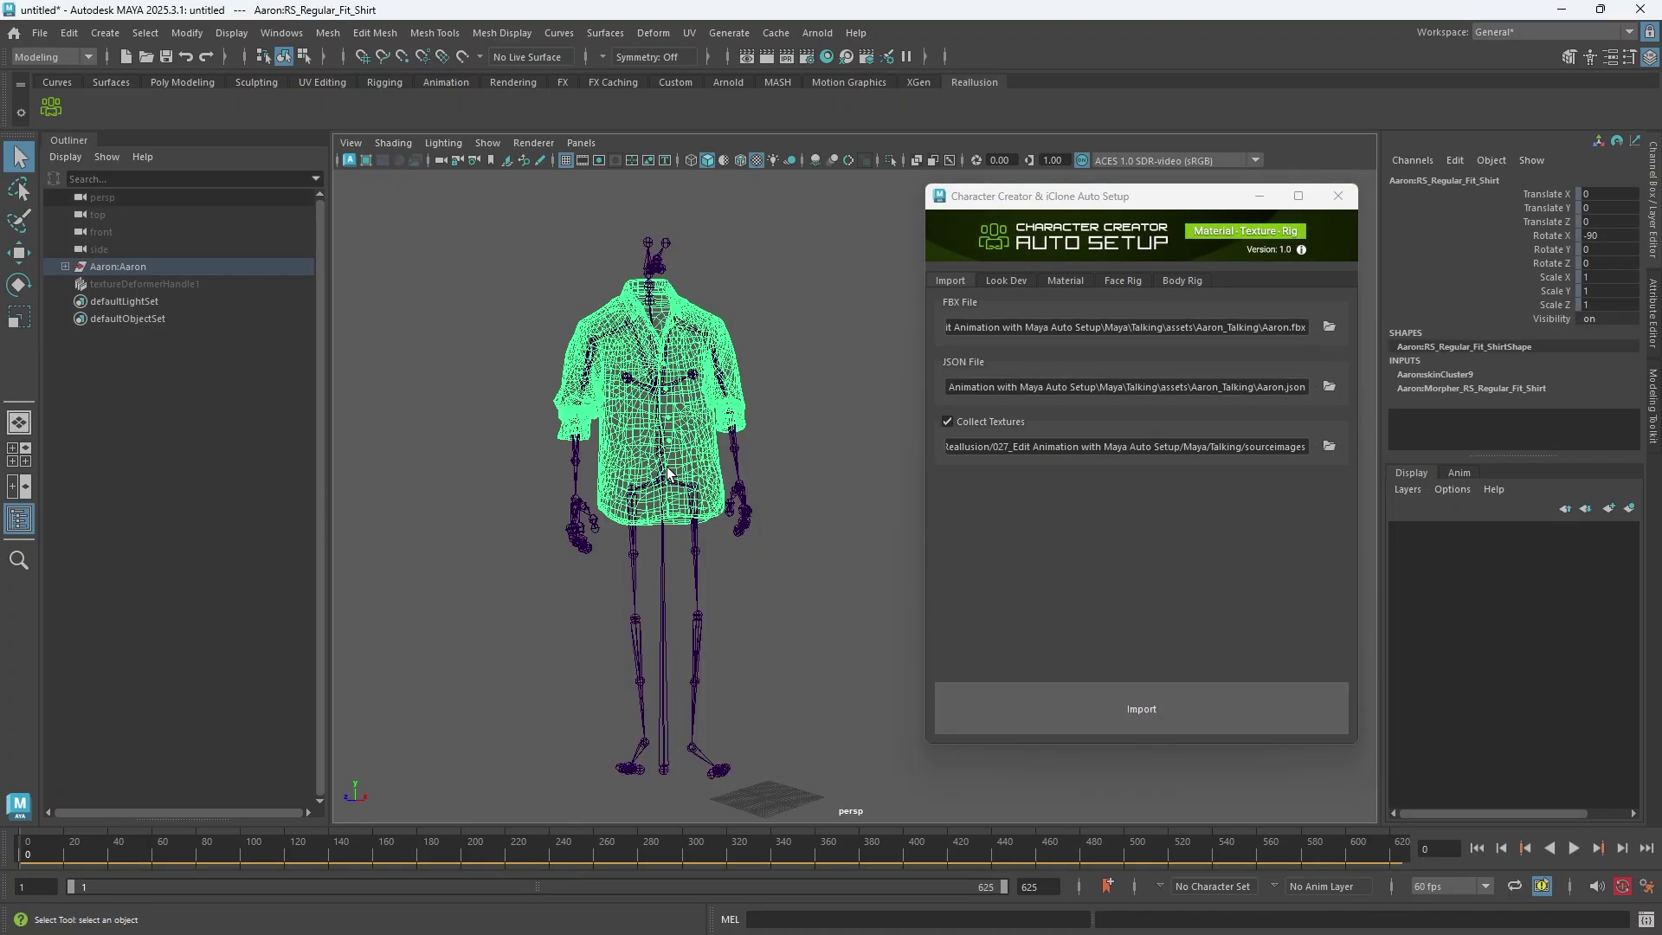
{"action": "key", "text": "5"}
{"action": "key", "text": "6"}
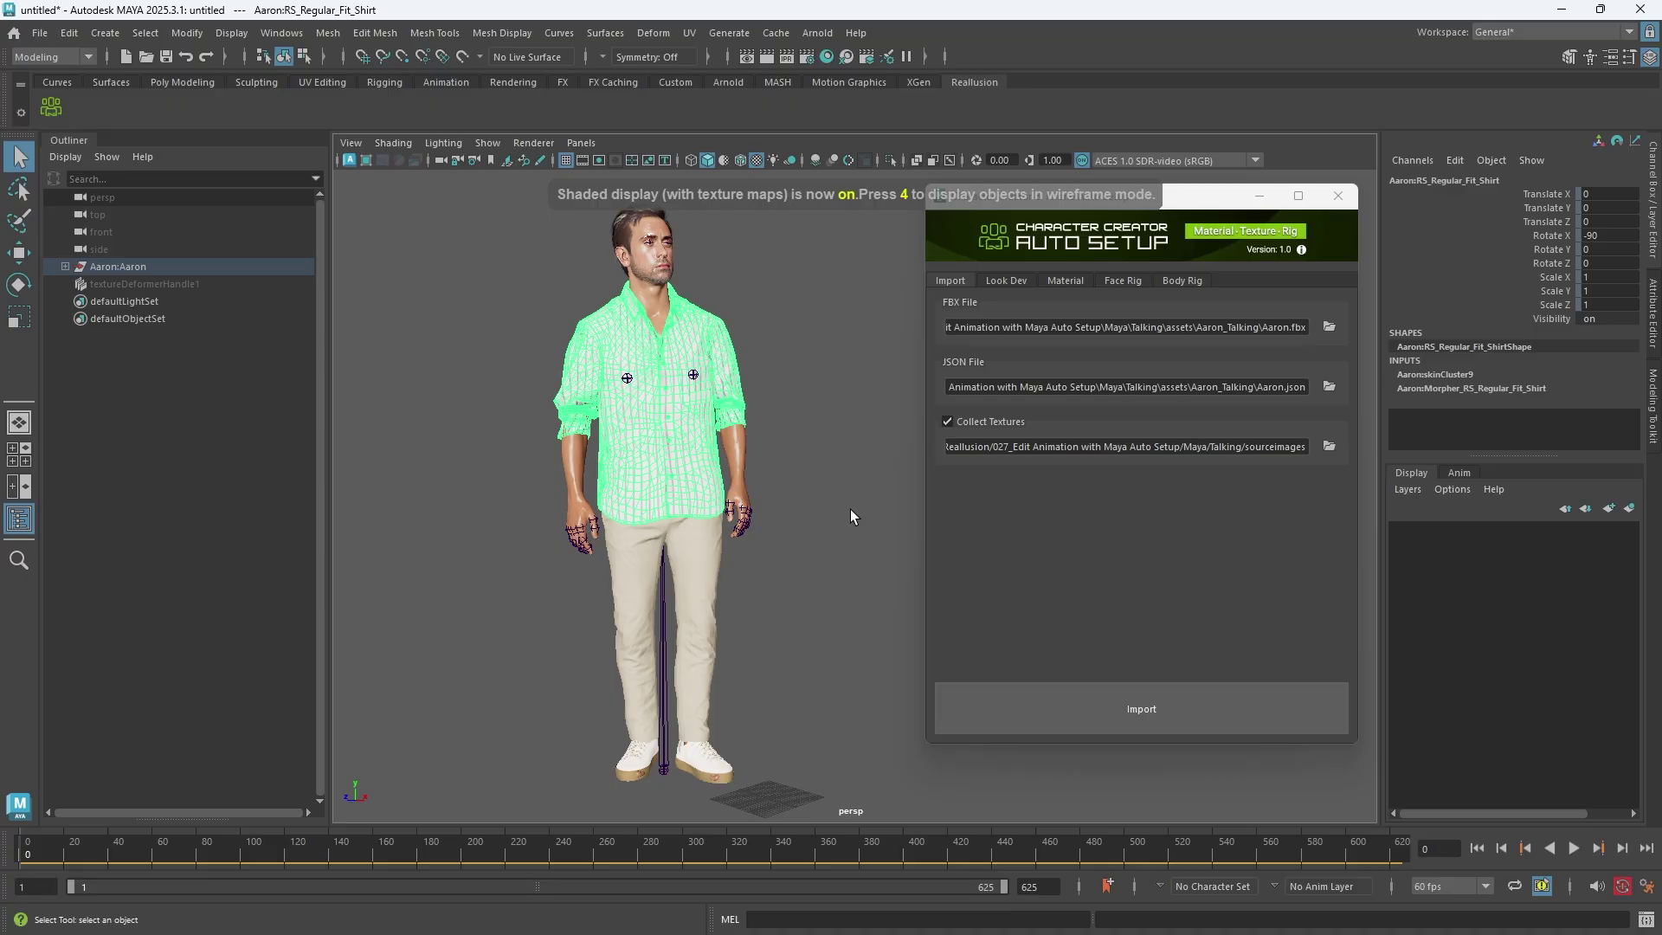
{"action": "left_click", "coordinate": [849, 511]}
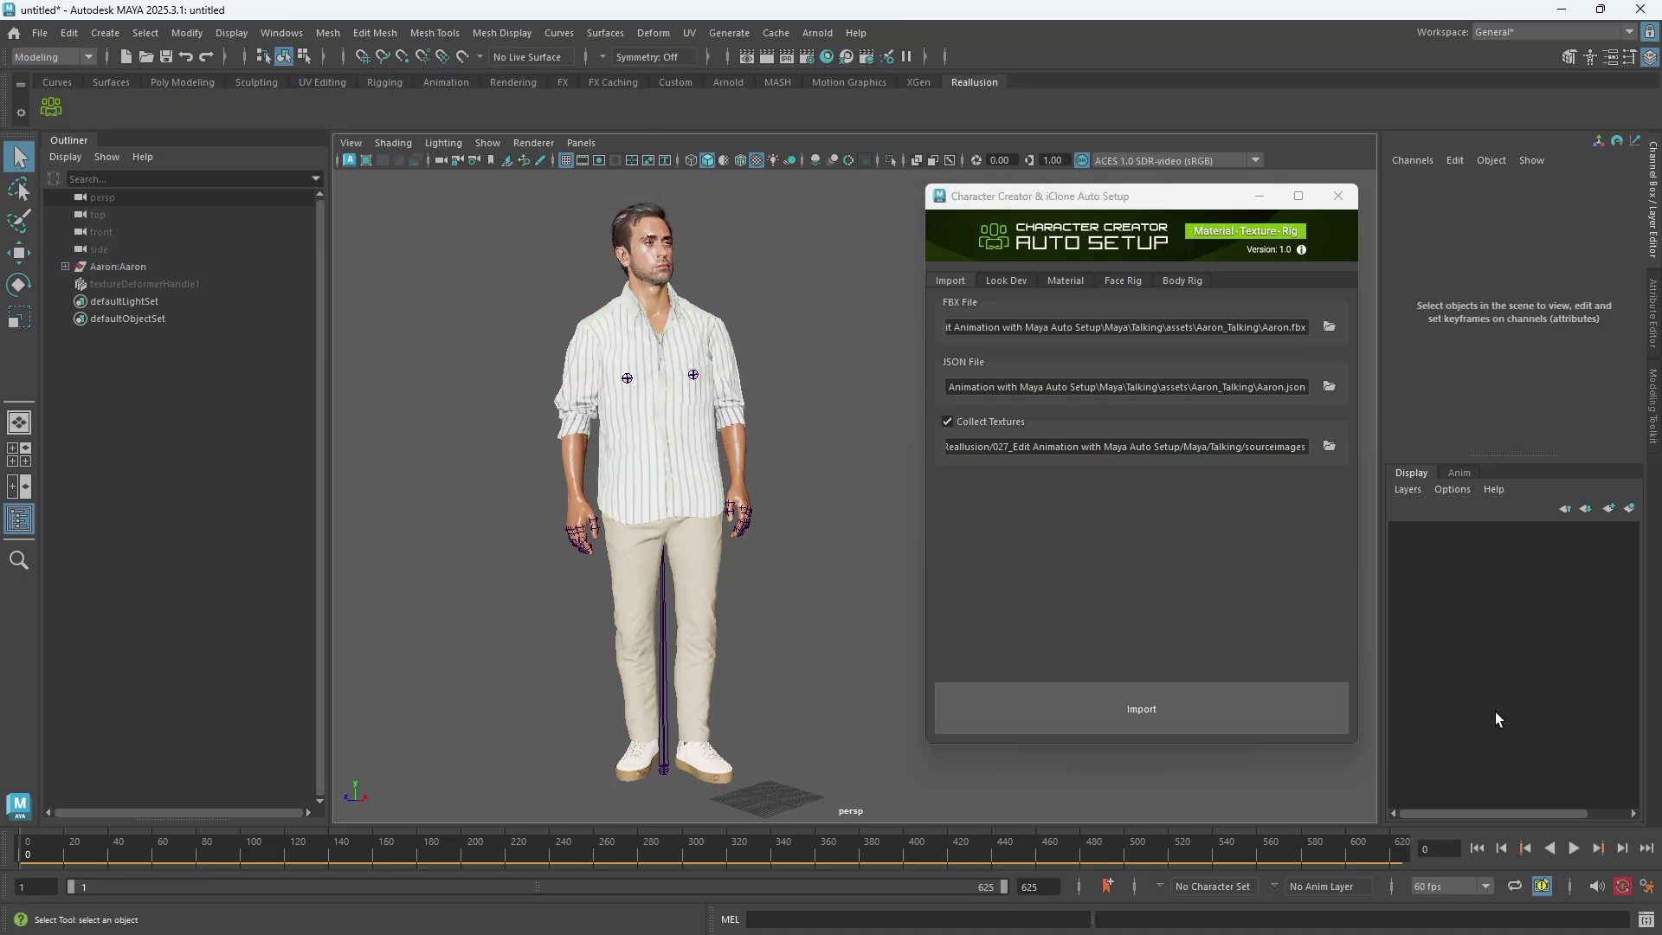
{"action": "left_click", "coordinate": [1574, 849]}
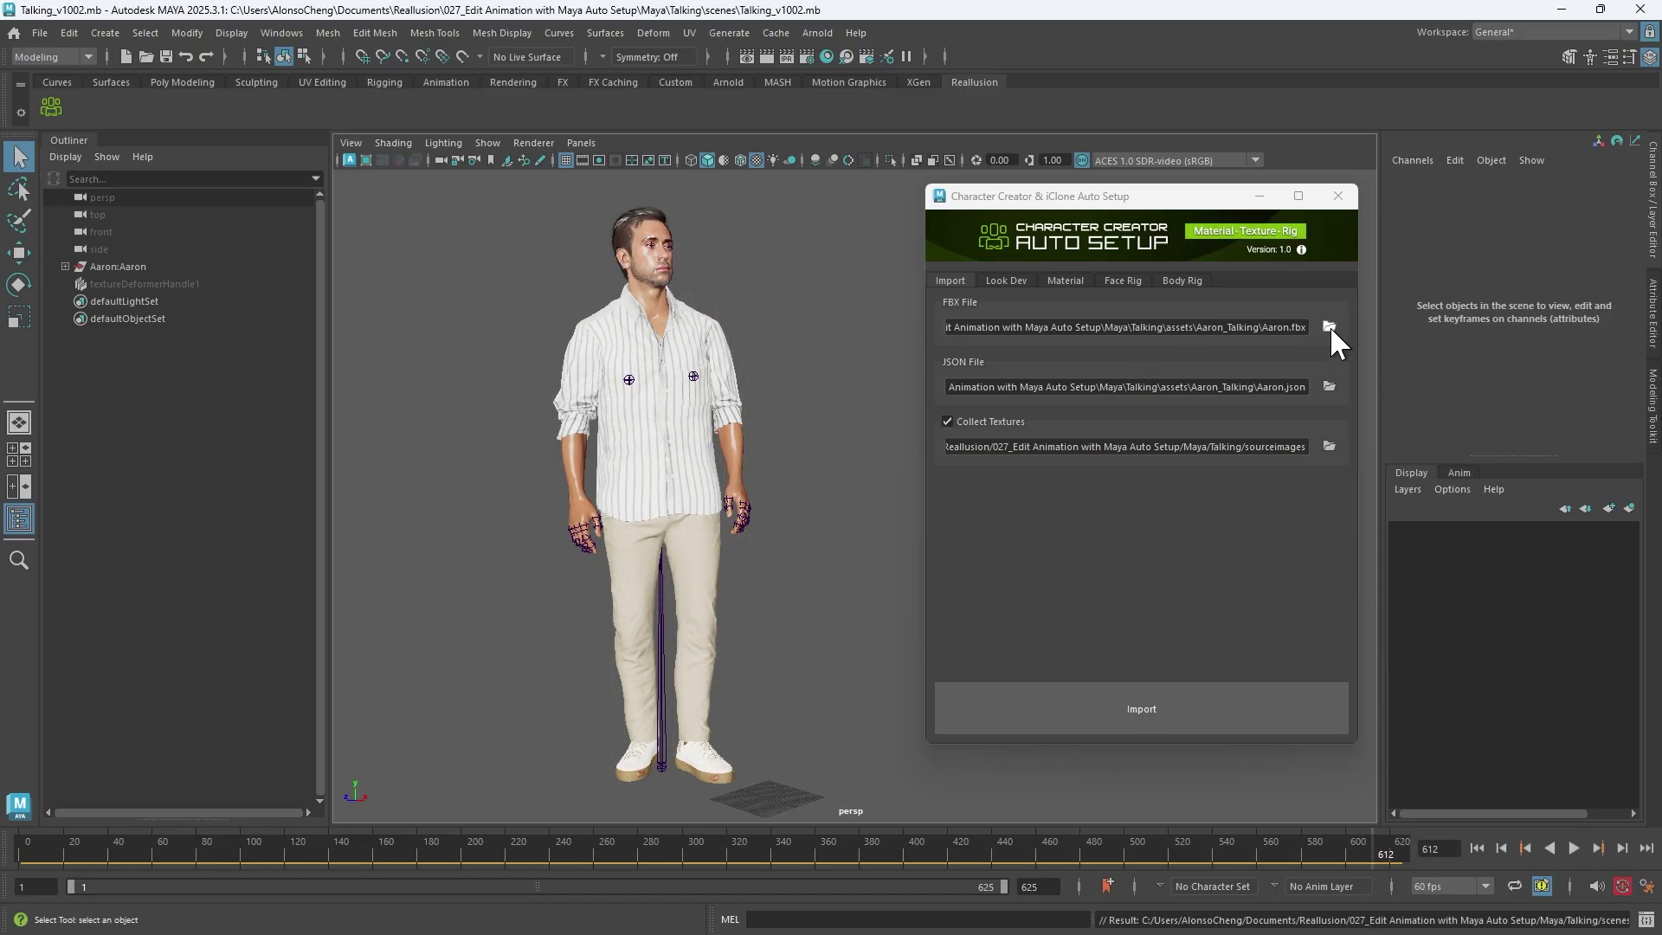
Load Ariana_T_Pose.fbx from the assets folder into the Auto Setup import
{"action": "left_click", "coordinate": [1329, 325]}
{"action": "left_click", "coordinate": [1004, 365]}
{"action": "double_click", "coordinate": [1022, 419]}
{"action": "left_click", "coordinate": [1038, 384]}
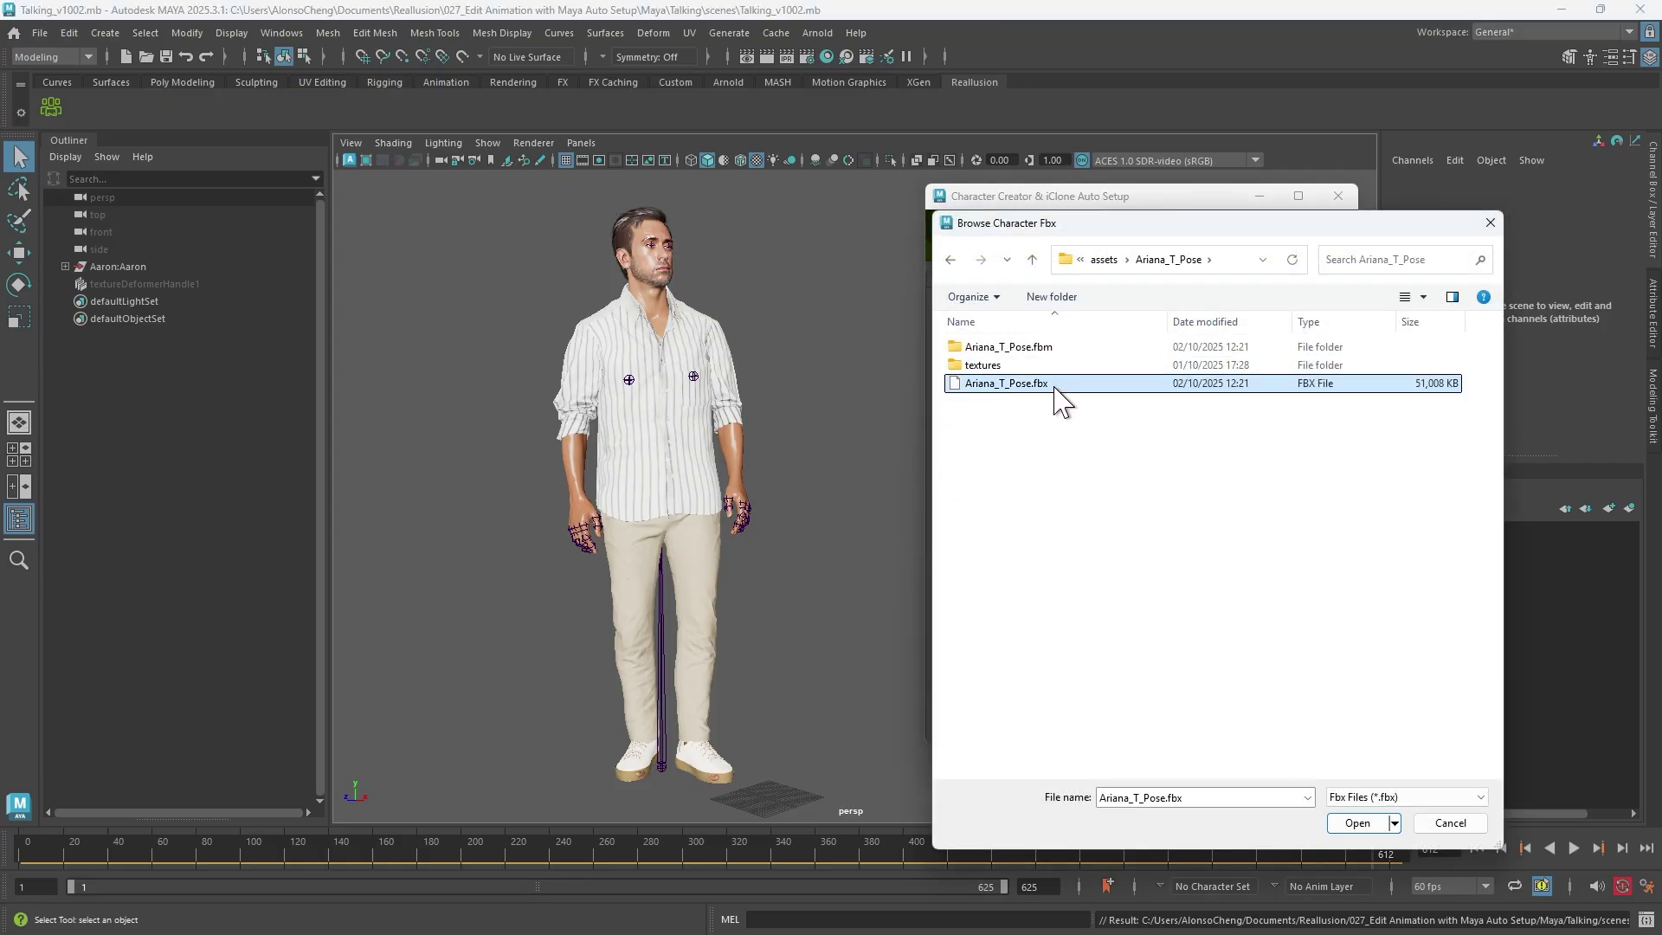
{"action": "left_click", "coordinate": [1357, 823]}
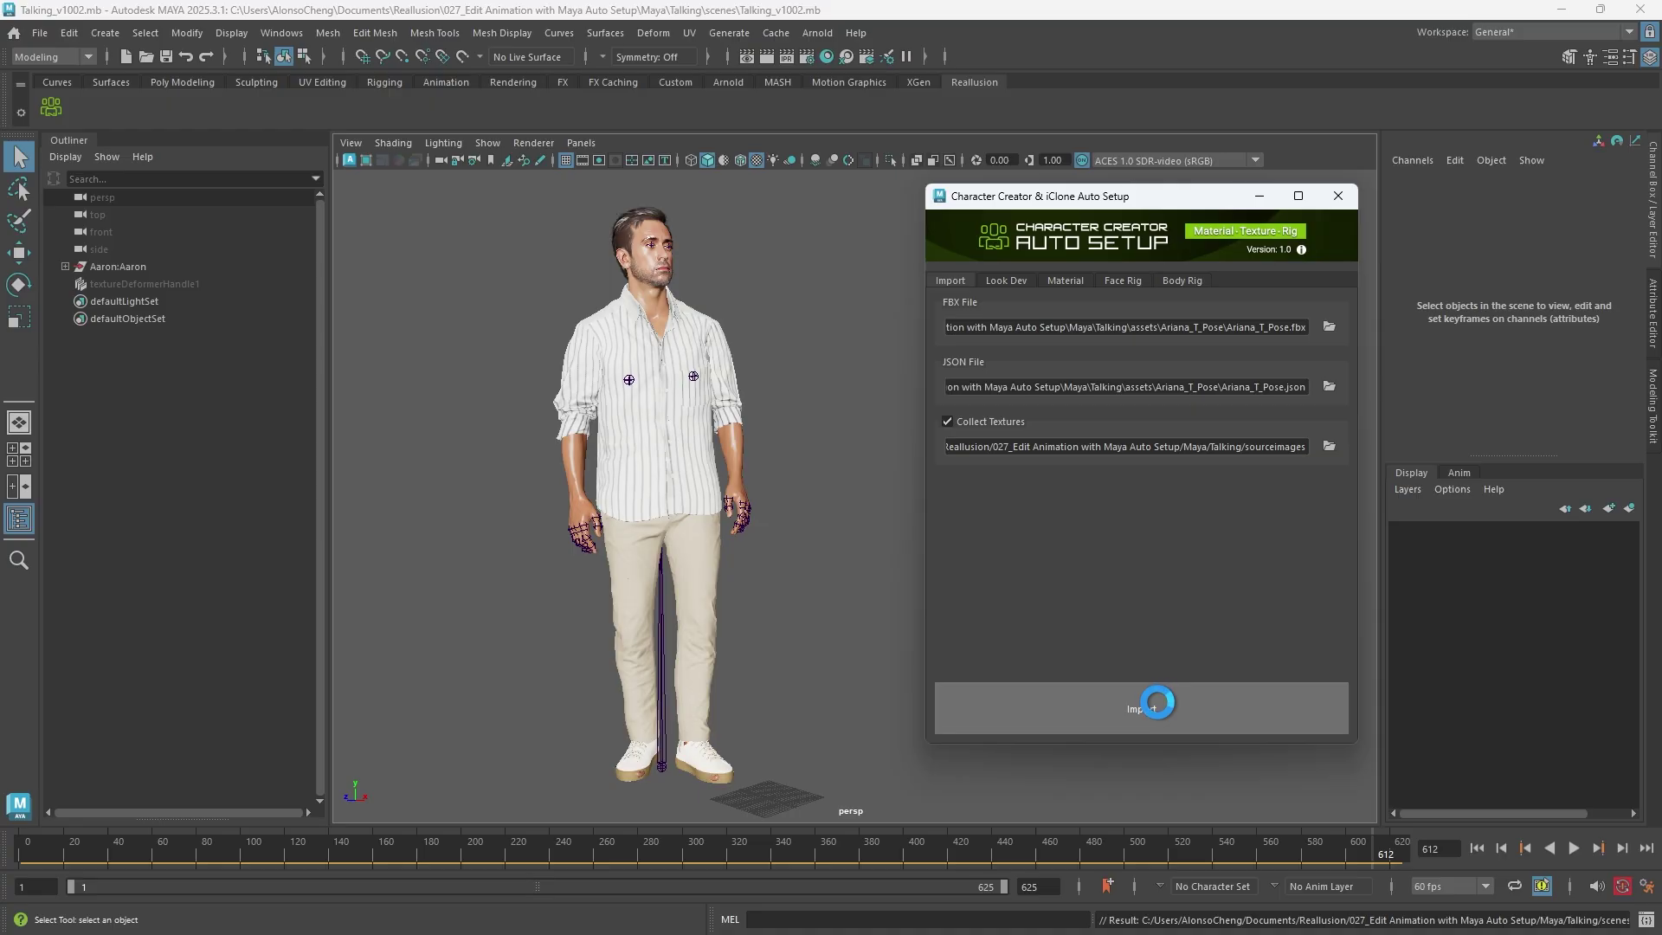
Select the whole Aaron character and hide it with Hide Selection
{"action": "left_click", "coordinate": [620, 444]}
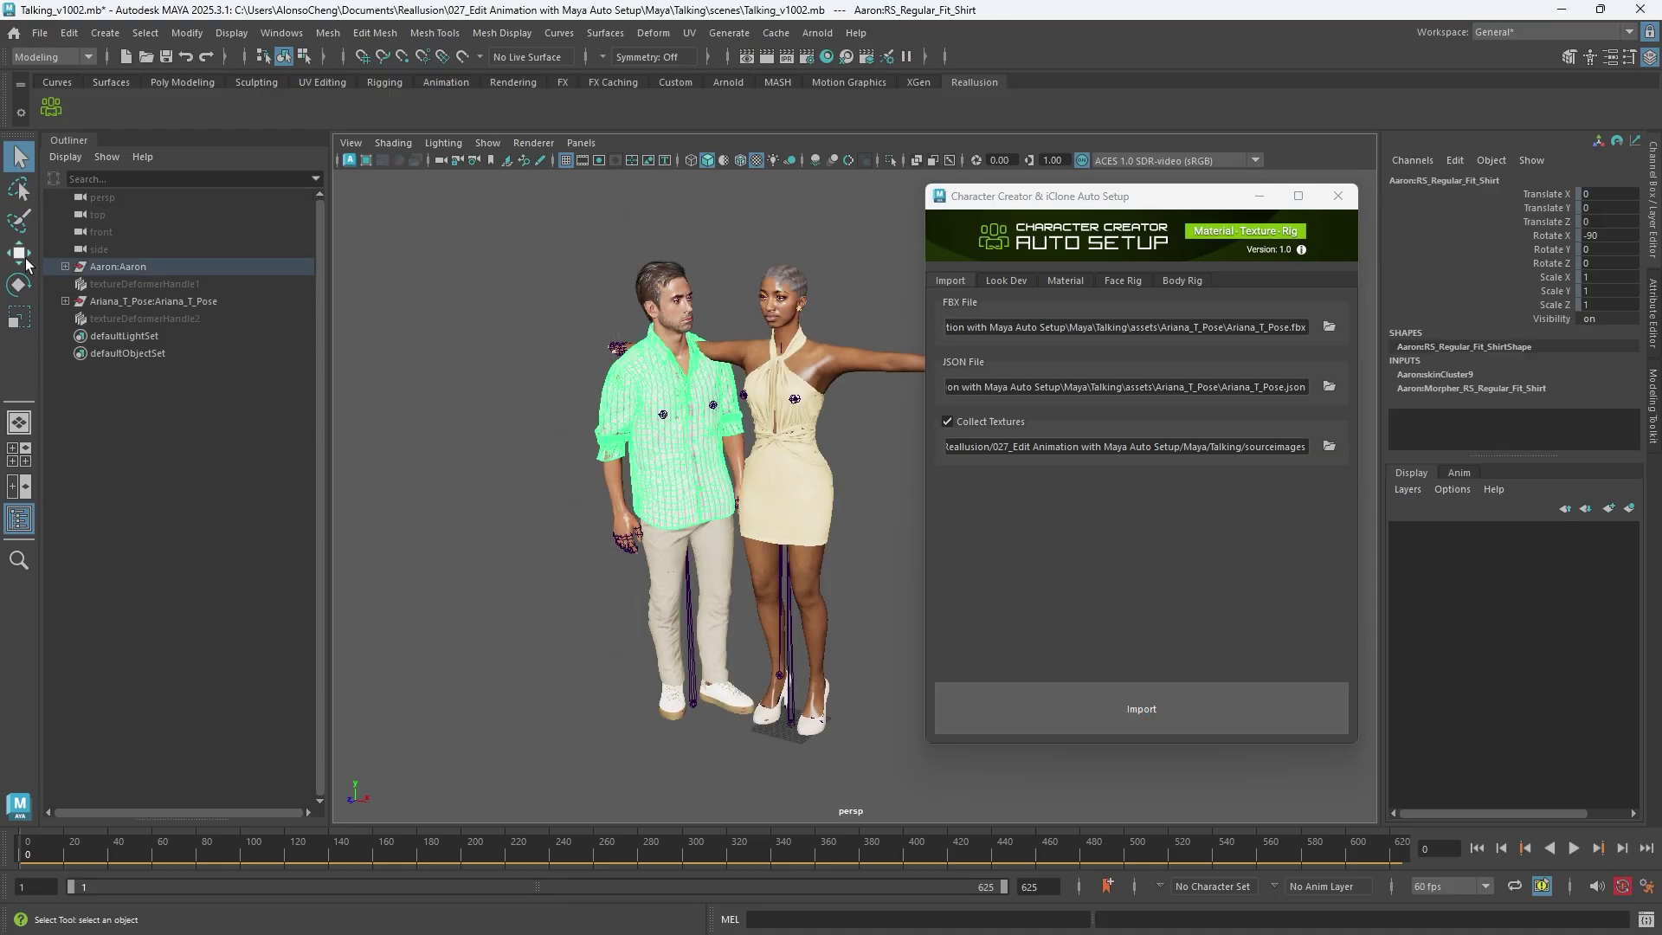
{"action": "left_click", "coordinate": [114, 267]}
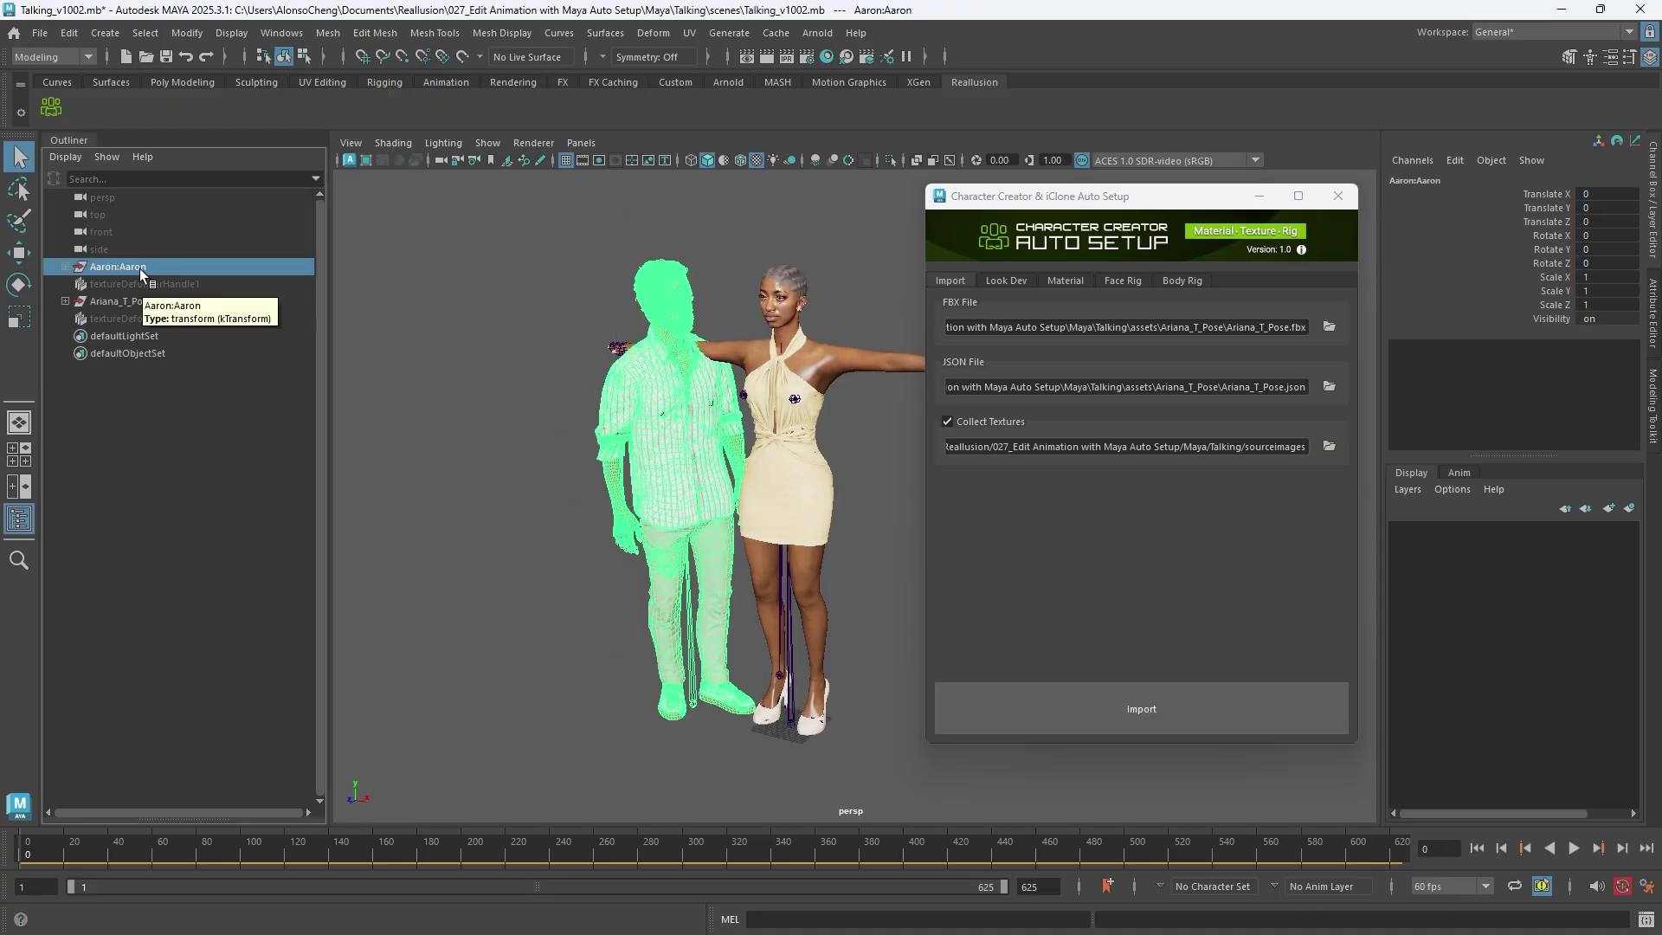
{"action": "left_click", "coordinate": [220, 29]}
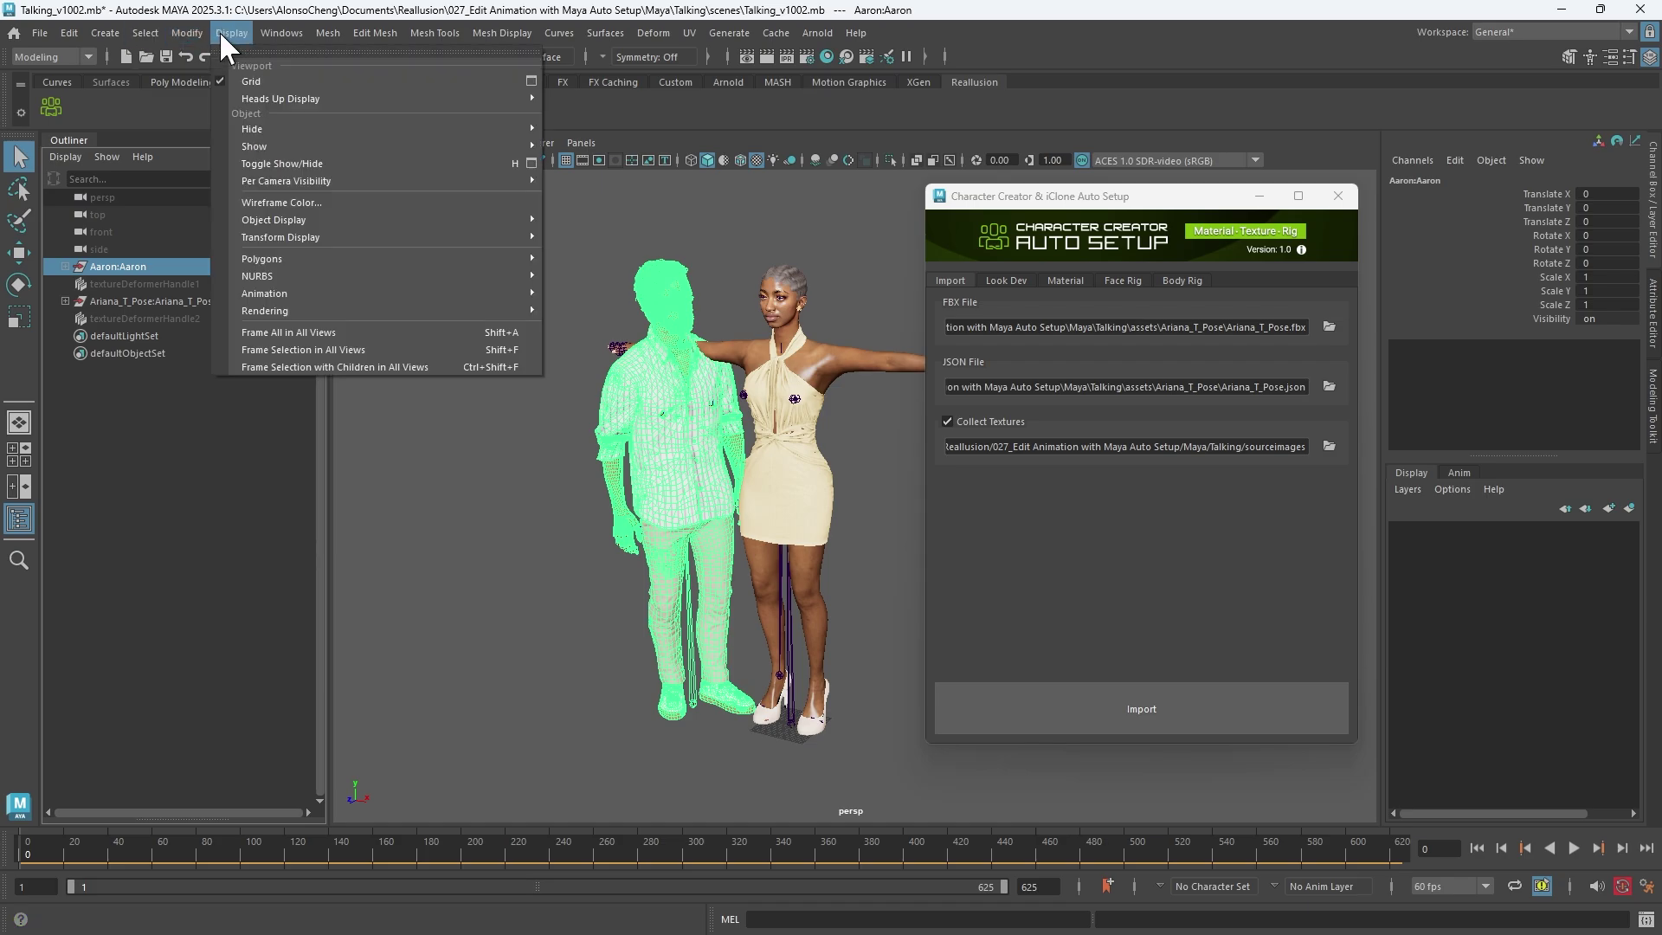
{"action": "mouse_move", "coordinate": [389, 134]}
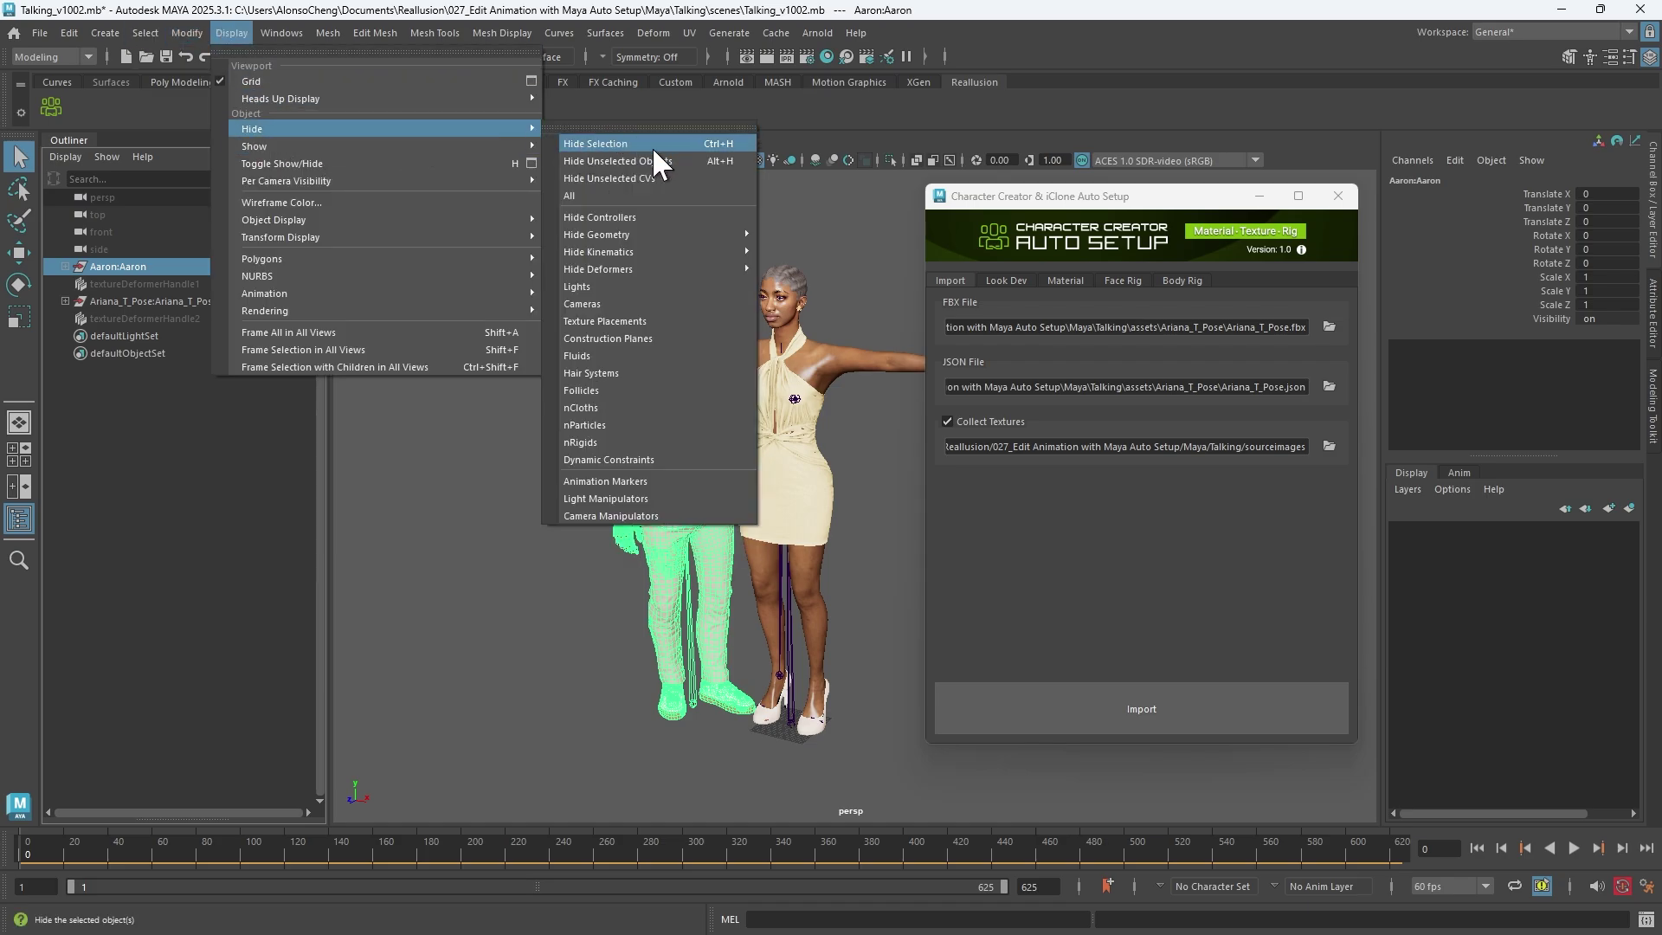
{"action": "left_click", "coordinate": [653, 147]}
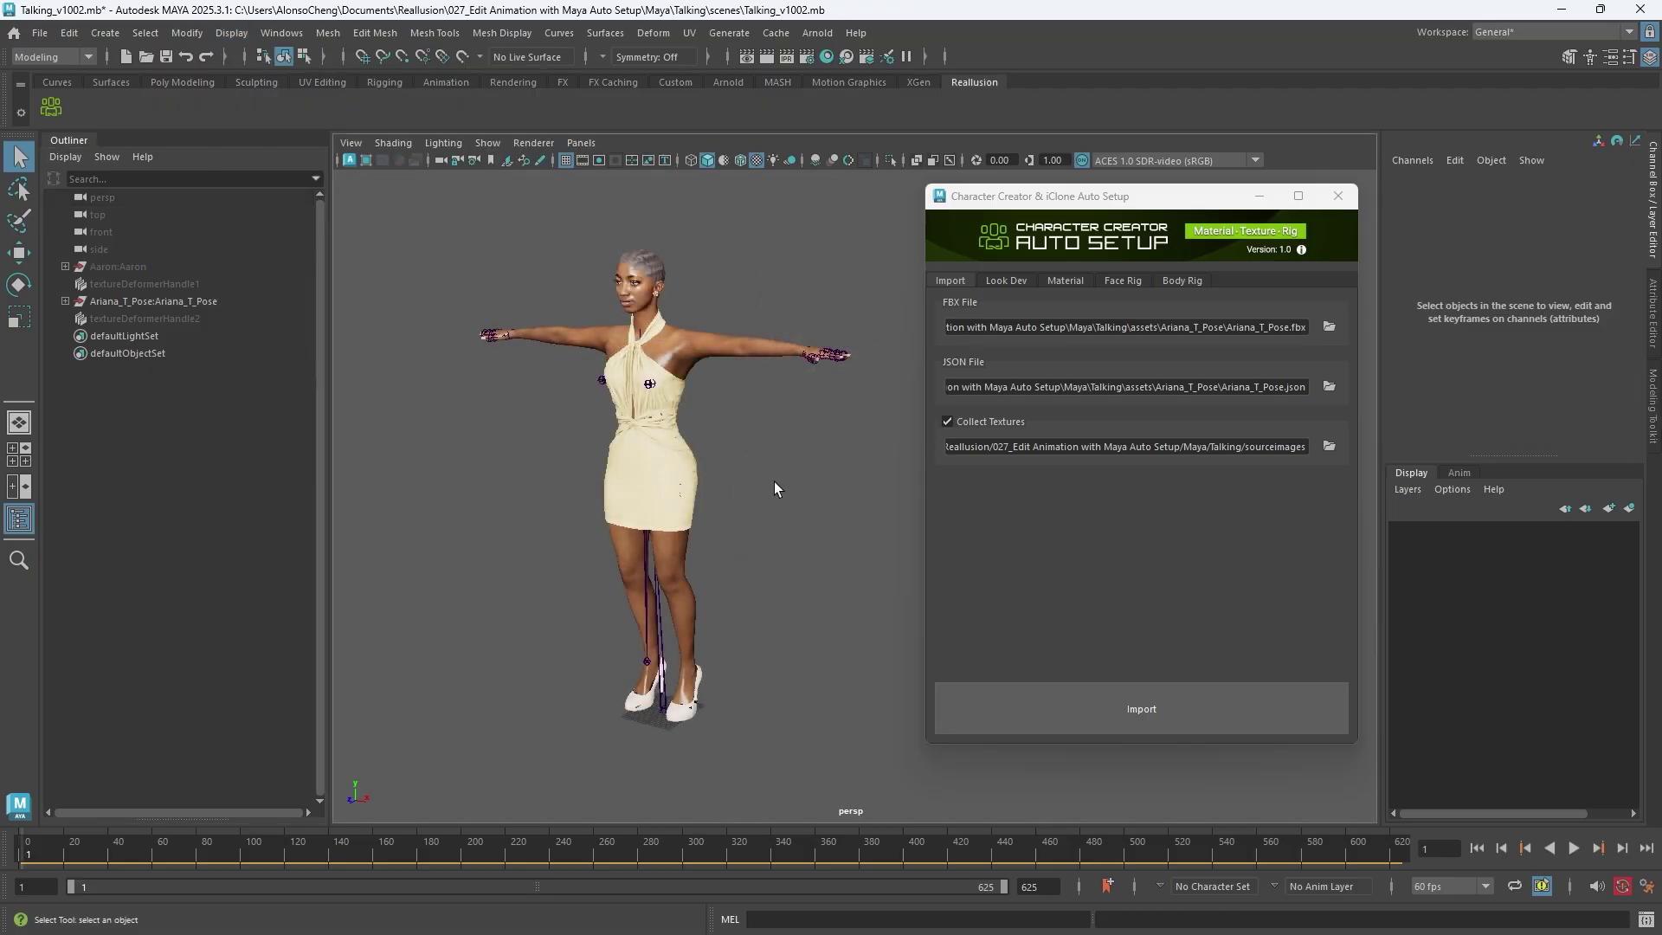
Select Ariana's root joint and choose Ariana.fbx from the Ariana assets folder to import
{"action": "left_click", "coordinate": [666, 712]}
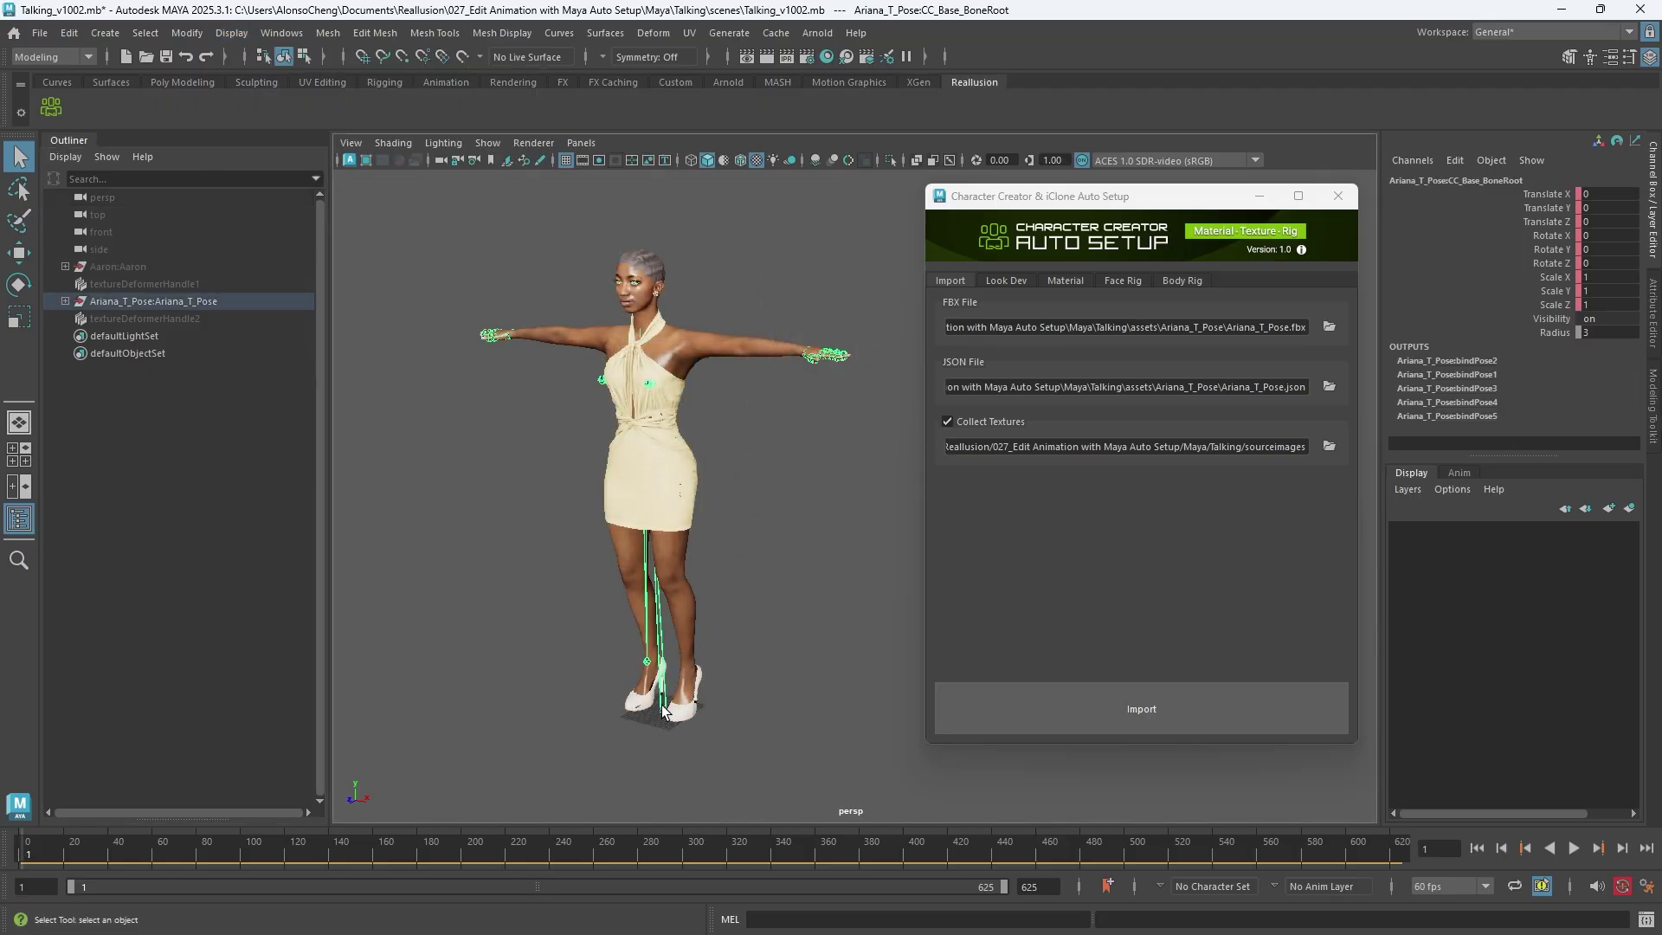
{"action": "left_click", "coordinate": [65, 301]}
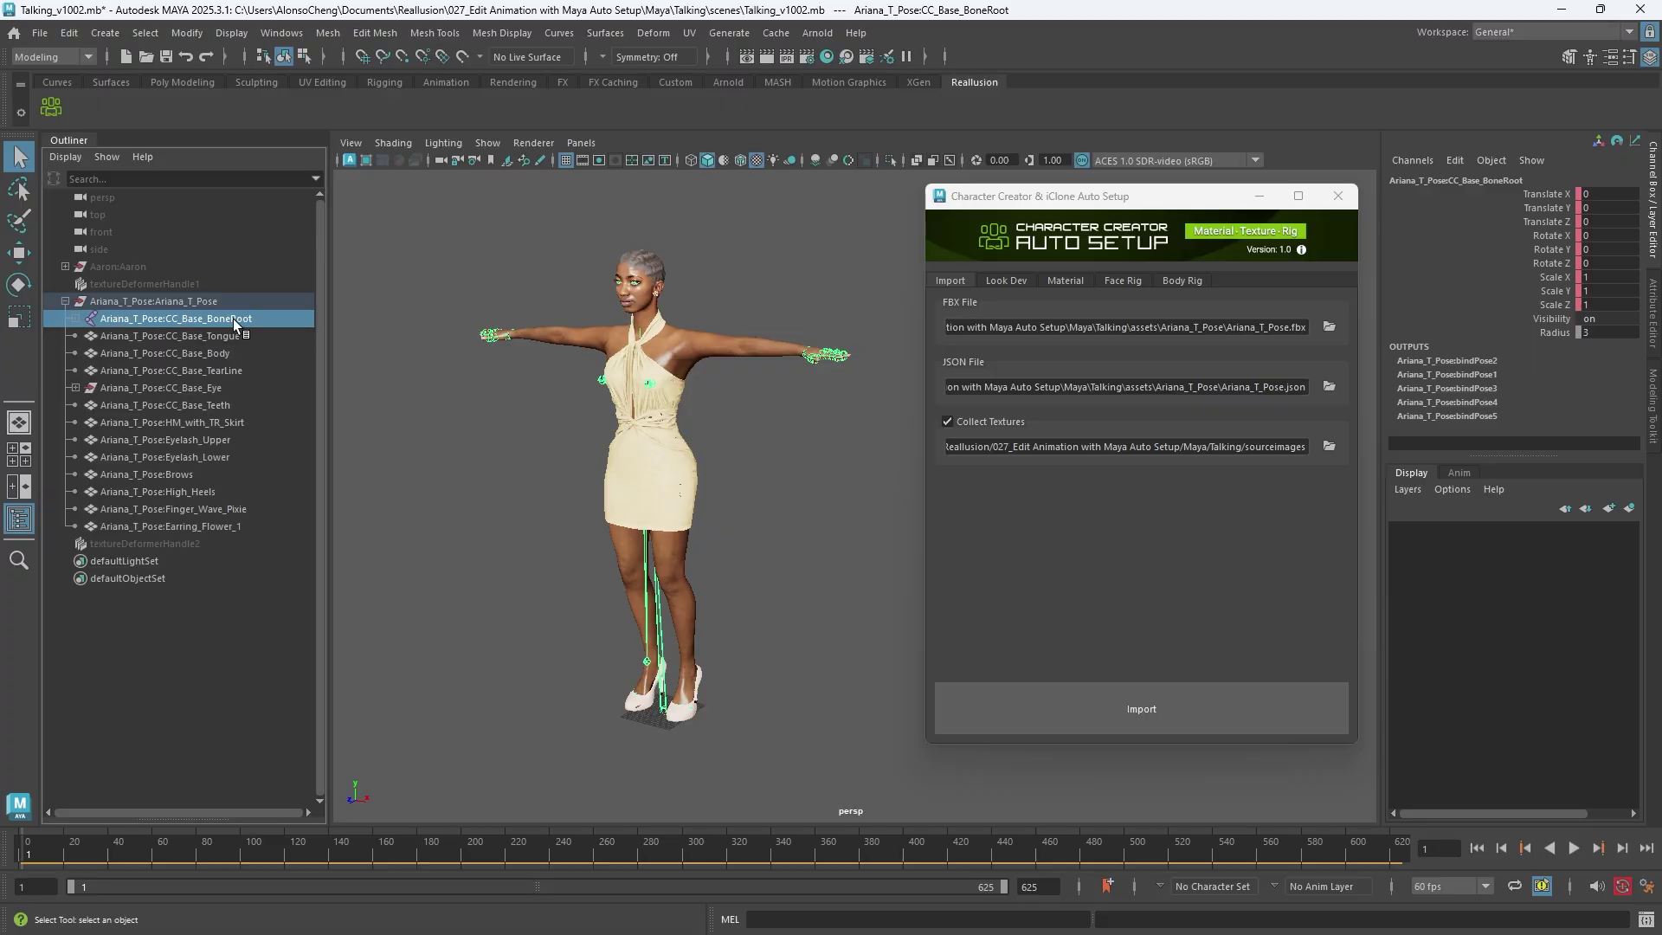
{"action": "left_click", "coordinate": [41, 33]}
{"action": "left_click", "coordinate": [165, 232]}
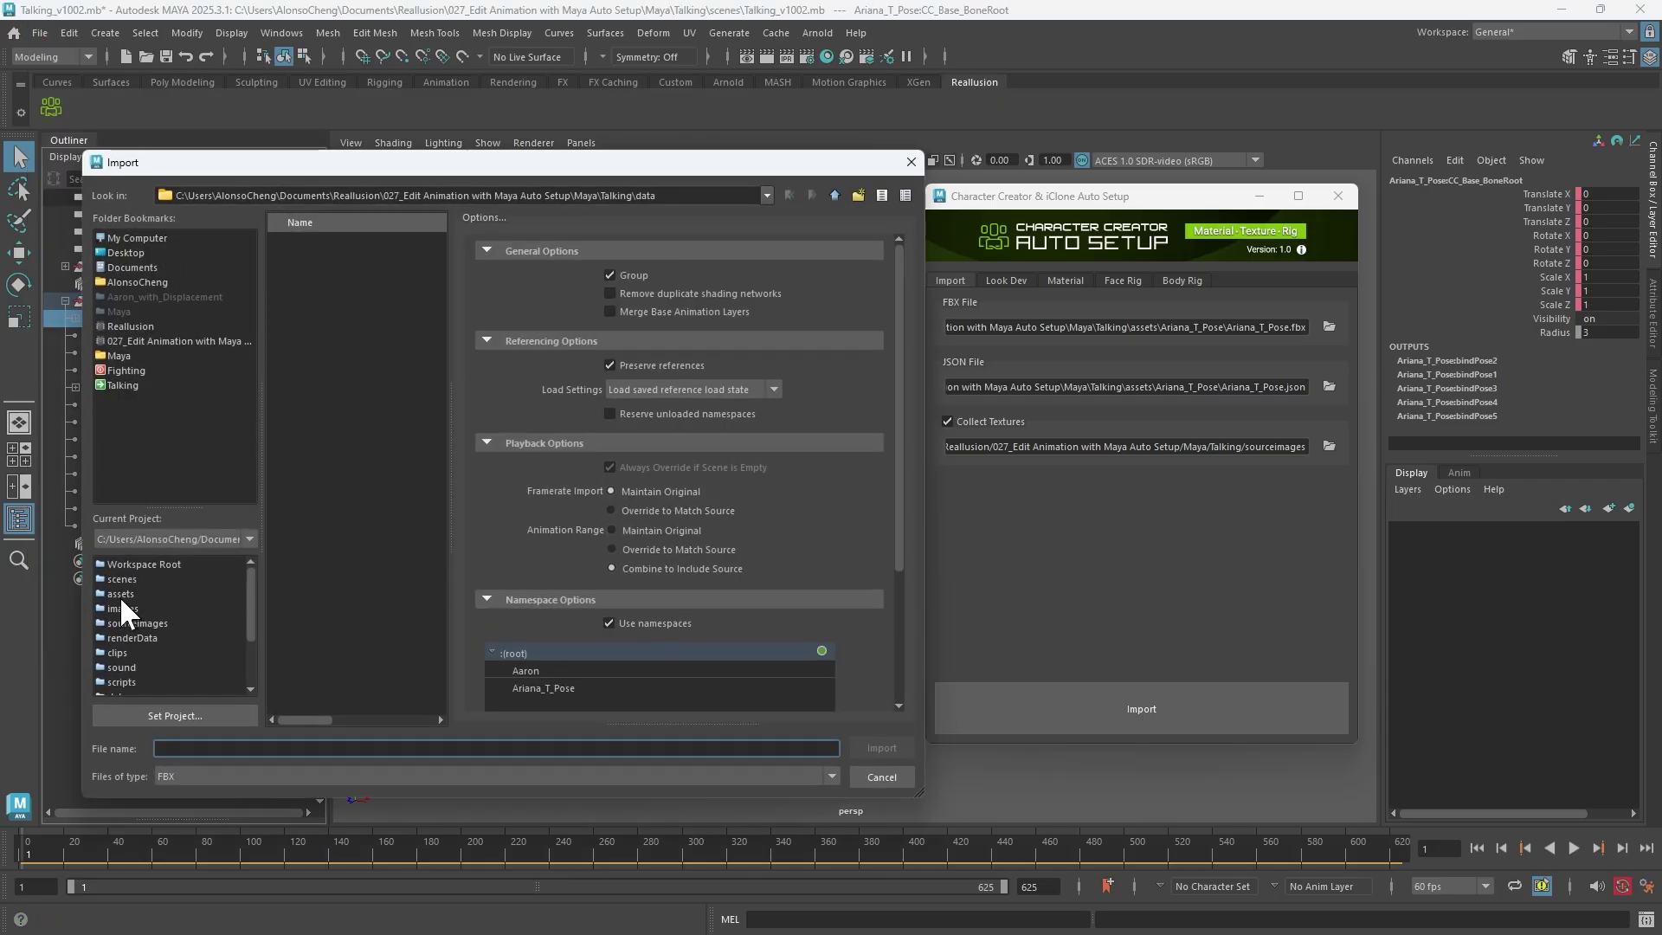
{"action": "left_click", "coordinate": [119, 594]}
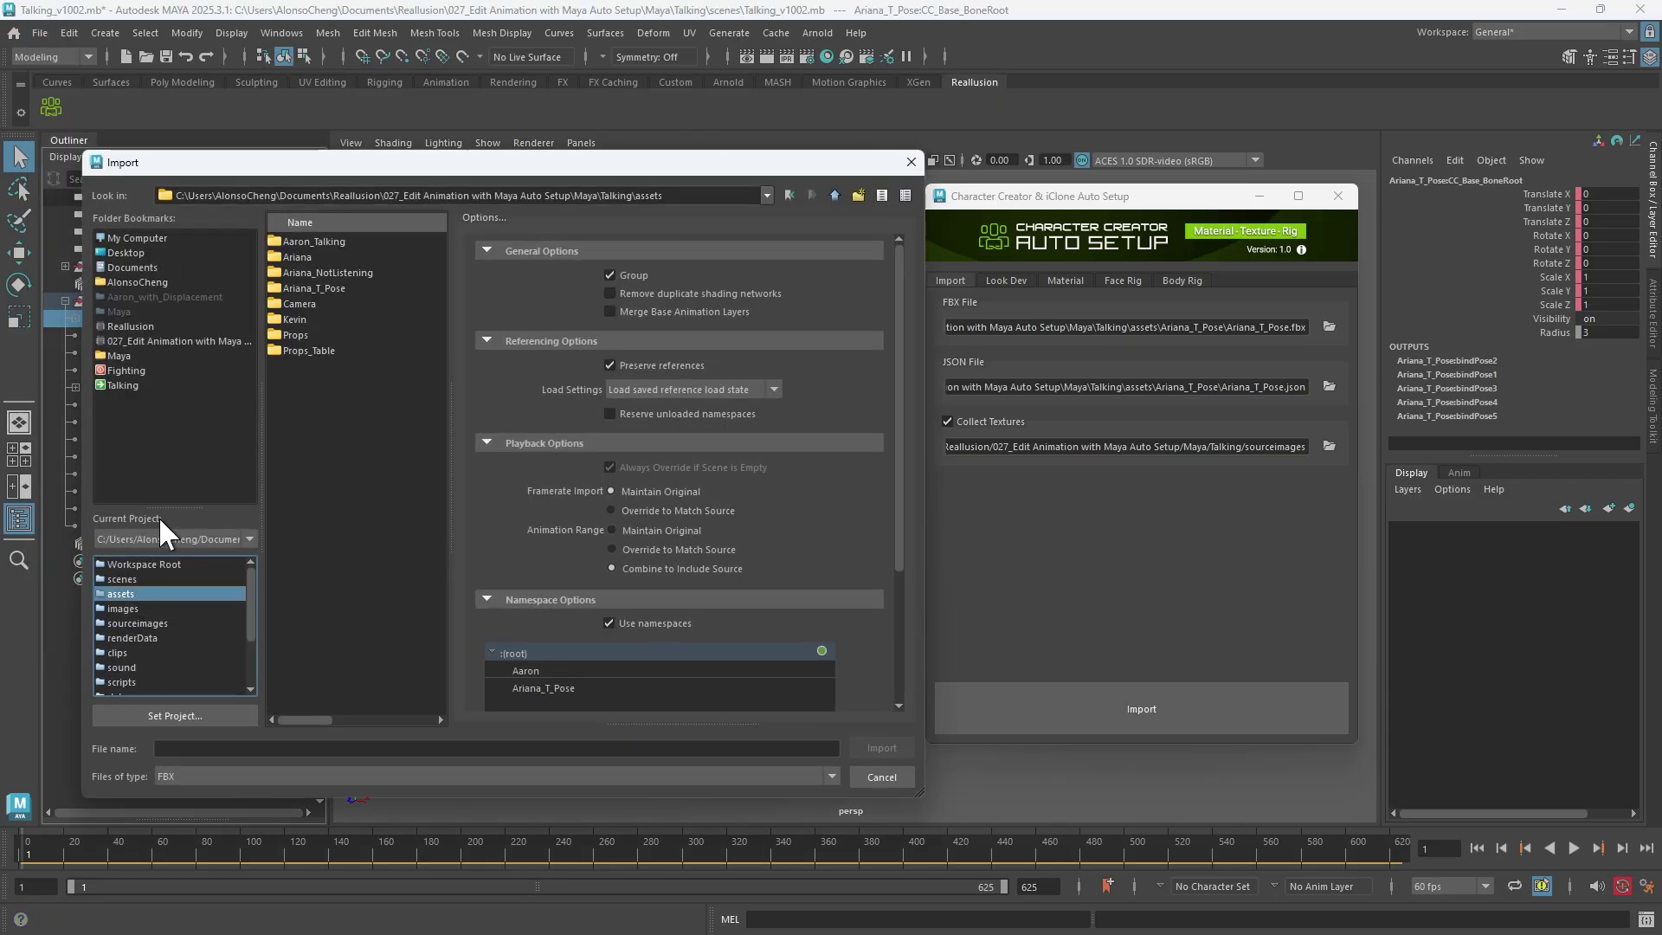
{"action": "double_click", "coordinate": [320, 255]}
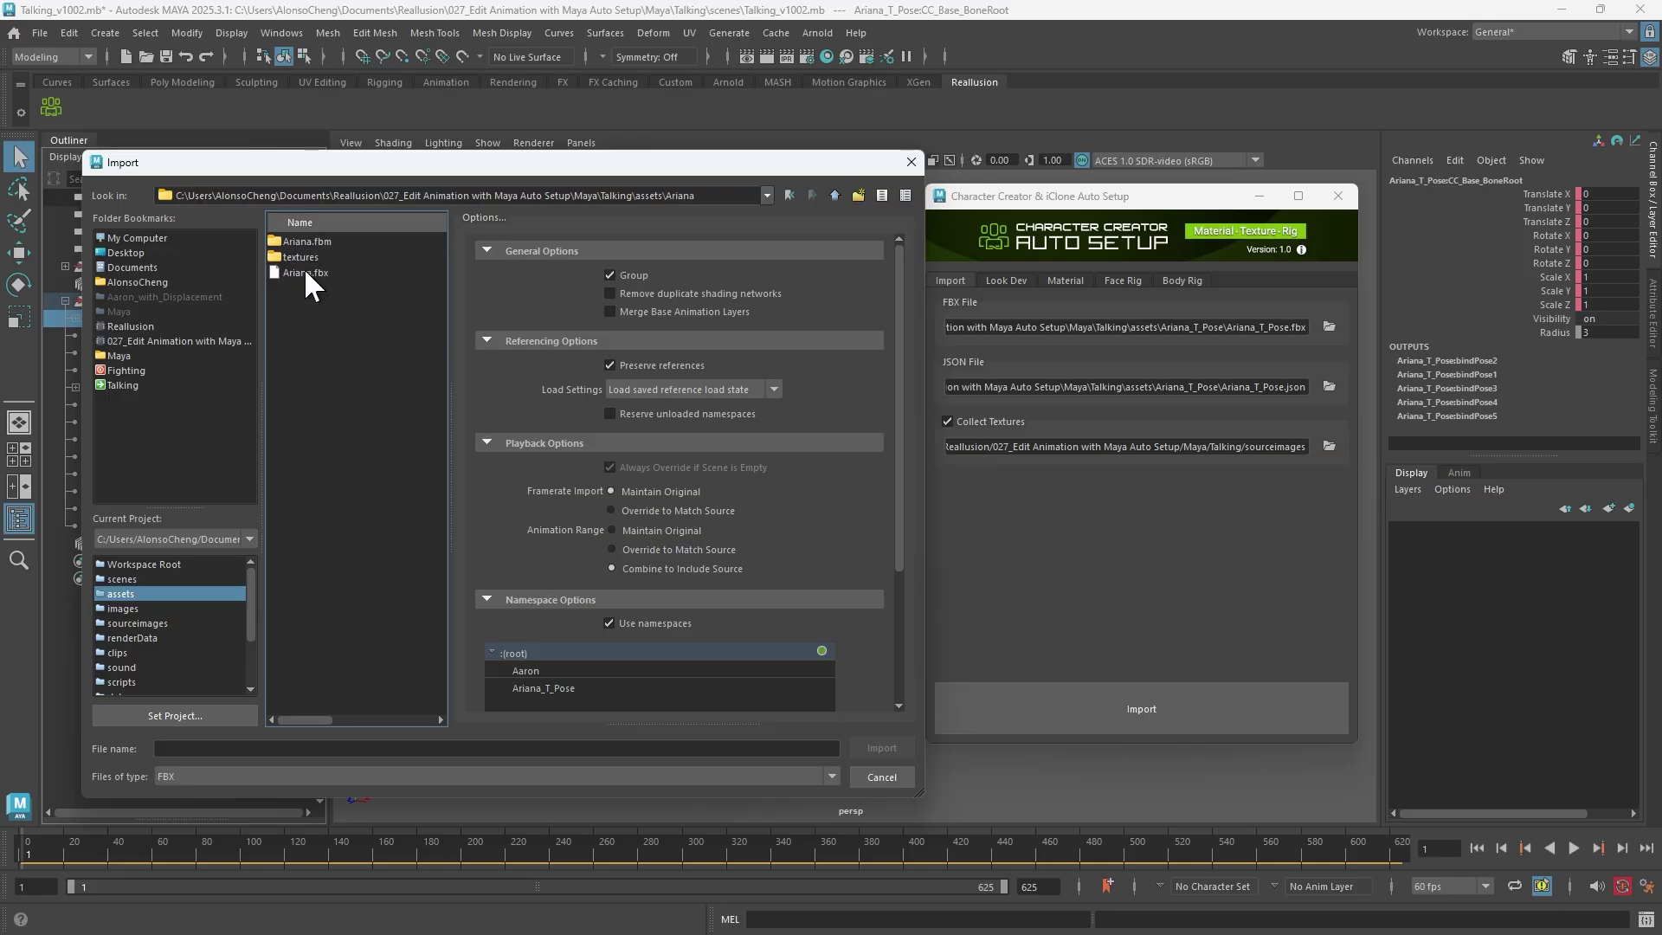
{"action": "left_click", "coordinate": [303, 270]}
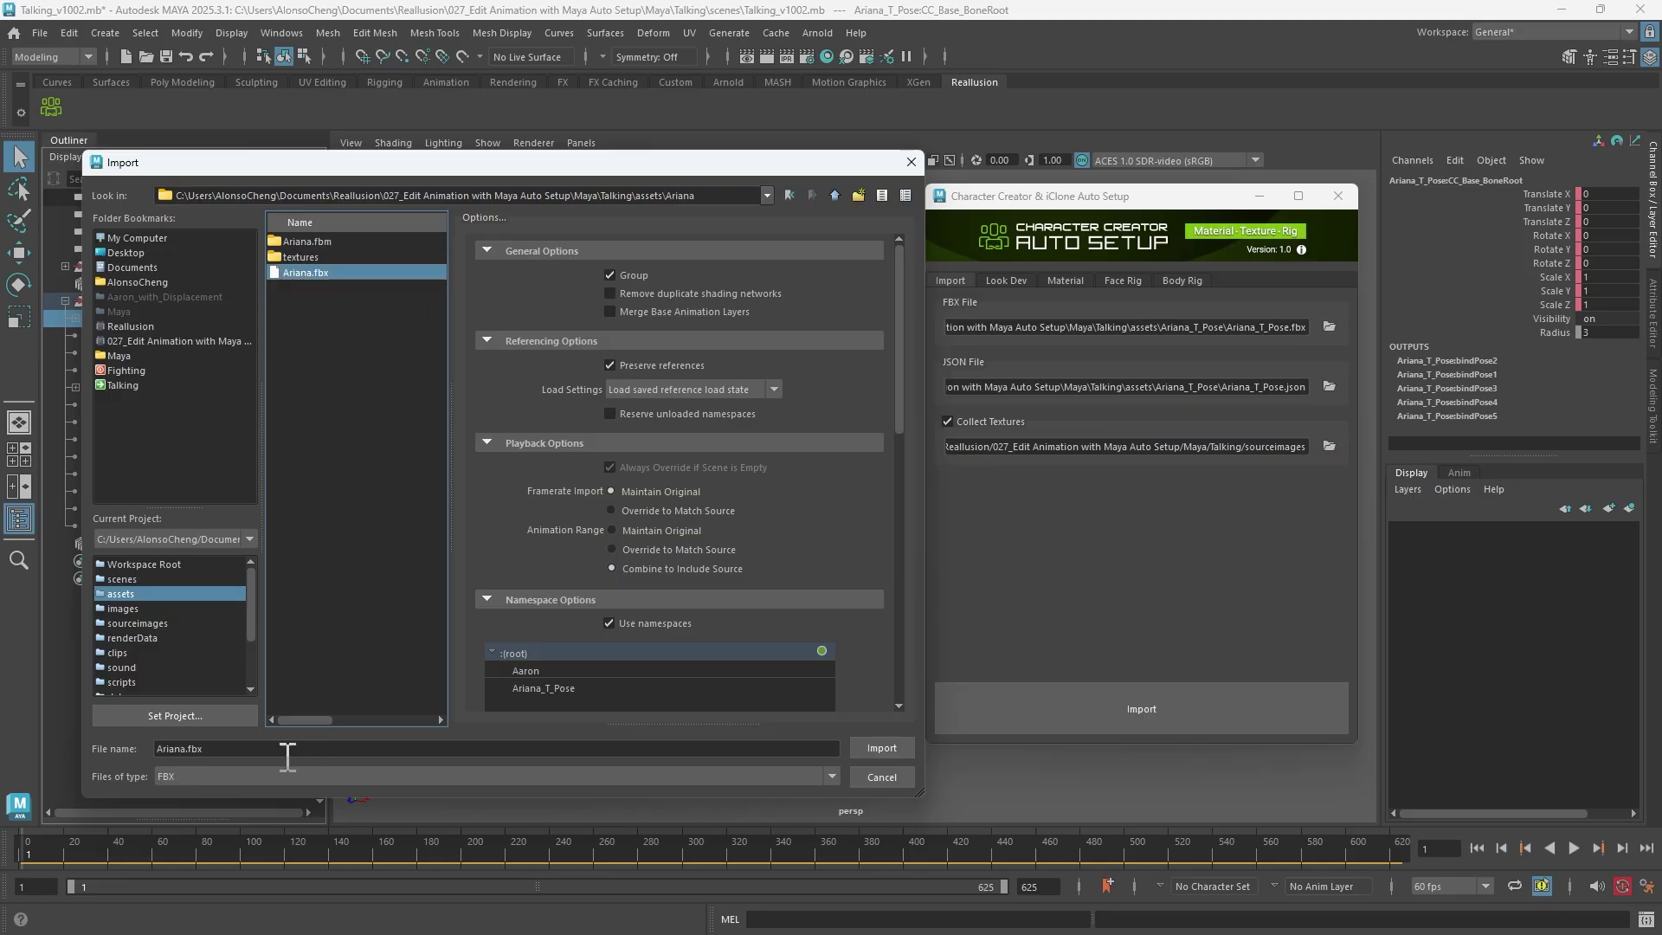
Set file type FBX, namespace Ariana_T_Pose, and file content Update animation
{"action": "left_click", "coordinate": [189, 771]}
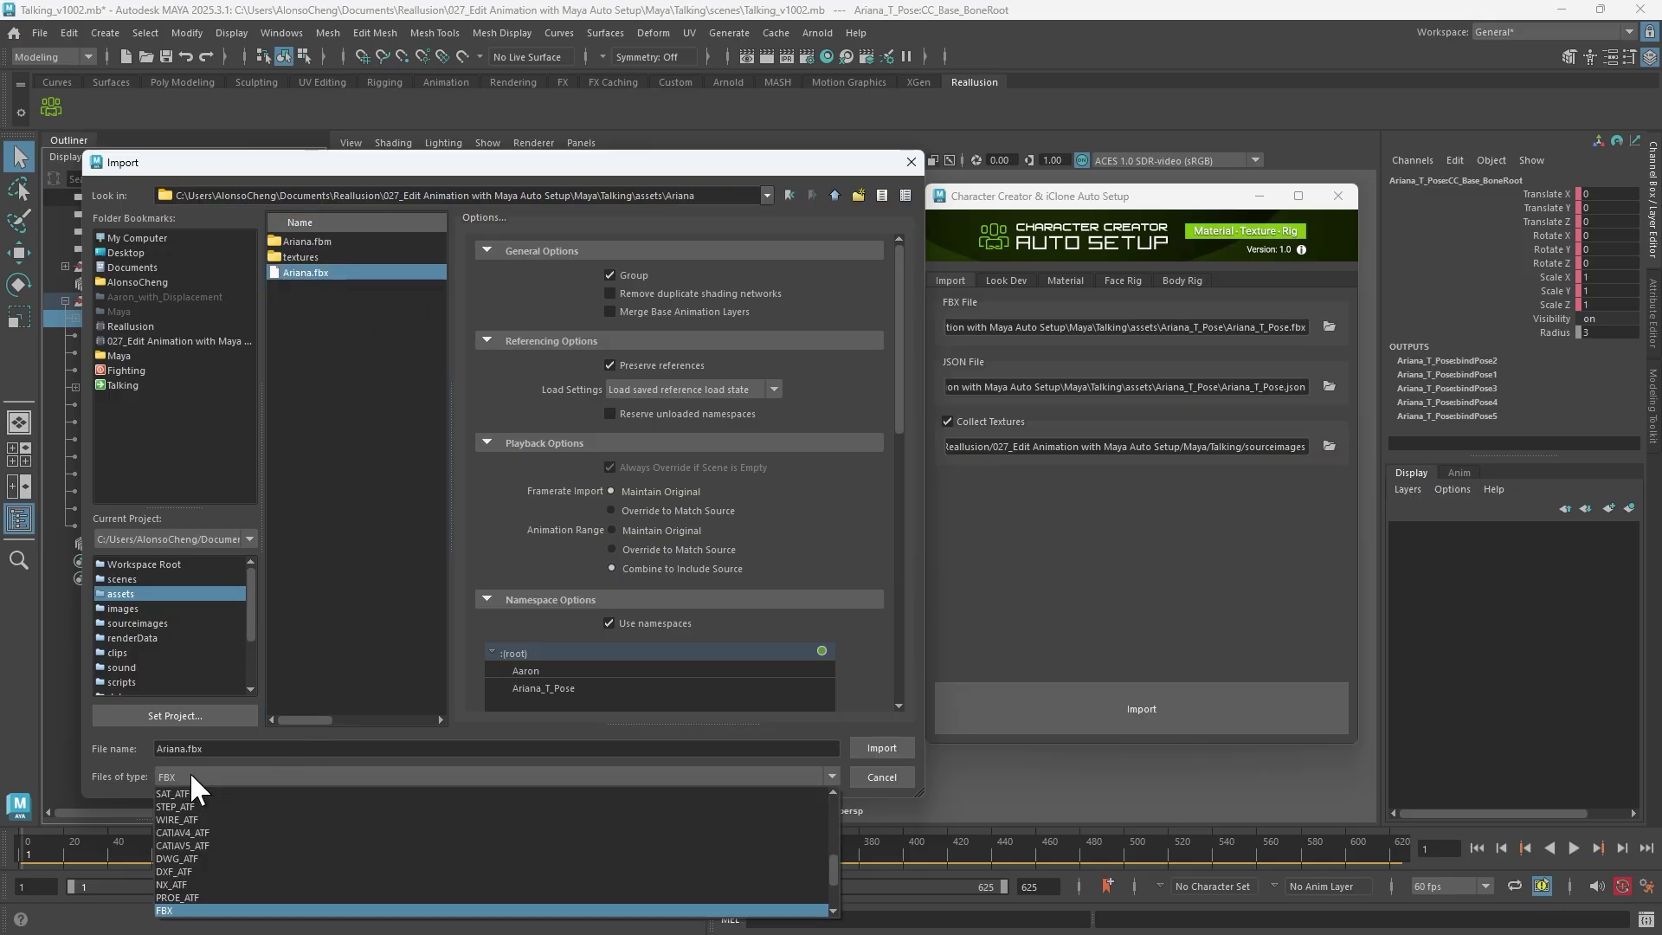
{"action": "left_click", "coordinate": [182, 909]}
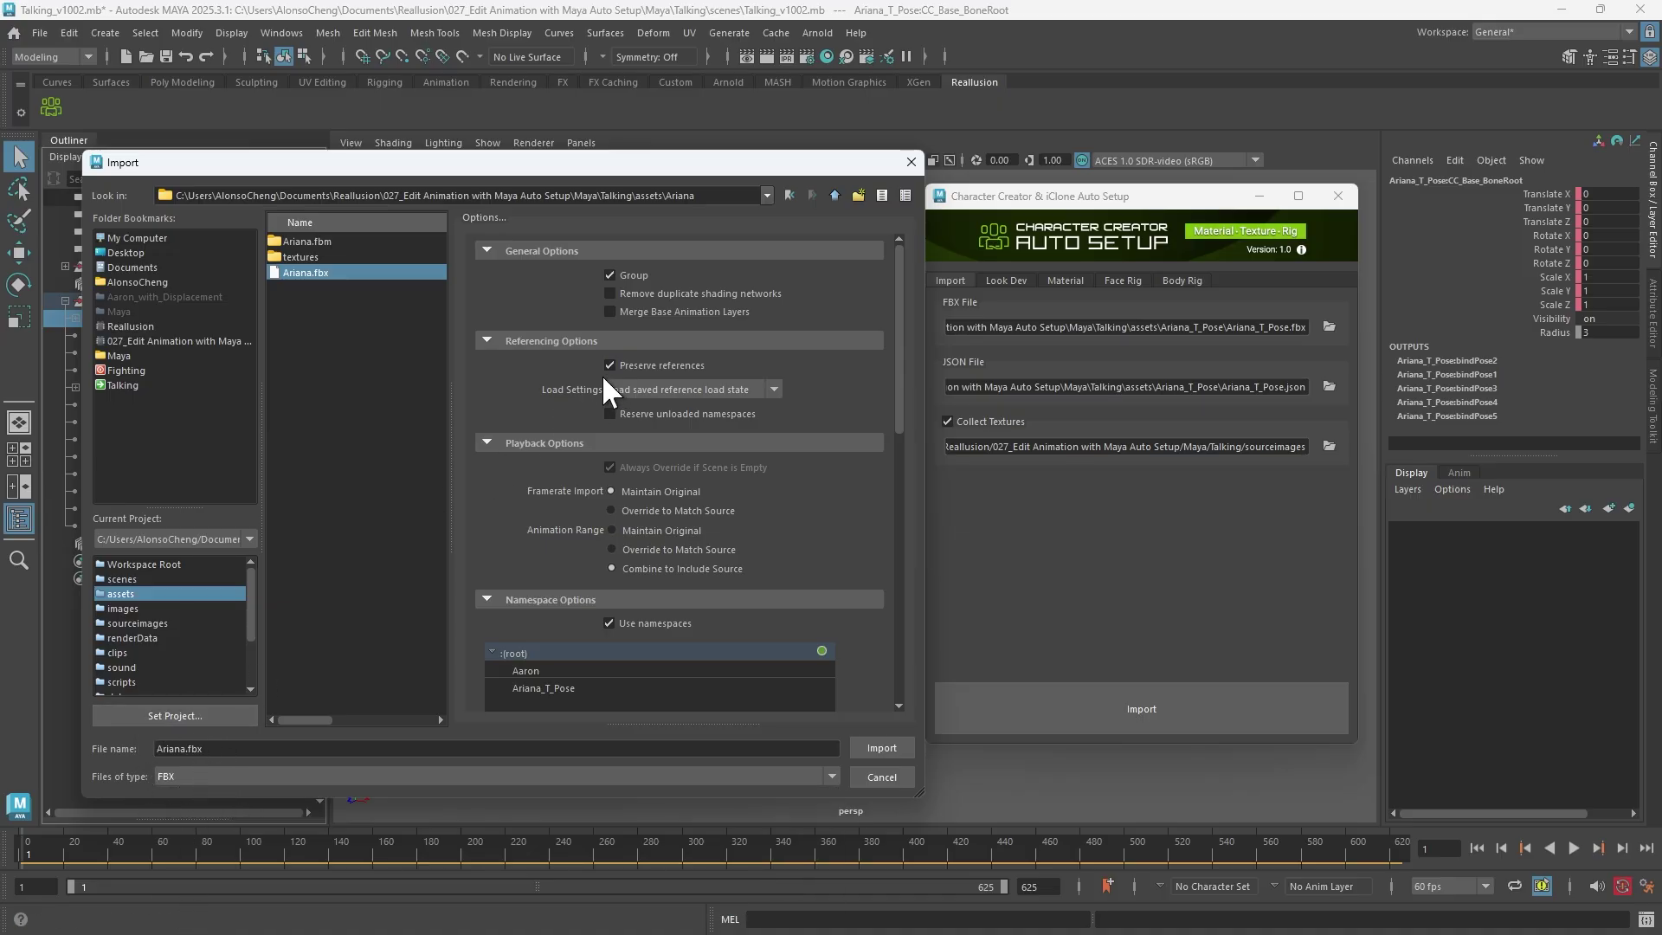
{"action": "left_click_drag", "start_coordinate": [900, 382], "coordinate": [896, 452]}
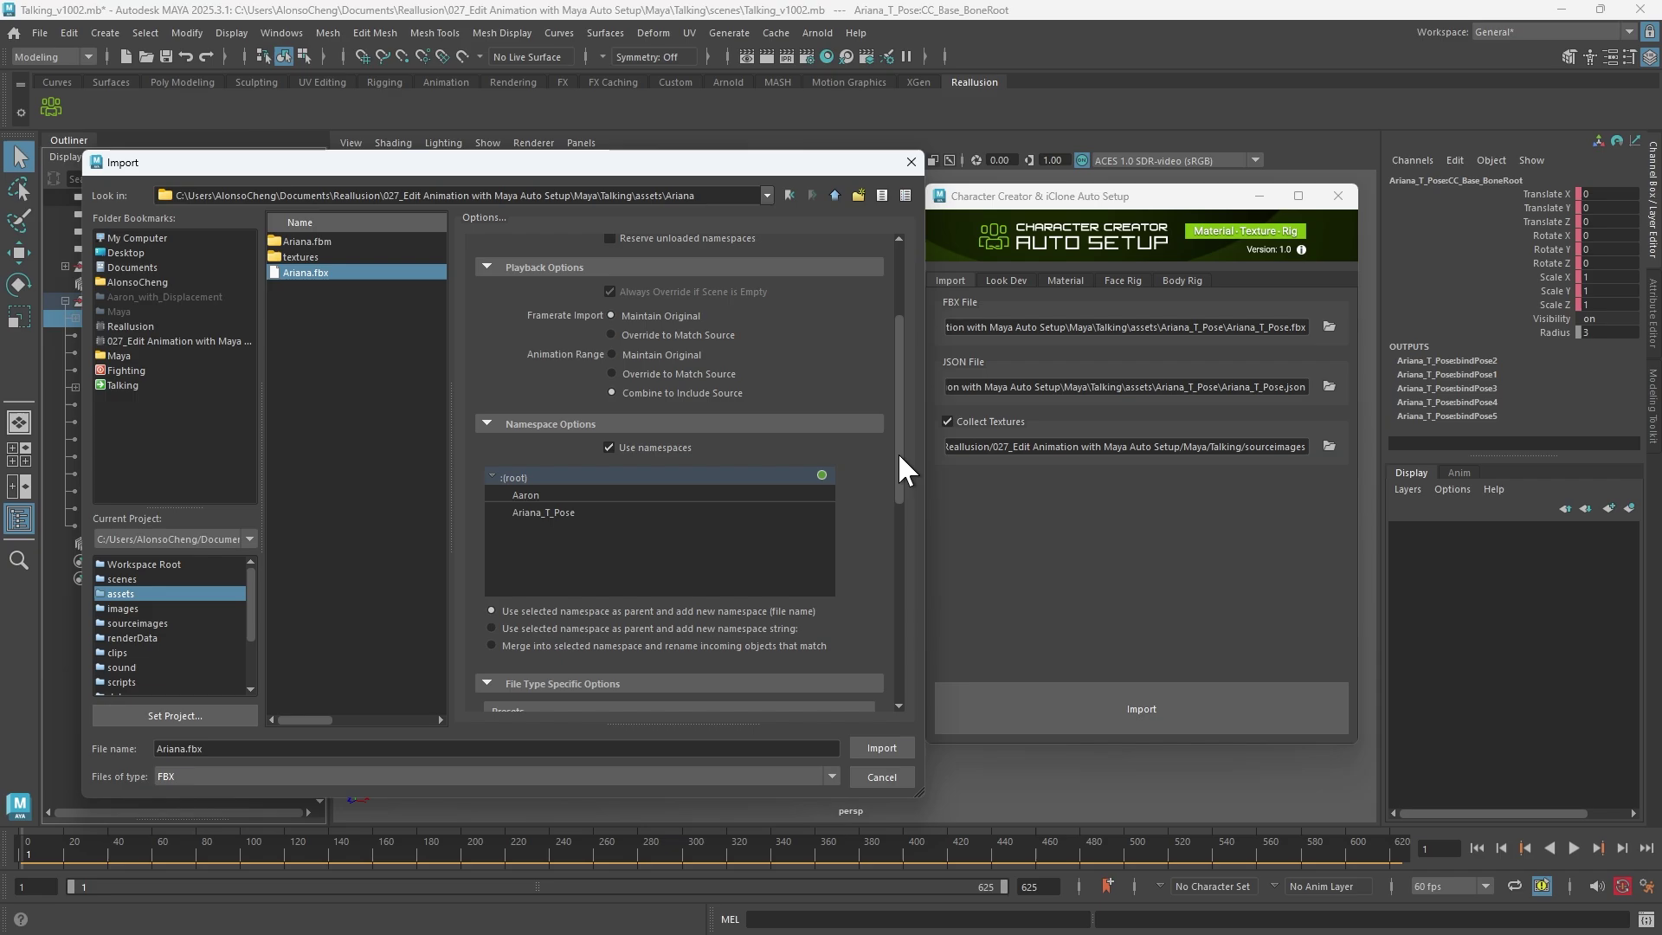
{"action": "left_click", "coordinate": [538, 516]}
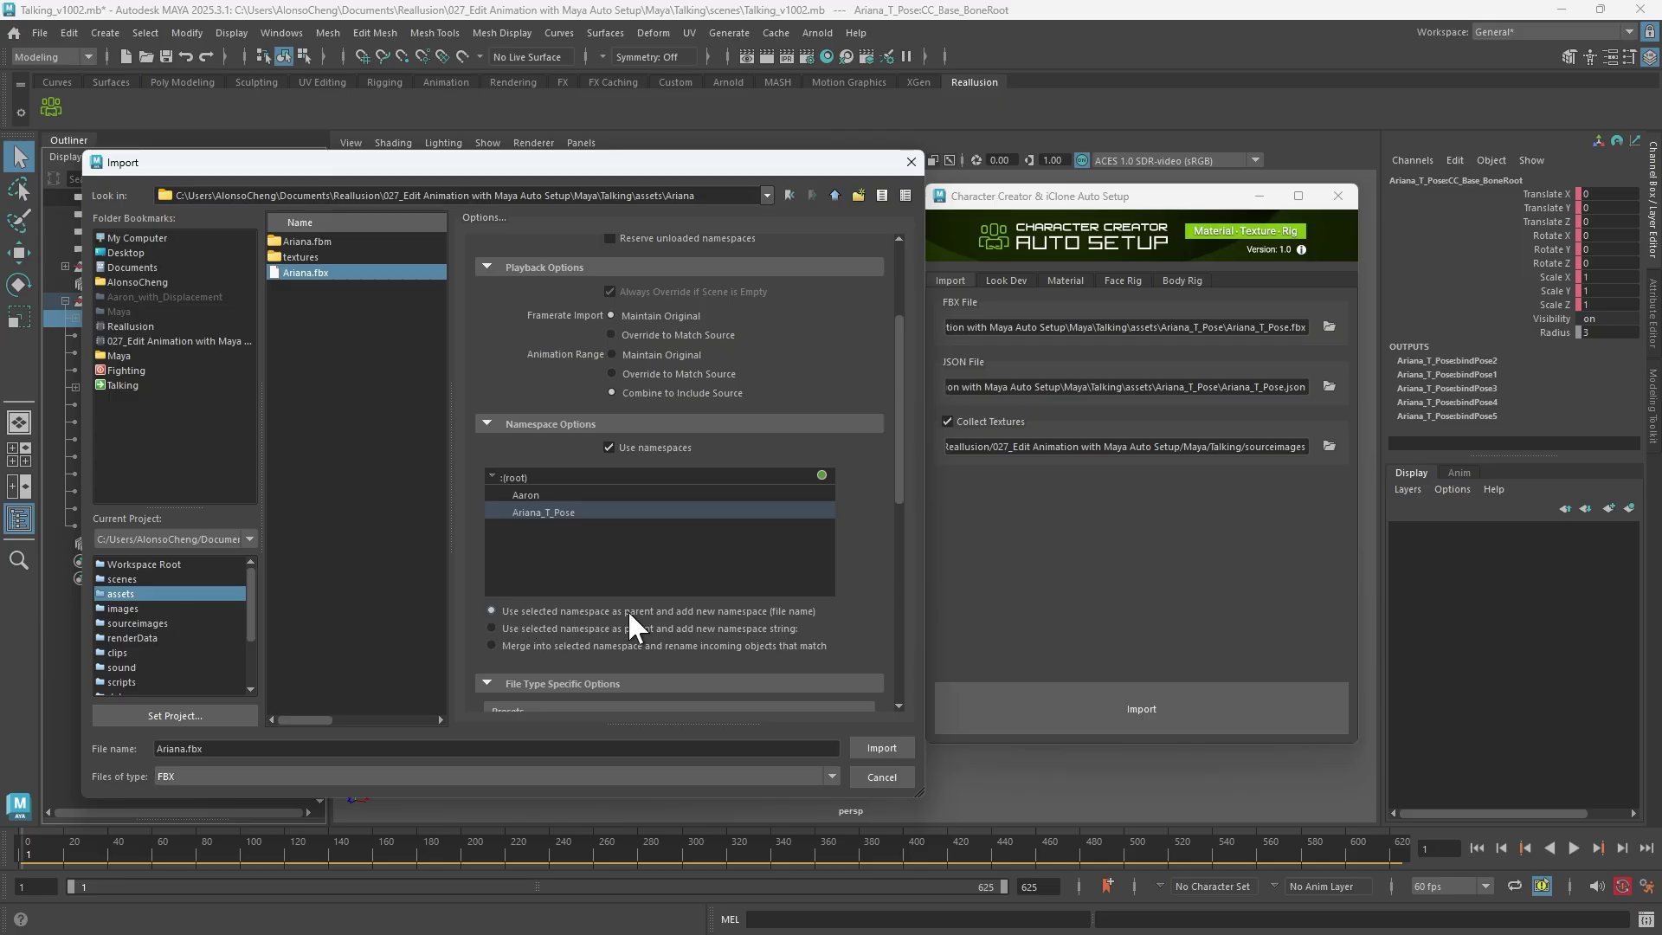
{"action": "left_click_drag", "start_coordinate": [900, 484], "coordinate": [901, 597]}
{"action": "left_click", "coordinate": [677, 663]}
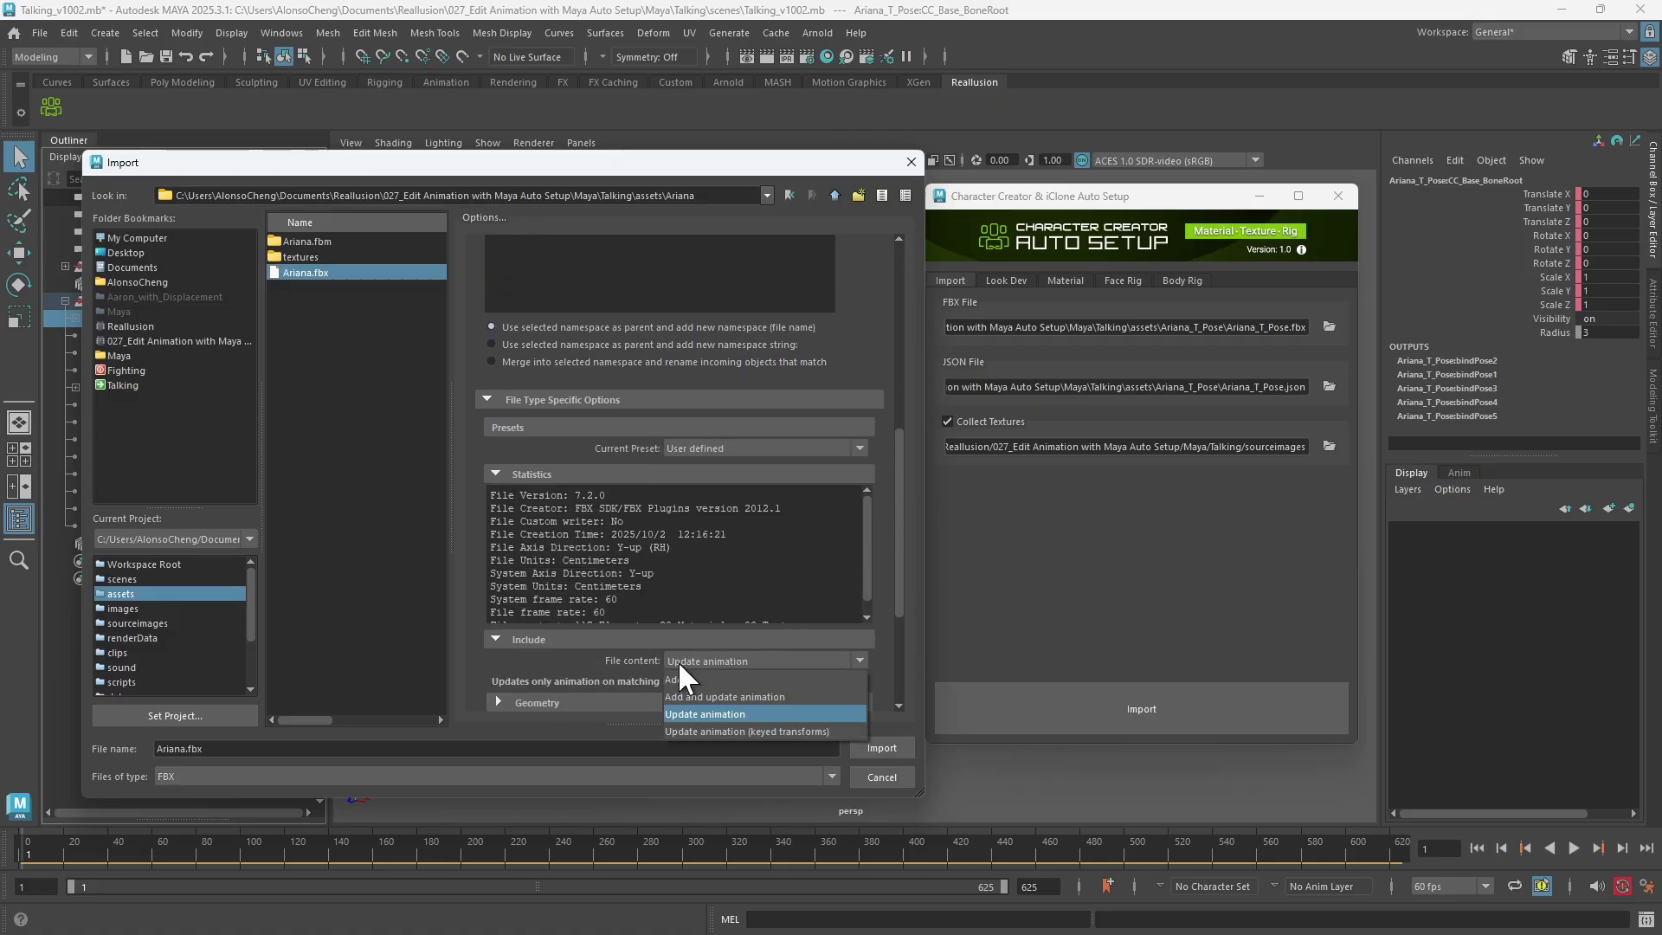
{"action": "left_click", "coordinate": [745, 711]}
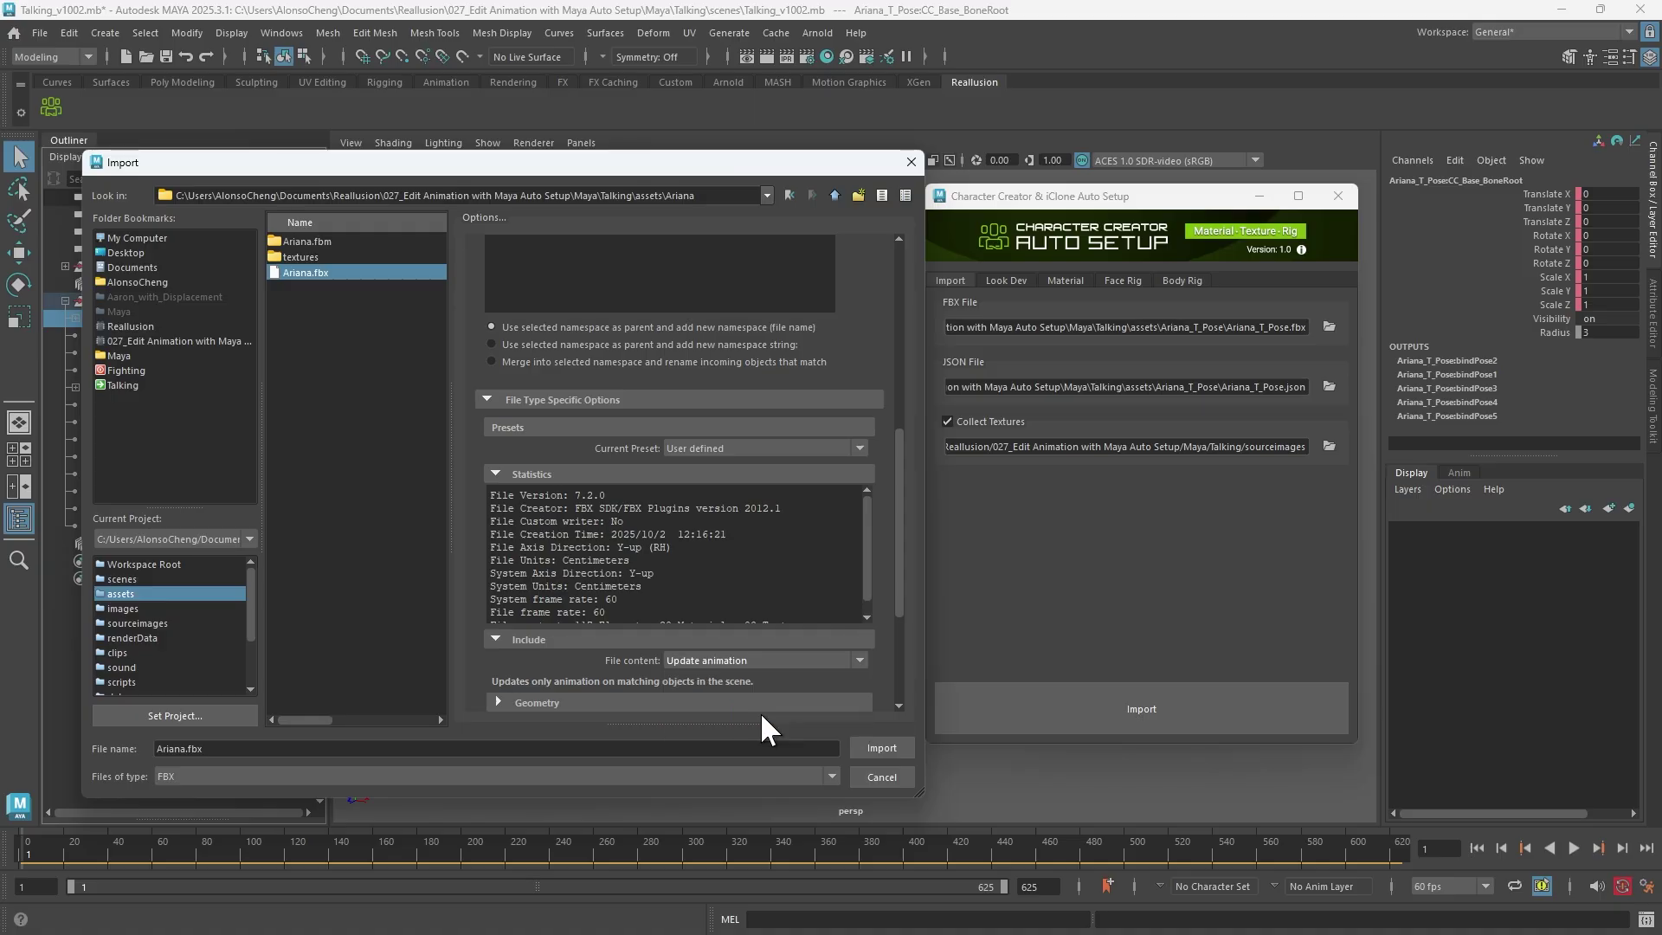
Import Ariana's animation and play both characters, stopping at frame 378
{"action": "left_click", "coordinate": [868, 747]}
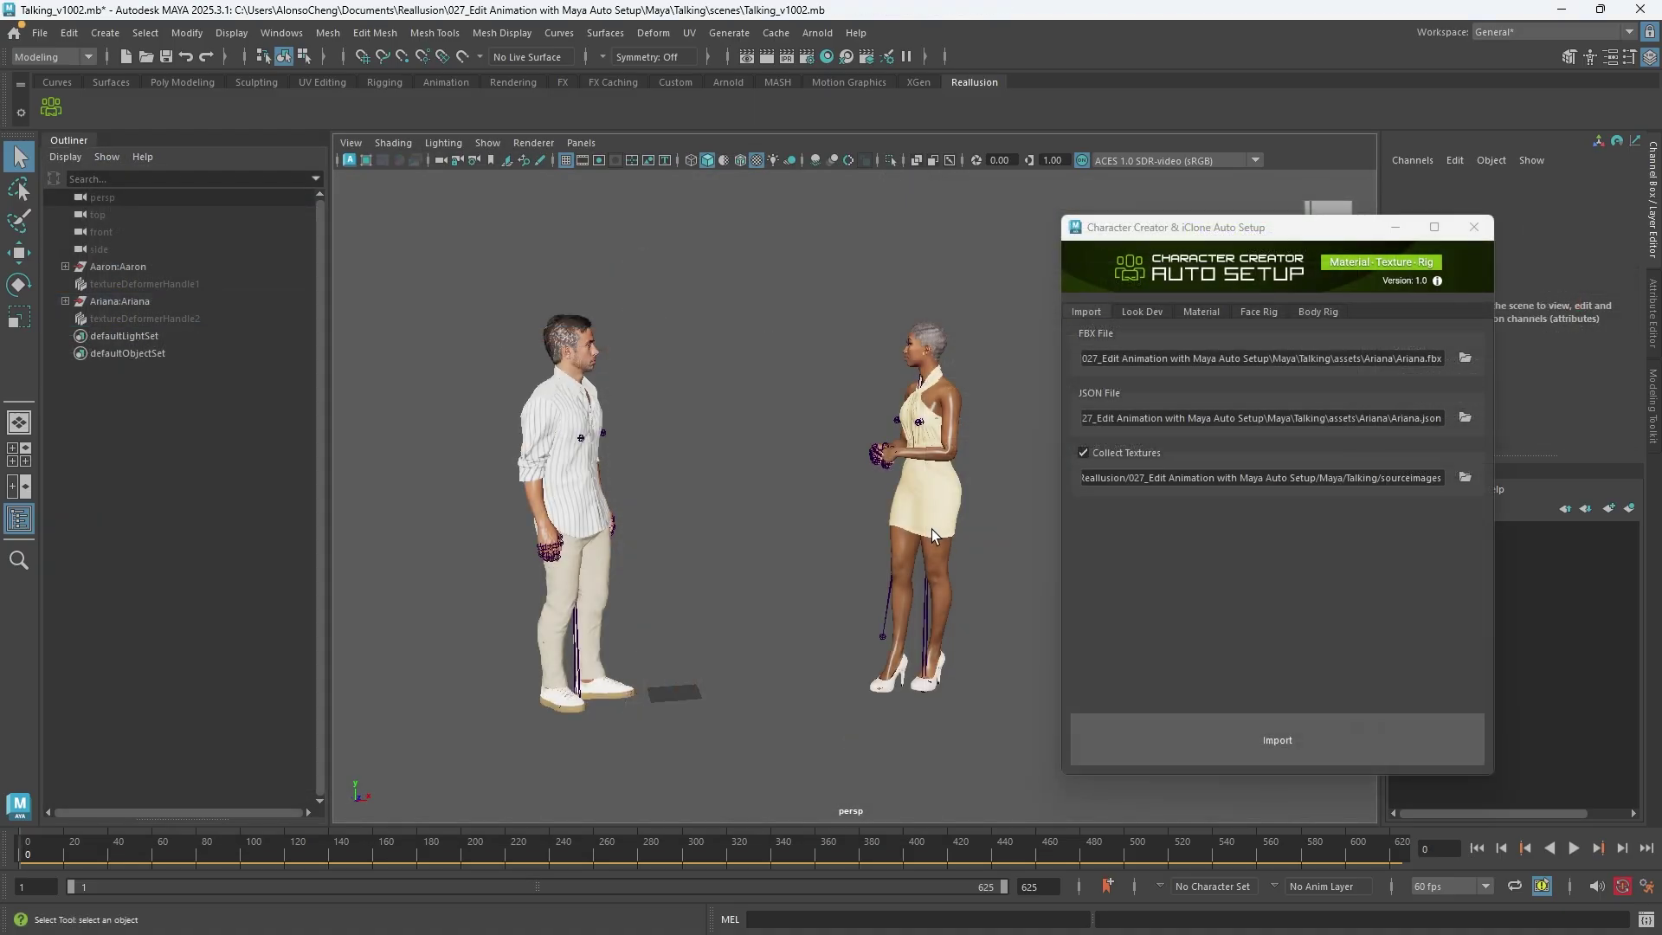
{"action": "left_click", "coordinate": [1572, 851]}
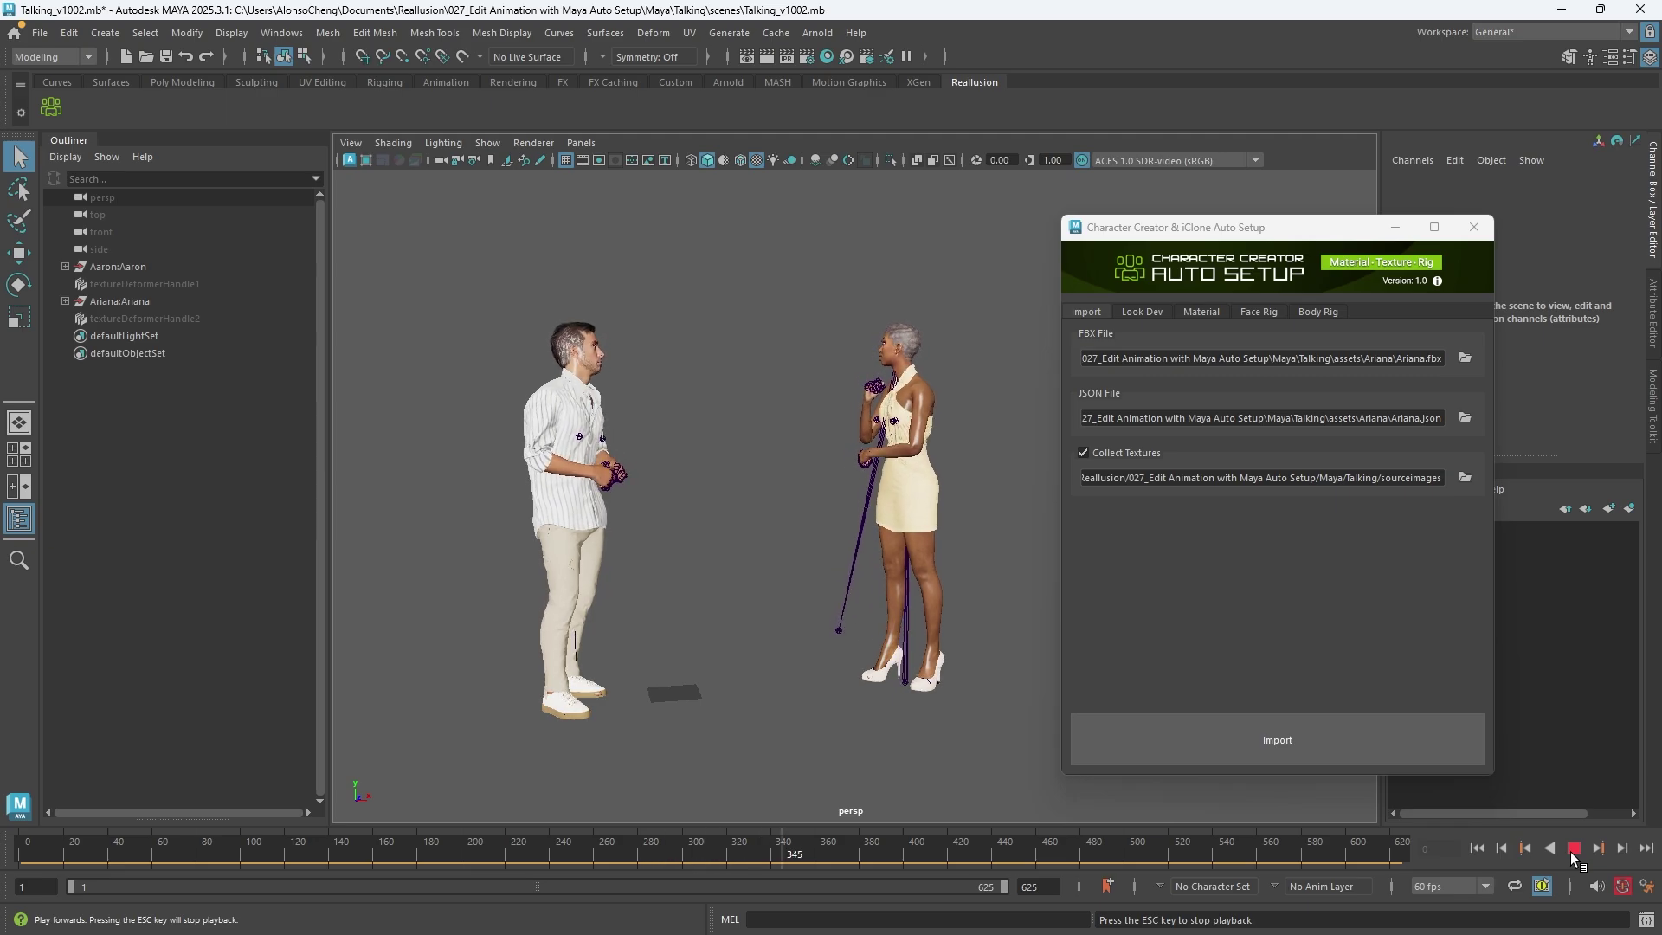
{"action": "left_click", "coordinate": [1572, 851]}
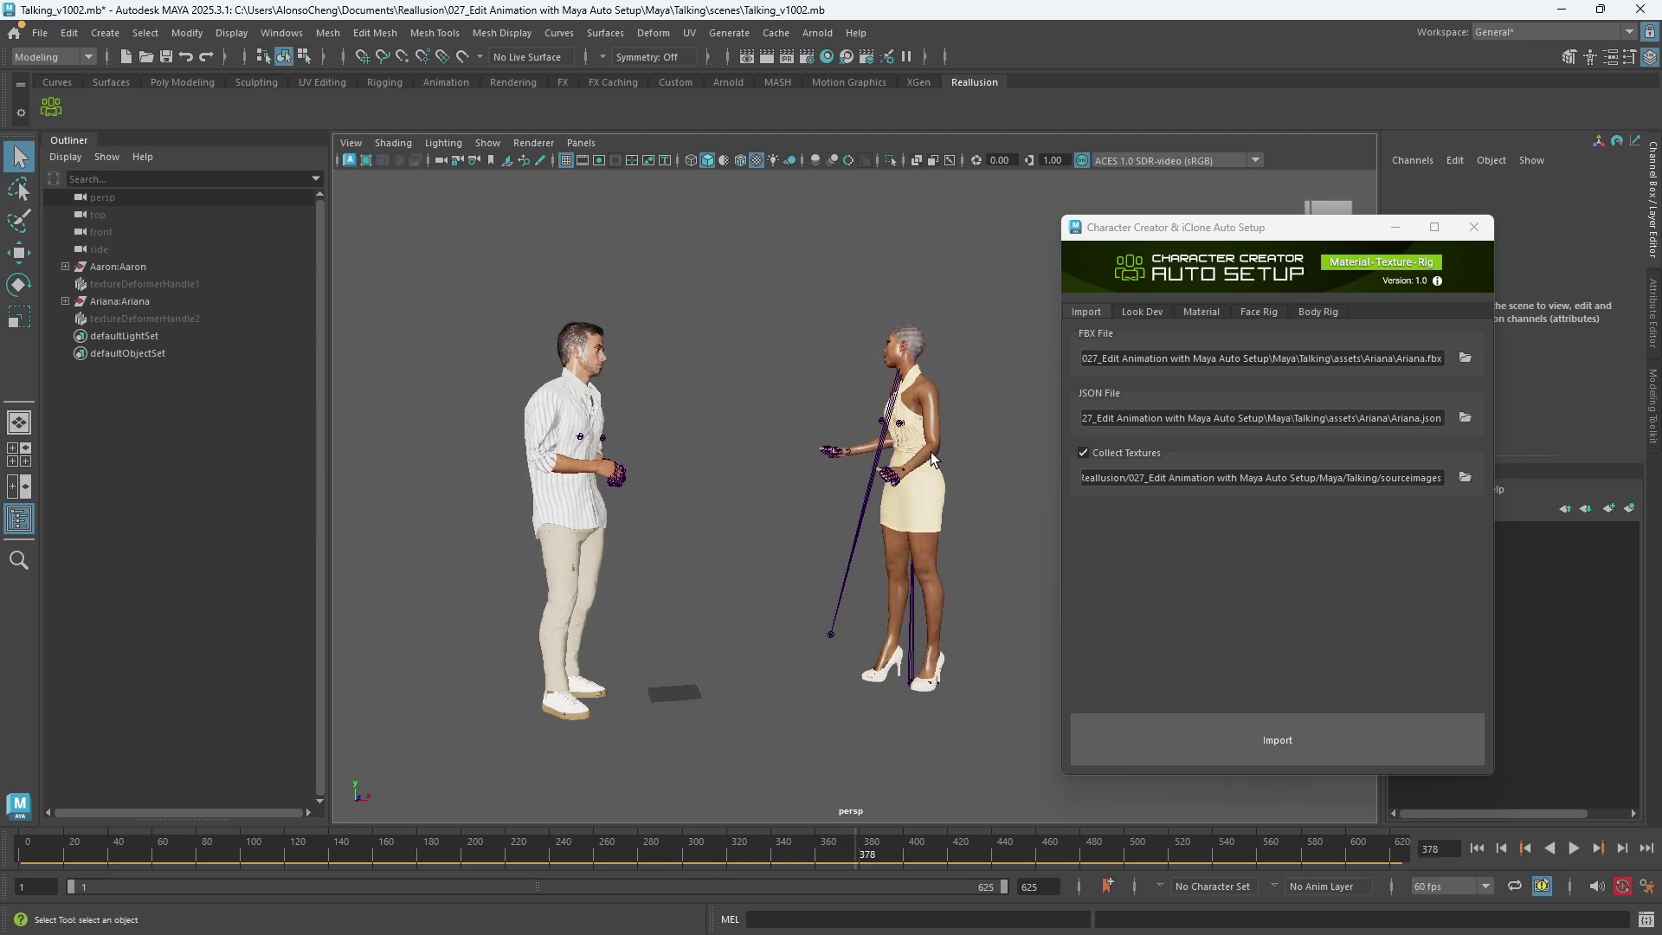
Select Ariana's earring control and bring up the viewport's Show > Viewport display options
{"action": "left_click", "coordinate": [866, 511]}
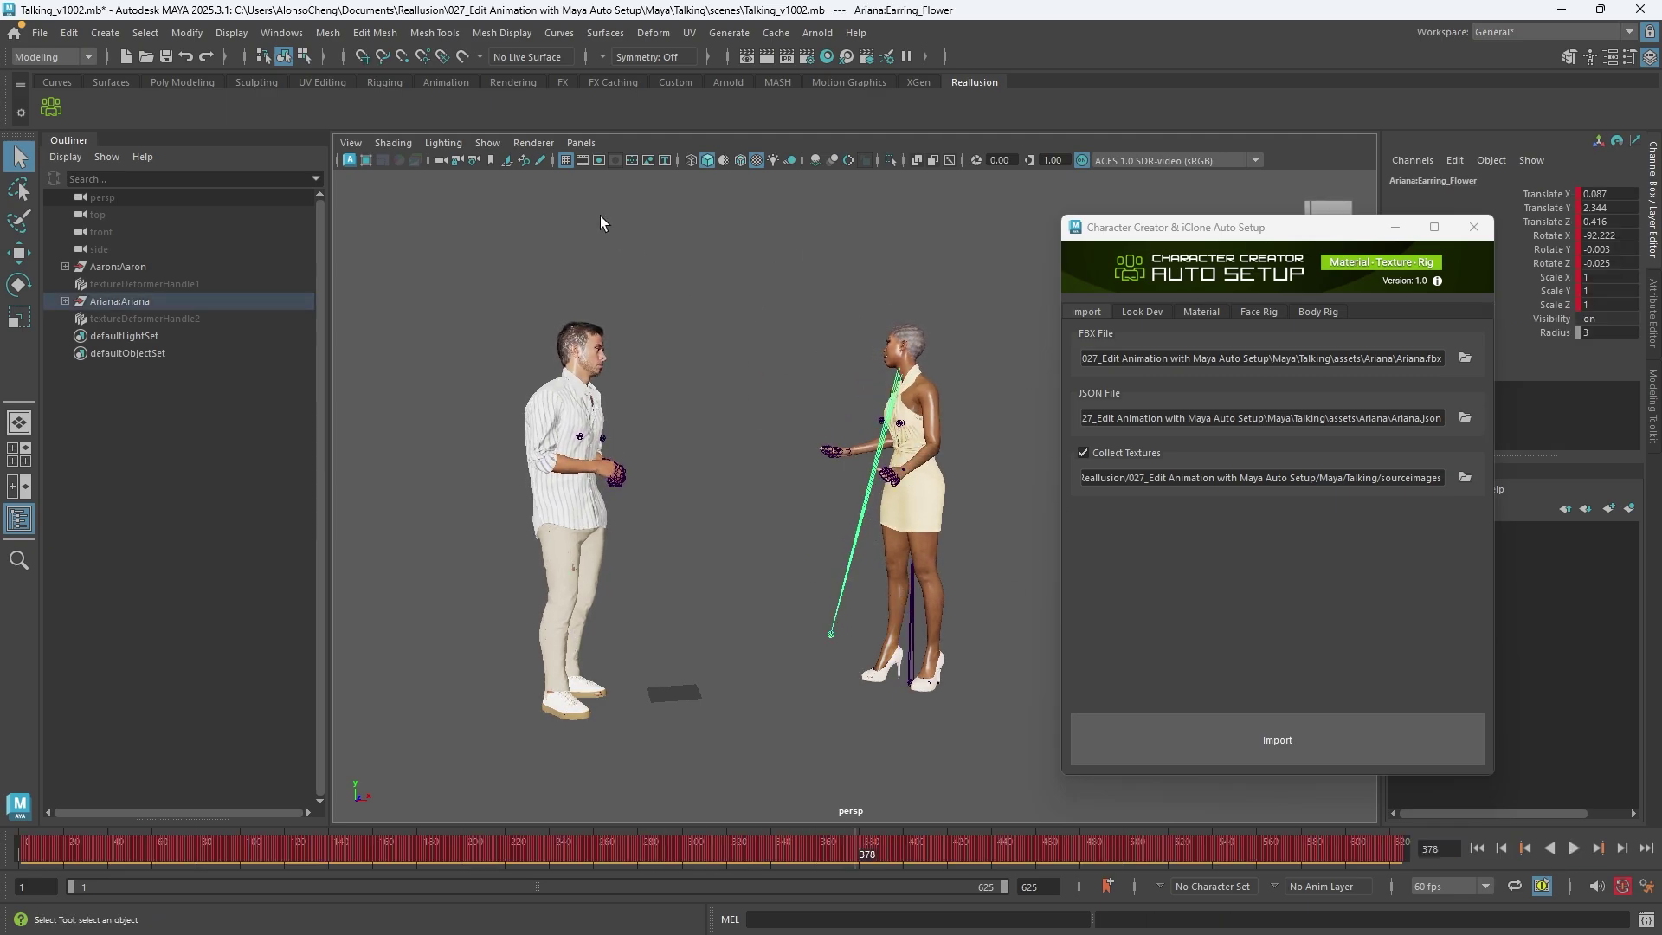
{"action": "left_click", "coordinate": [531, 143]}
{"action": "mouse_move", "coordinate": [495, 144]}
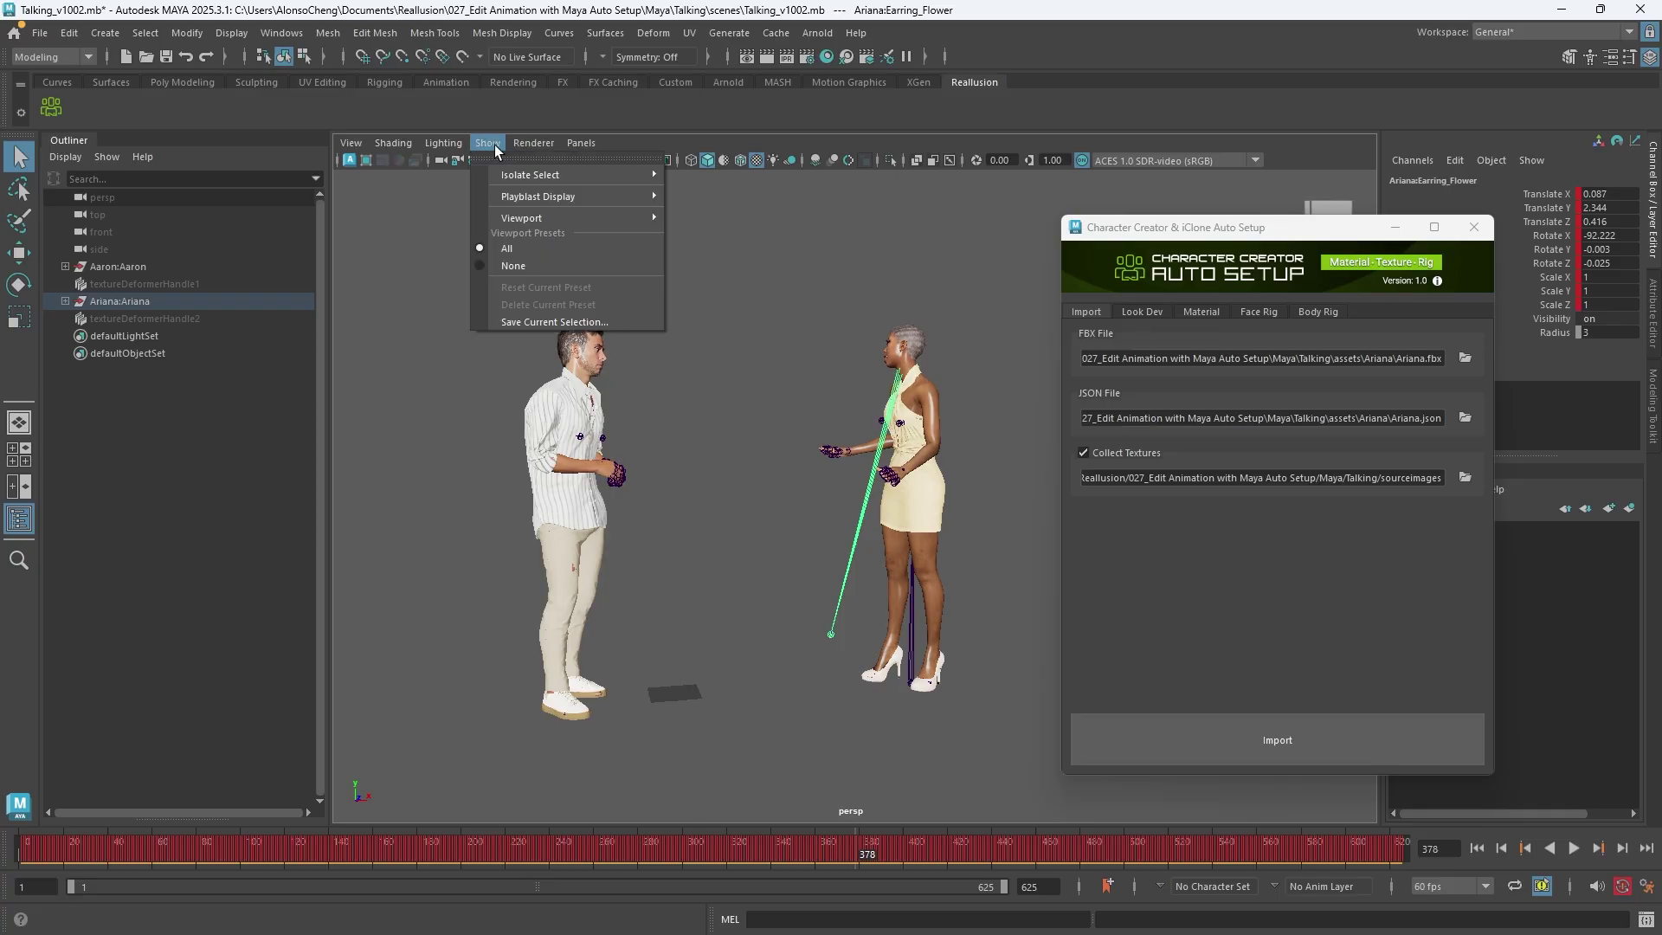
{"action": "mouse_move", "coordinate": [543, 216]}
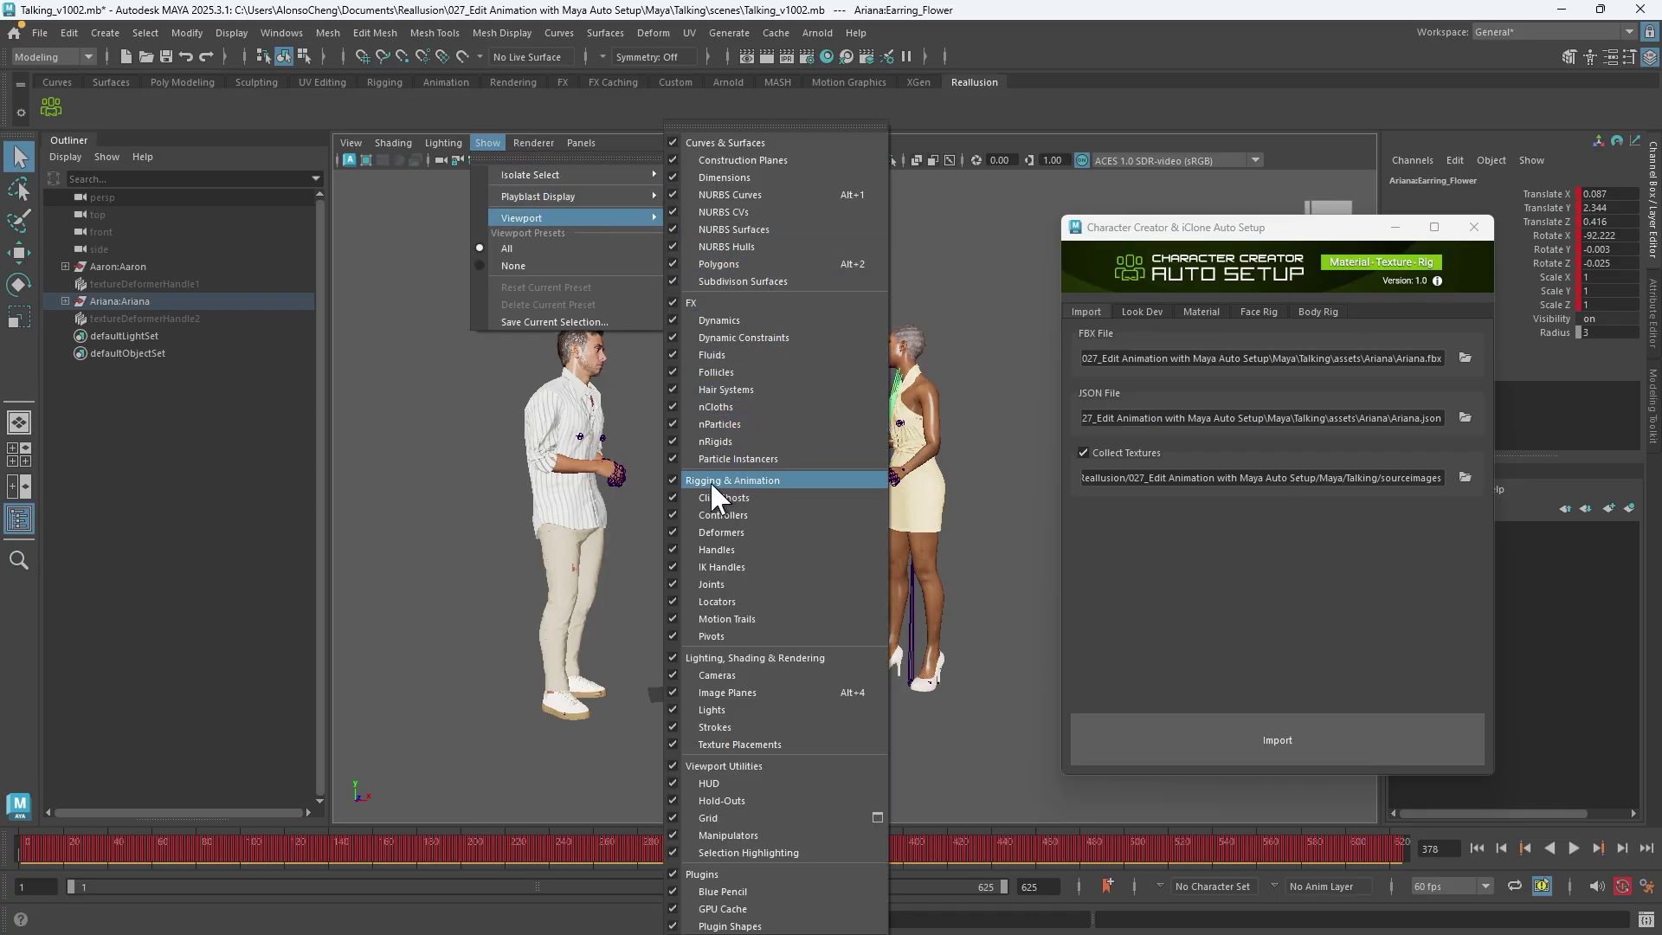
Hide rig controls and joints, import Props_Table.fbx, and play back to frame 84
{"action": "left_click", "coordinate": [780, 479]}
{"action": "left_click", "coordinate": [780, 481]}
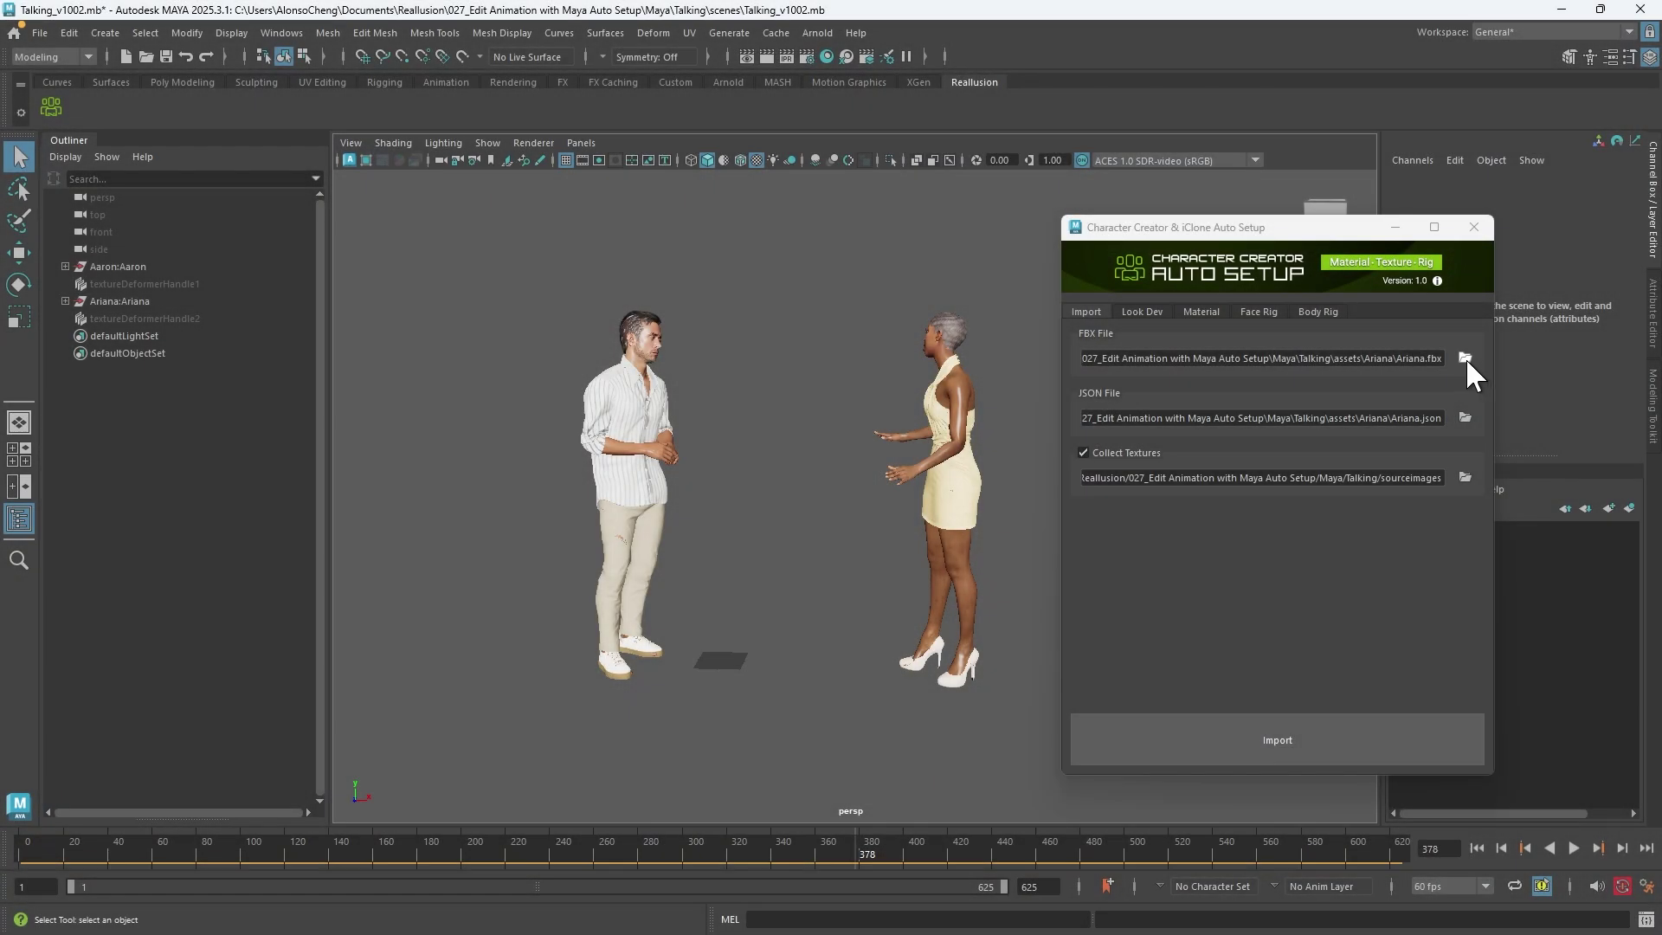
{"action": "left_click", "coordinate": [1466, 357]}
{"action": "left_click", "coordinate": [1125, 417]}
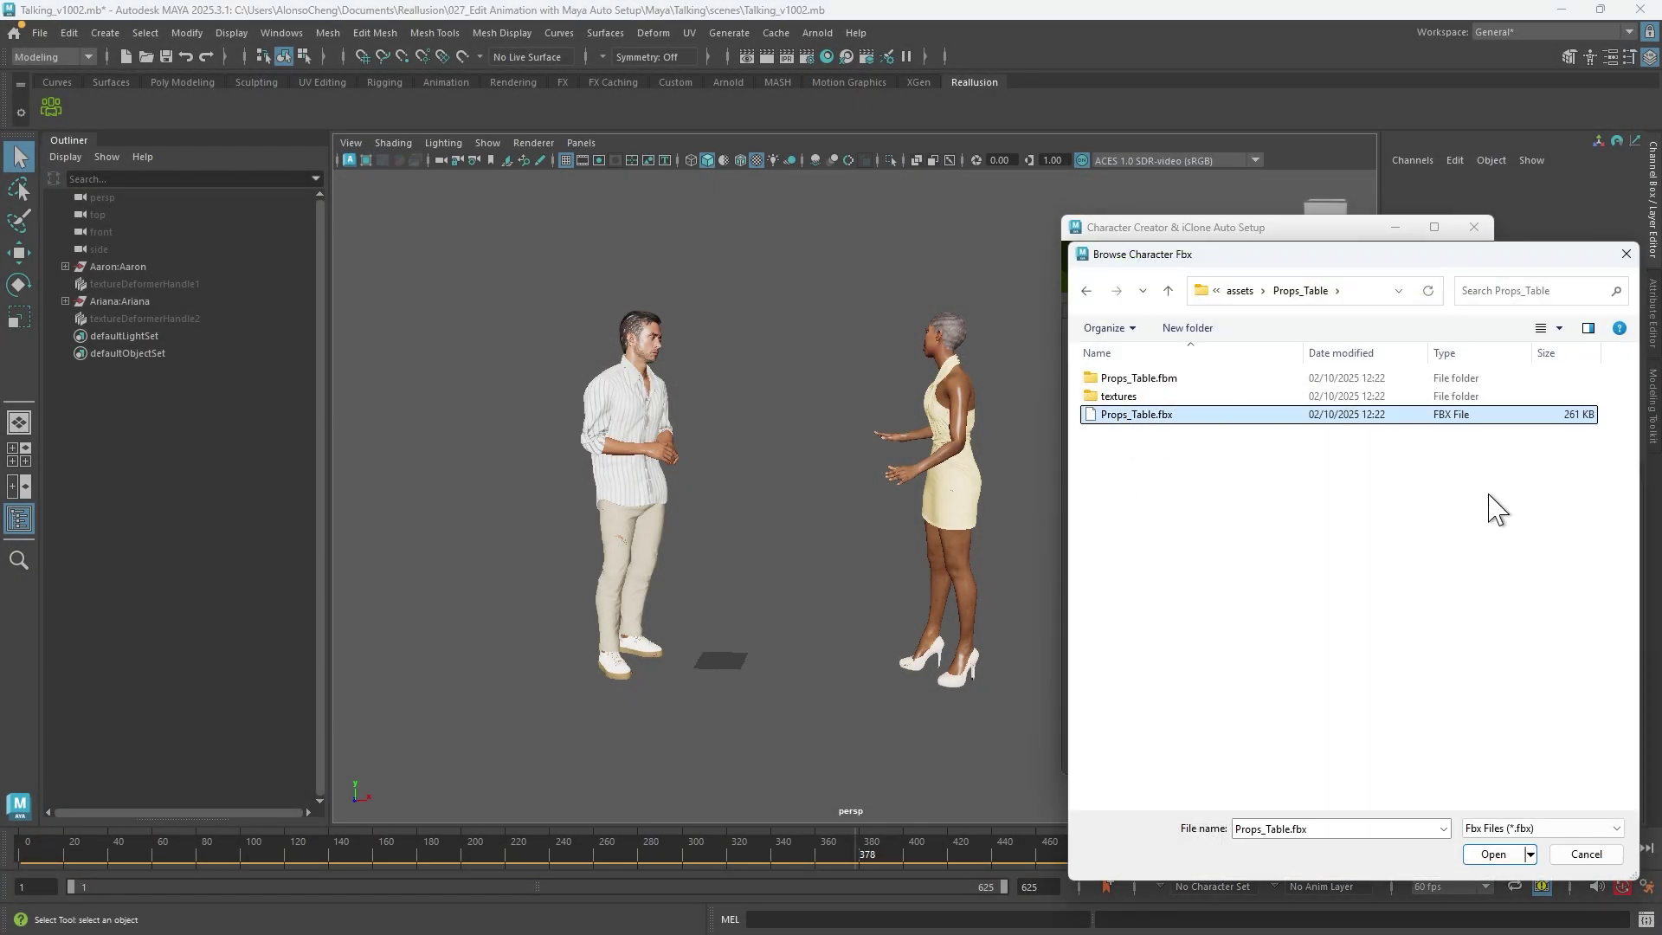
{"action": "left_click", "coordinate": [1493, 854]}
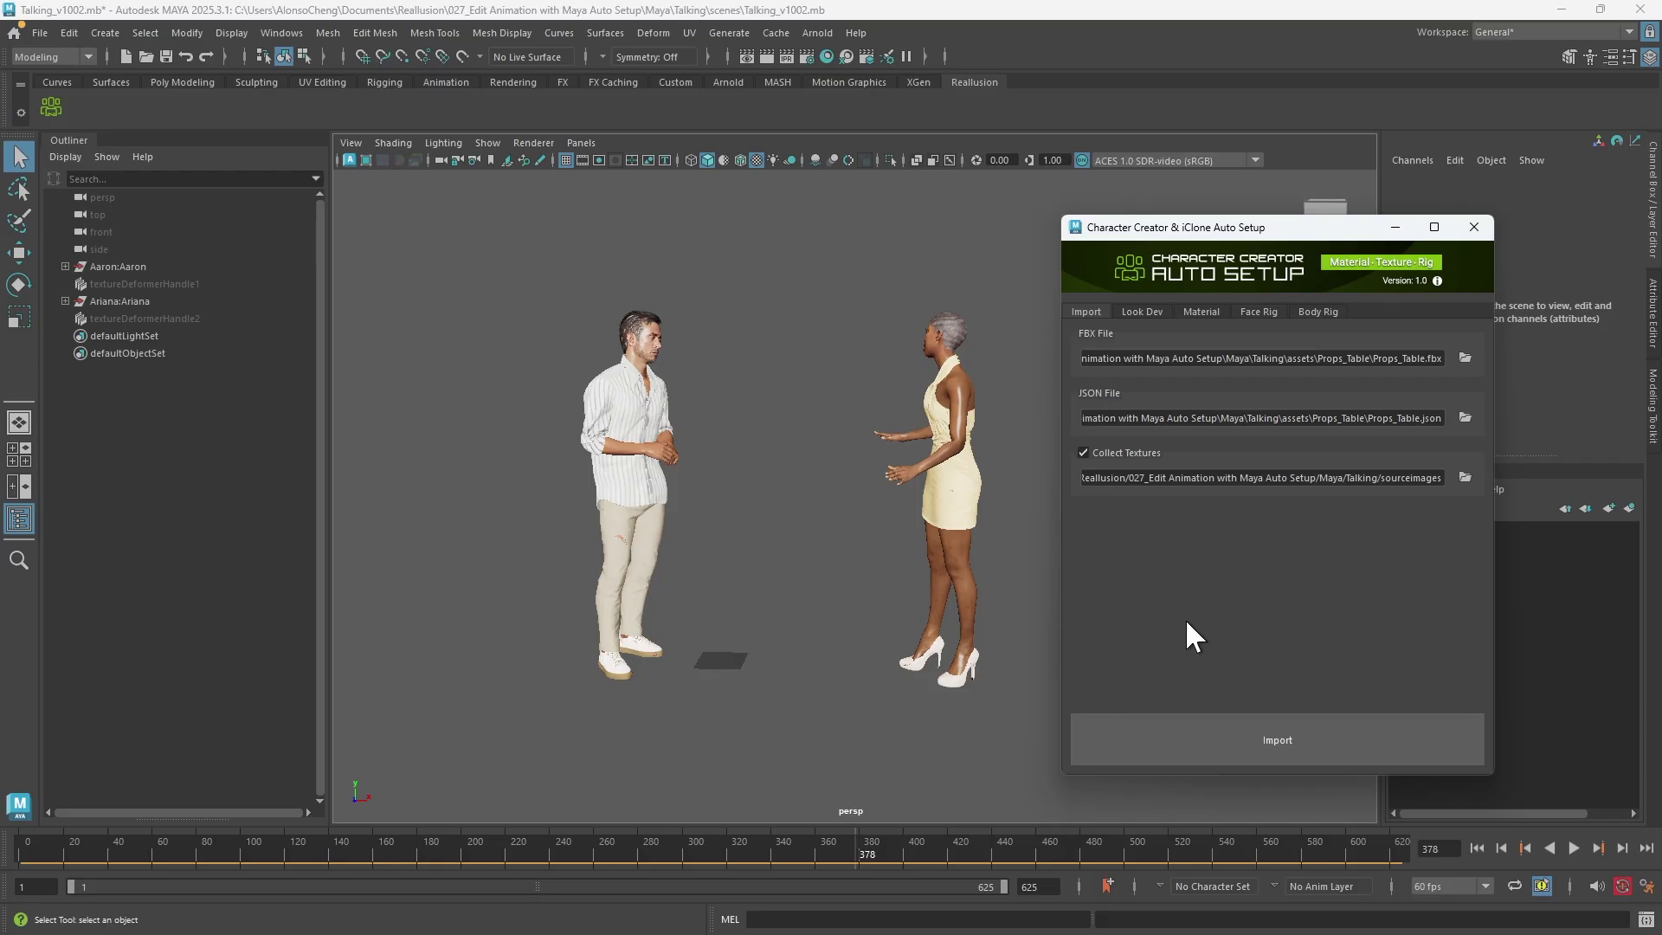
{"action": "left_click", "coordinate": [1298, 748]}
{"action": "left_click", "coordinate": [1573, 848]}
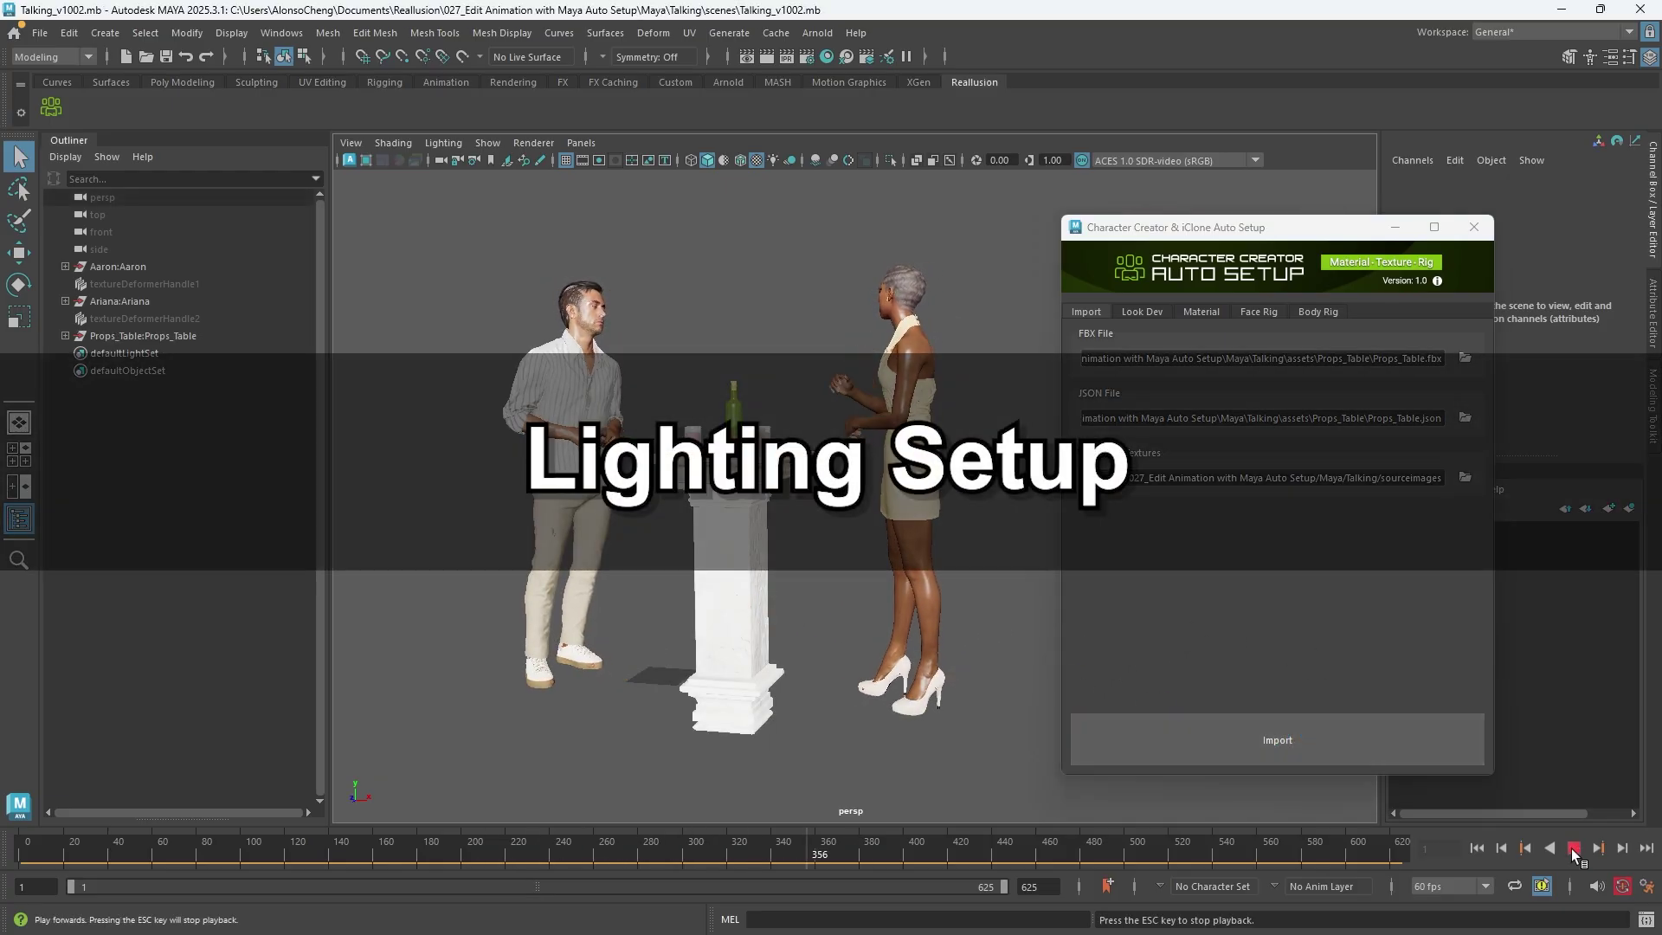
{"action": "left_click", "coordinate": [1573, 848]}
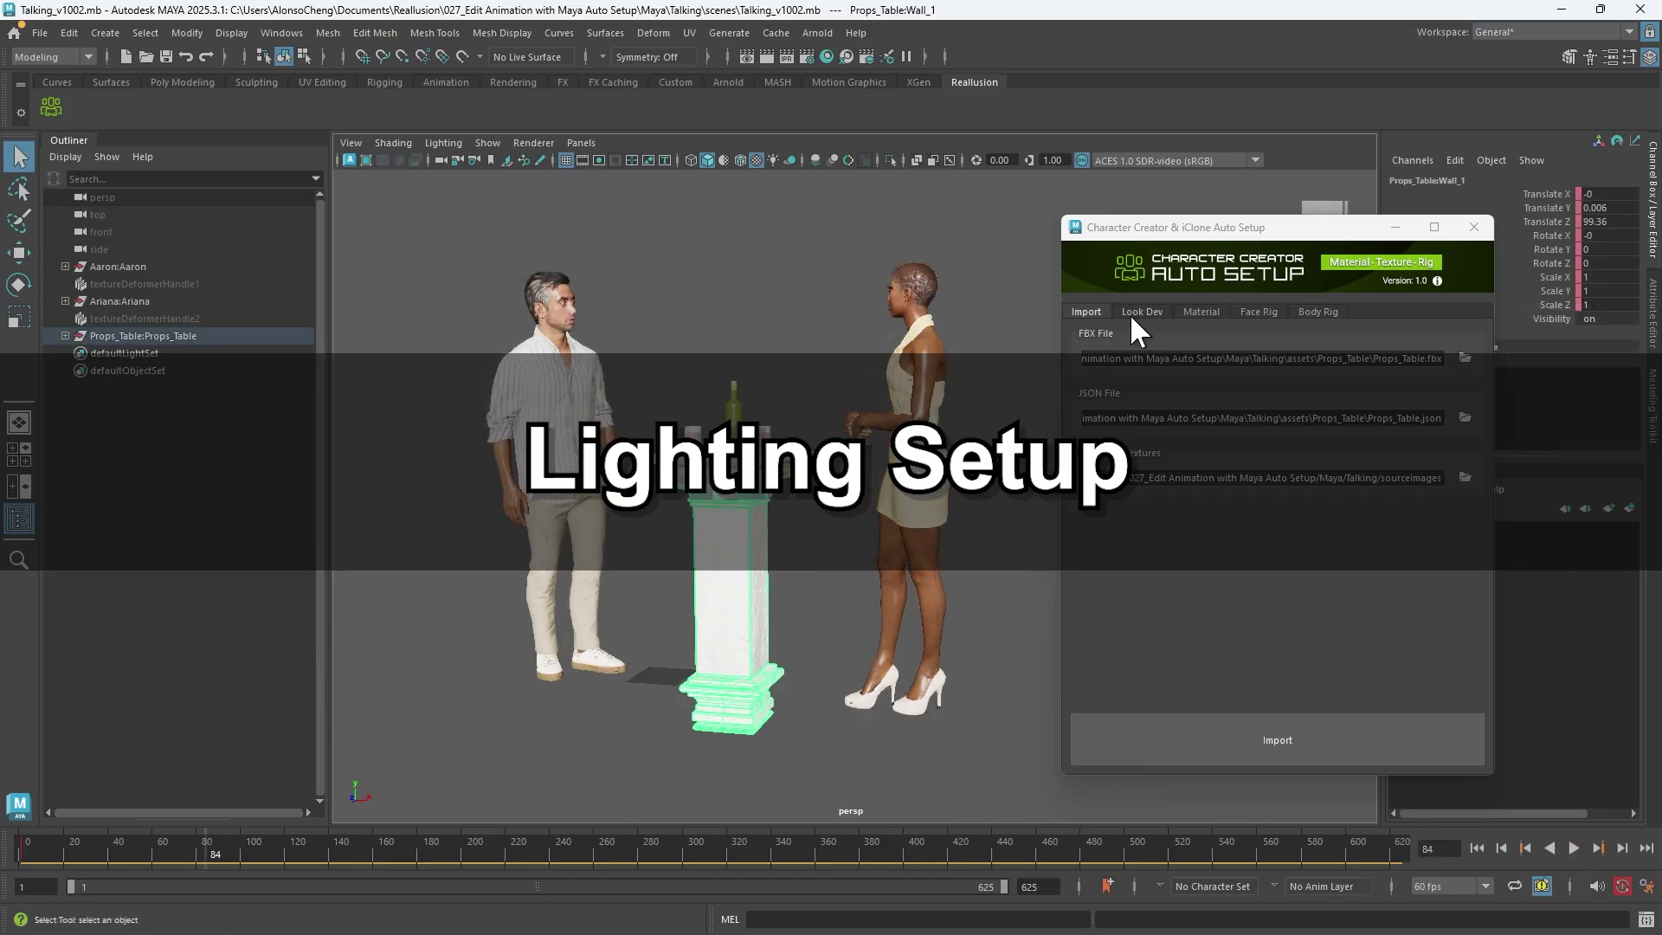
Load the 02_floral_tent_4k.hdr Look Dev environment and rotate it to offset 113
{"action": "left_click", "coordinate": [1141, 312]}
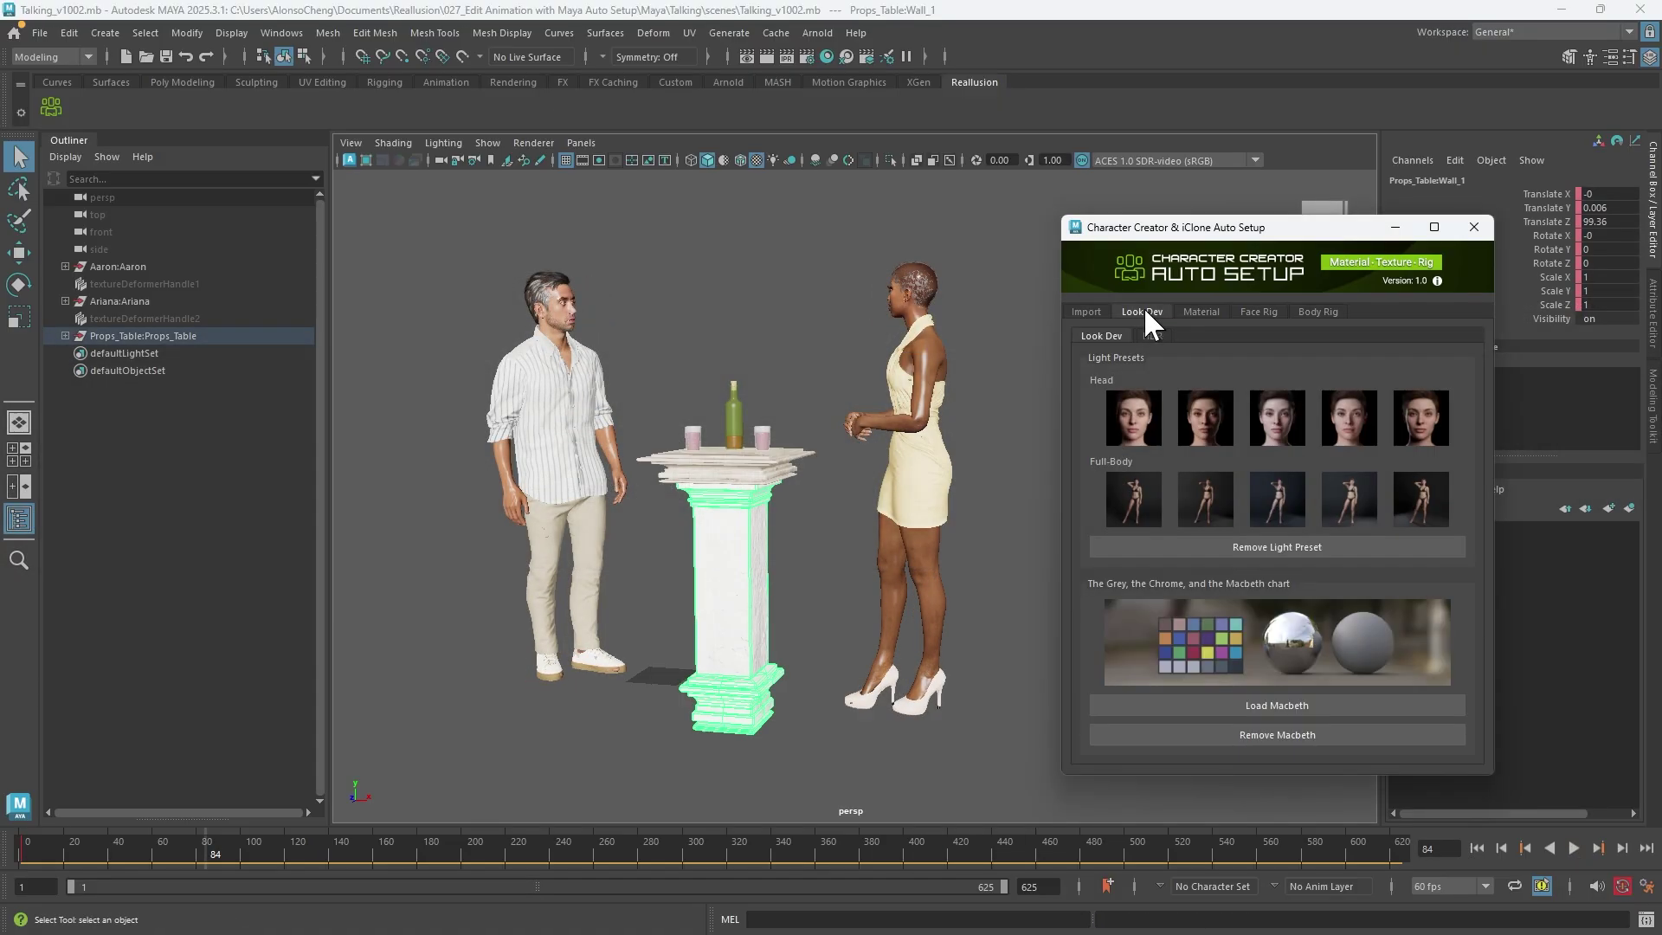
{"action": "left_click", "coordinate": [1152, 336]}
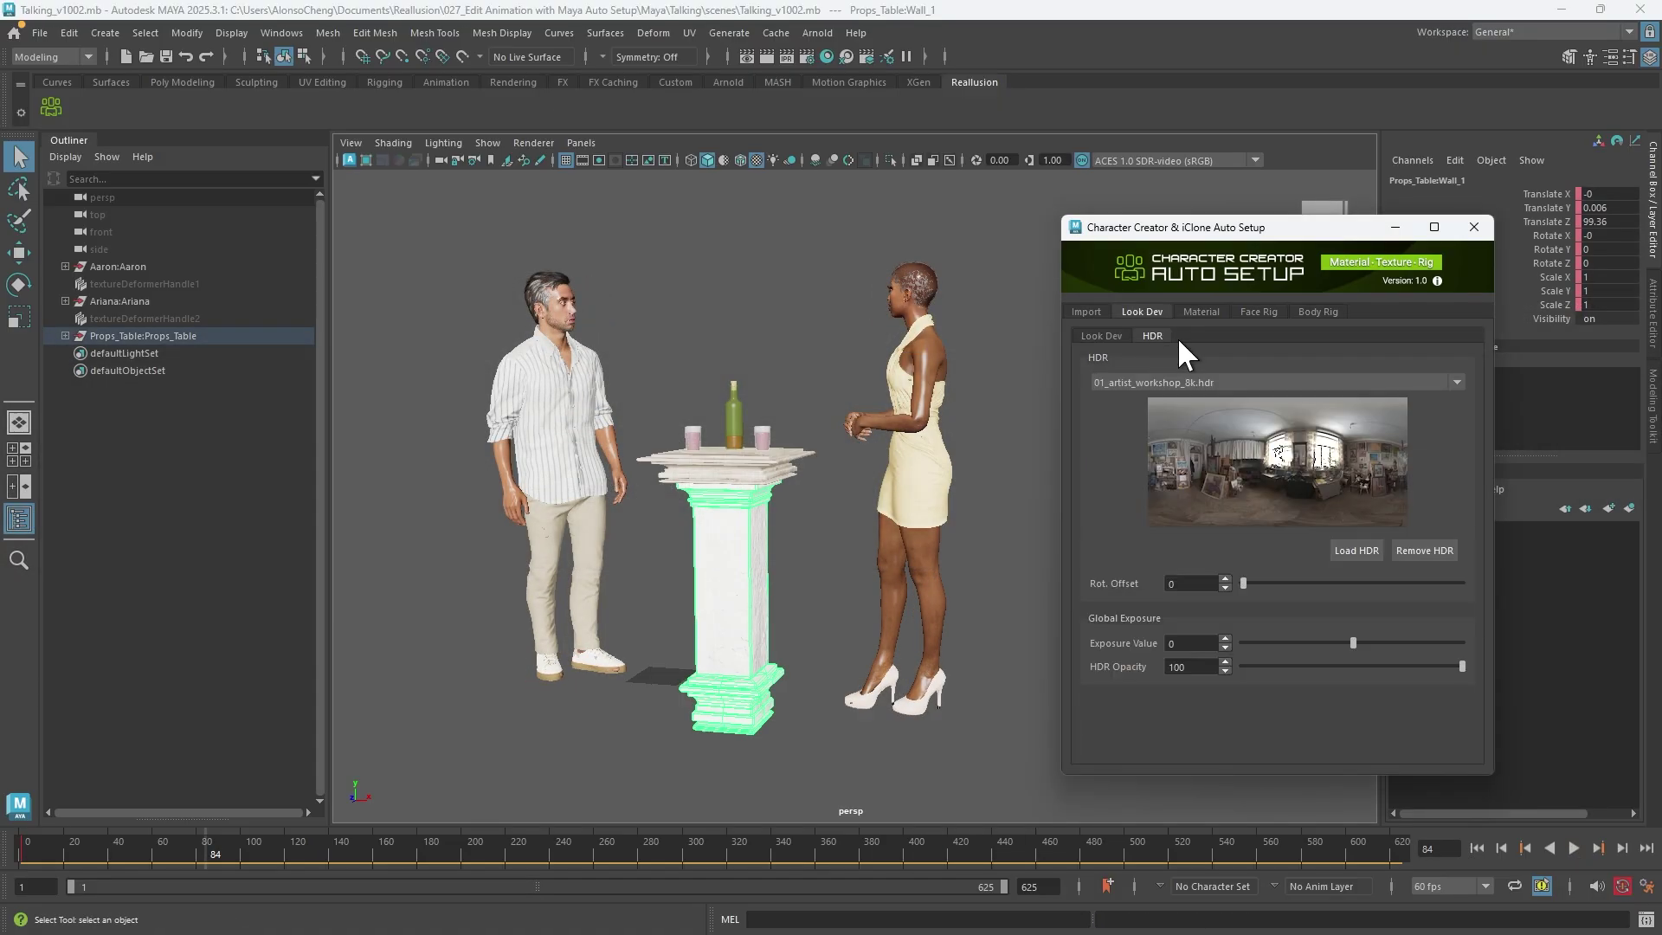
{"action": "left_click", "coordinate": [1199, 381]}
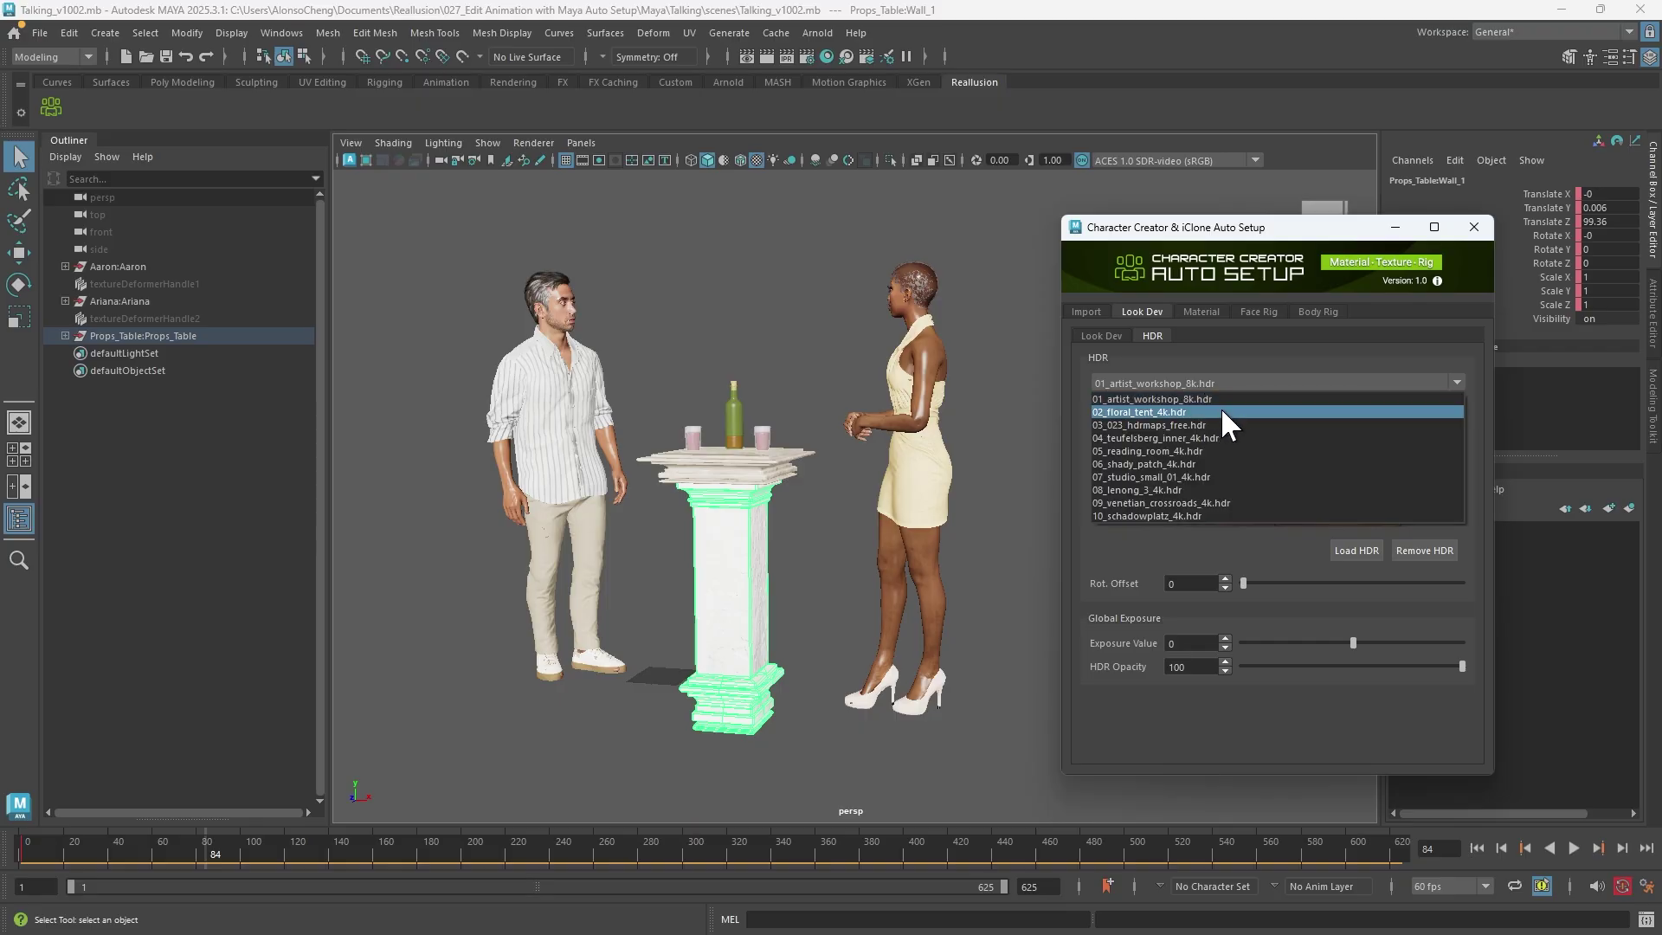
{"action": "left_click", "coordinate": [1221, 412]}
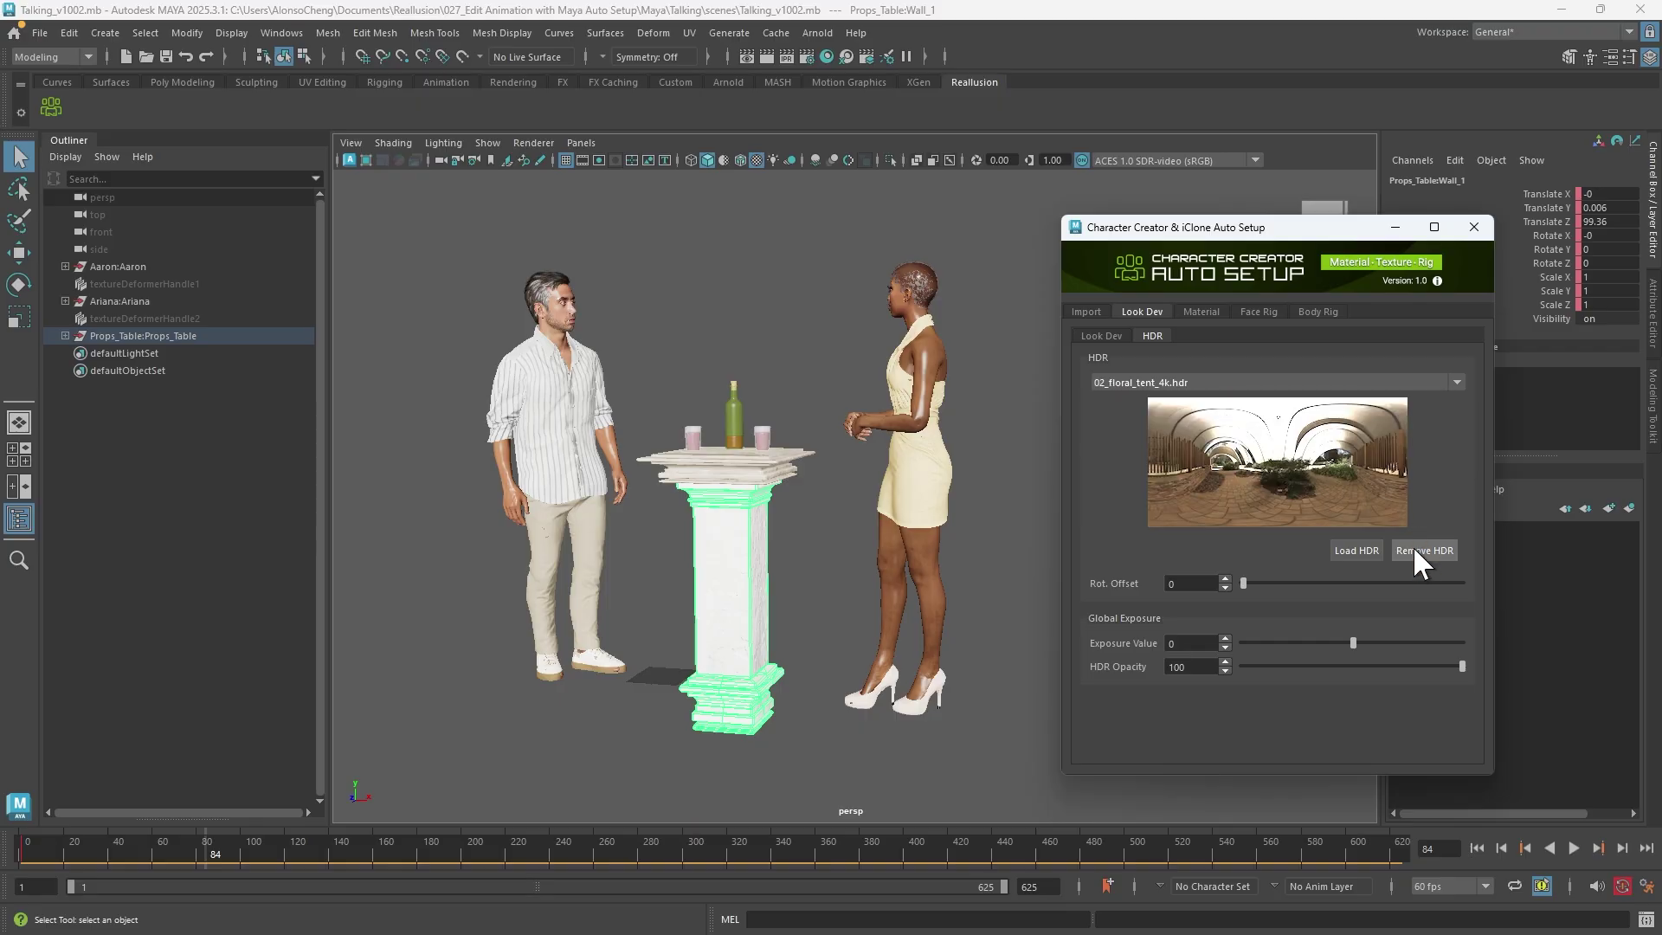
{"action": "left_click", "coordinate": [1353, 552]}
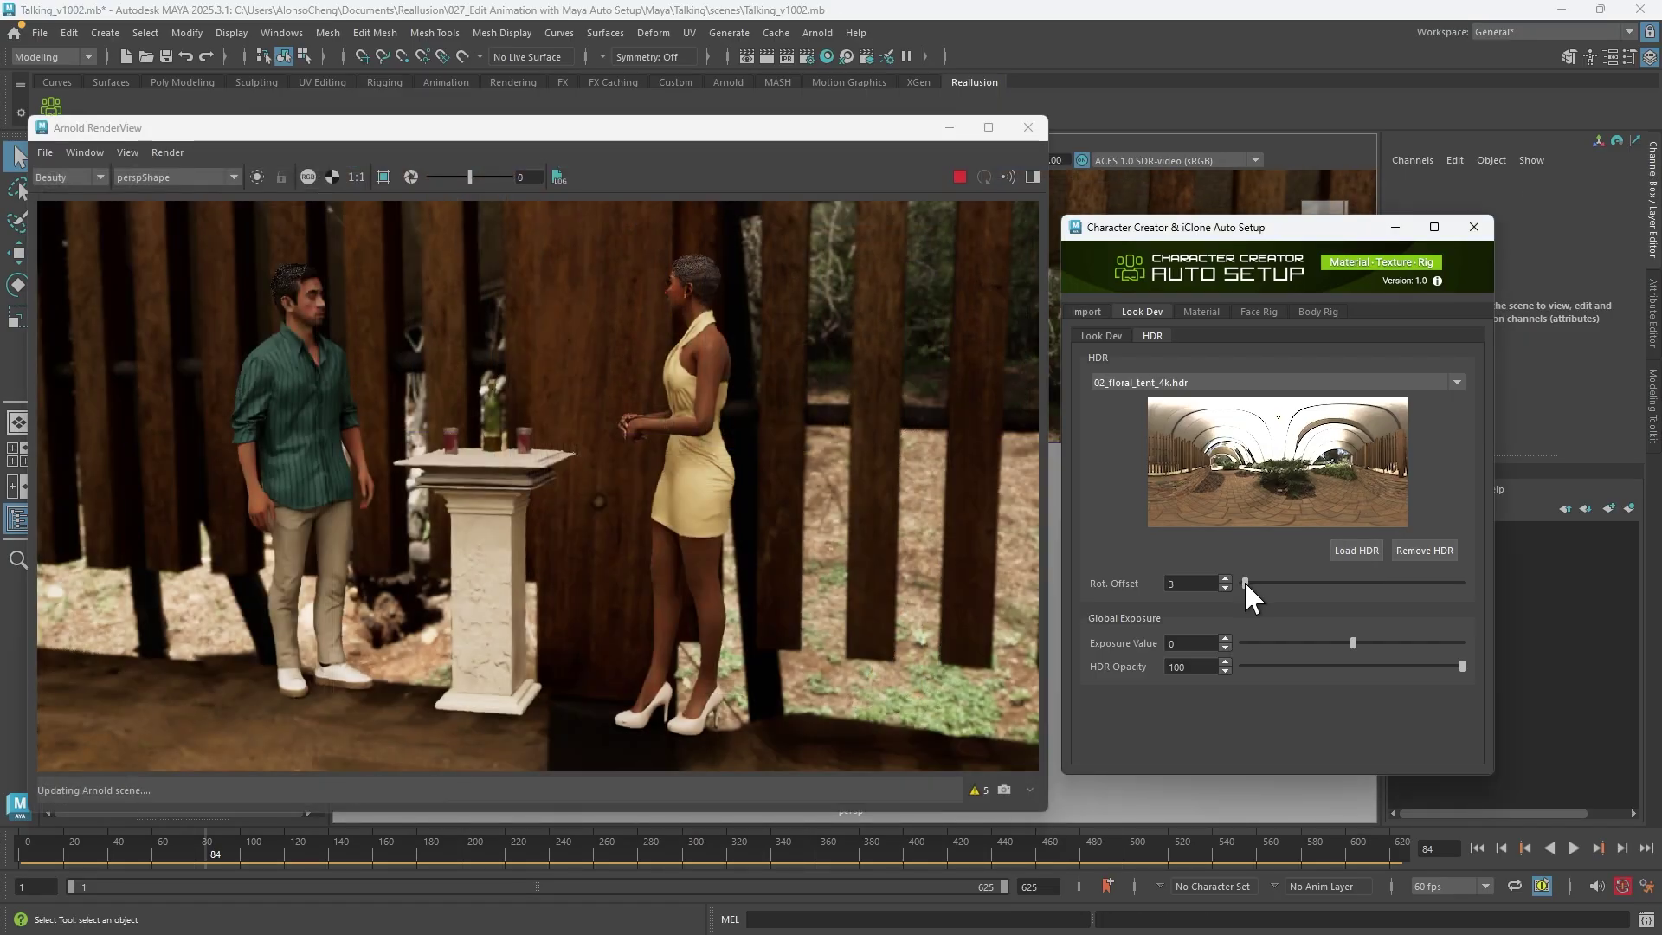
{"action": "left_click_drag", "start_coordinate": [1244, 582], "coordinate": [1328, 593]}
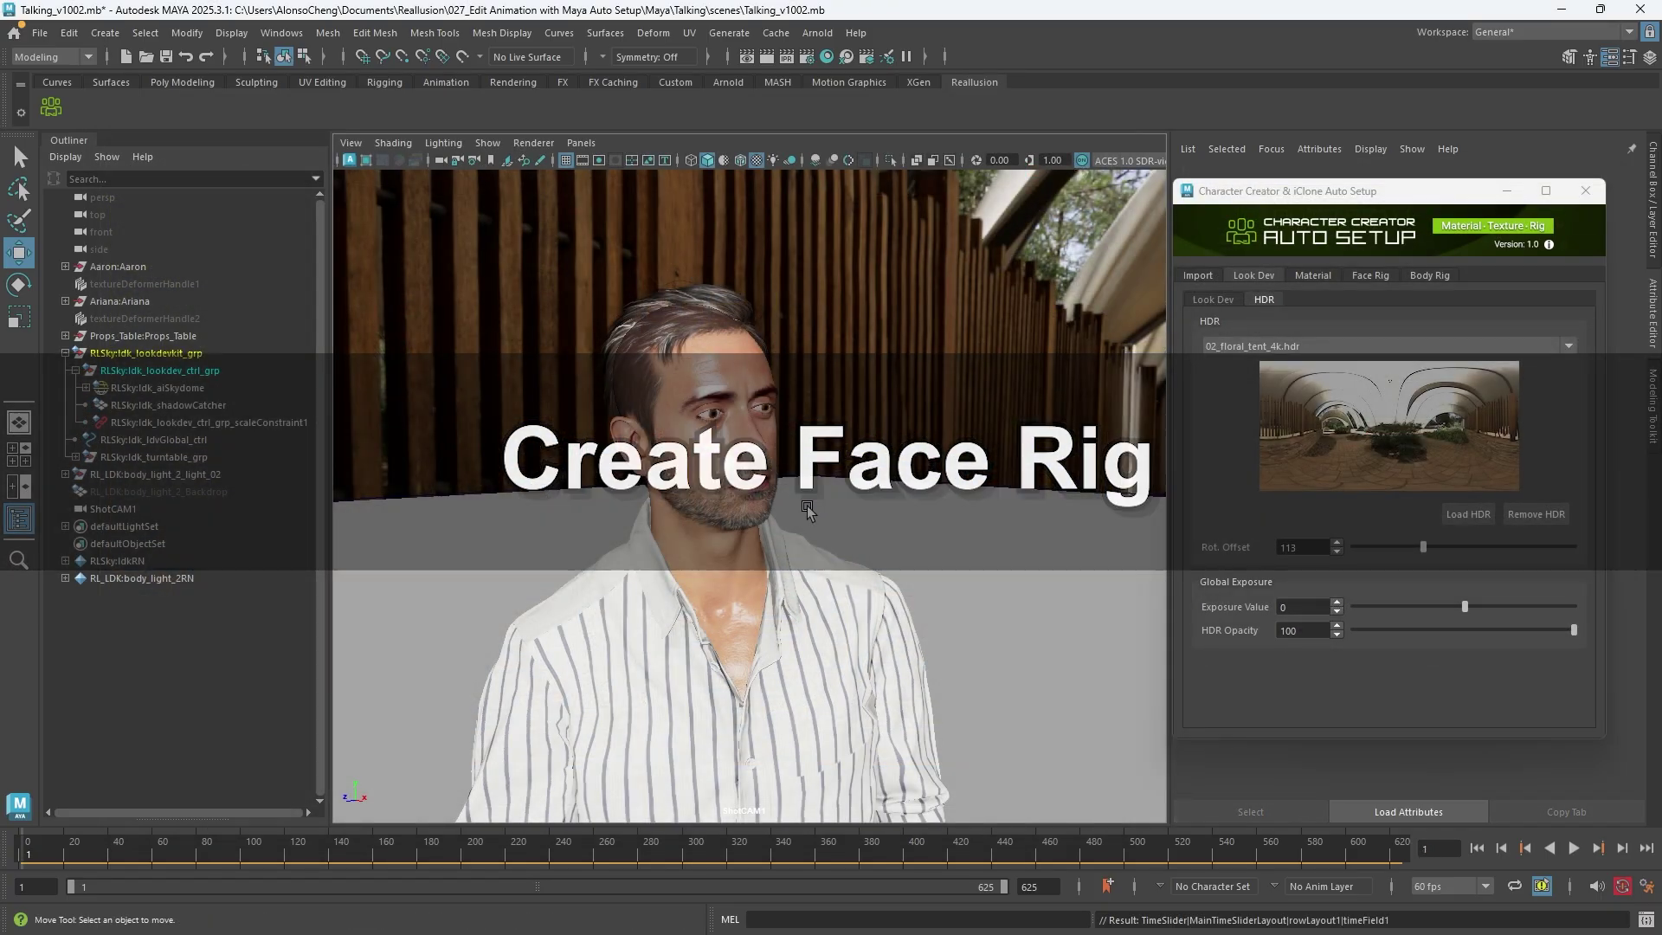
Select Aaron's face mesh in the Face Rig tab and generate his face rig
{"action": "left_click", "coordinate": [1371, 275]}
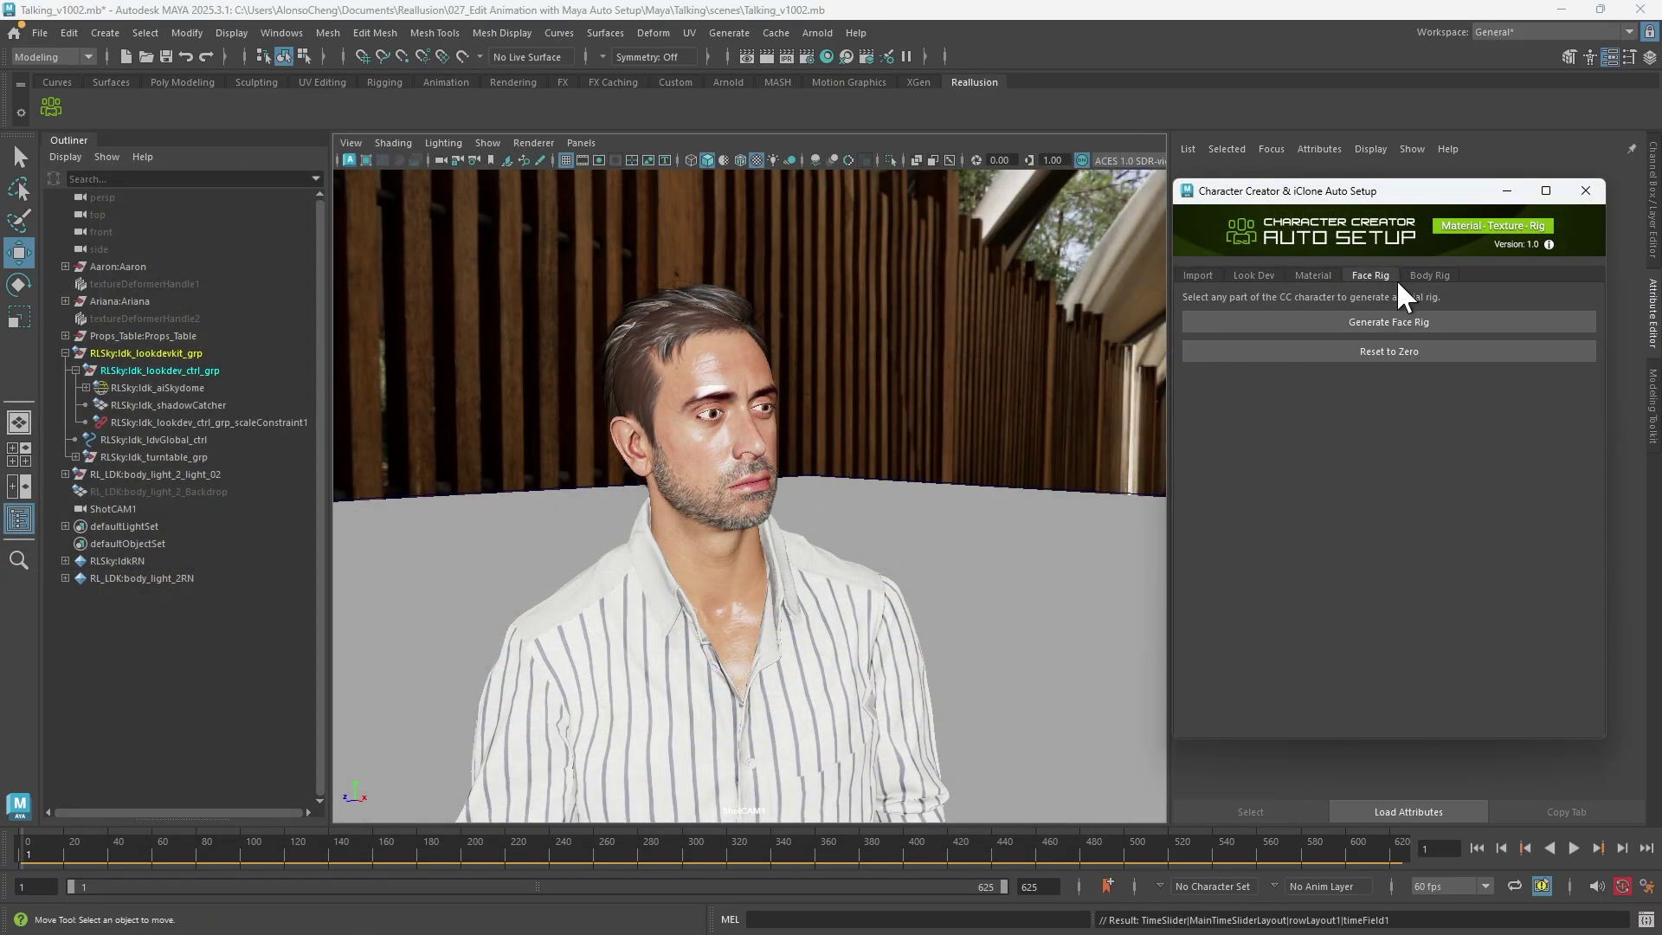
{"action": "left_click", "coordinate": [709, 460]}
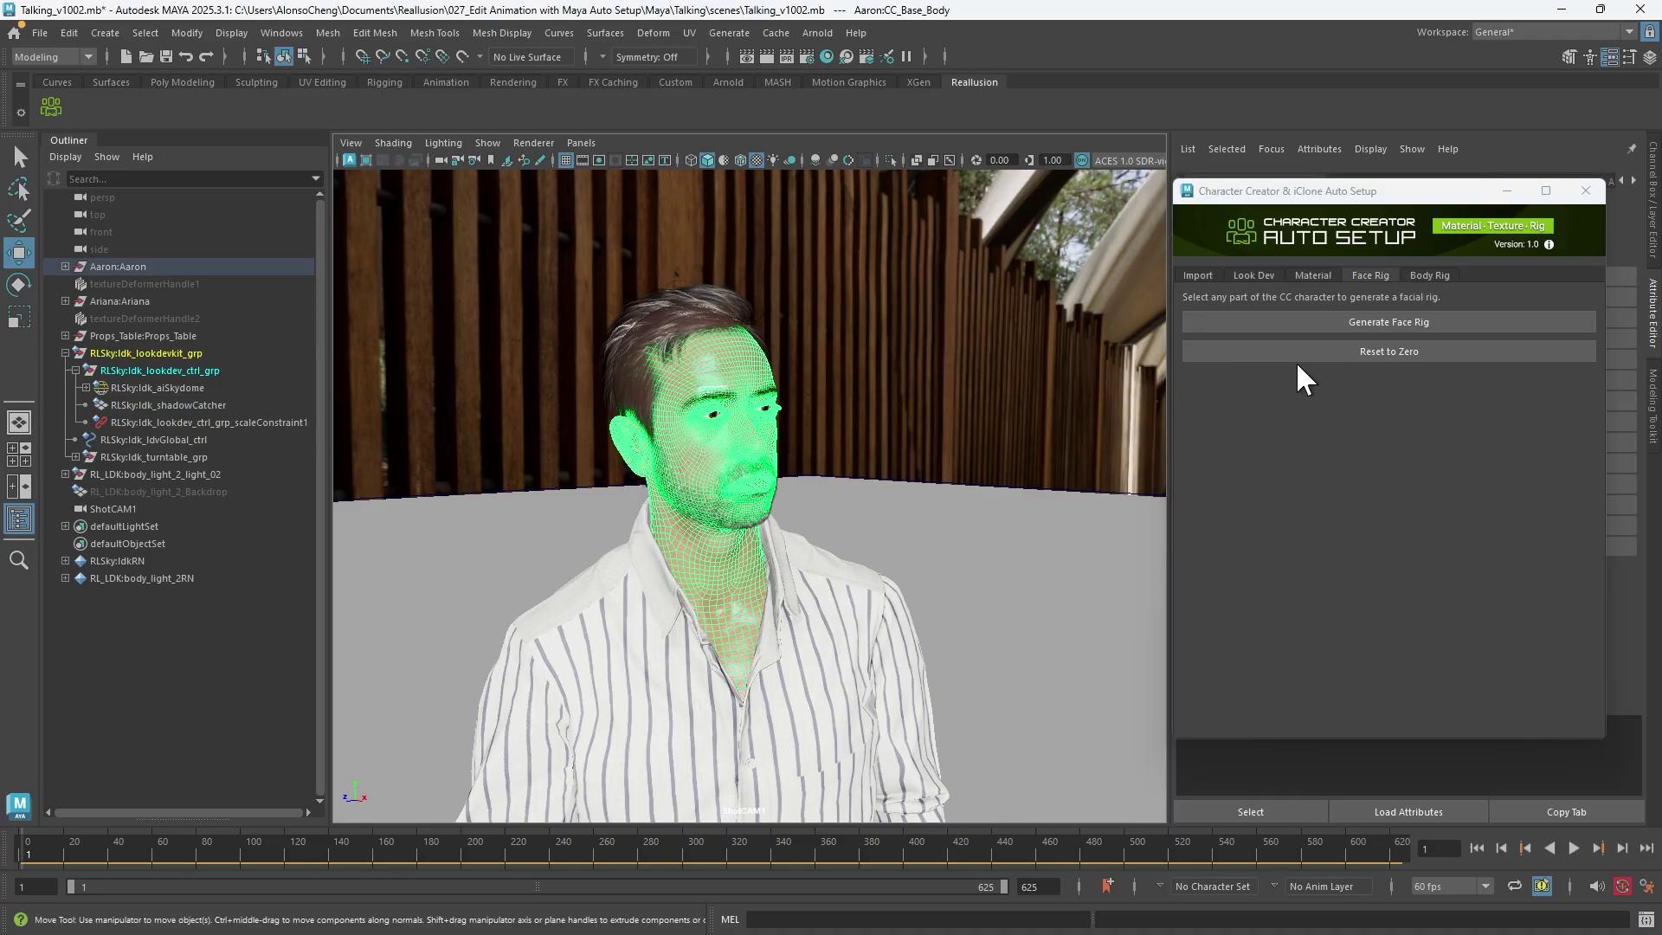
{"action": "left_click", "coordinate": [1298, 323]}
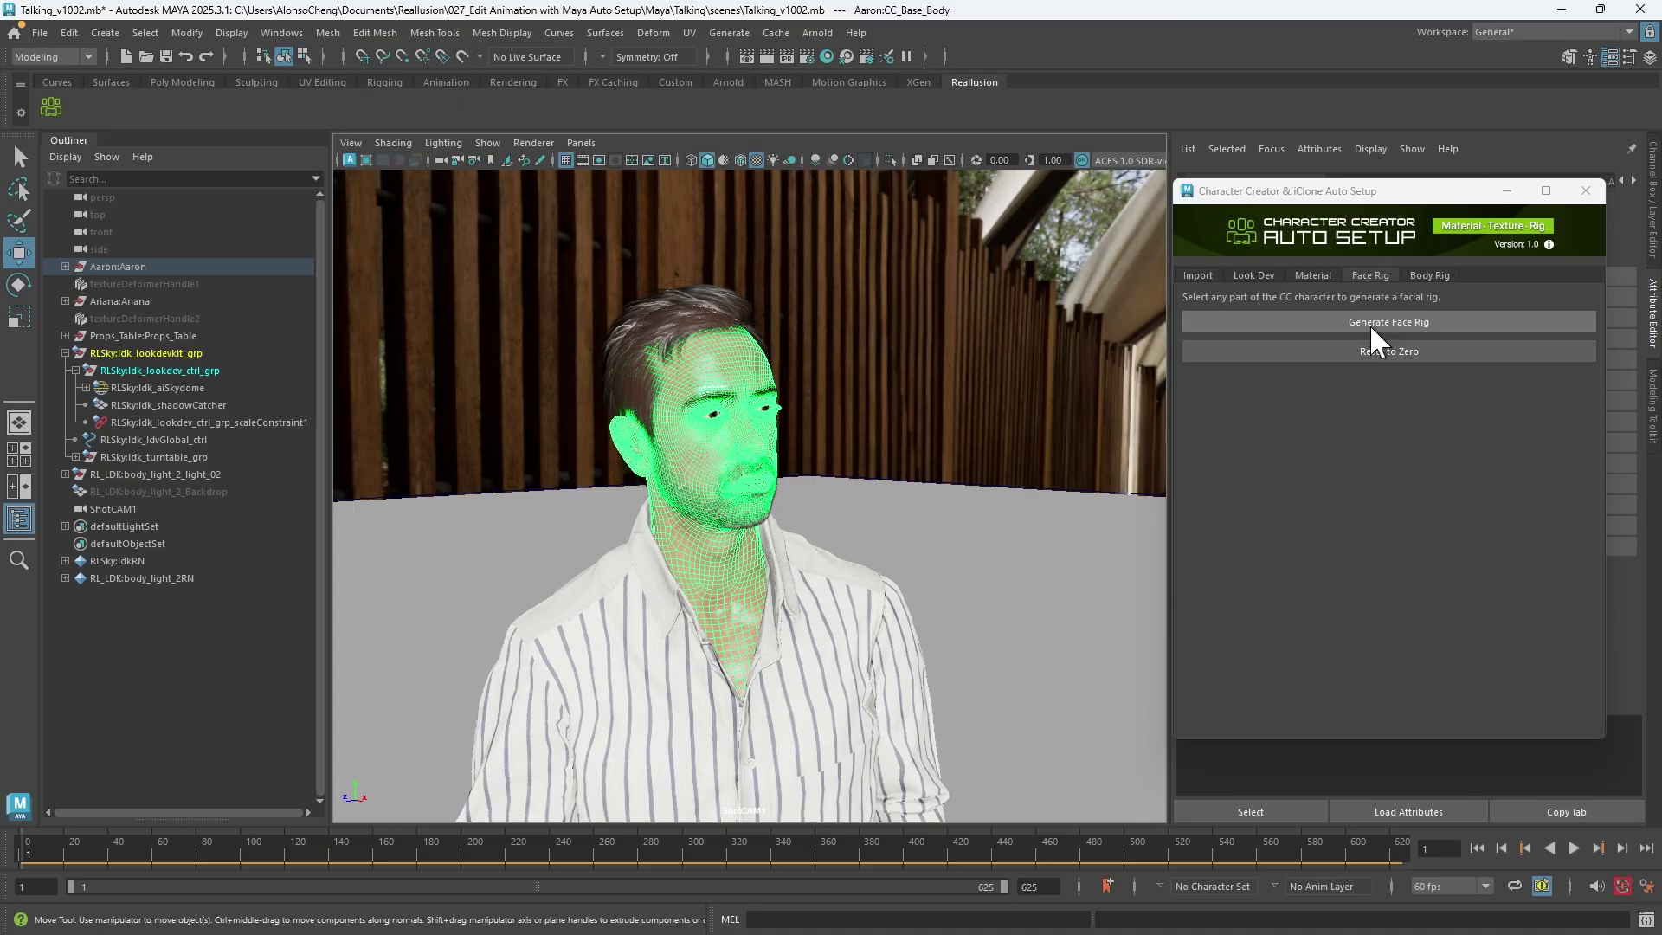
{"action": "left_click", "coordinate": [1370, 323]}
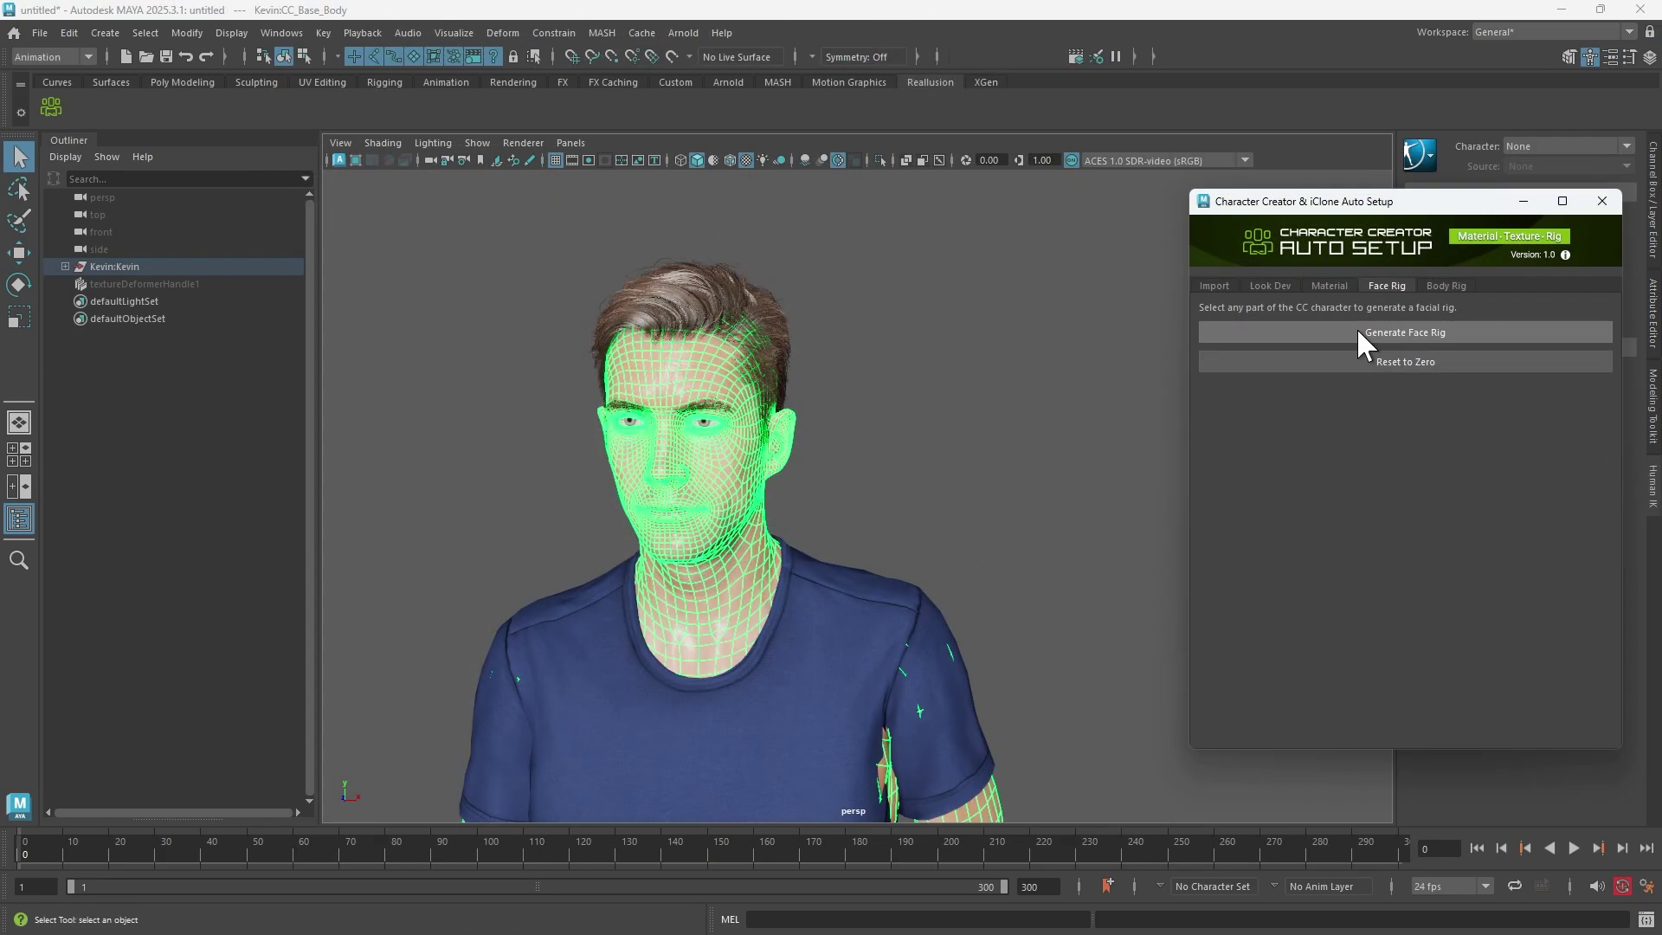
Finish generating the face rig and drag the face board's mouth control to deform the mouth and jaw
{"action": "left_click", "coordinate": [1357, 338]}
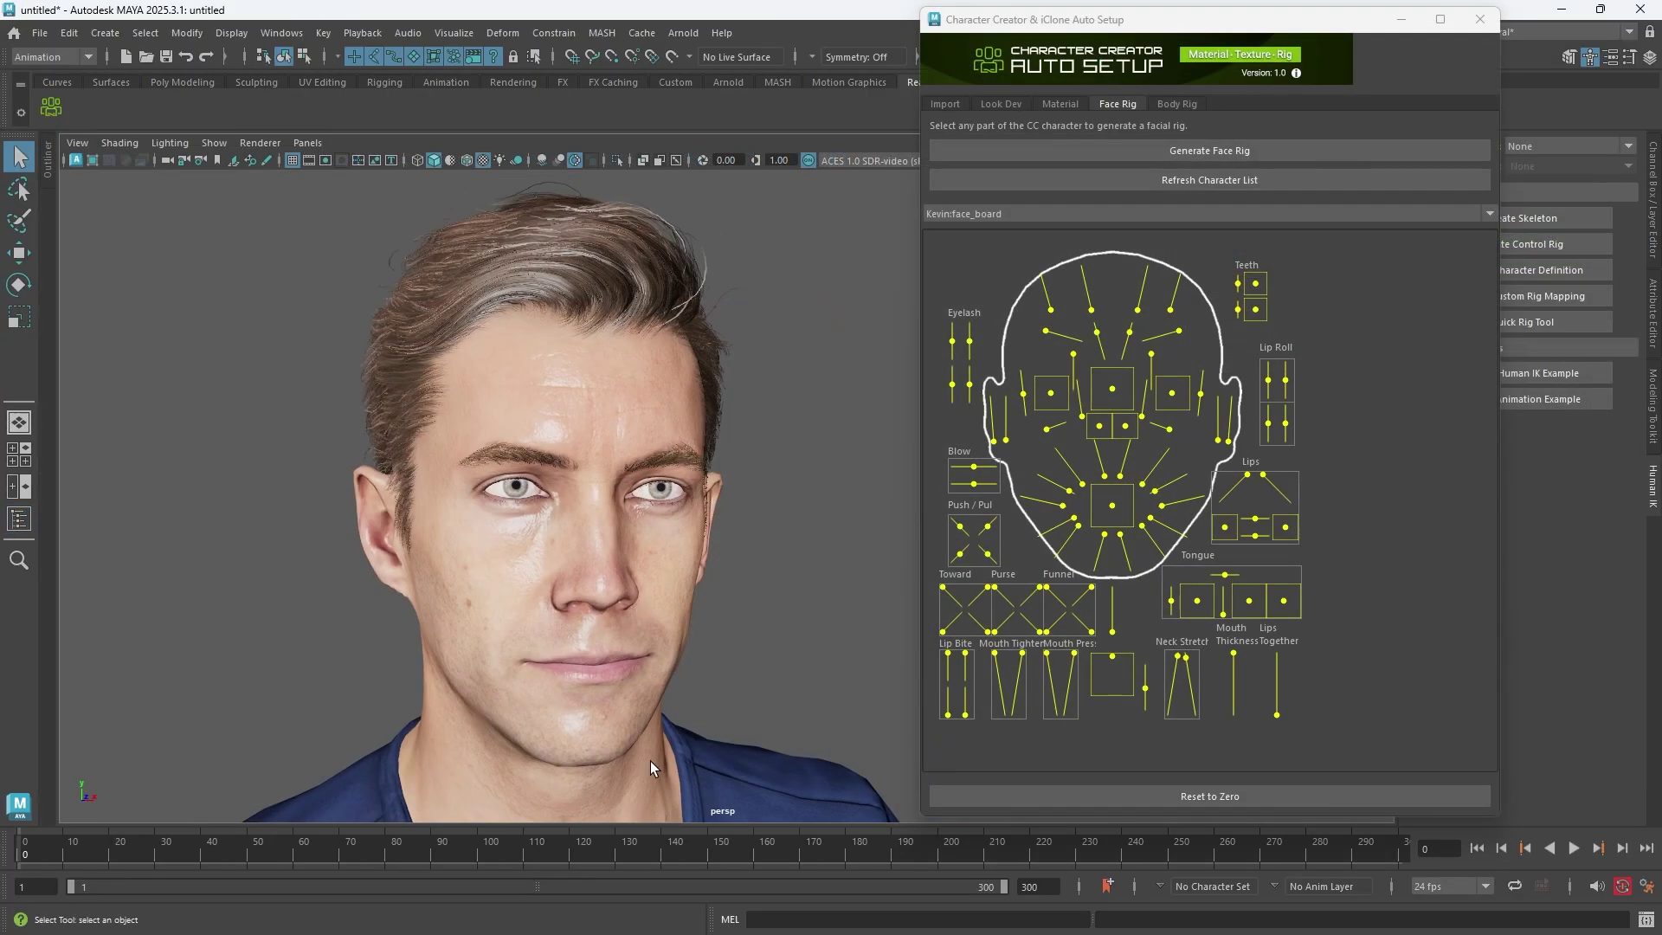
{"action": "left_click", "coordinate": [1110, 502]}
{"action": "mouse_move", "coordinate": [1113, 498]}
{"action": "left_mouse_down"}
{"action": "mouse_move", "coordinate": [1130, 499]}
{"action": "mouse_move", "coordinate": [1070, 513]}
{"action": "mouse_move", "coordinate": [1111, 530]}
{"action": "mouse_move", "coordinate": [1108, 507]}
{"action": "left_mouse_up"}
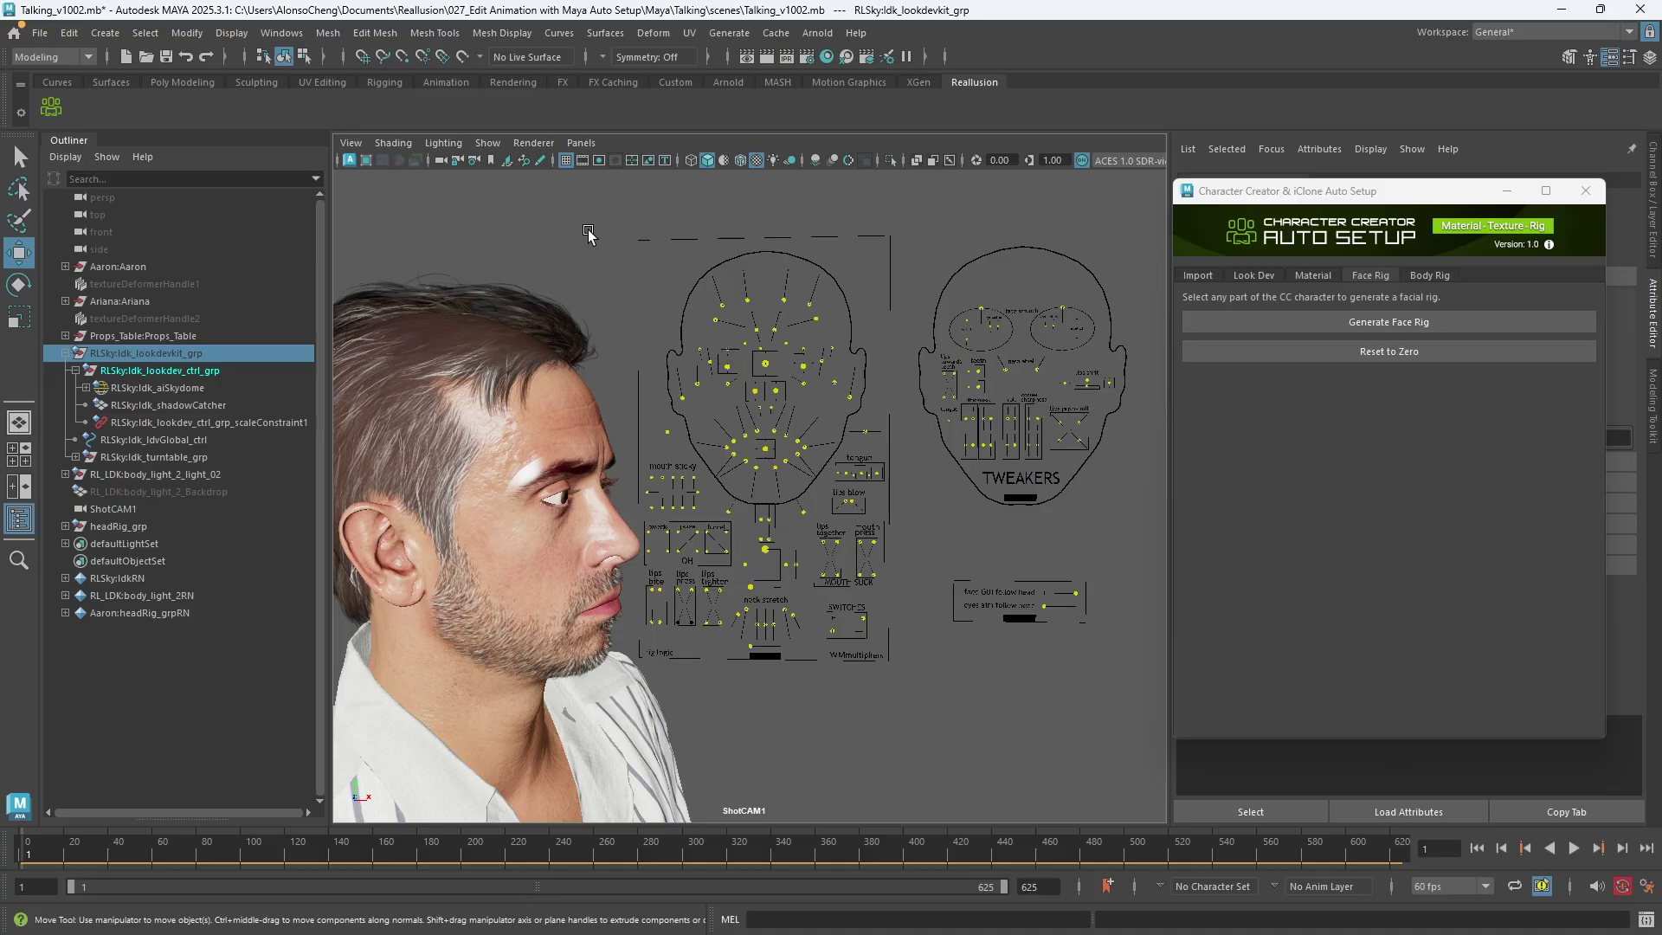
In Viewport 2.0 settings, enable Smooth Wireframe and Multisampling AA with sample count 16
{"action": "left_click", "coordinate": [545, 144]}
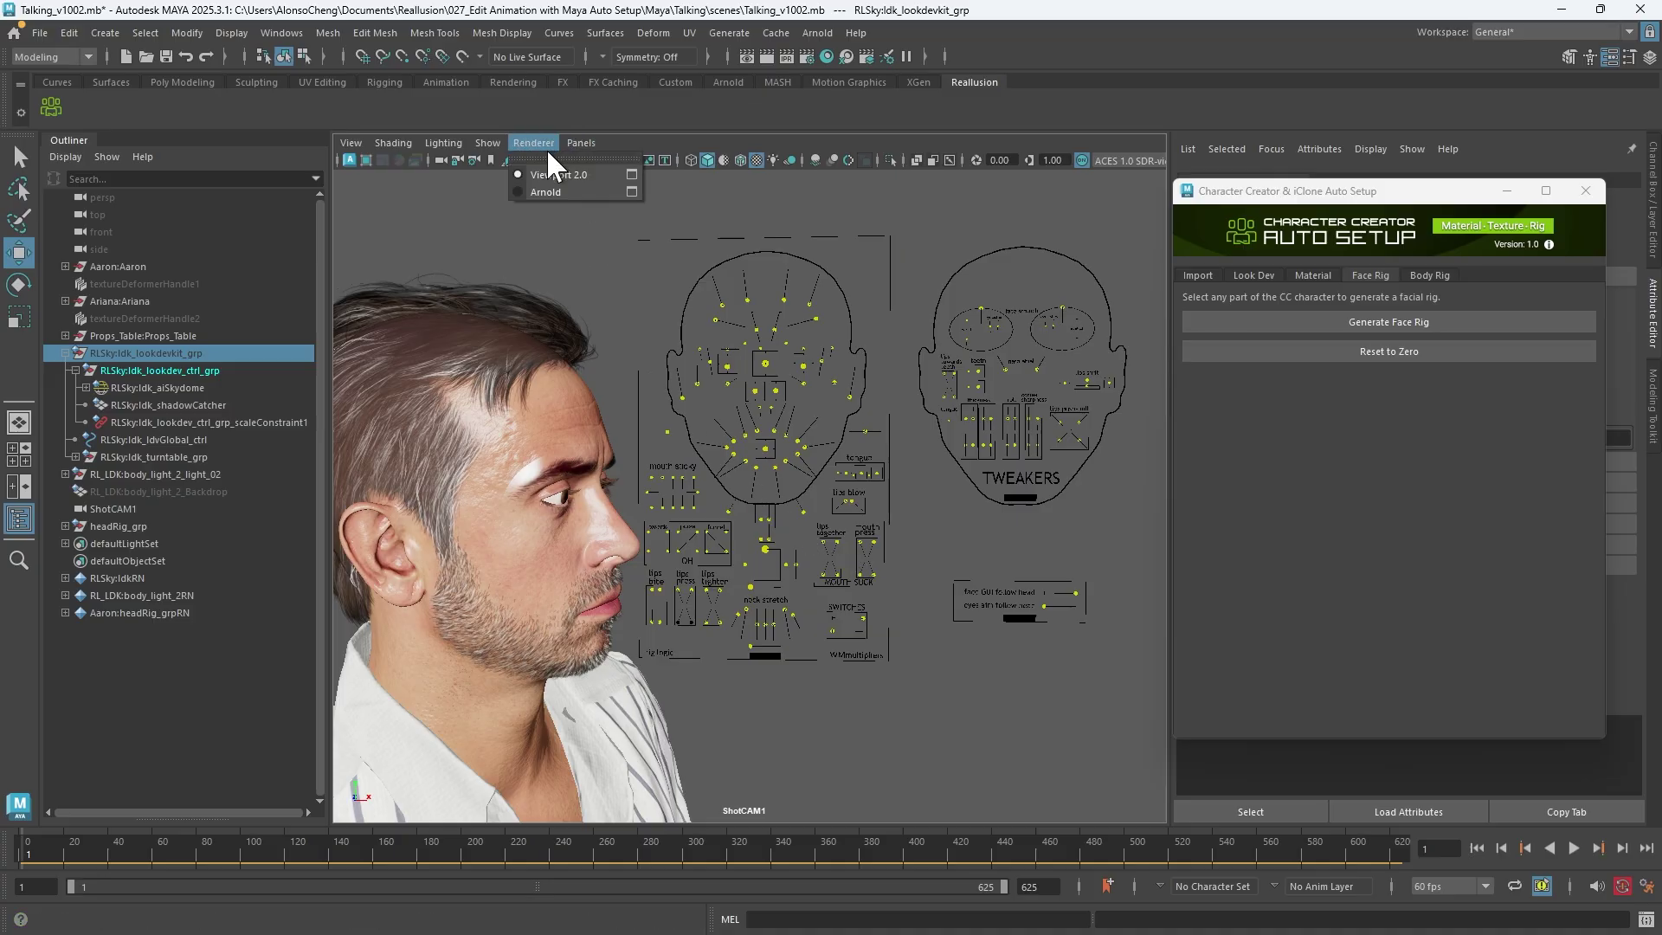
{"action": "left_click", "coordinate": [631, 174]}
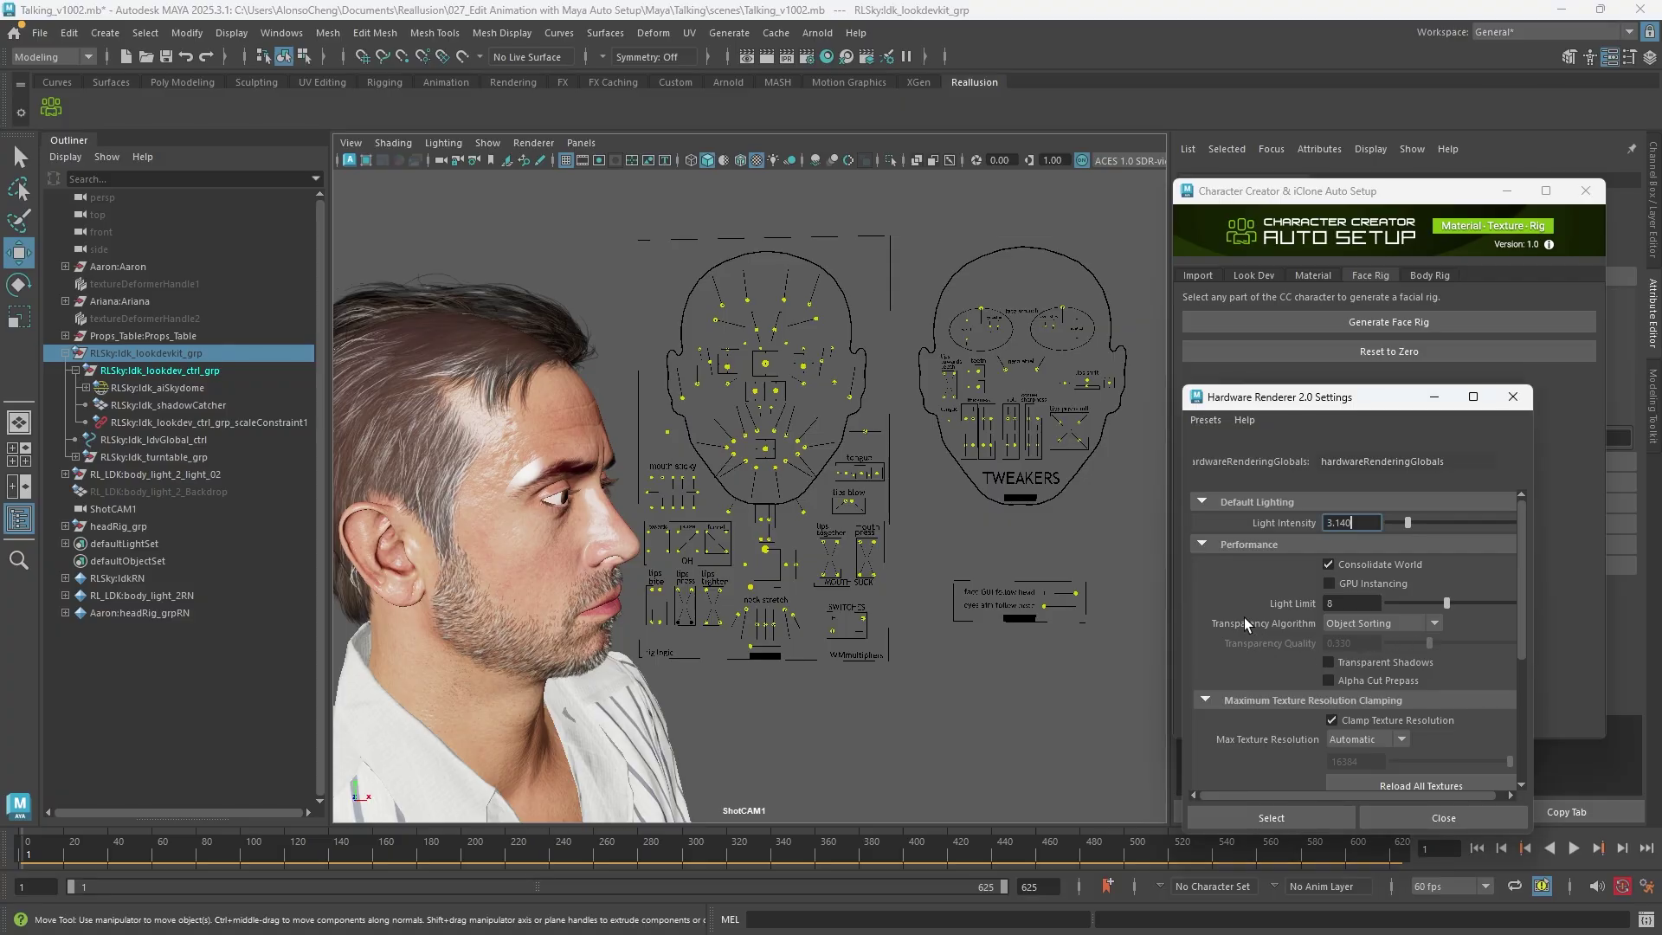
{"action": "scroll", "coordinate": [1244, 616], "scroll_direction": "down", "scroll_amount": 5}
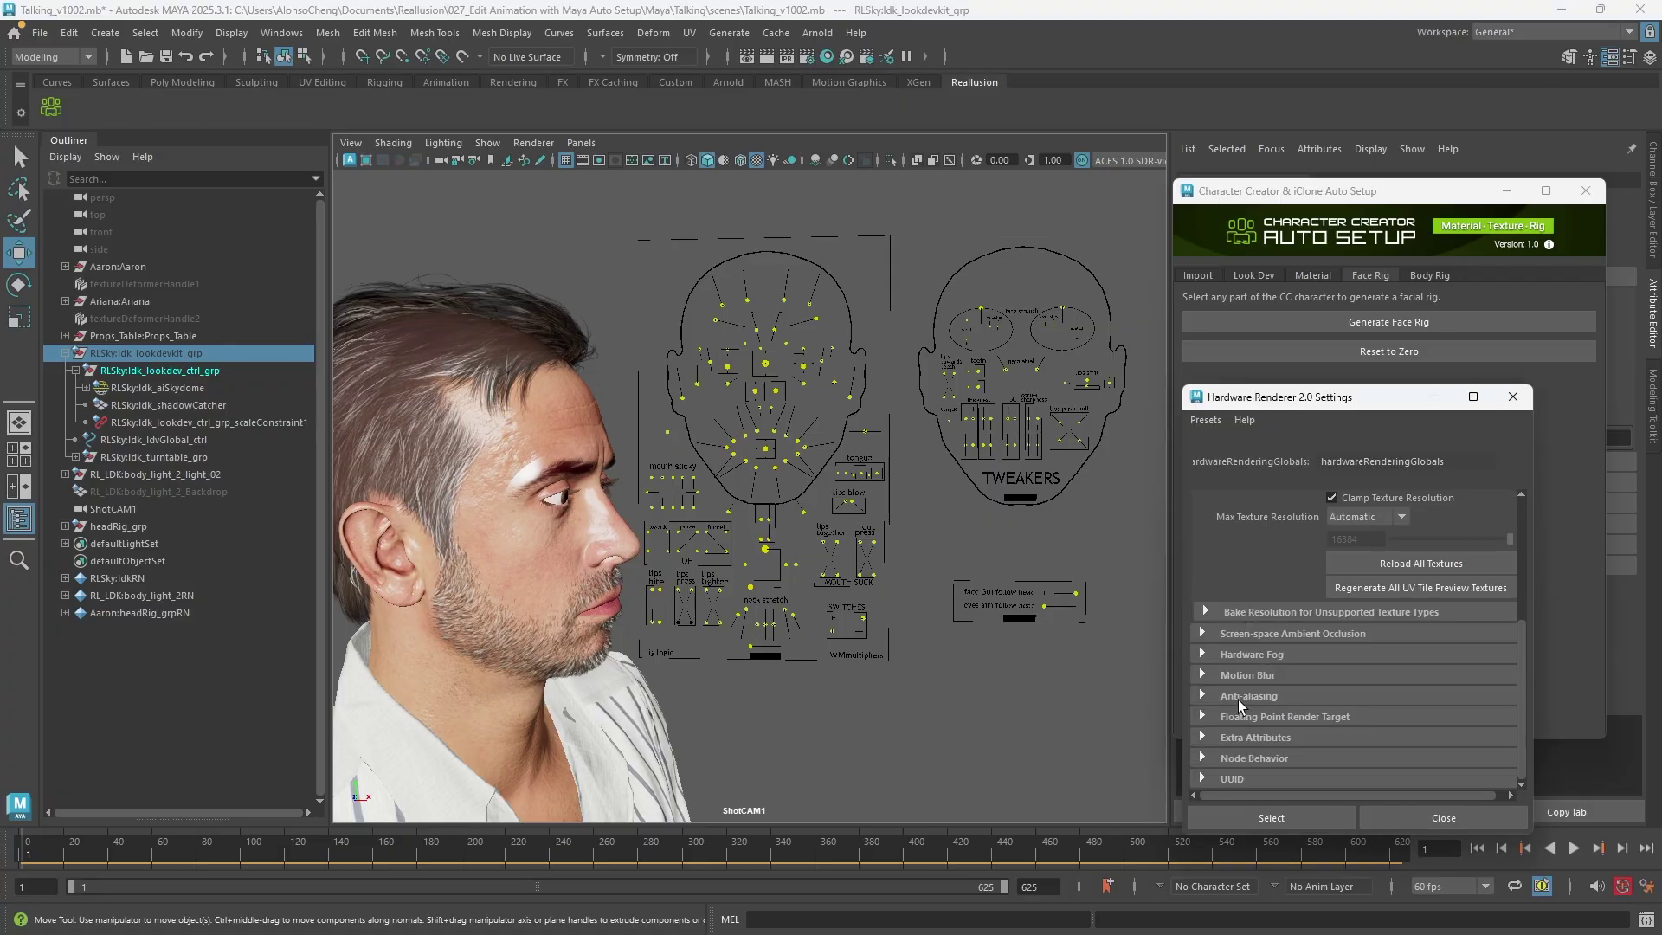
{"action": "left_click", "coordinate": [1238, 698]}
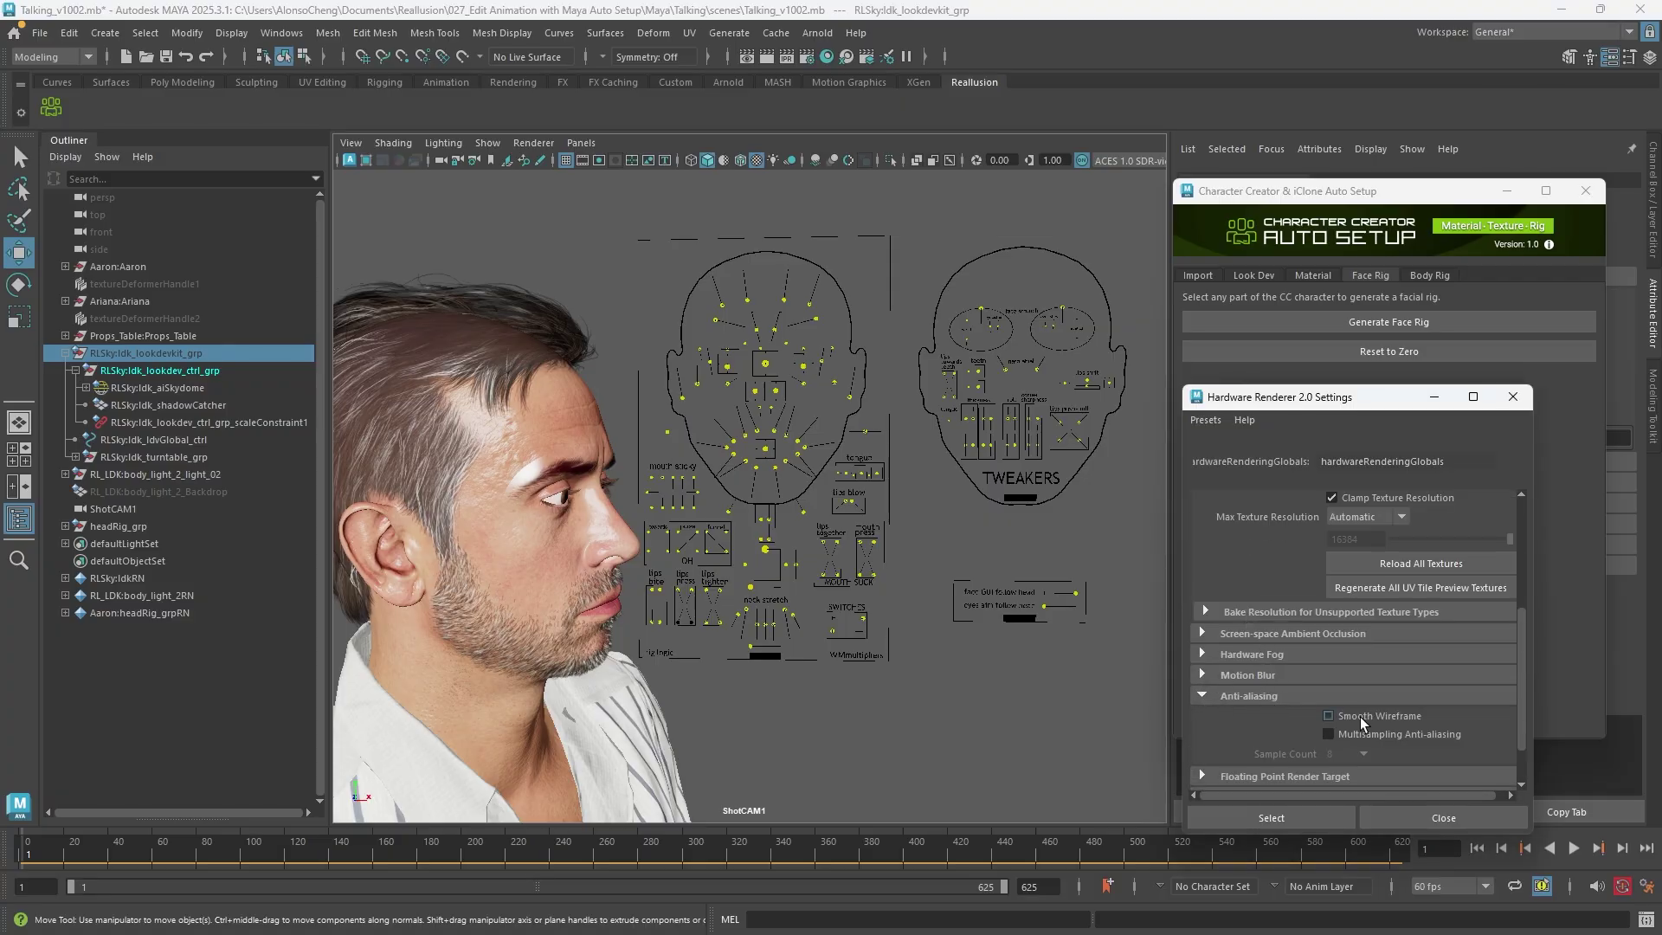
{"action": "left_click", "coordinate": [1343, 737]}
{"action": "left_click", "coordinate": [1349, 755]}
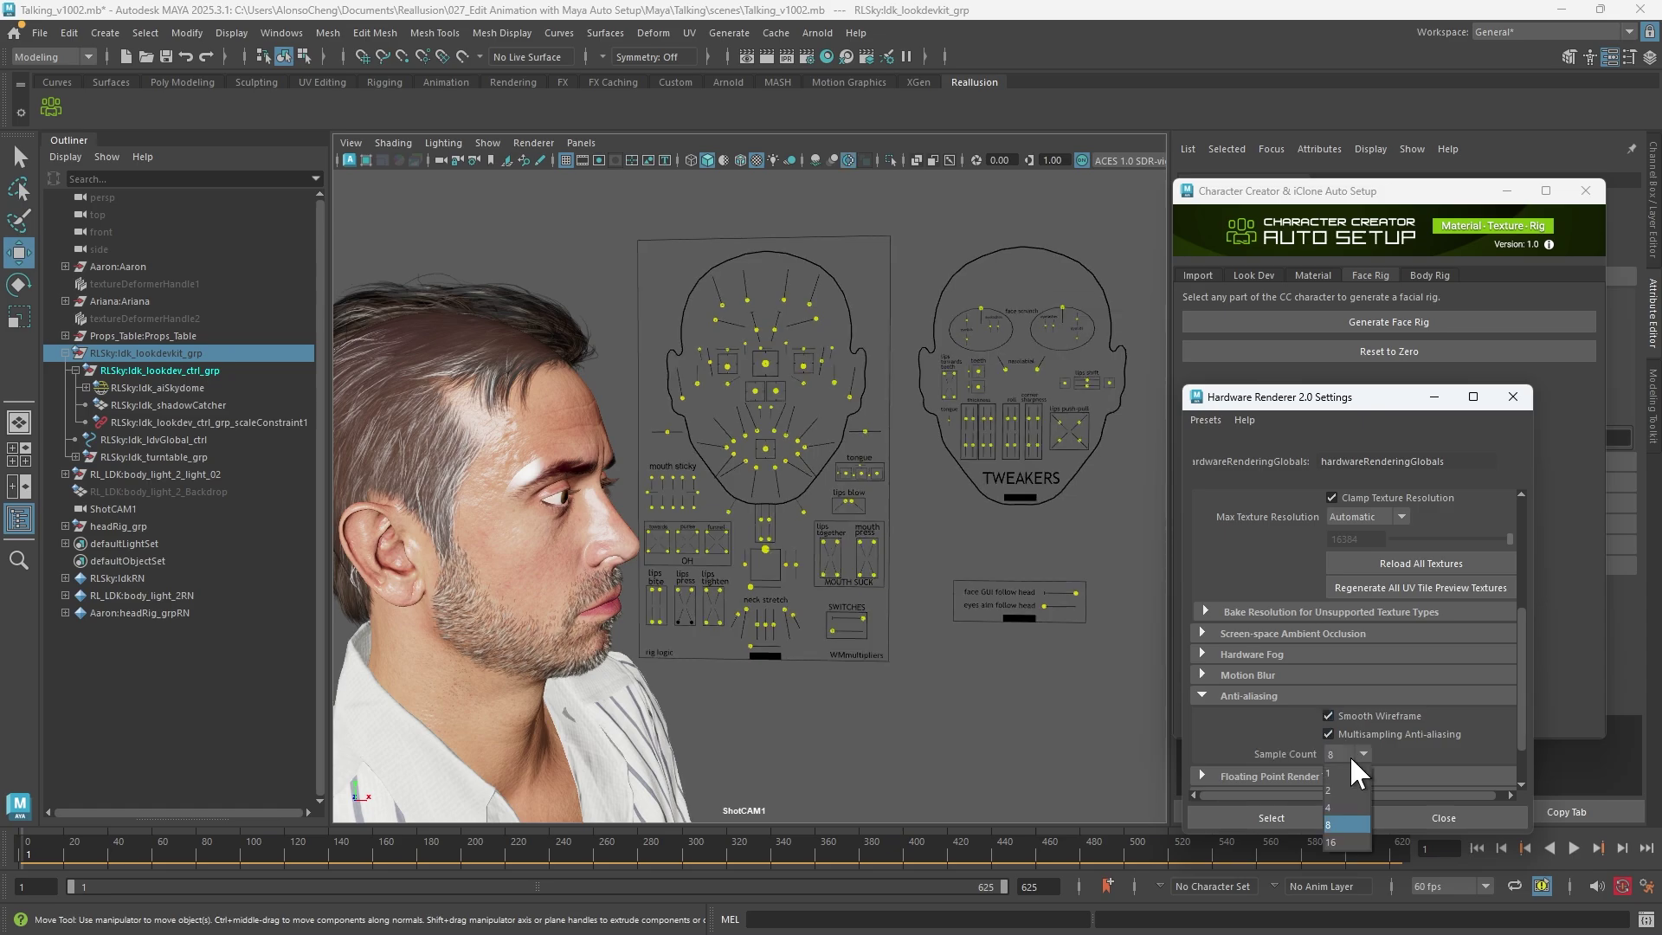
{"action": "left_click", "coordinate": [1347, 841]}
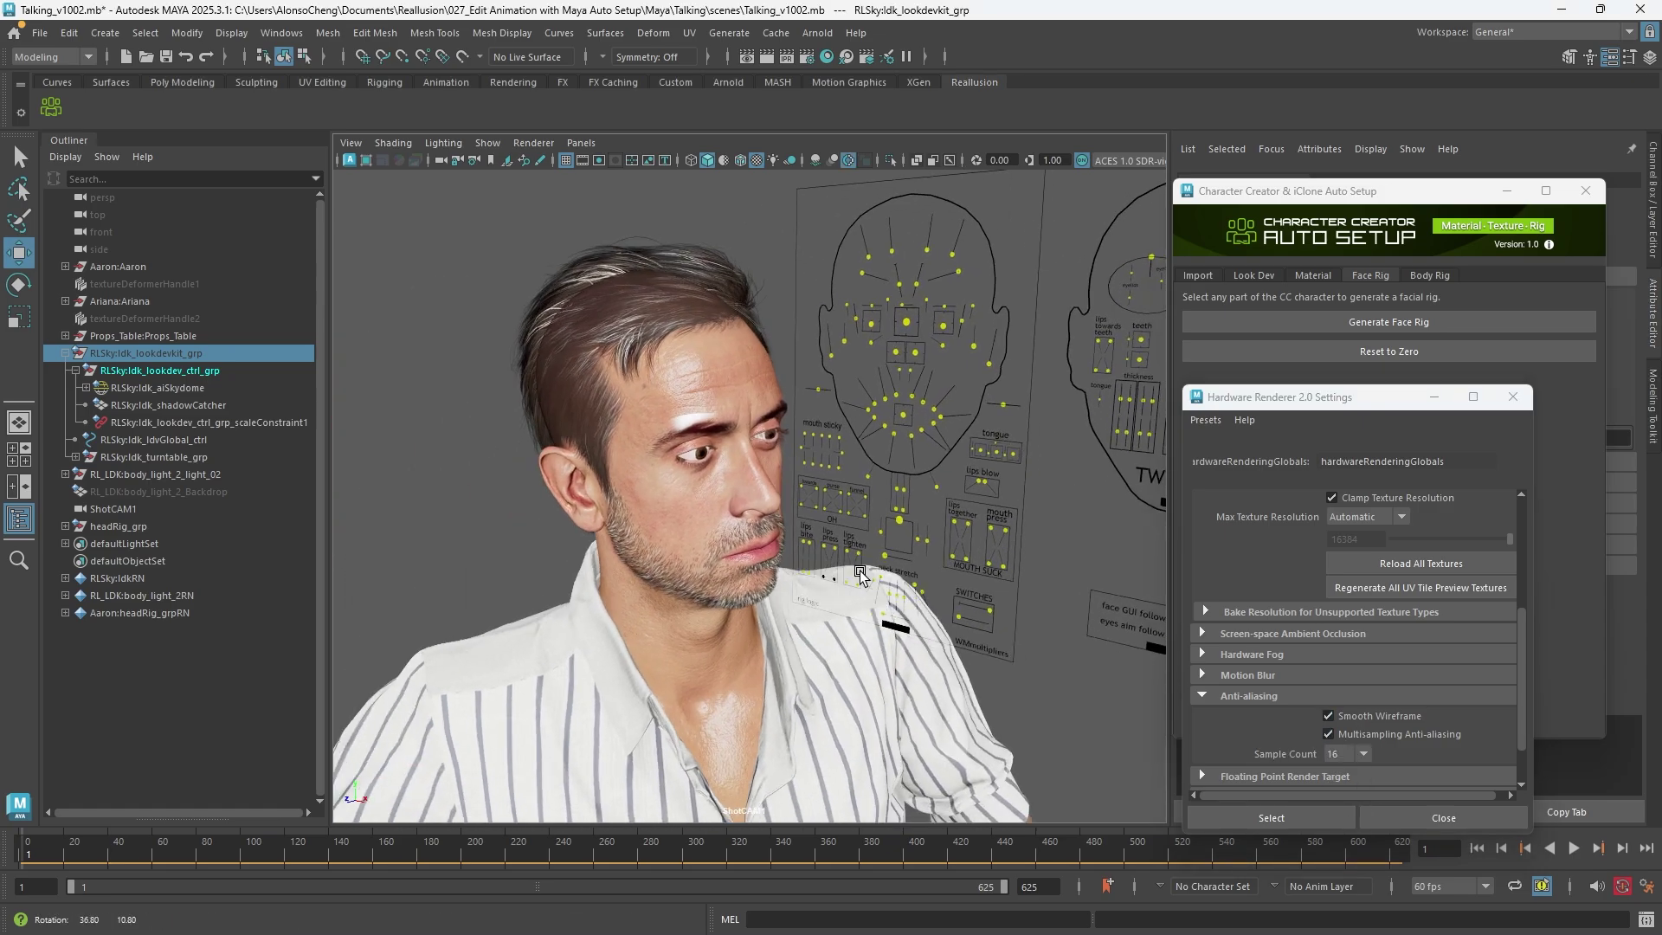
Set the transparency algorithm to Depth Peeling and play back to check the hair
{"action": "left_click_drag", "start_coordinate": [873, 572], "coordinate": [914, 623], "text": "alt"}
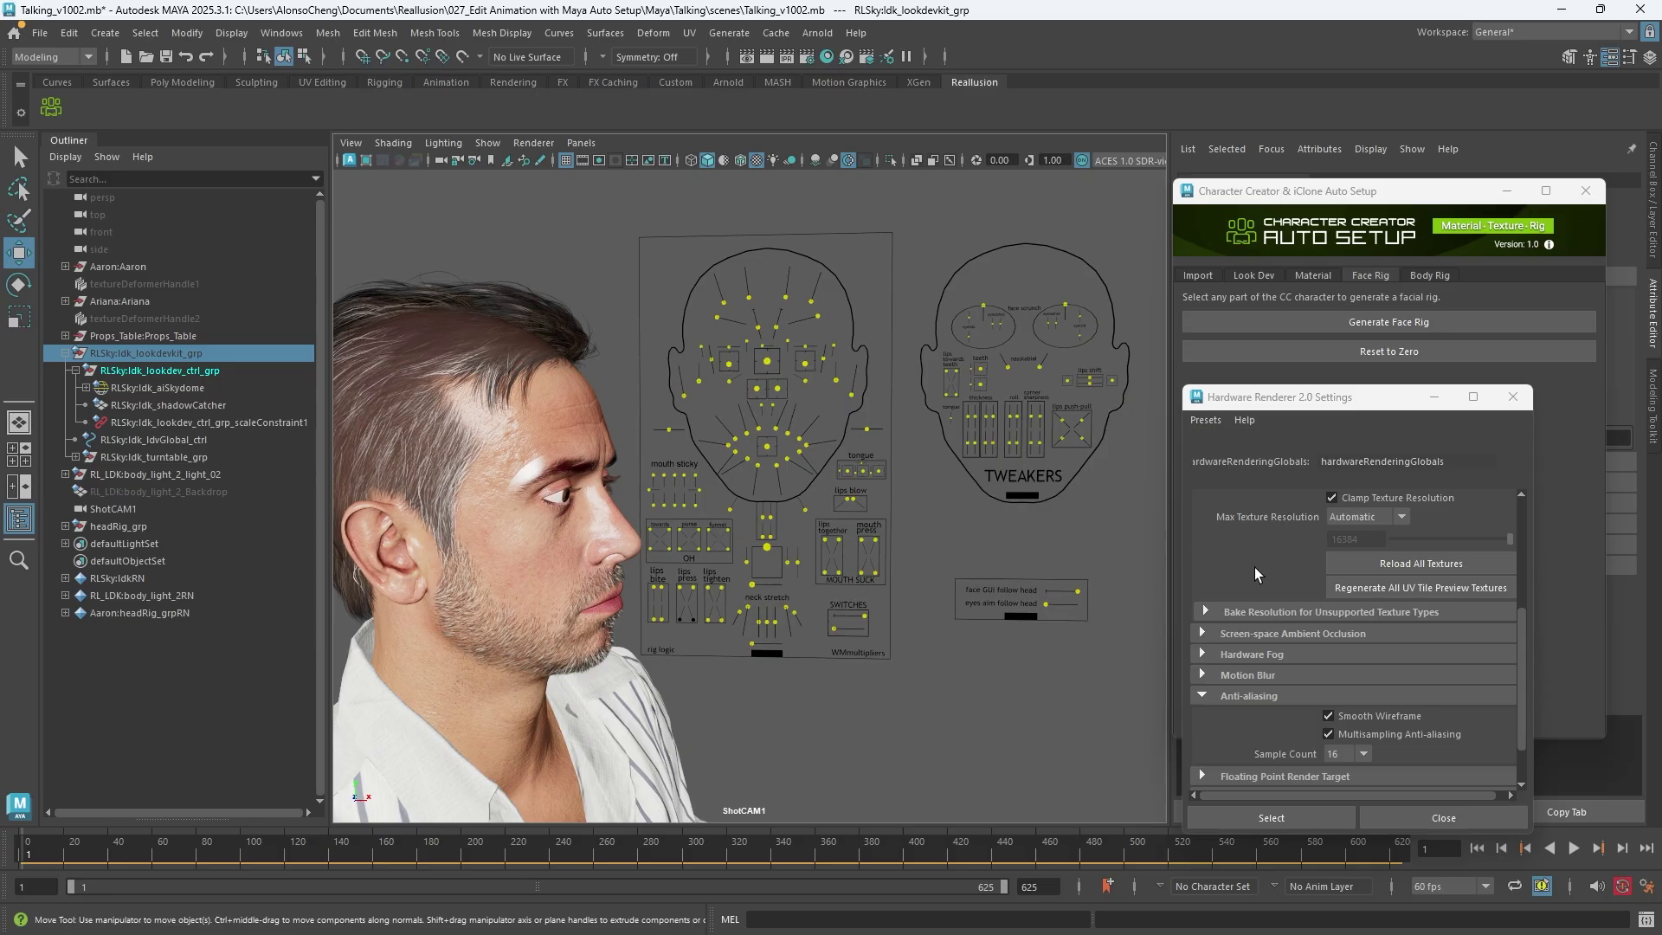
{"action": "scroll", "coordinate": [1255, 568], "scroll_direction": "up", "scroll_amount": 5}
{"action": "right_click_drag", "start_coordinate": [681, 493], "coordinate": [697, 362], "text": "alt"}
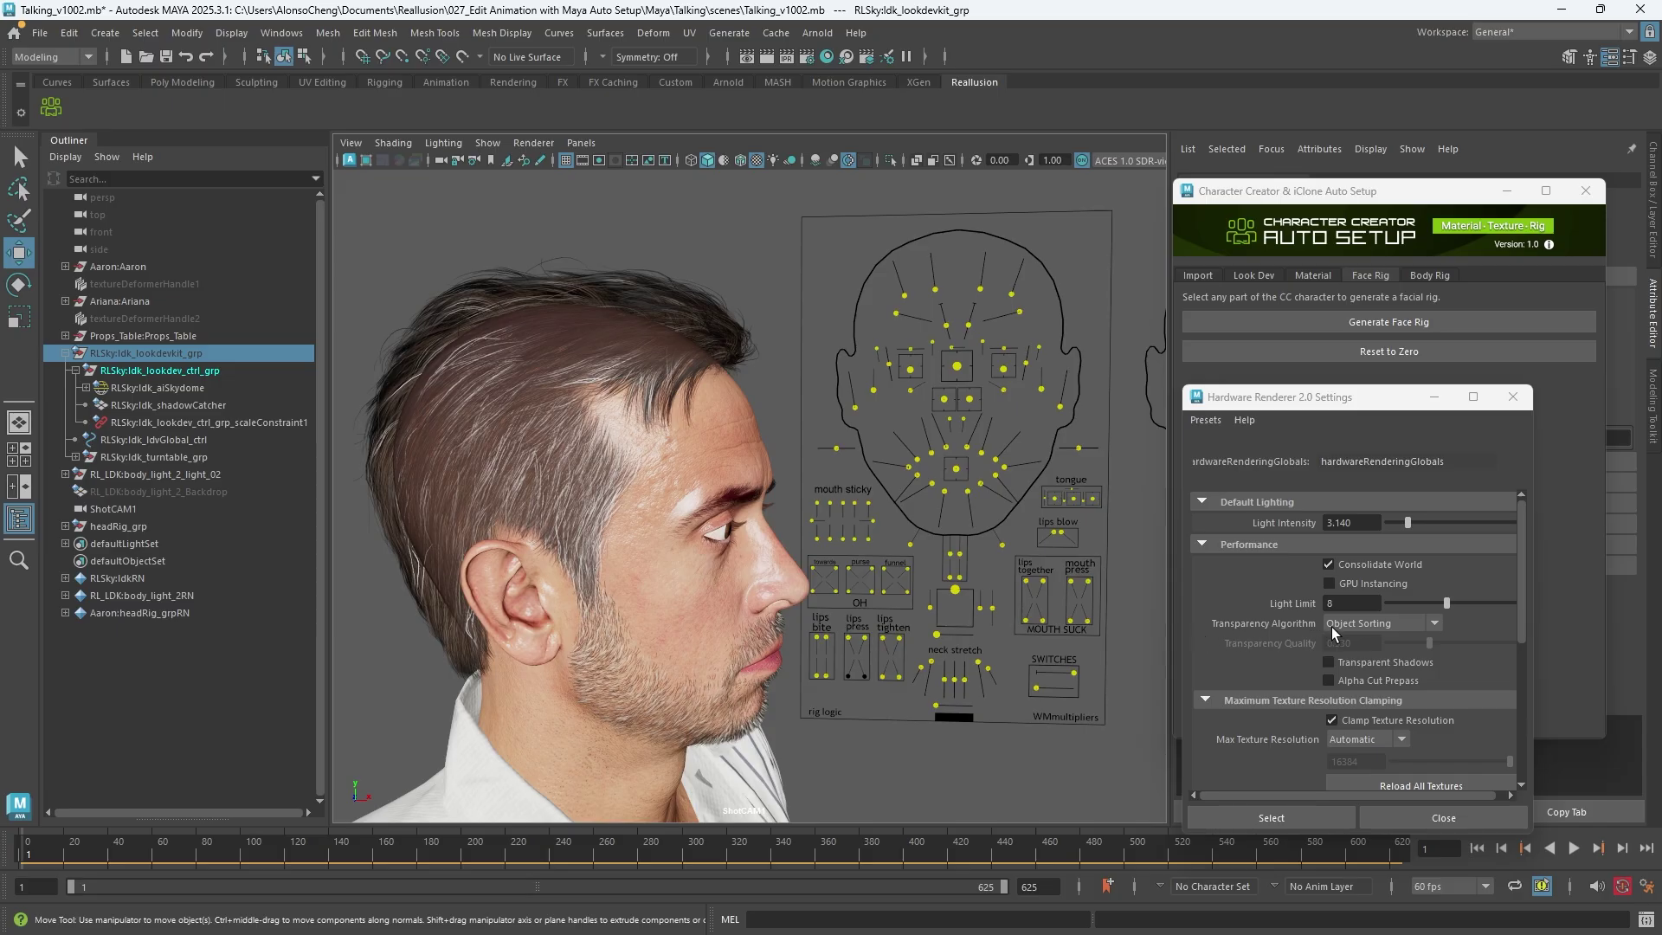
{"action": "left_click", "coordinate": [1344, 628]}
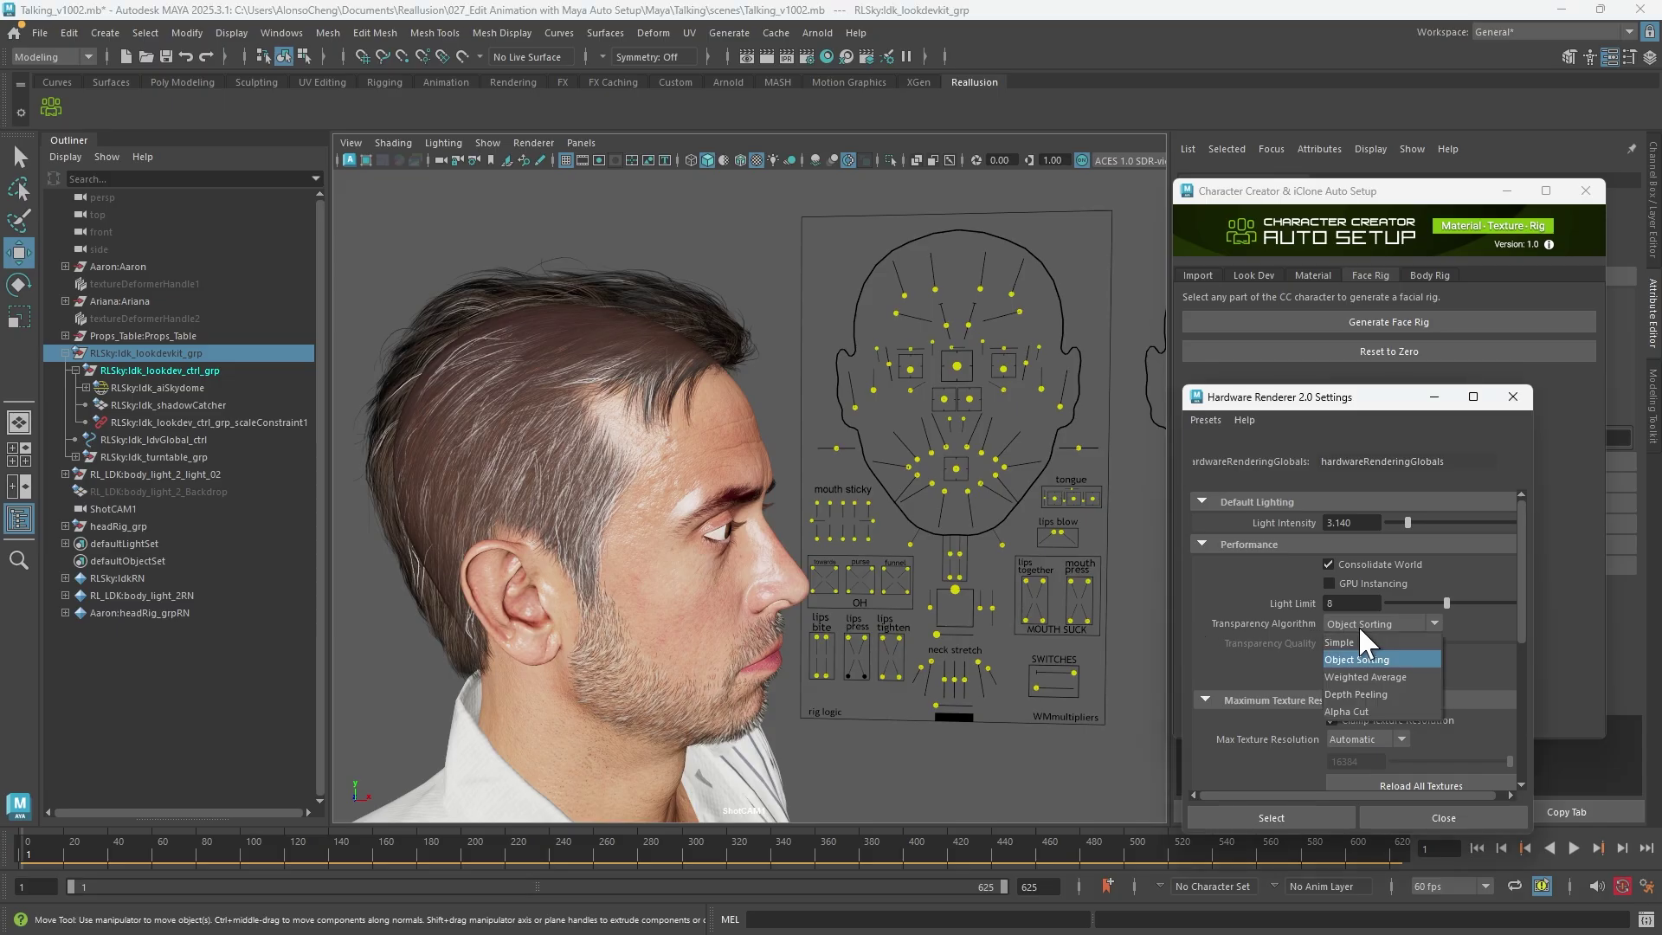
{"action": "left_click", "coordinate": [1407, 693]}
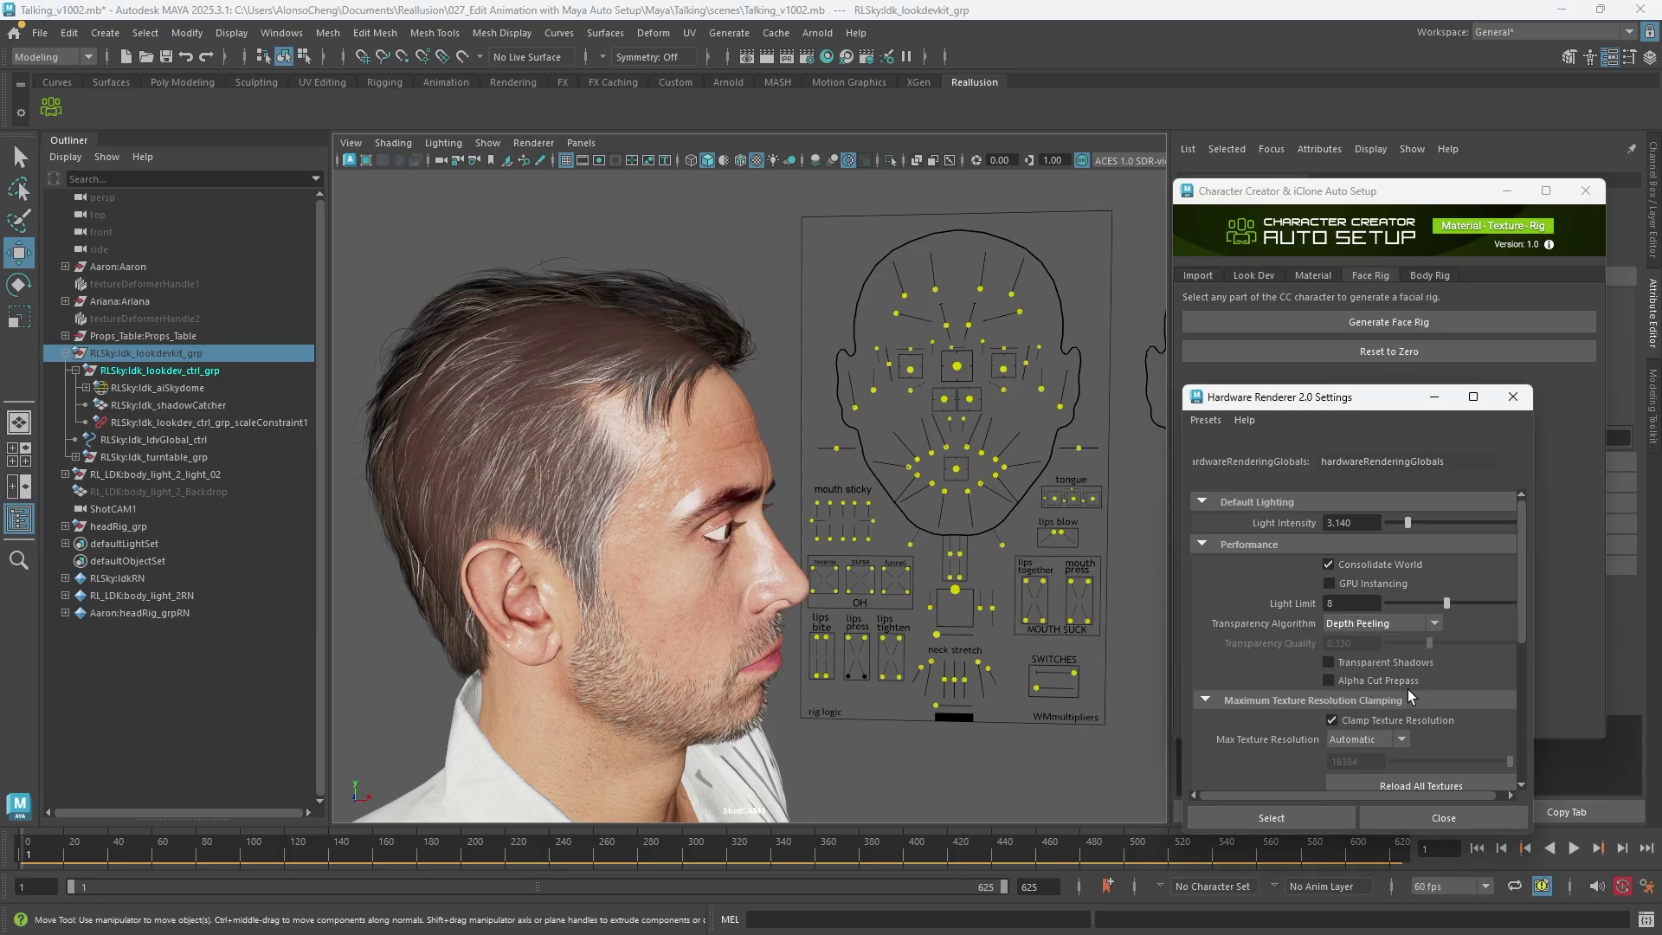
{"action": "left_click", "coordinate": [1517, 398]}
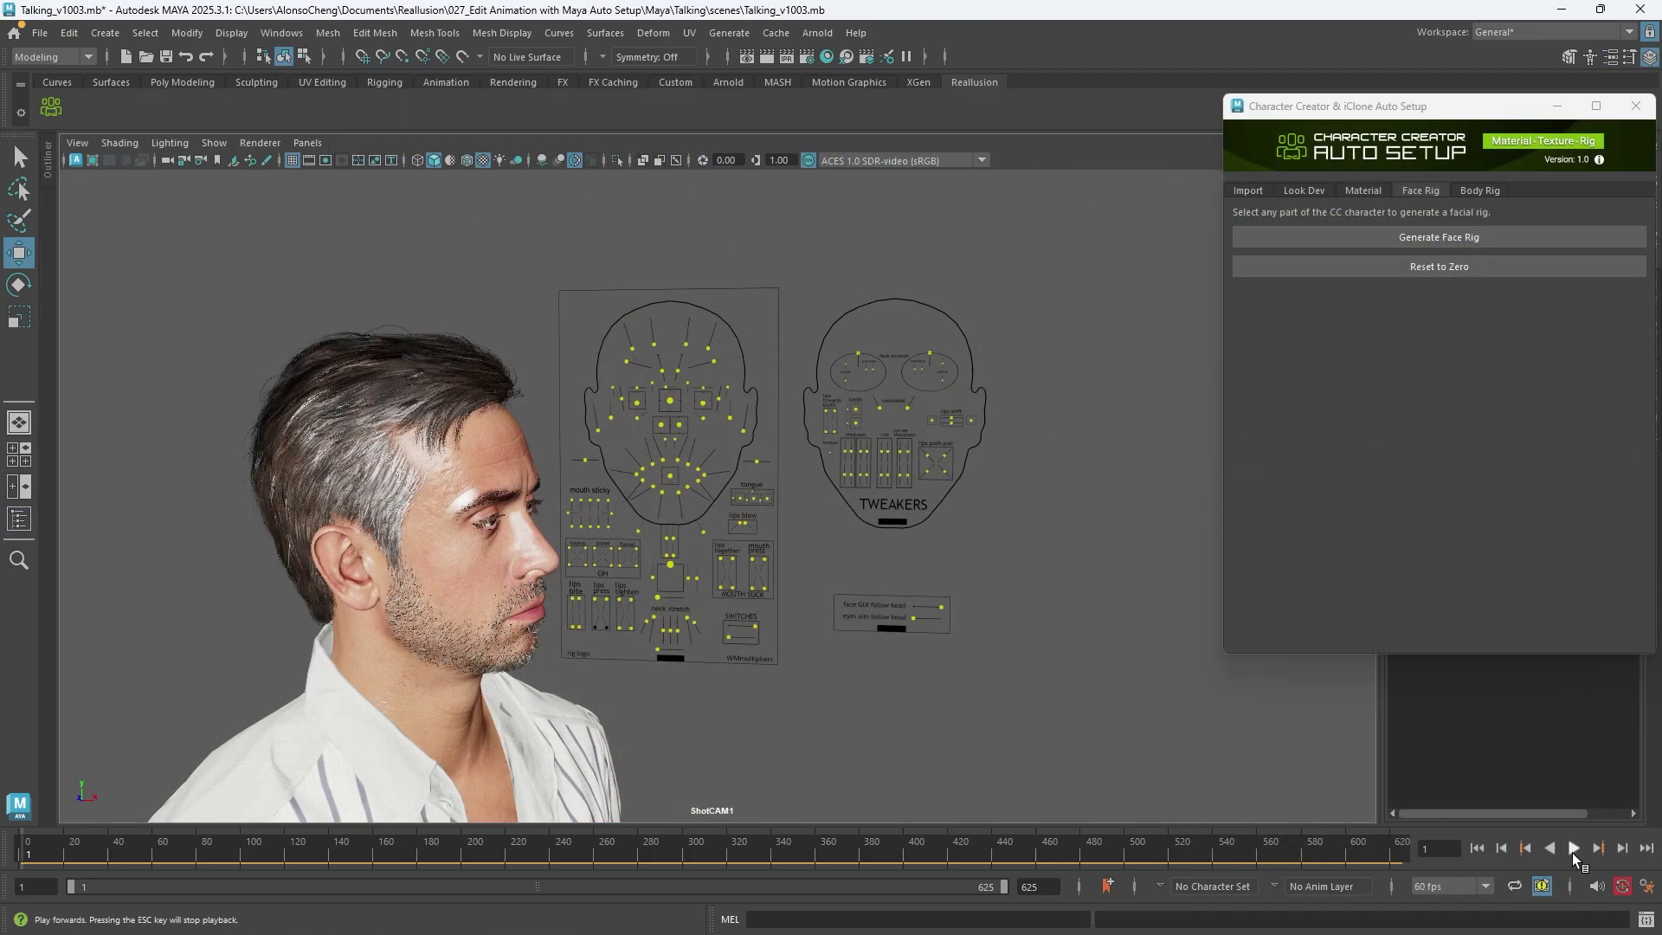
{"action": "left_click", "coordinate": [1571, 853]}
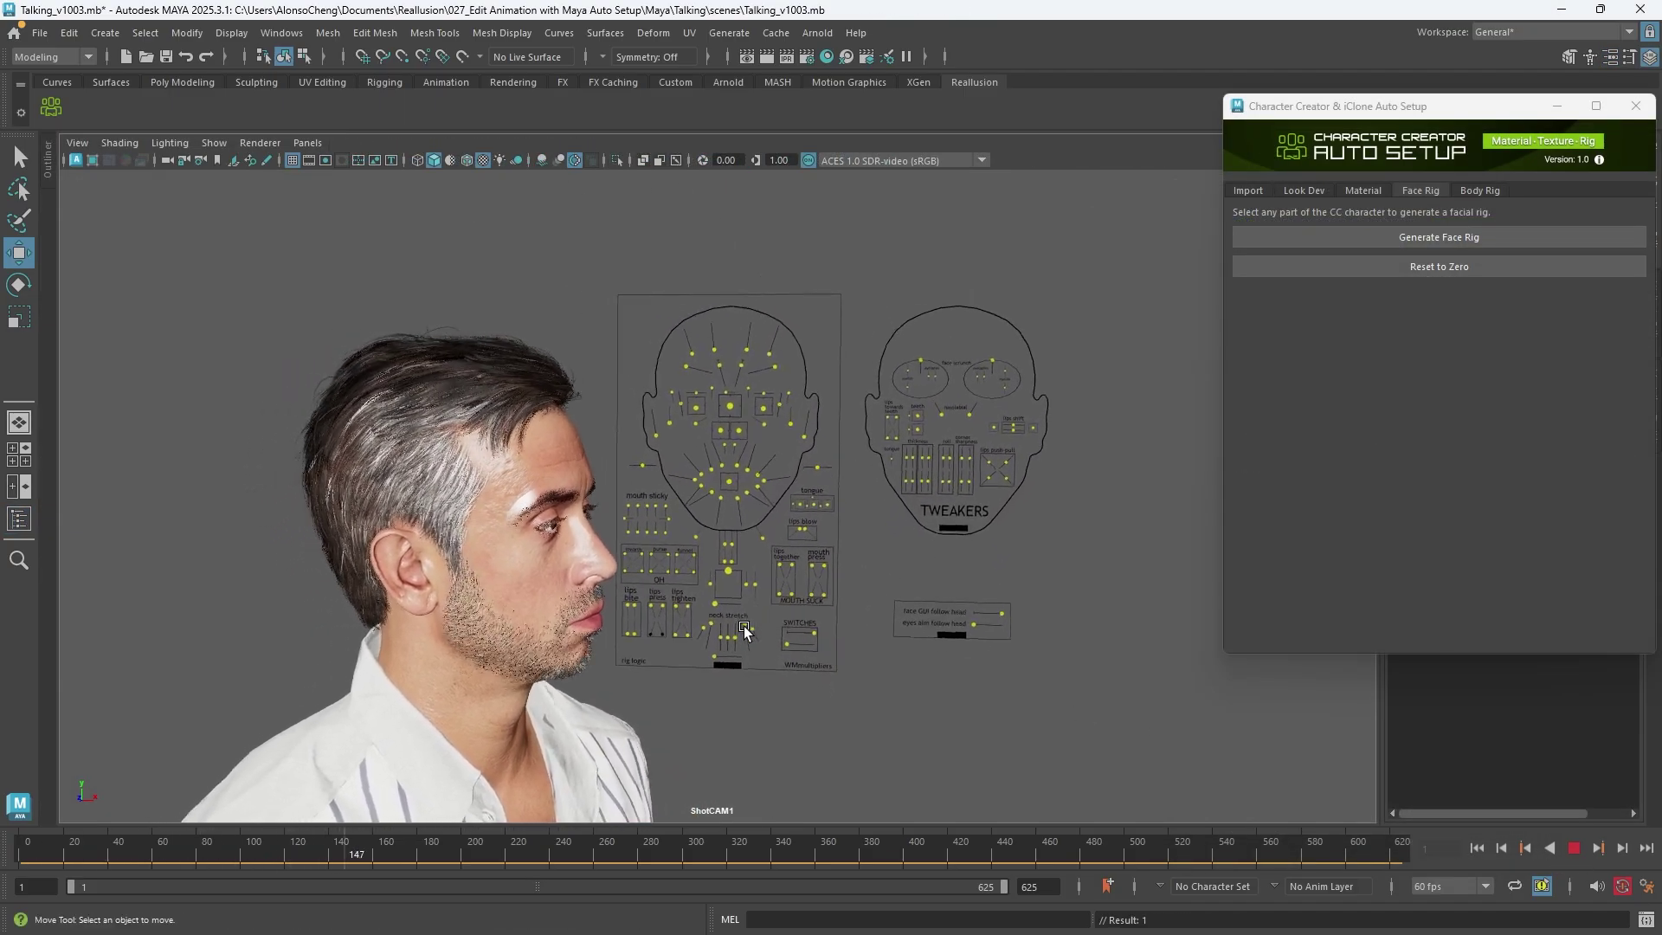
Stop playback, turn face GUI follow head off, replay, and select headRig_grp
{"action": "key", "text": "Escape"}
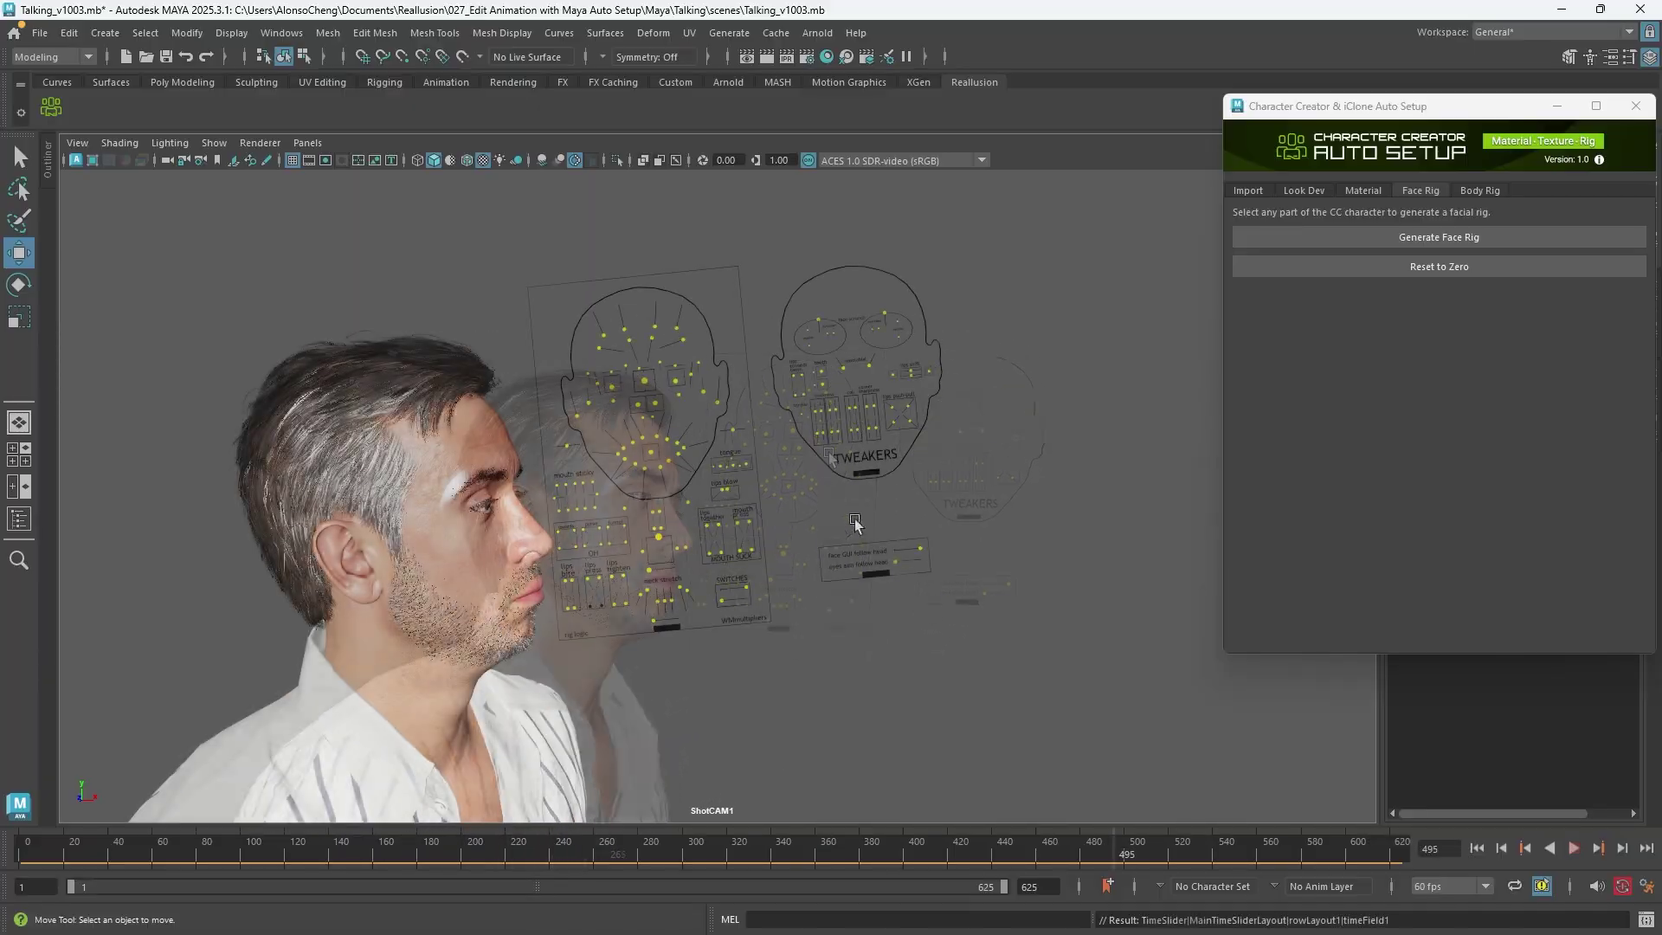
{"action": "scroll", "coordinate": [880, 547], "scroll_direction": "up", "scroll_amount": 10}
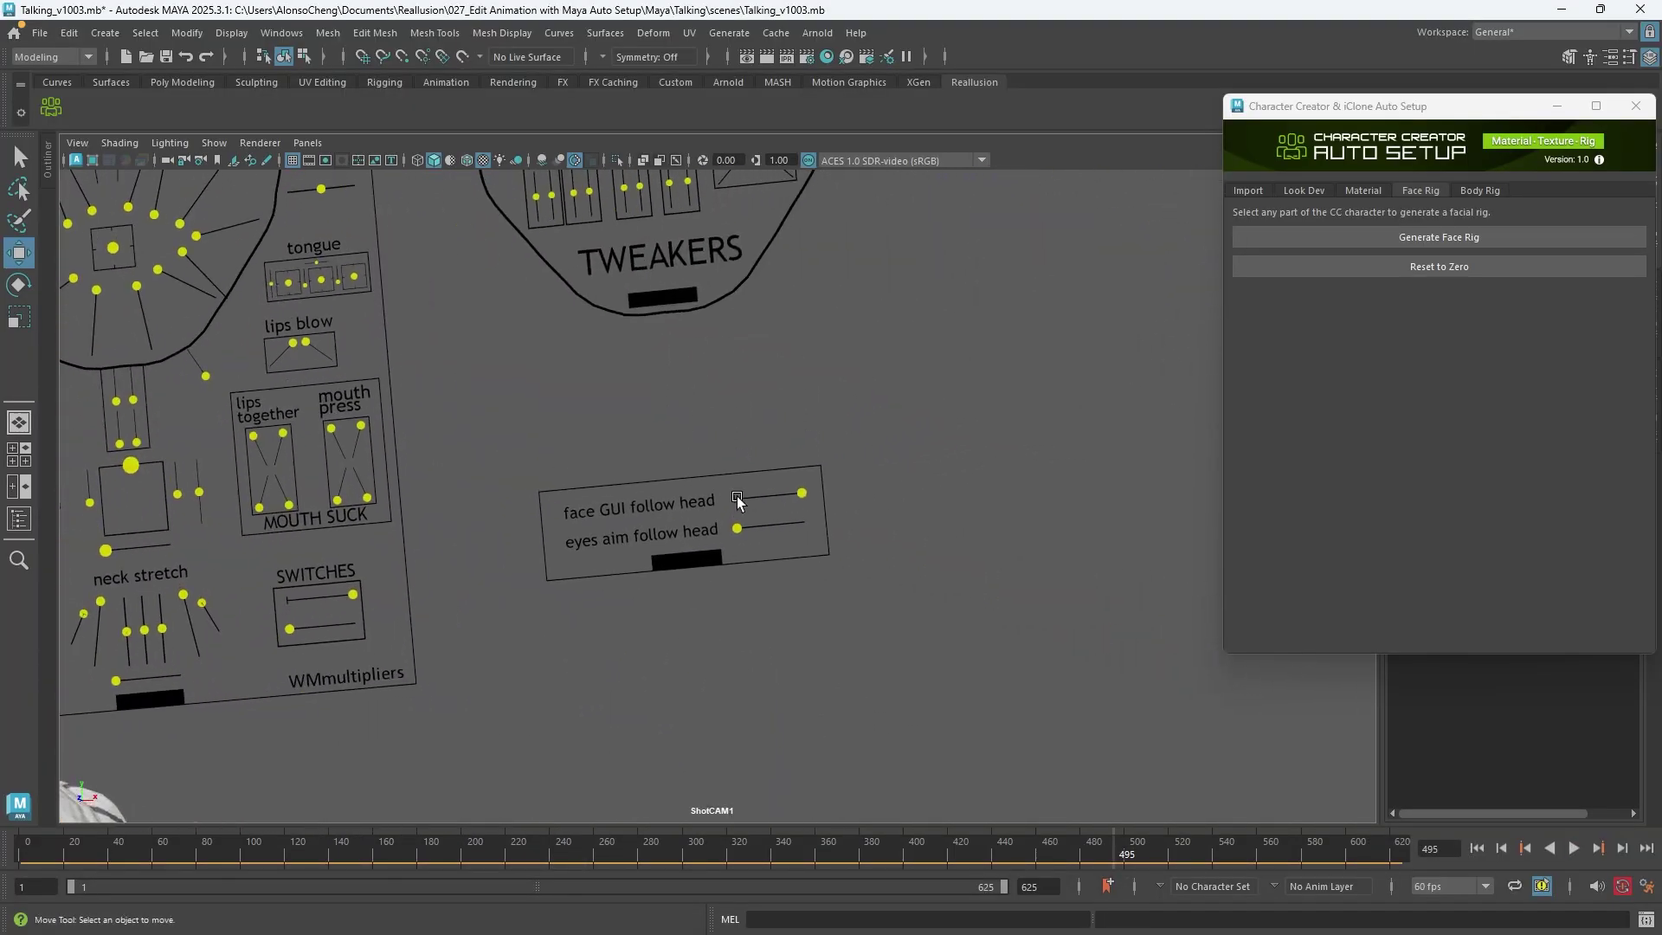
{"action": "scroll", "coordinate": [738, 498], "scroll_direction": "up", "scroll_amount": 4}
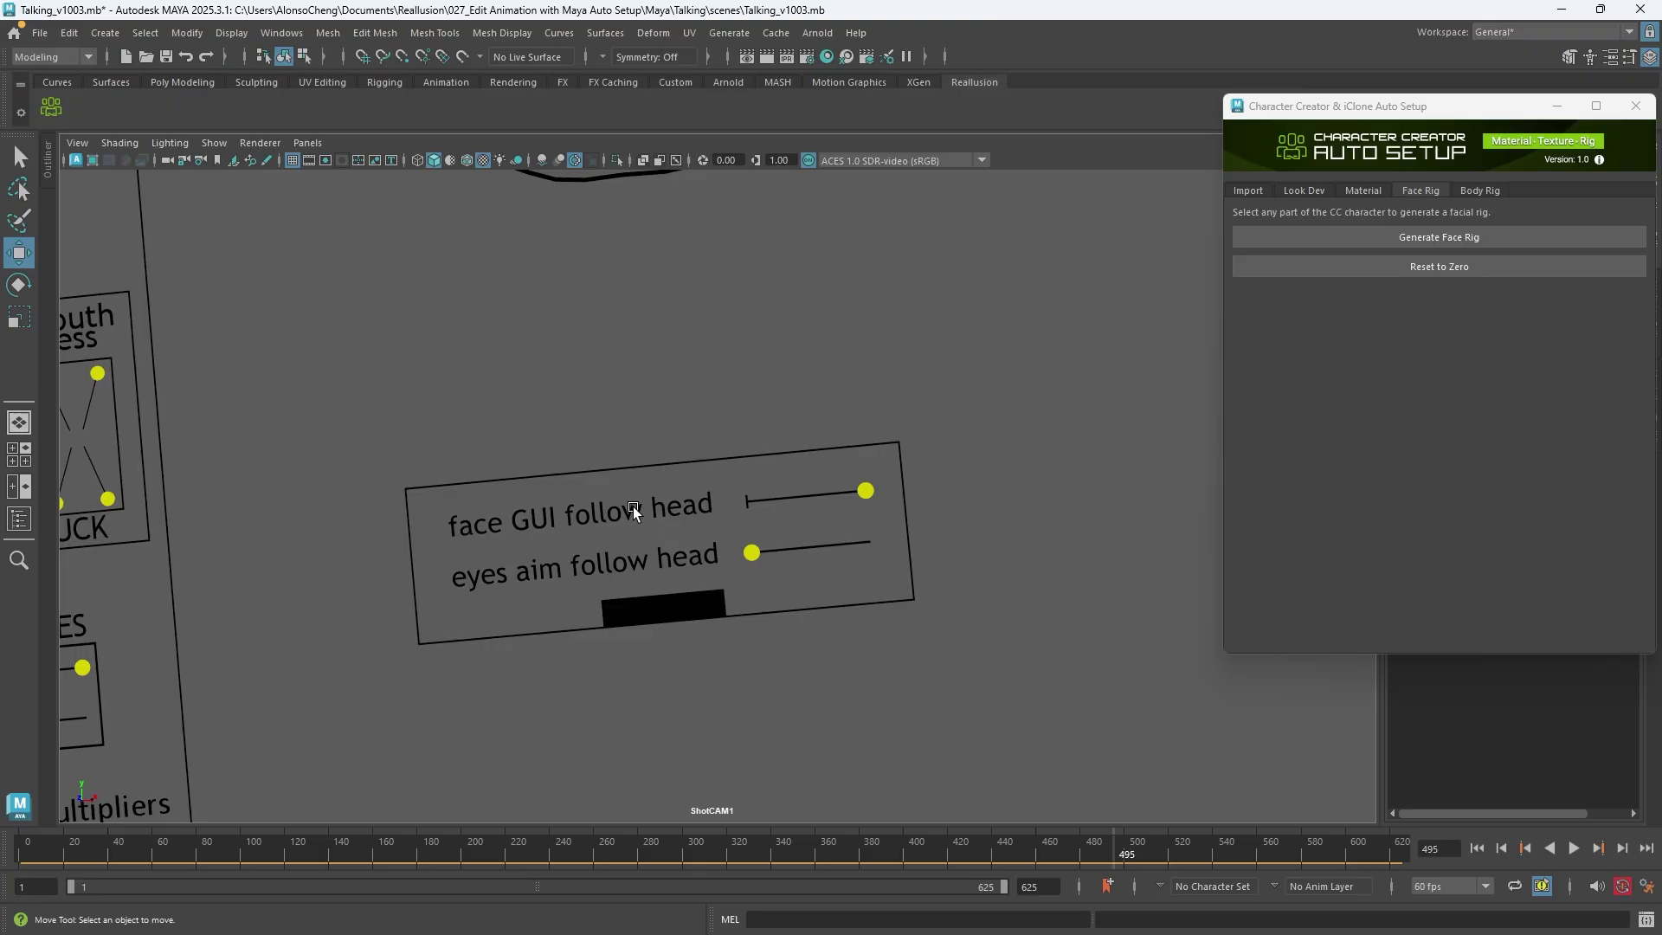
{"action": "left_click_drag", "start_coordinate": [866, 490], "coordinate": [779, 485]}
{"action": "scroll", "coordinate": [891, 482], "scroll_direction": "down", "scroll_amount": 10}
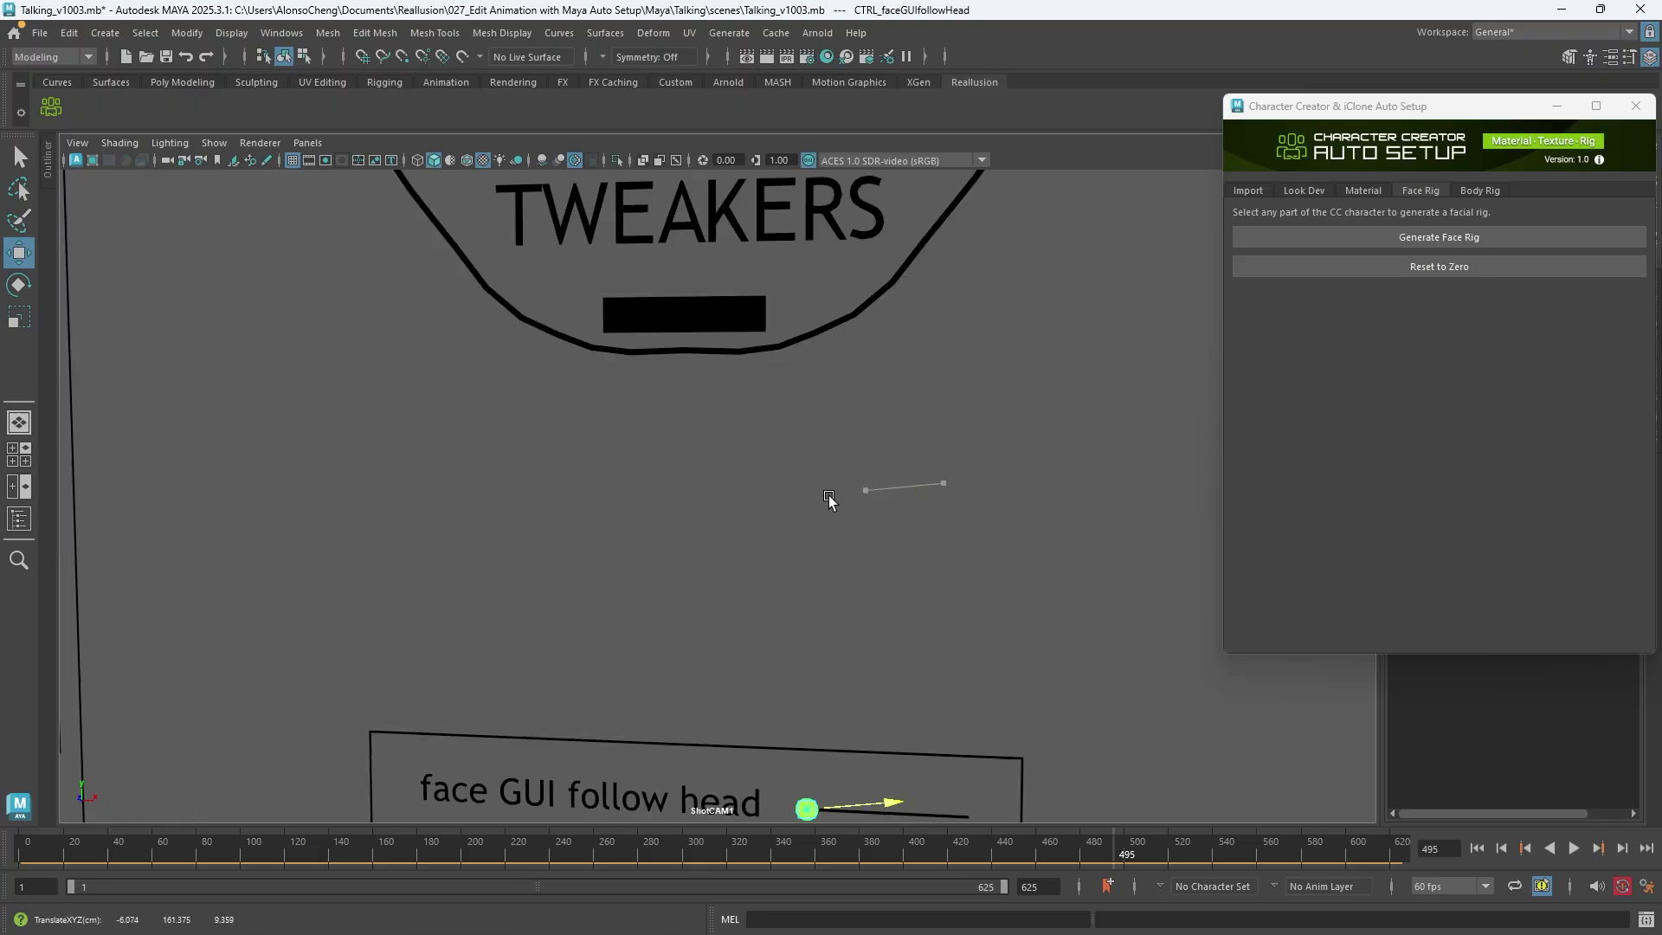
{"action": "left_click", "coordinate": [1573, 848]}
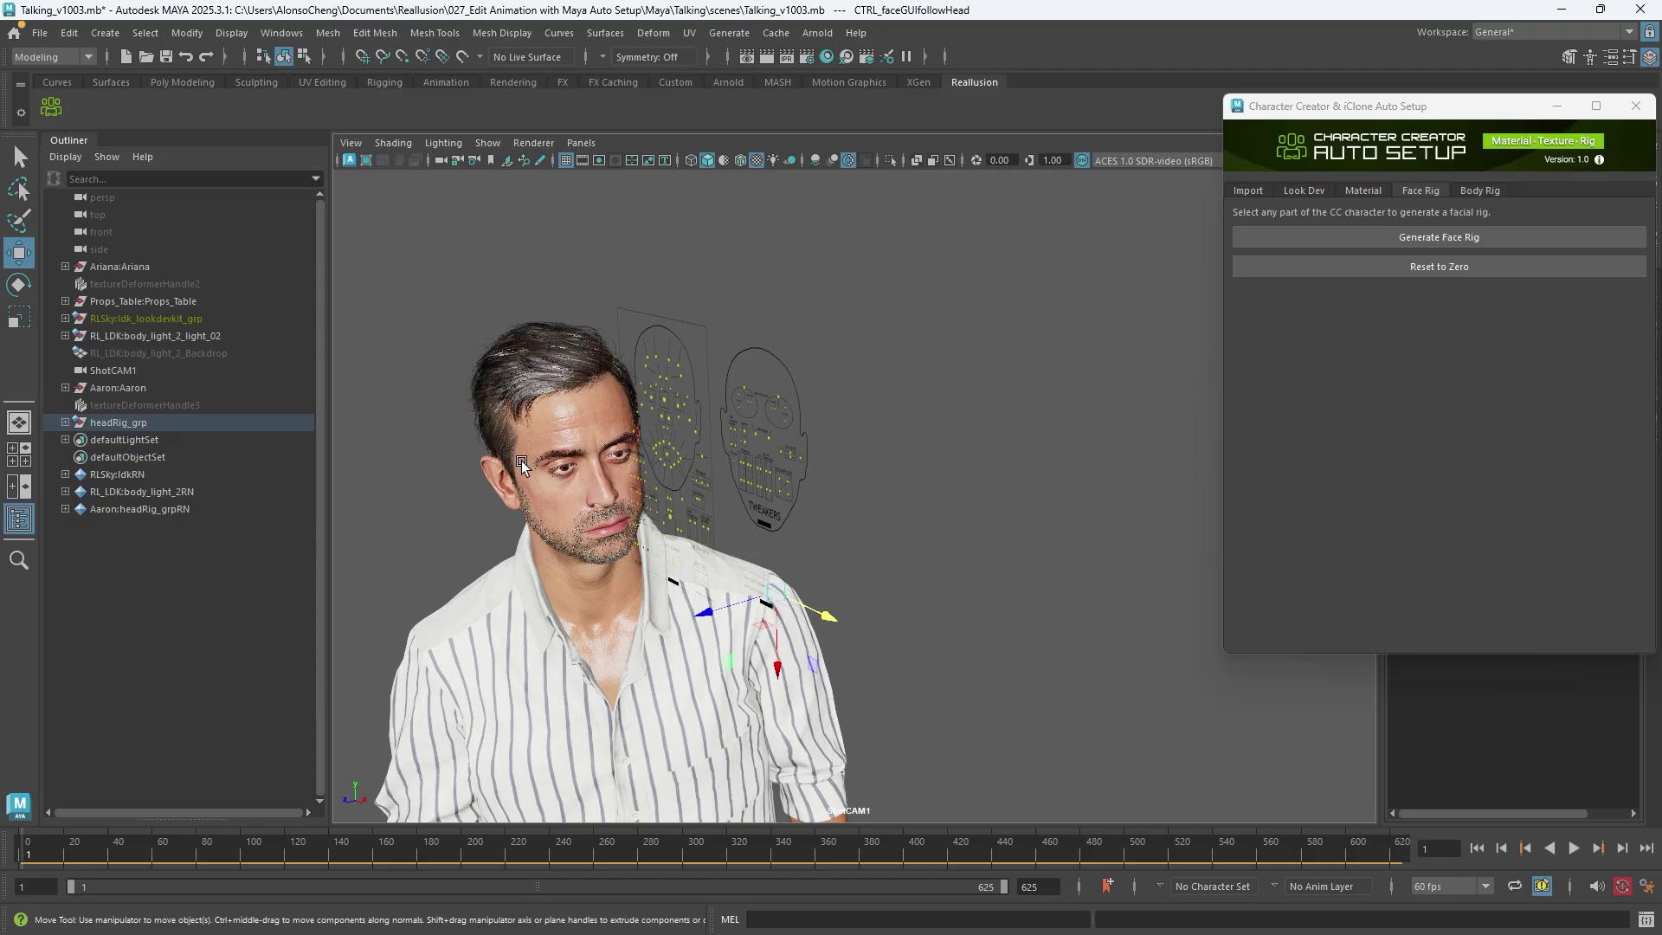
{"action": "left_click", "coordinate": [221, 424]}
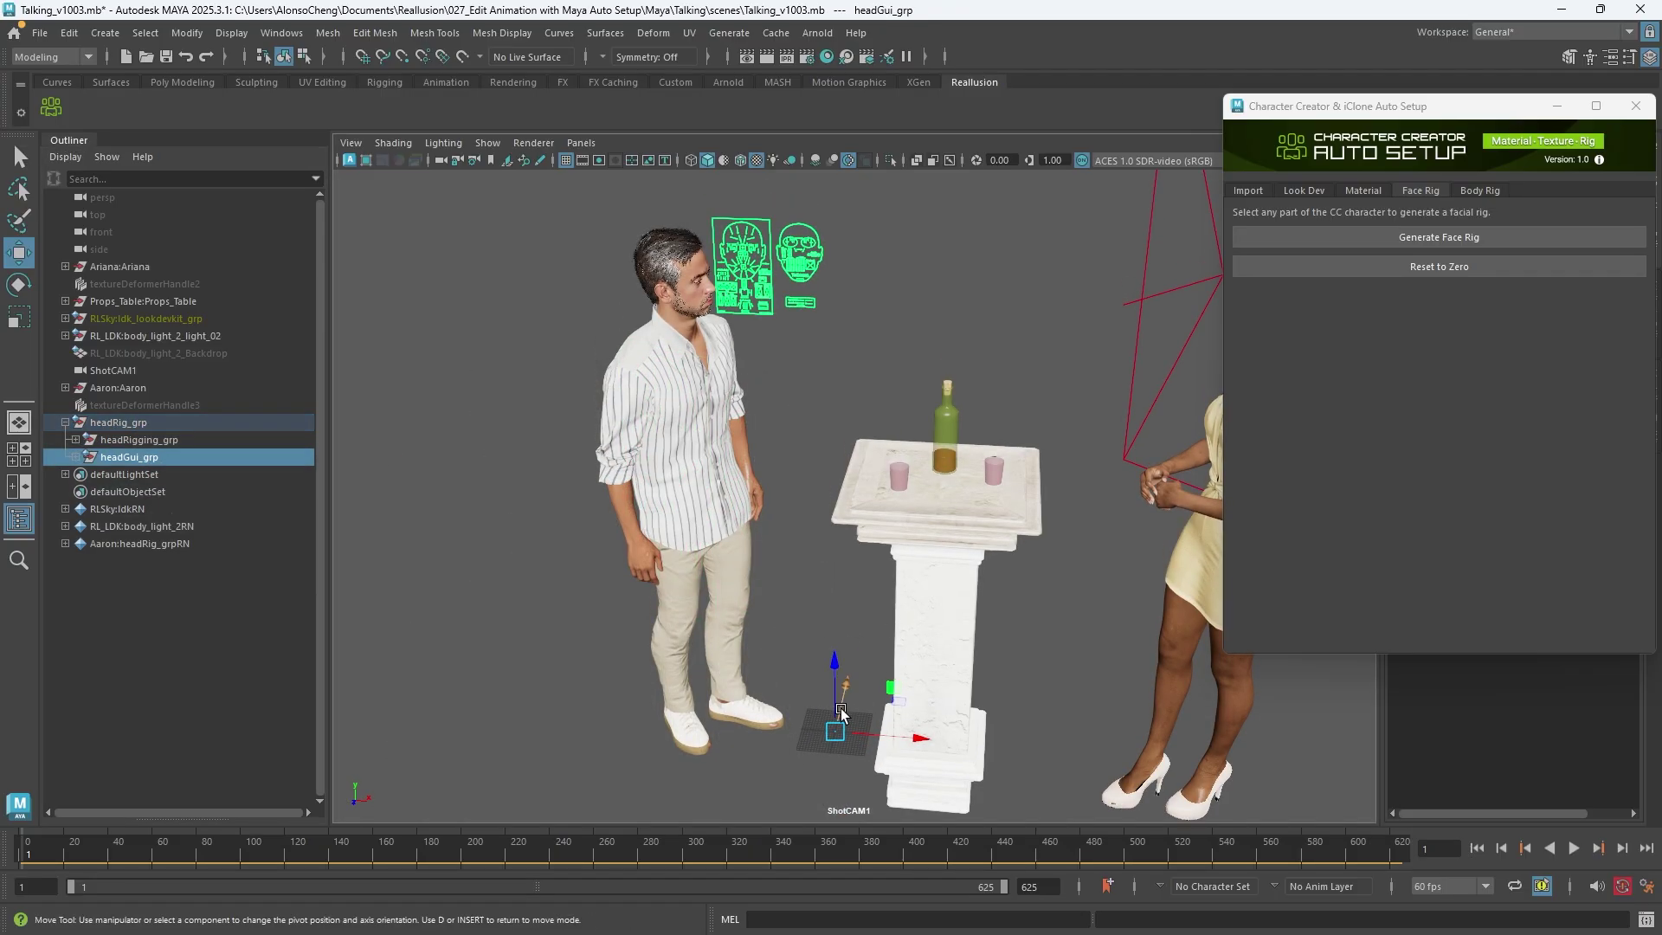
Move the headGui_grp pivot to the face panel's corner
{"action": "key", "text": "d"}
{"action": "scroll", "coordinate": [746, 433], "scroll_direction": "up", "scroll_amount": 5}
{"action": "left_click_drag", "start_coordinate": [740, 441], "coordinate": [720, 481], "text": "alt"}
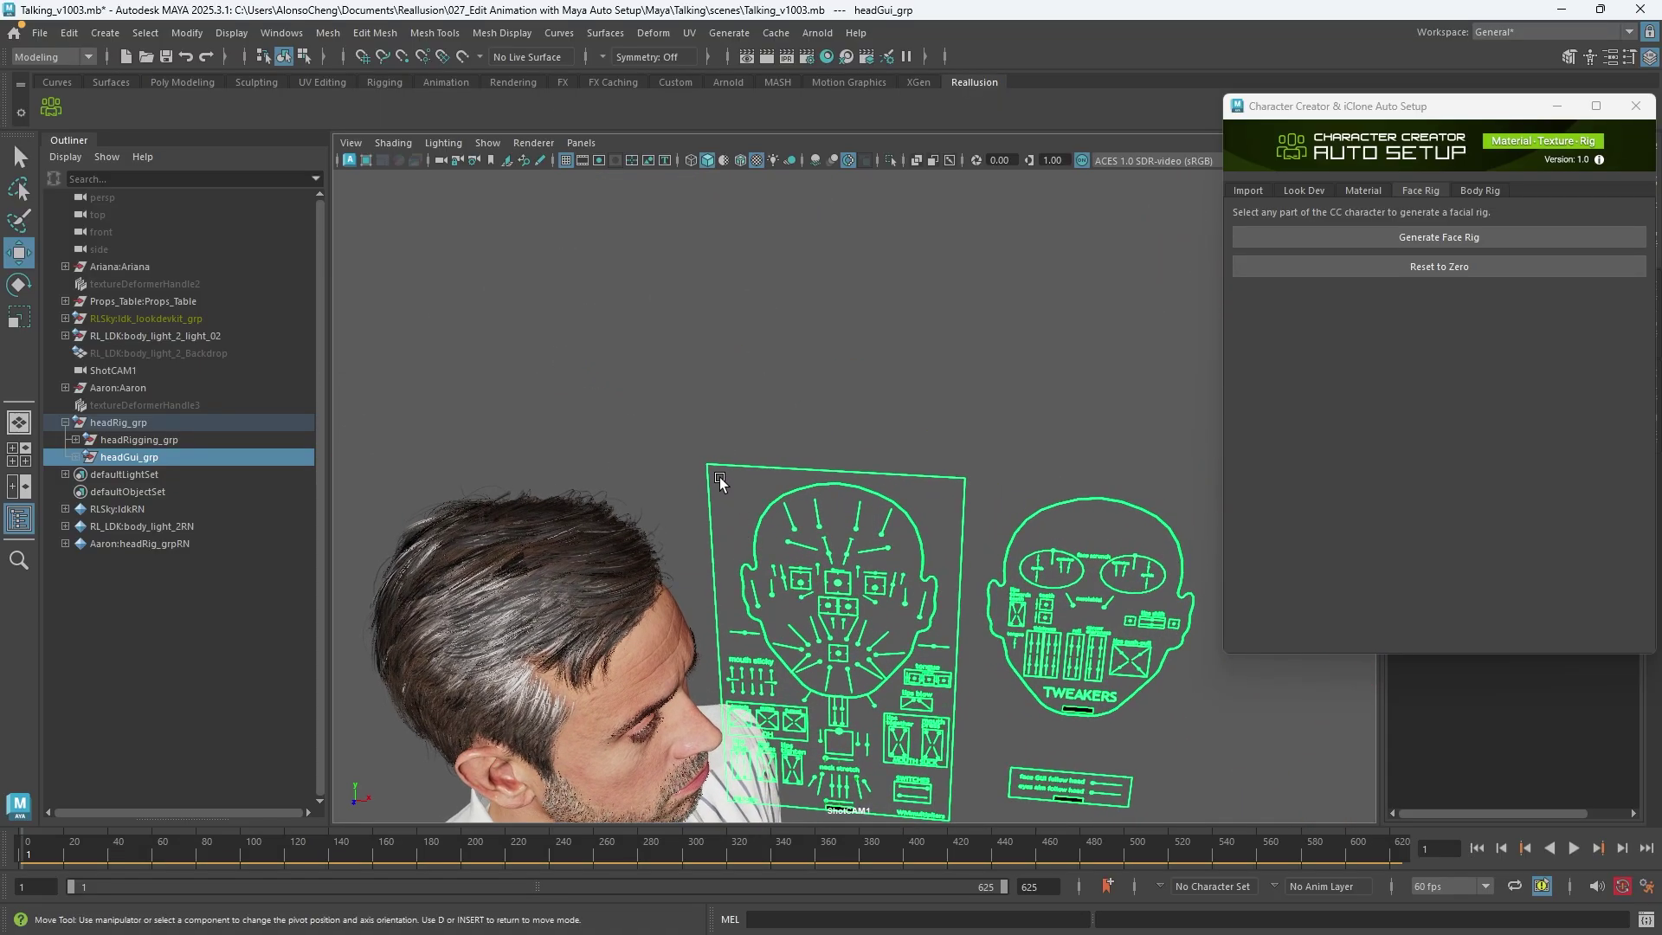
{"action": "key", "text": "d"}
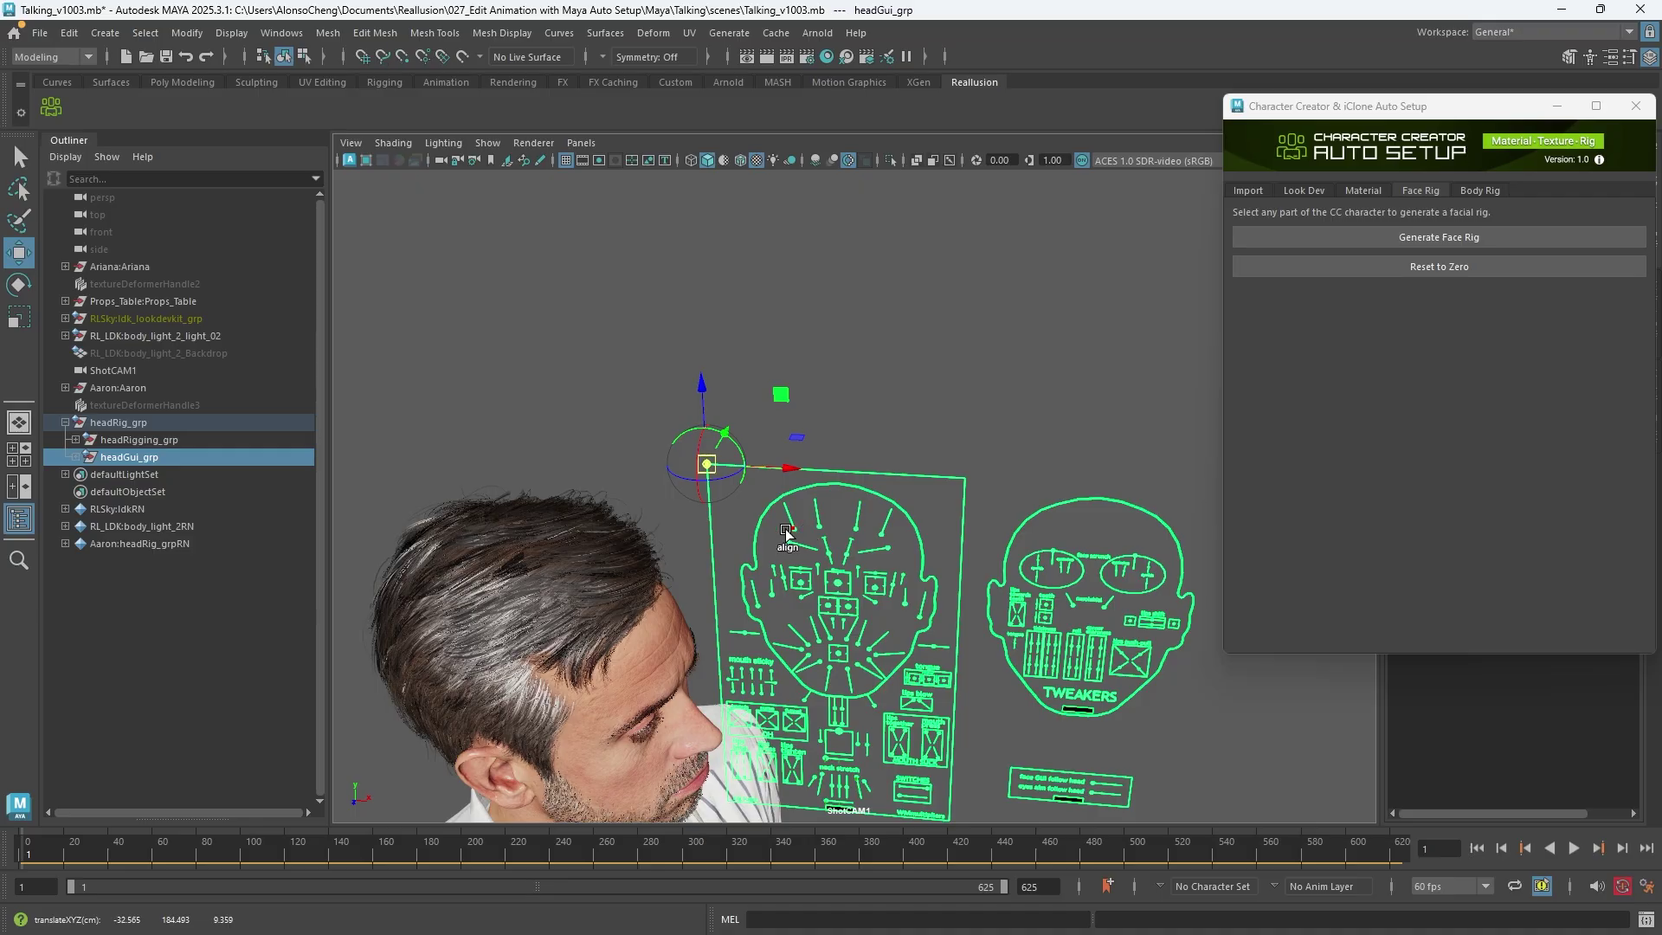
{"action": "left_click_drag", "start_coordinate": [789, 547], "coordinate": [701, 530], "text": "alt"}
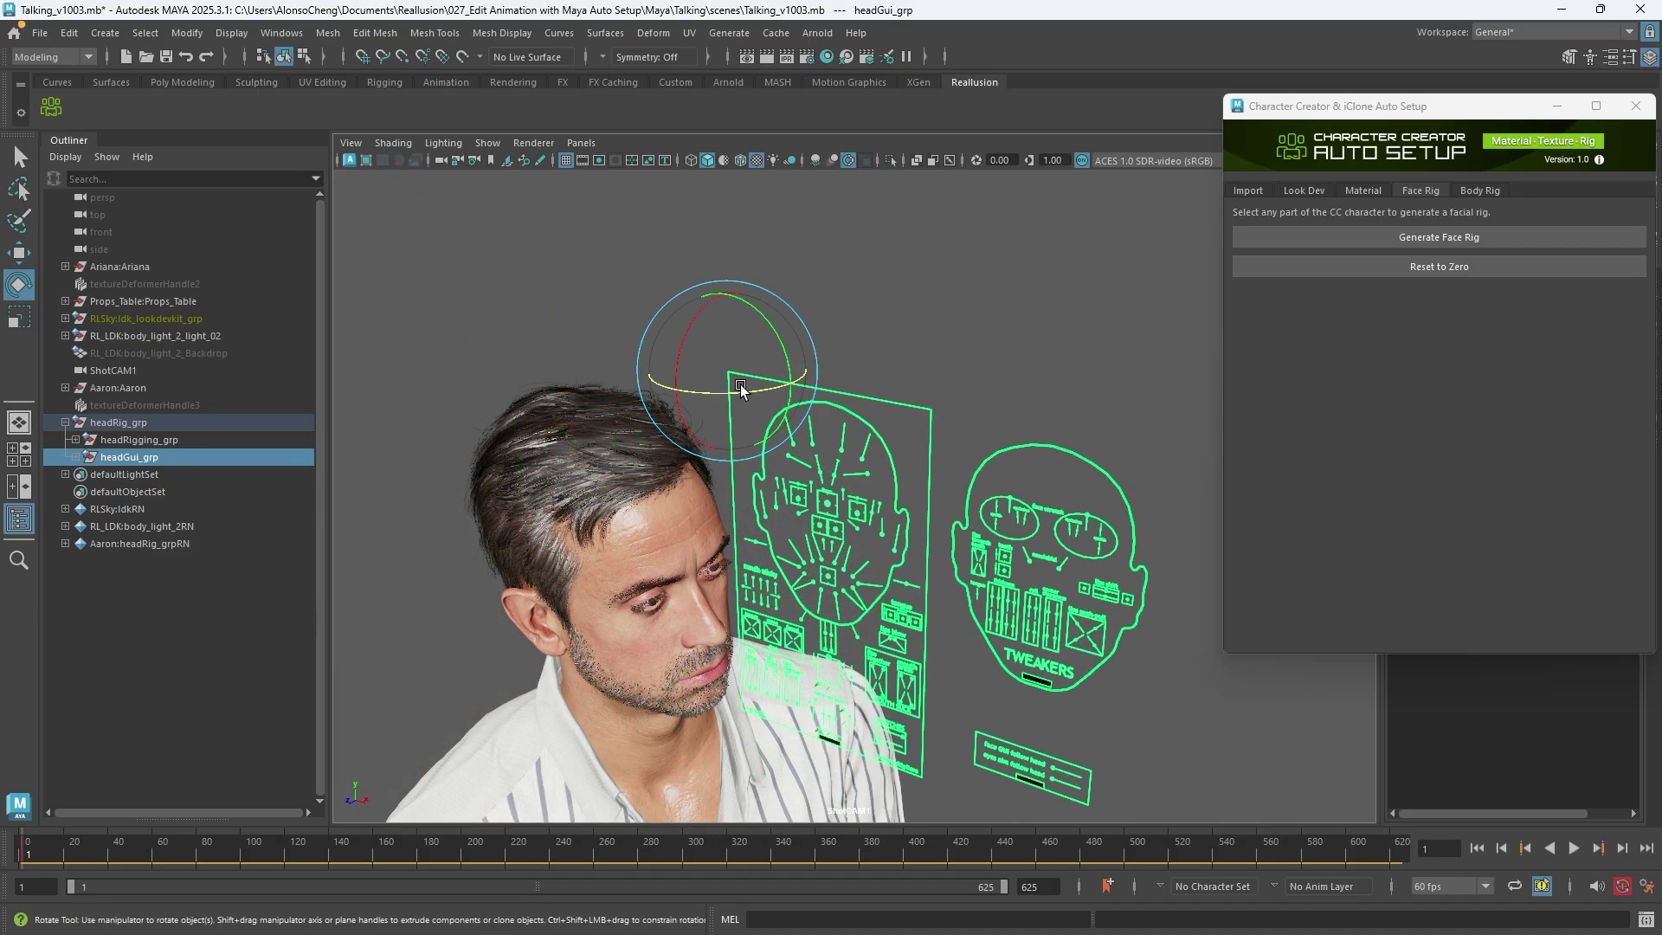
Rotate and move the face panels to sit beside the man's face in ShotCAM1
{"action": "left_click_drag", "start_coordinate": [740, 385], "coordinate": [831, 500]}
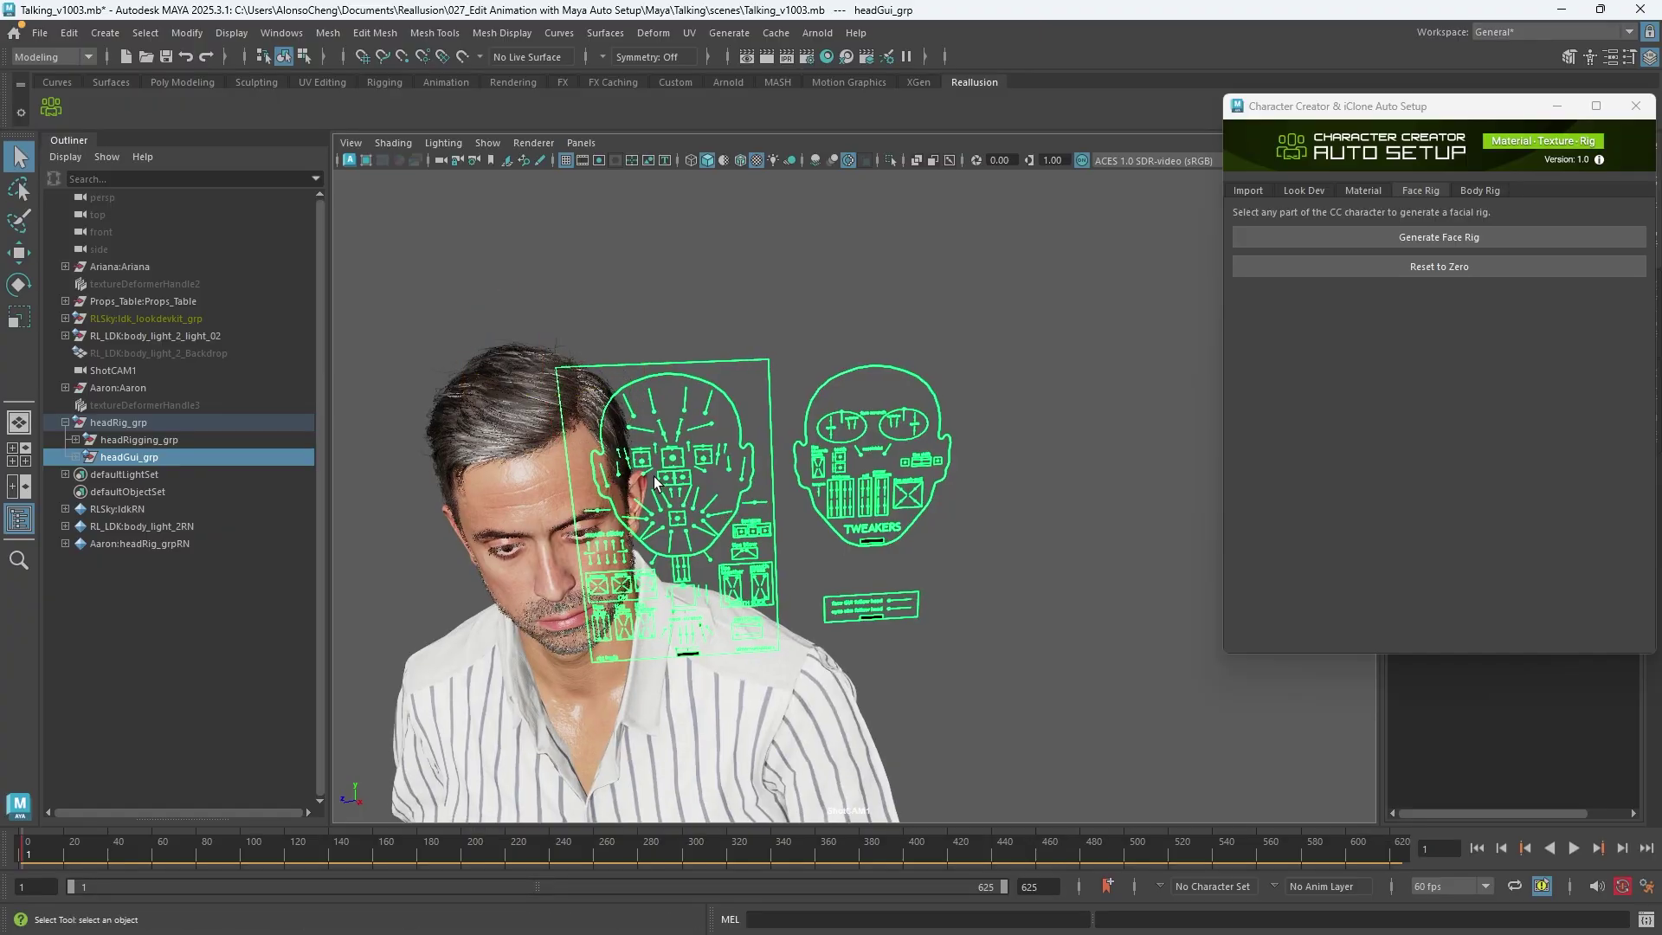
{"action": "key", "text": "w"}
{"action": "left_click_drag", "start_coordinate": [623, 342], "coordinate": [779, 268]}
{"action": "key", "text": "e"}
{"action": "left_click_drag", "start_coordinate": [766, 337], "coordinate": [765, 344]}
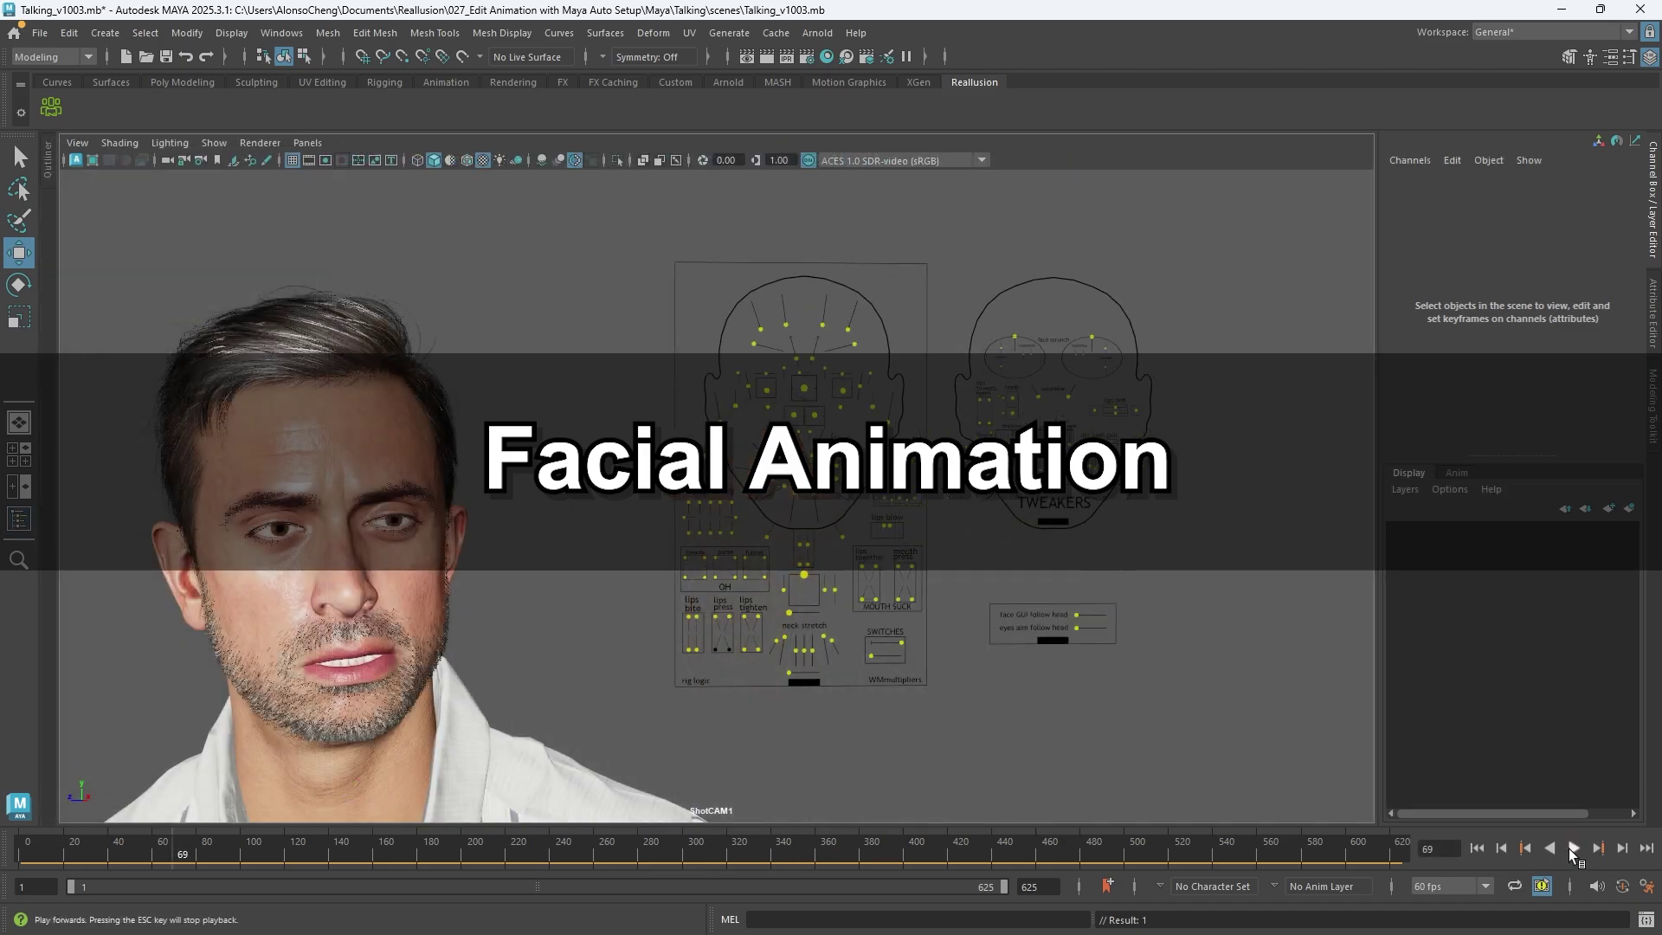
Stop playback at frame 230 and test the brow and mouth controls, undoing the mouth change
{"action": "left_click", "coordinate": [1568, 848]}
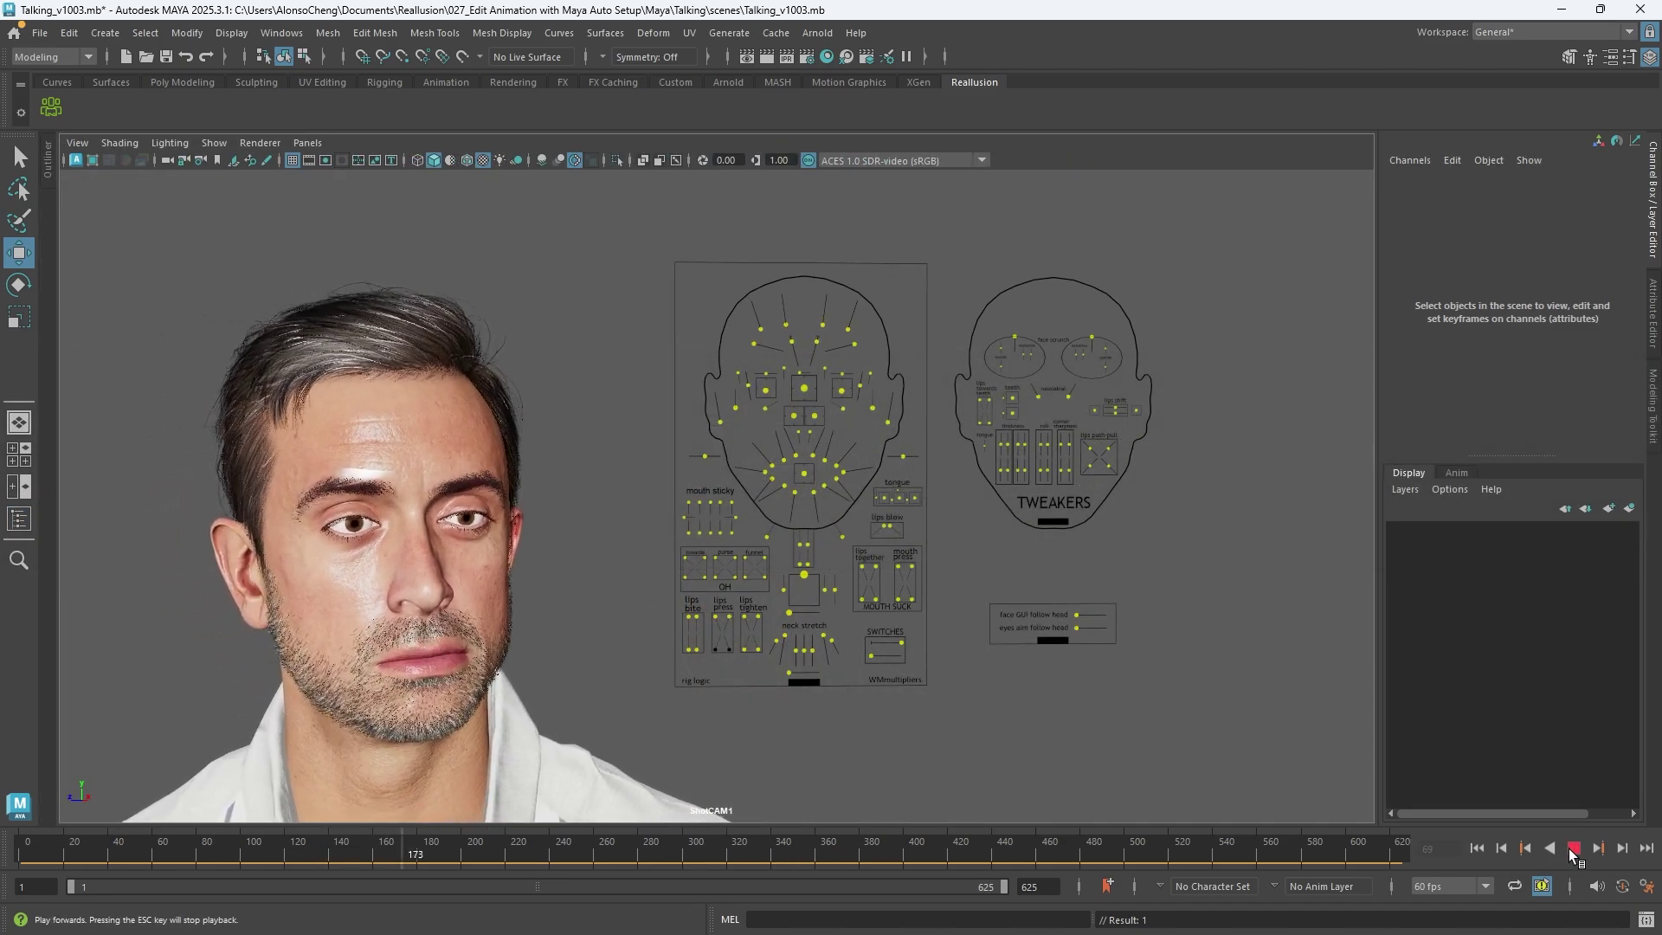
{"action": "key", "text": "Escape"}
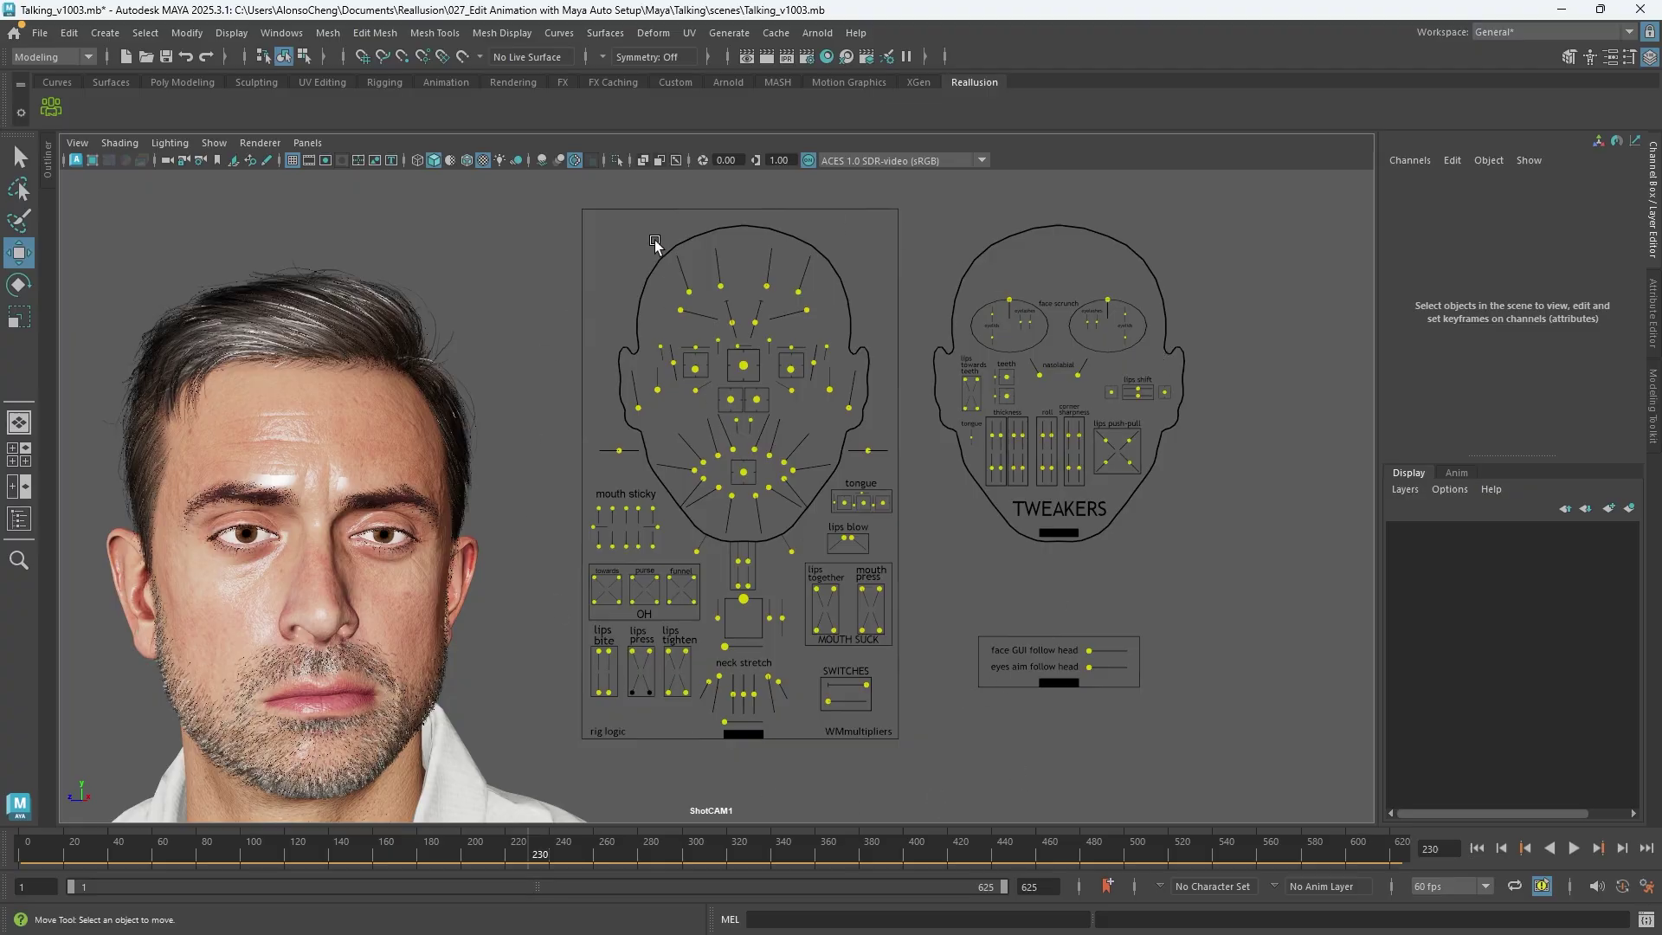
{"action": "left_click_drag", "start_coordinate": [655, 243], "coordinate": [830, 314]}
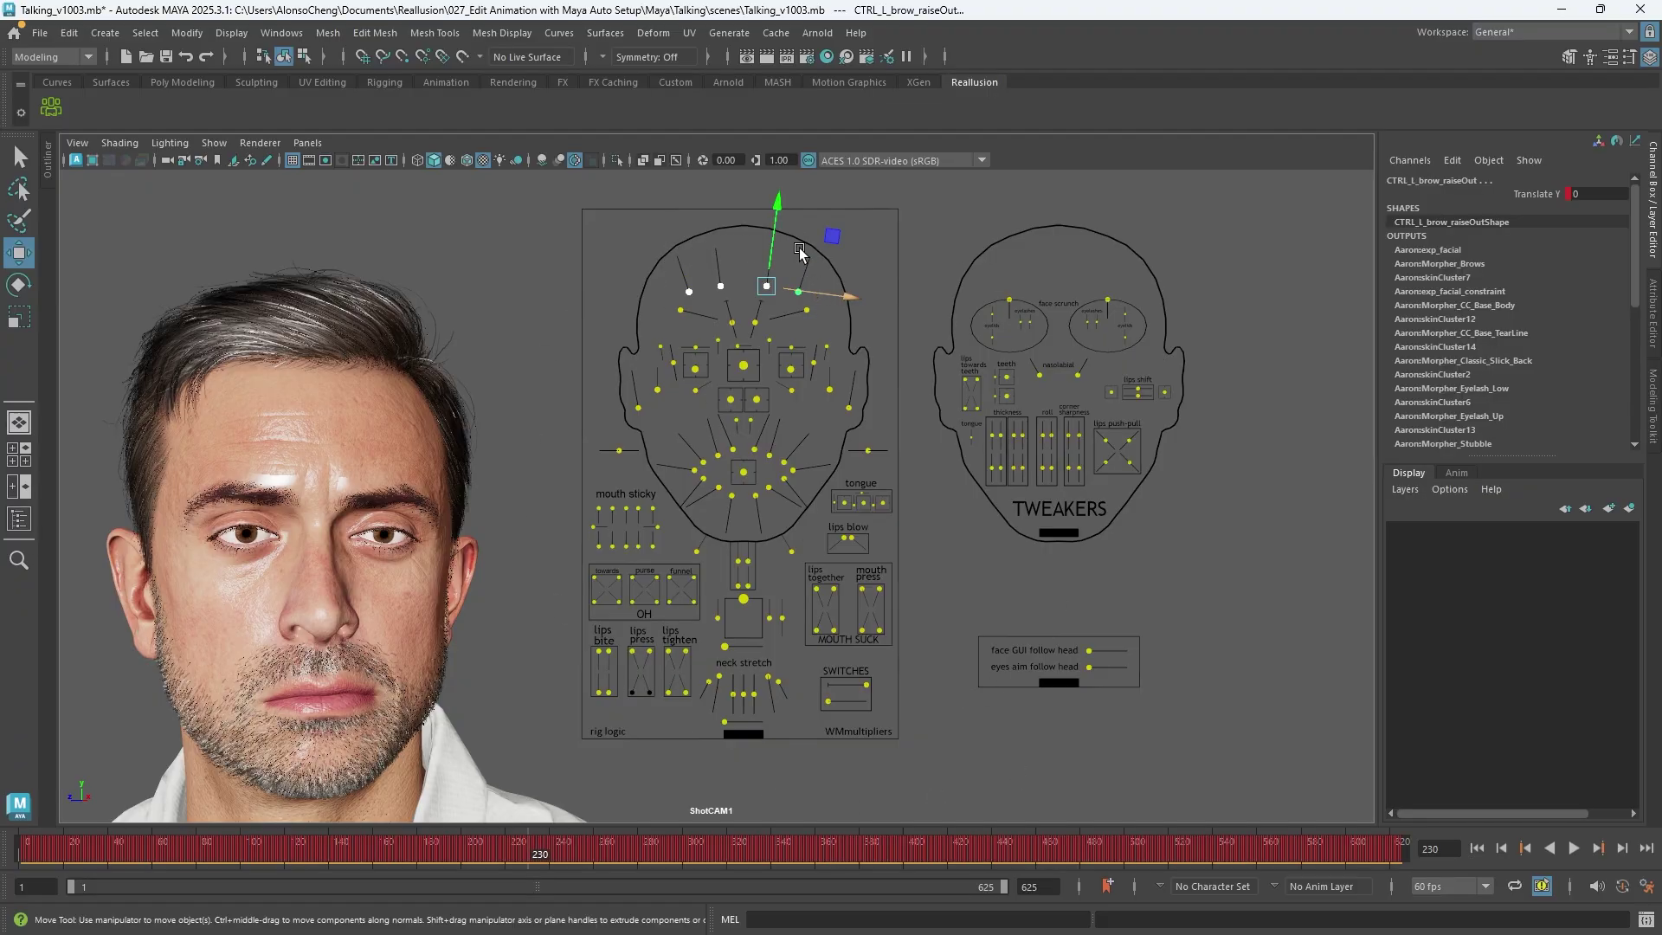
{"action": "left_click_drag", "start_coordinate": [764, 256], "coordinate": [773, 221]}
{"action": "left_click", "coordinate": [742, 472]}
{"action": "left_click_drag", "start_coordinate": [800, 415], "coordinate": [795, 446]}
{"action": "key", "text": "ctrl+z"}
{"action": "key", "text": "ctrl+z"}
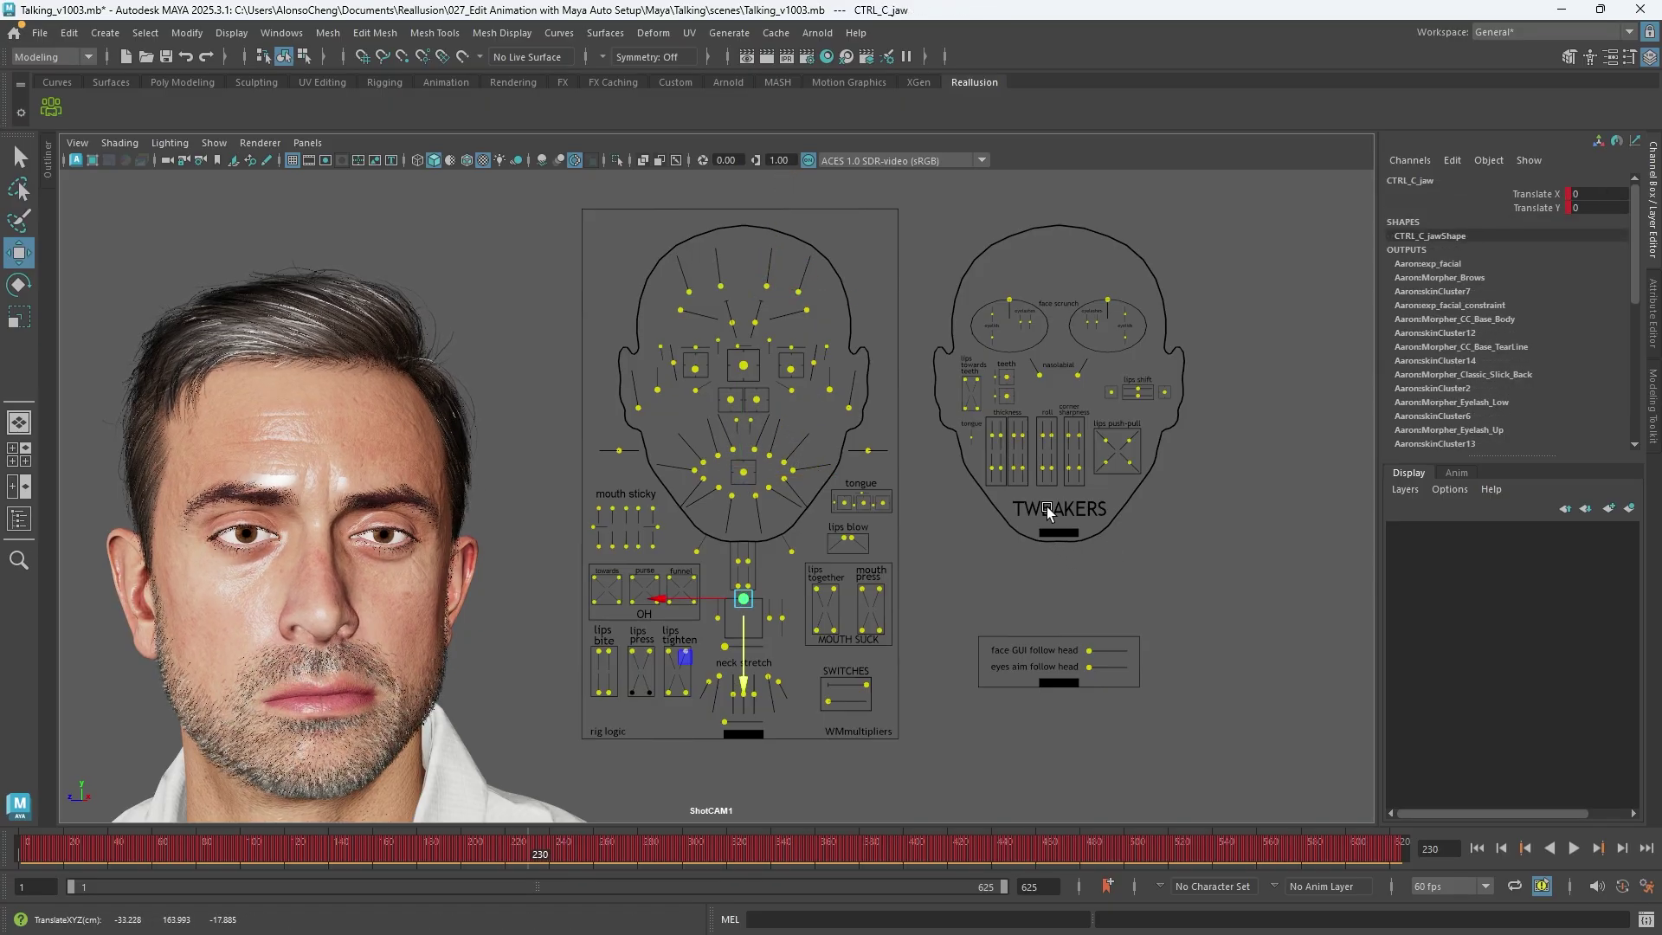
Select both eye faceScrunch controls and pull them down to scrunch the face
{"action": "left_click", "coordinate": [1108, 298]}
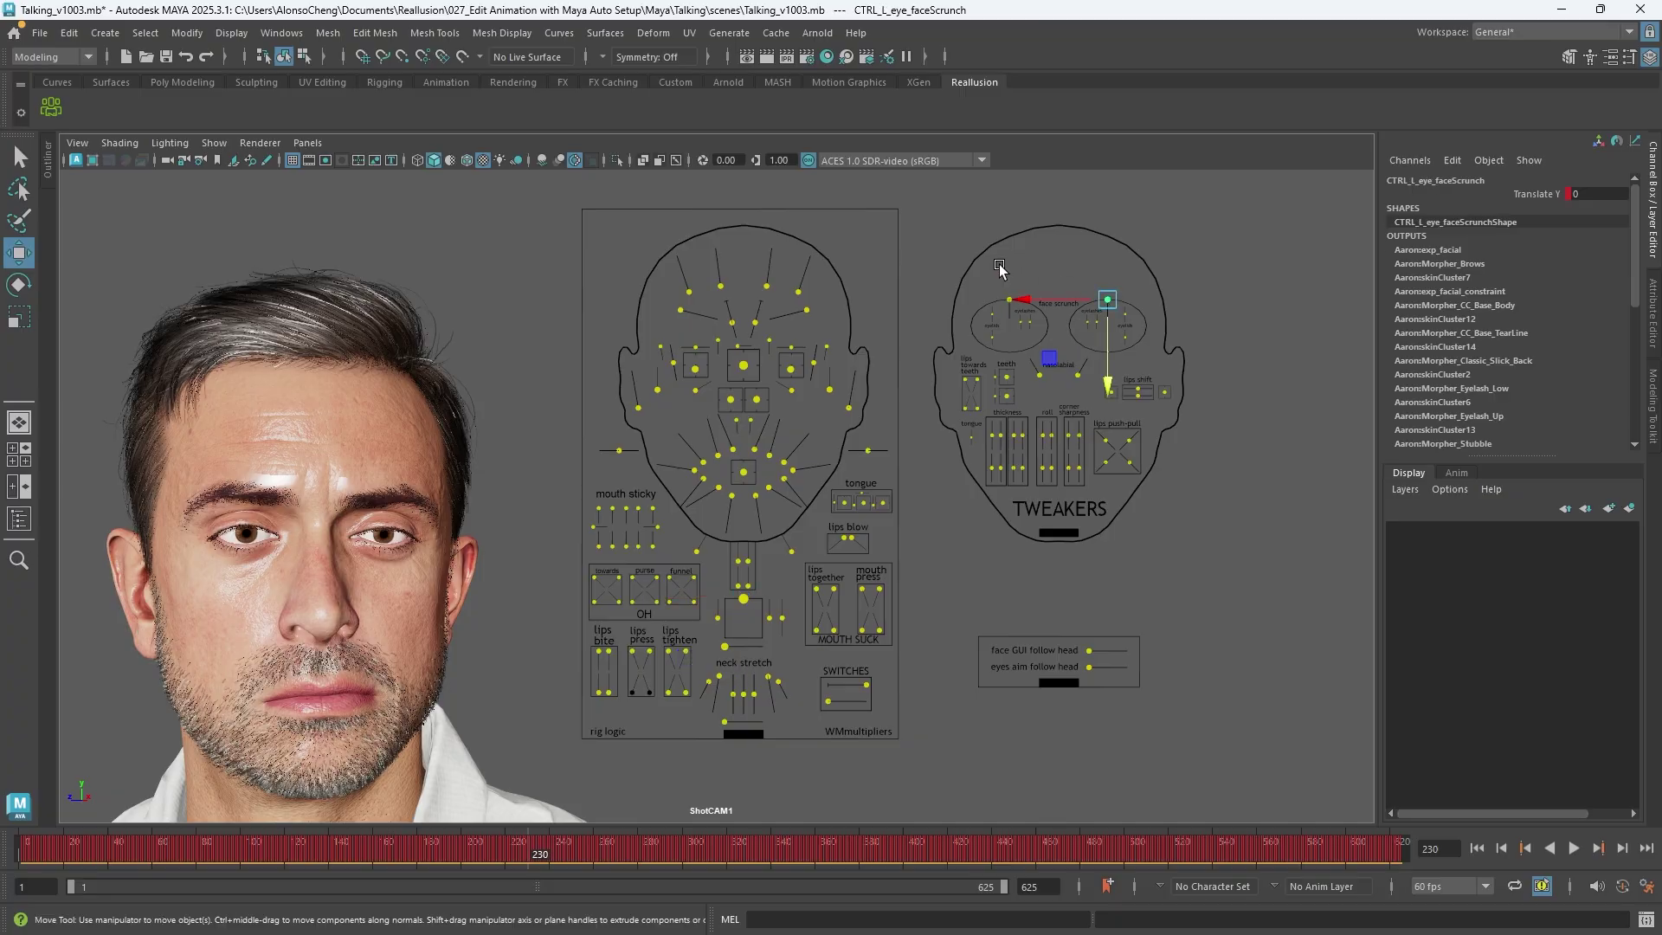
{"action": "left_click", "coordinate": [1009, 299]}
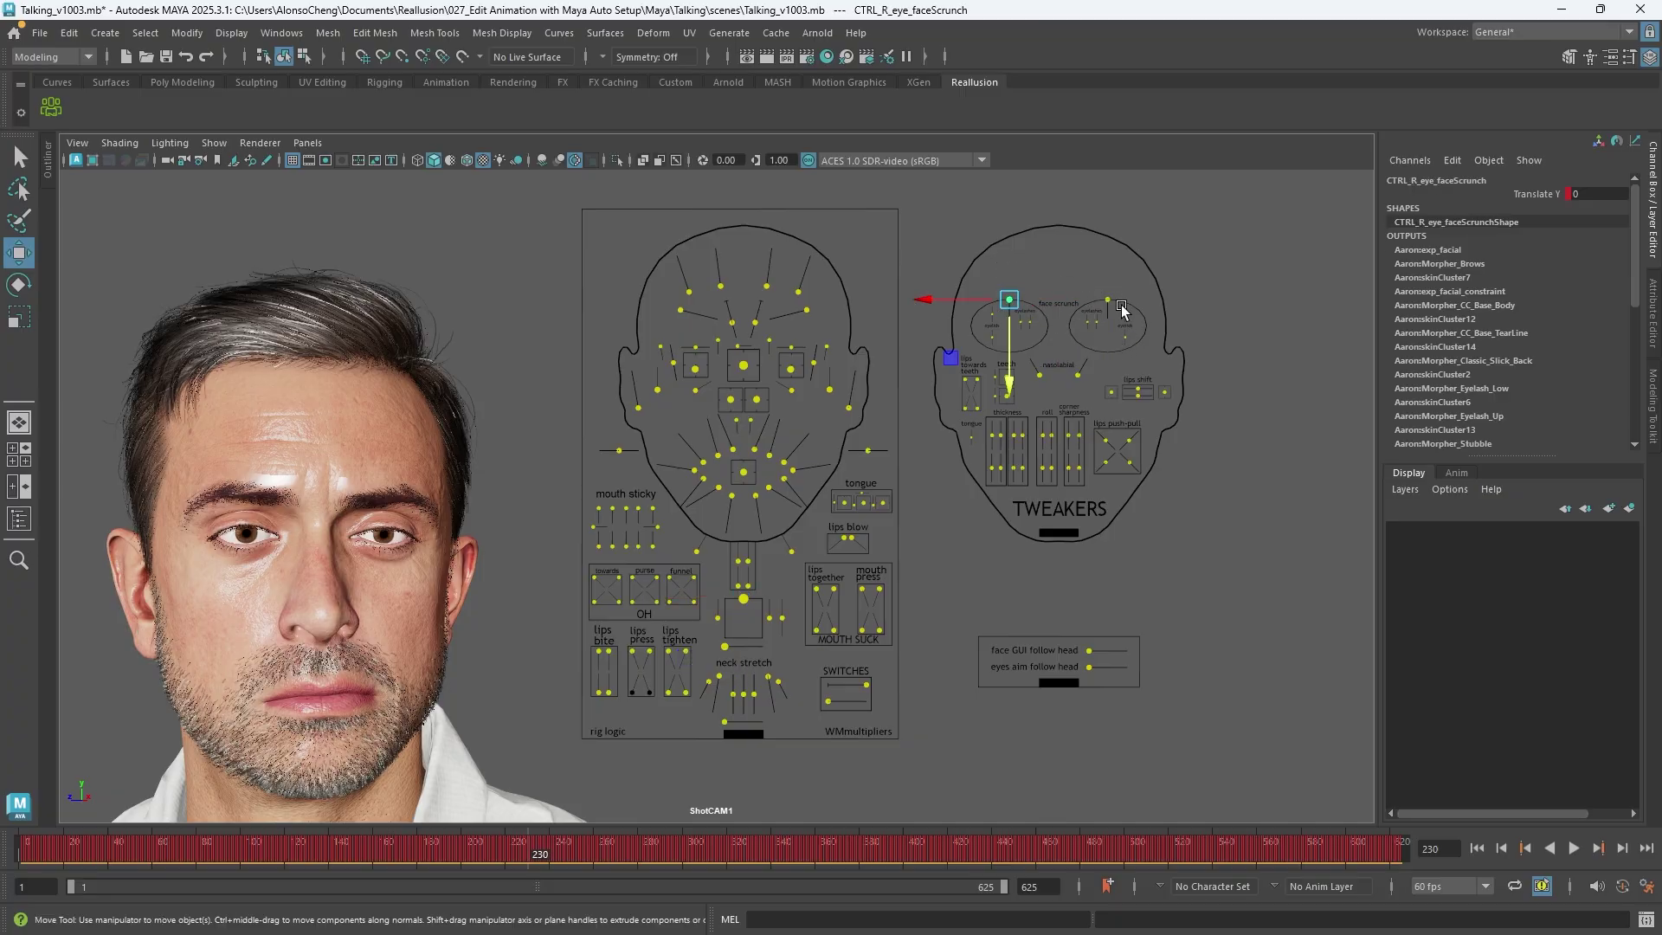
{"action": "left_click", "coordinate": [1107, 298], "text": "shift"}
{"action": "mouse_move", "coordinate": [1015, 387]}
{"action": "left_mouse_down"}
{"action": "mouse_move", "coordinate": [1015, 364]}
{"action": "mouse_move", "coordinate": [1018, 385]}
{"action": "left_mouse_up"}
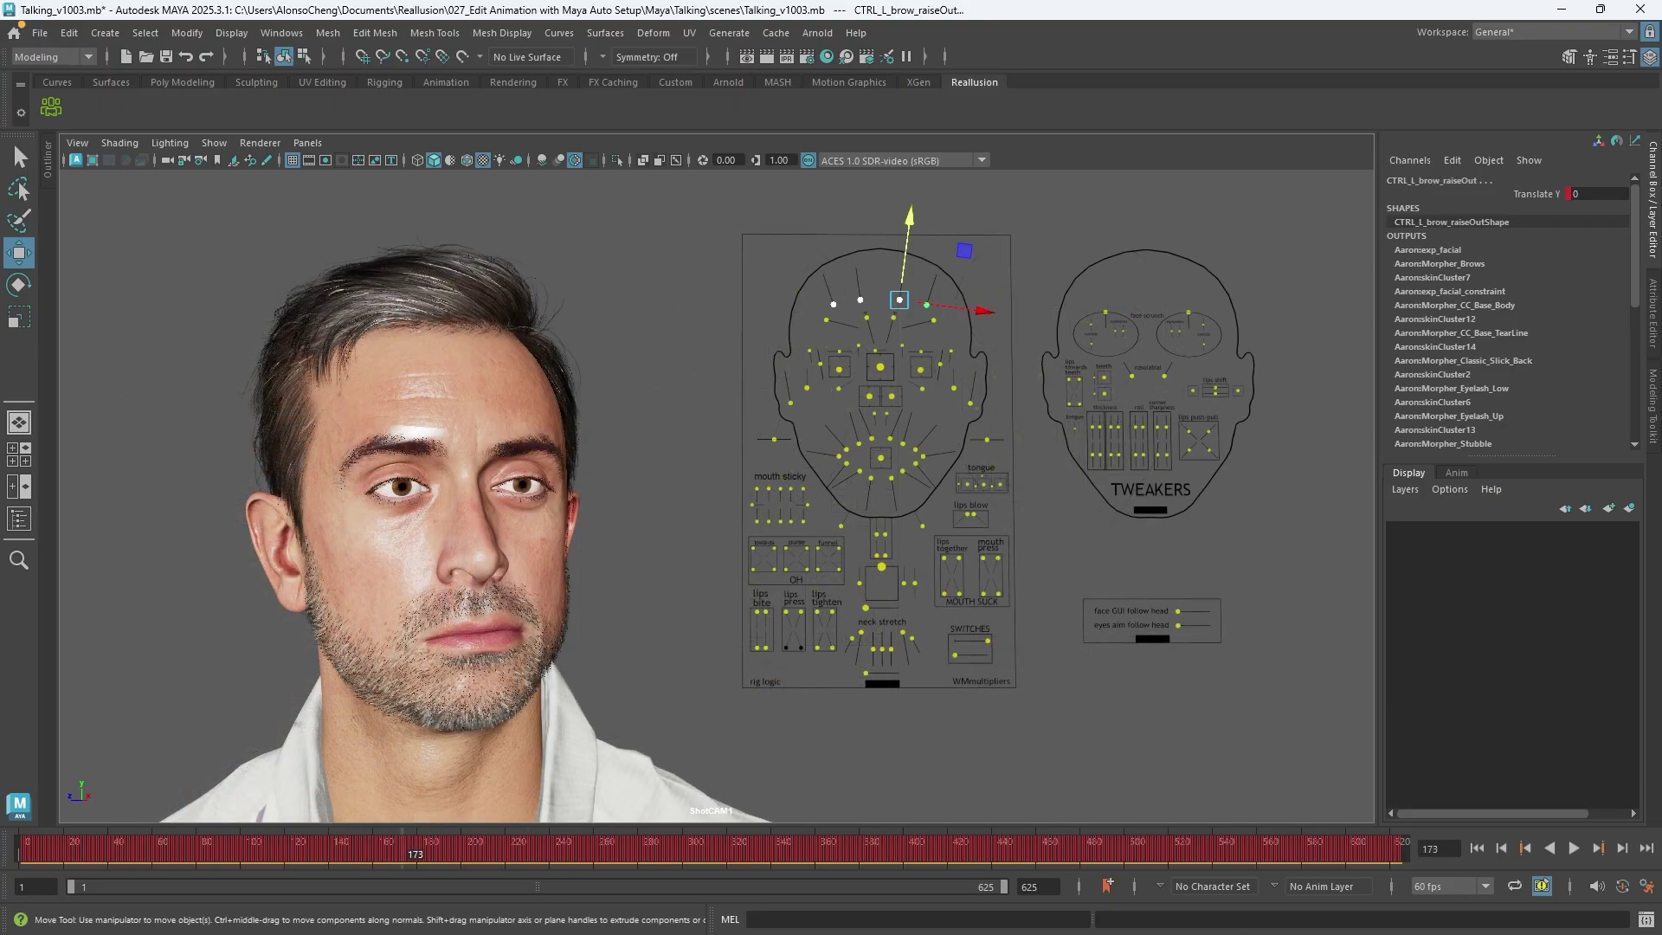
Enable auto keyframe, raise the left outer brow, and move both eye blink controls to widen the eyes
{"action": "left_click", "coordinate": [1622, 887]}
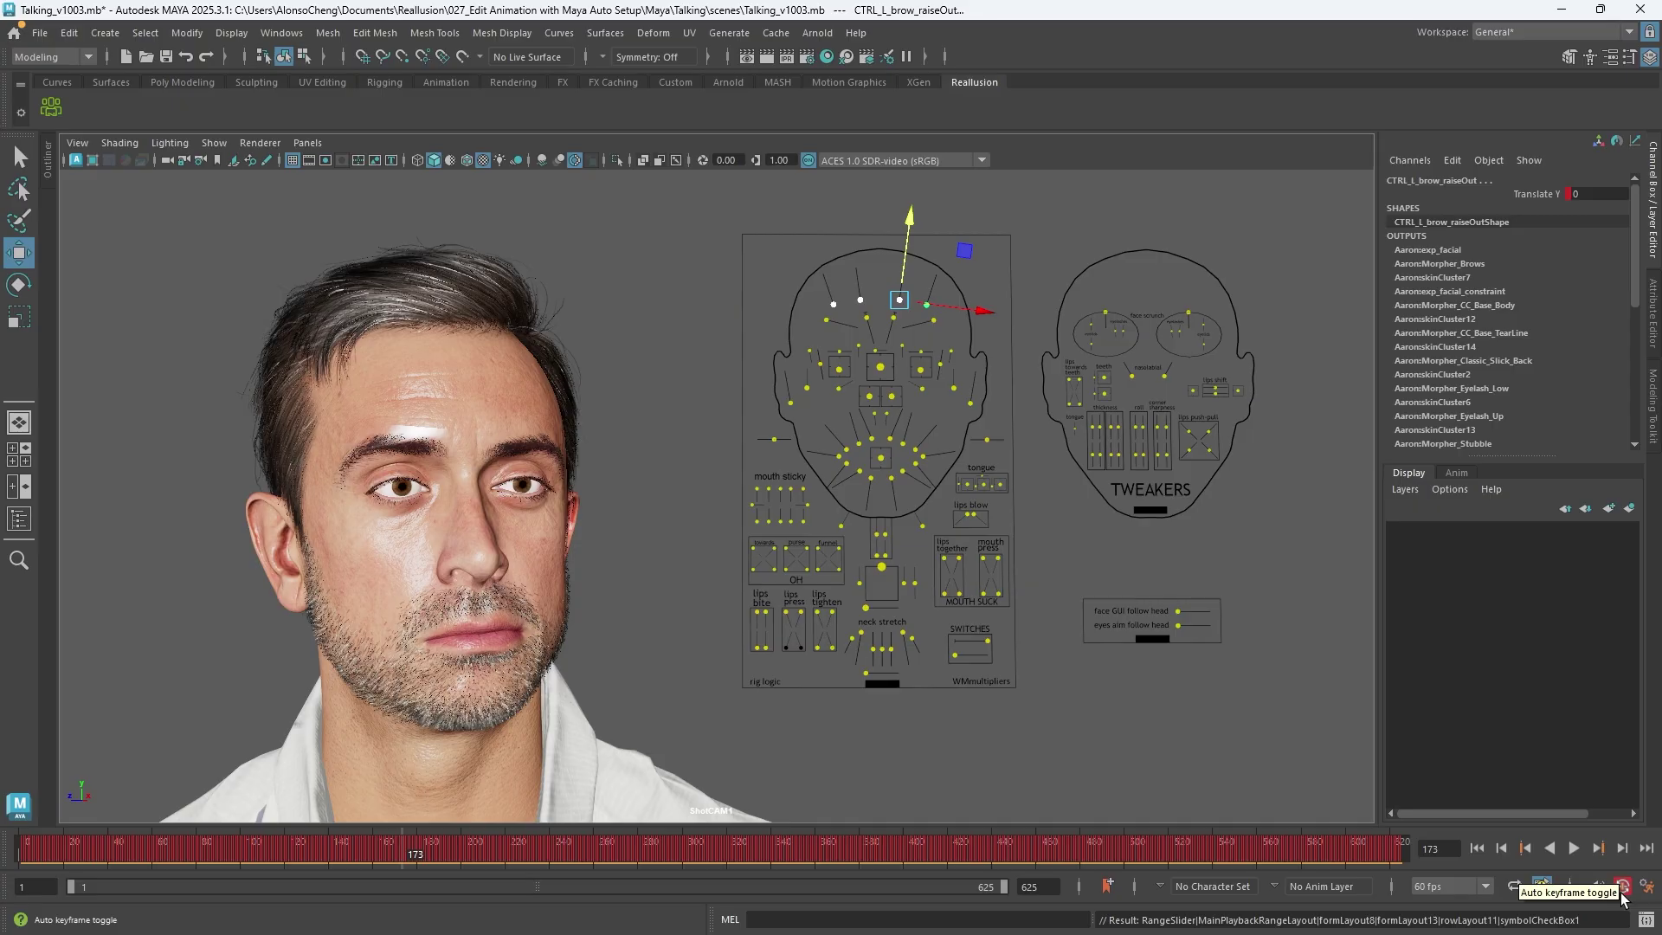
{"action": "left_click_drag", "start_coordinate": [911, 228], "coordinate": [919, 201]}
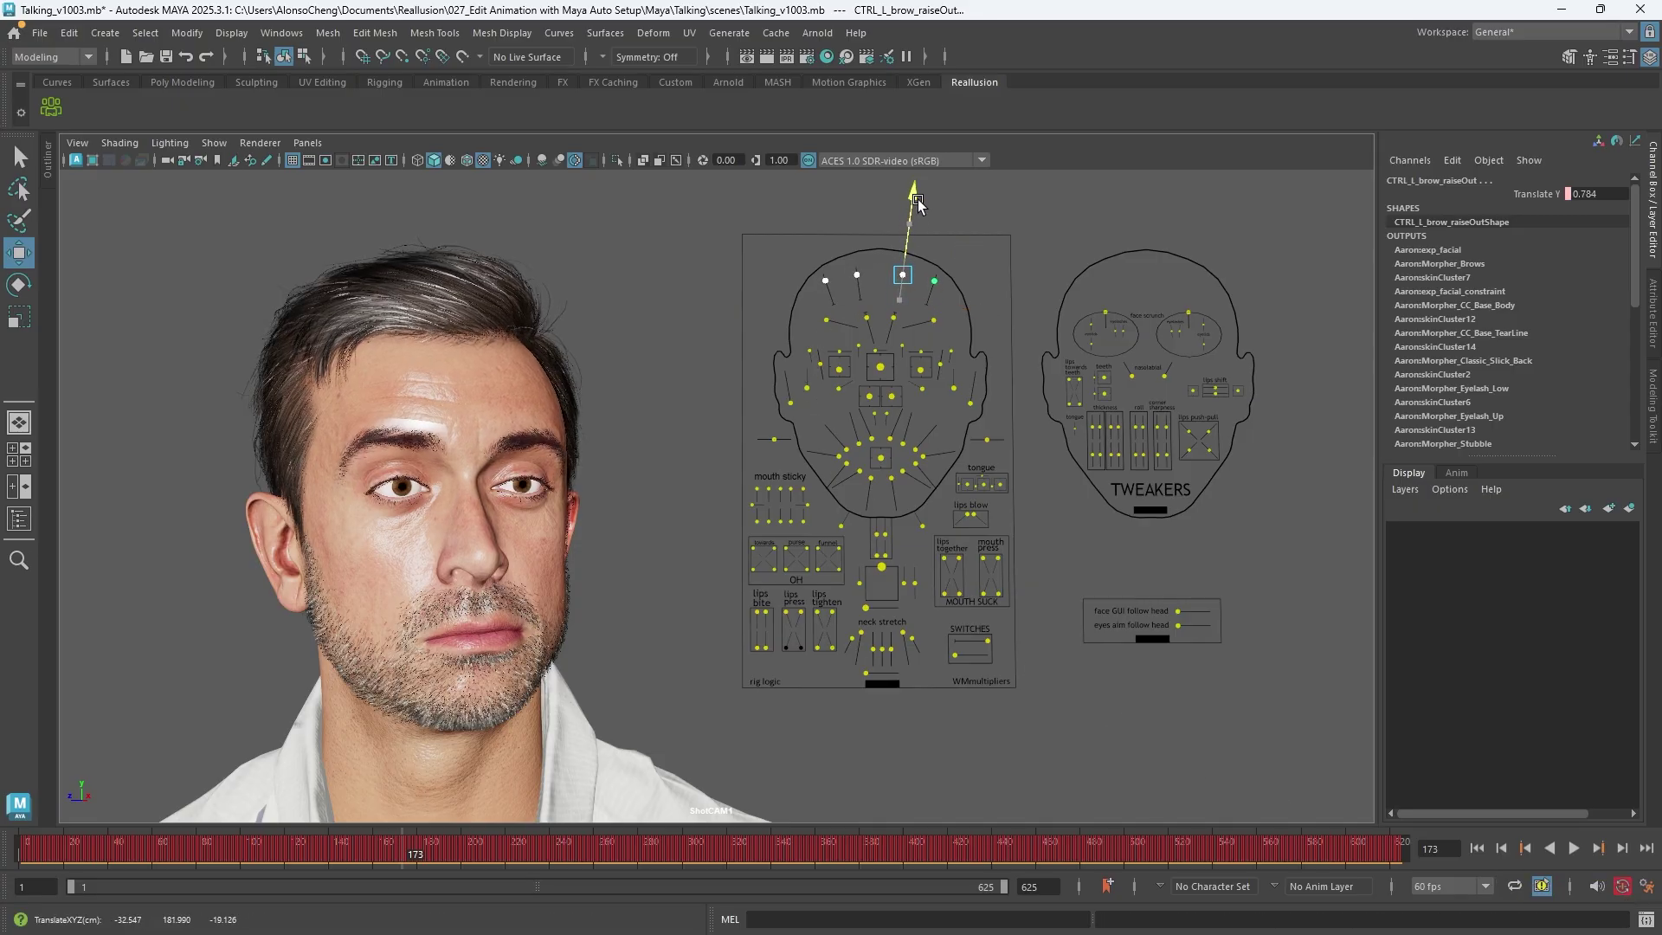
{"action": "left_click", "coordinate": [822, 368]}
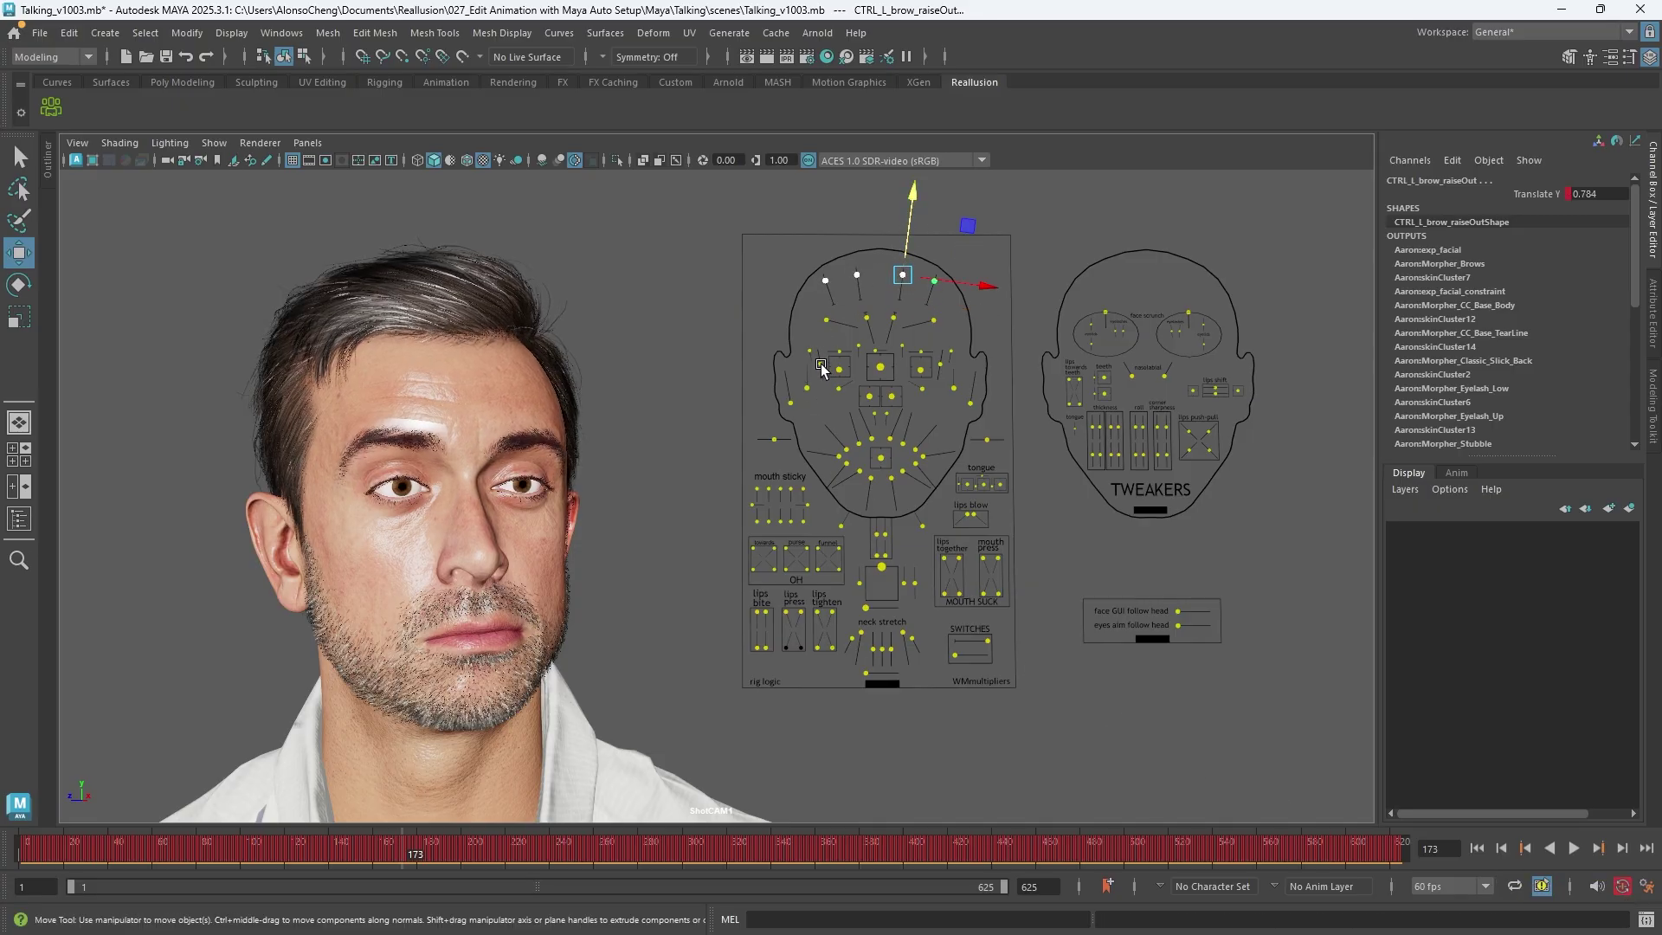
{"action": "left_click", "coordinate": [940, 367], "text": "shift"}
{"action": "middle_click_drag", "start_coordinate": [928, 443], "coordinate": [931, 439]}
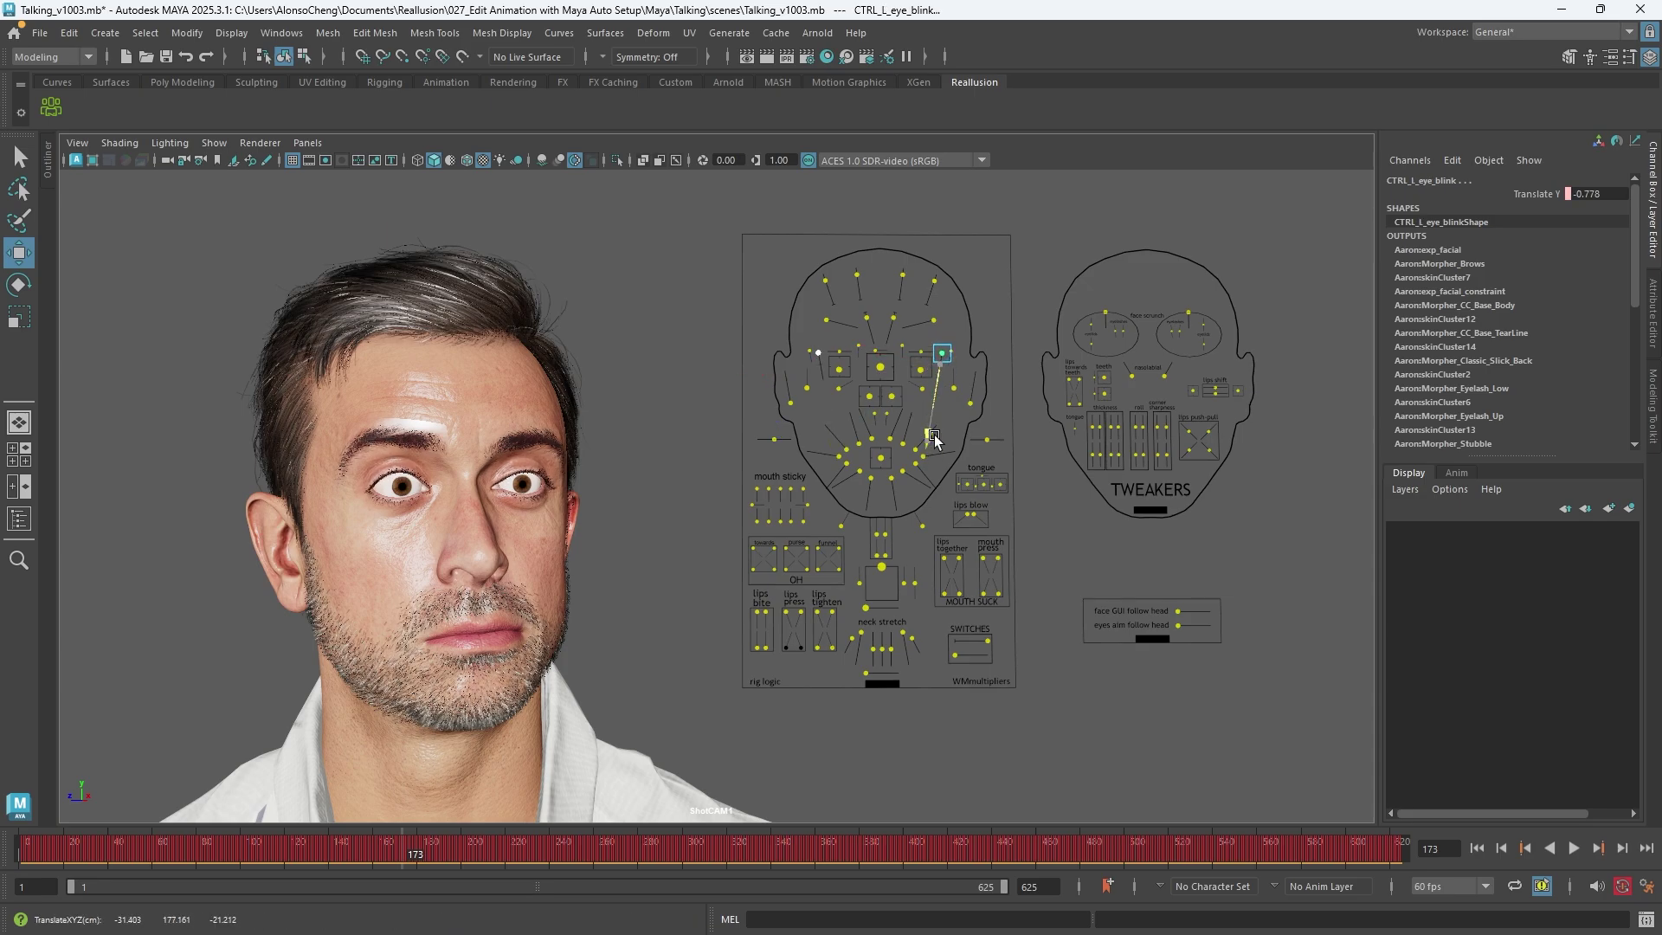
Adjust and zero the left brow_down control, then check the brow keys between frames 172 and 173
{"action": "left_click", "coordinate": [893, 317]}
{"action": "mouse_move", "coordinate": [893, 318]}
{"action": "middle_mouse_down"}
{"action": "mouse_move", "coordinate": [849, 309]}
{"action": "mouse_move", "coordinate": [891, 333]}
{"action": "middle_mouse_up"}
{"action": "middle_click_drag", "start_coordinate": [886, 404], "coordinate": [884, 393]}
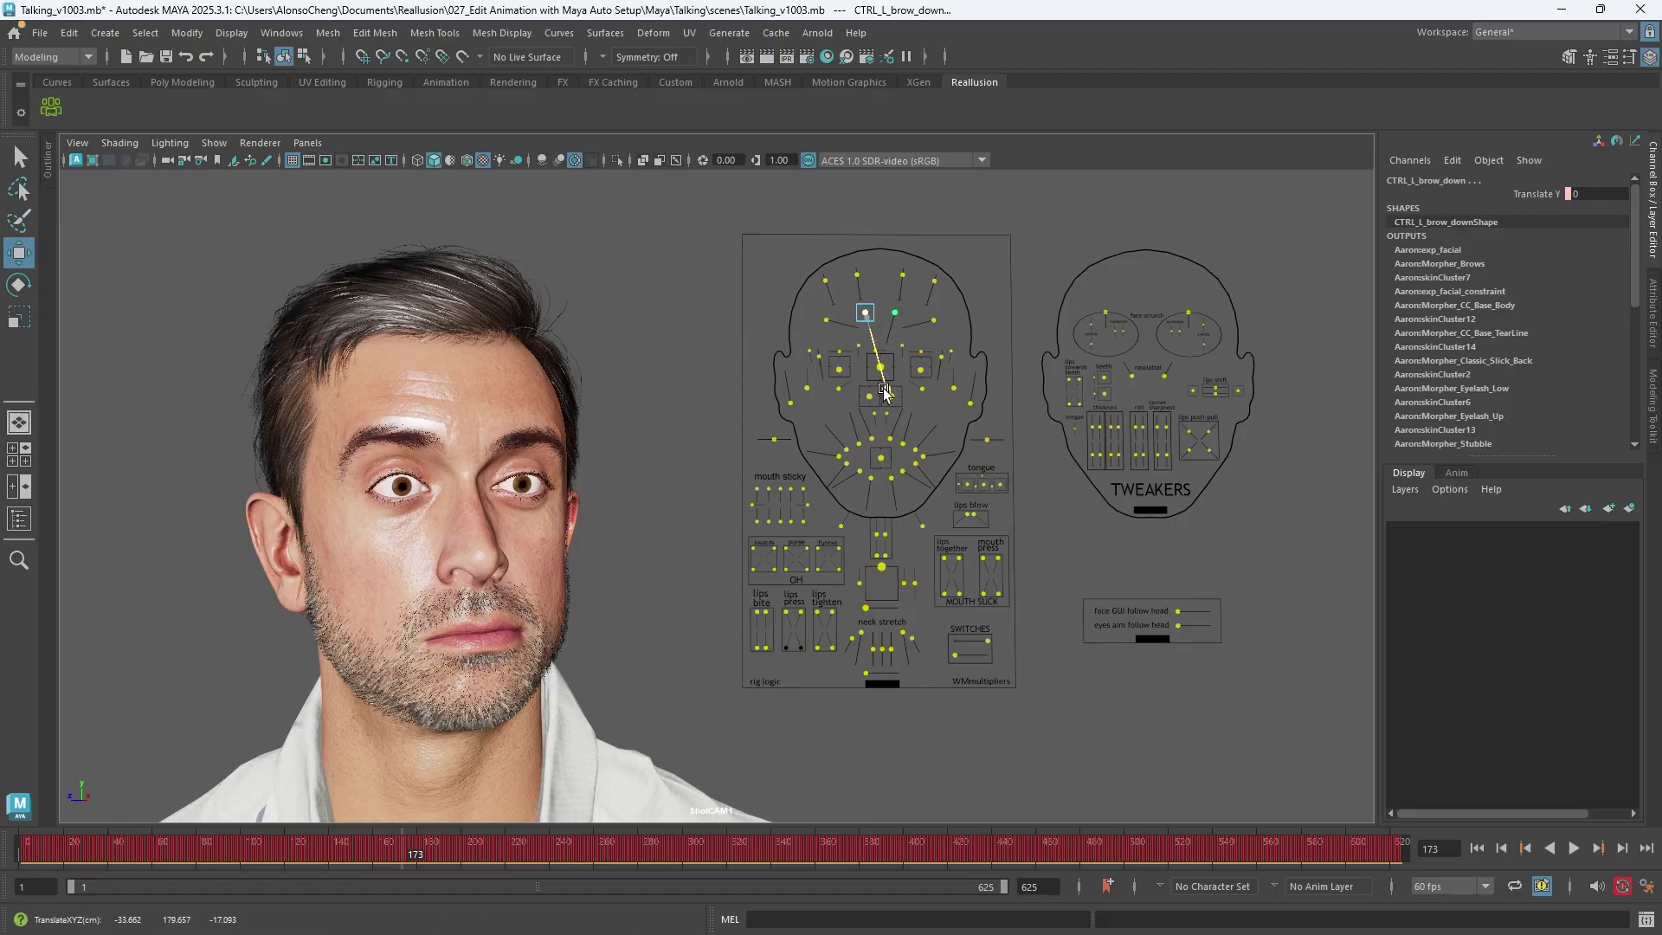
{"action": "left_click", "coordinate": [1047, 528]}
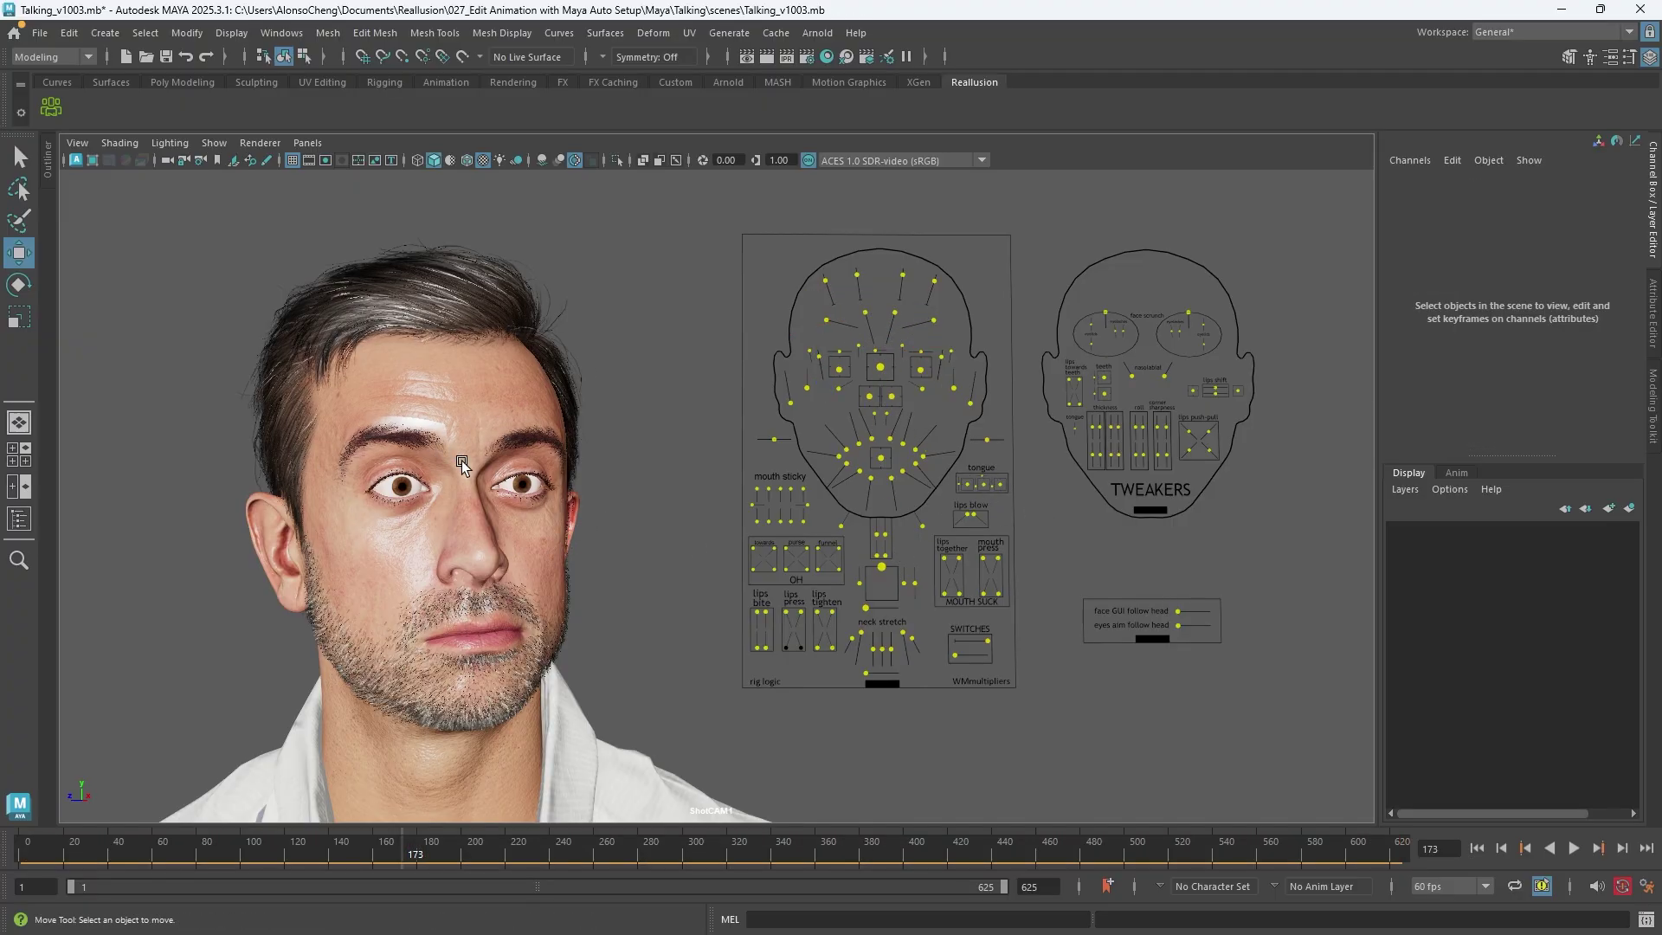
{"action": "left_click_drag", "start_coordinate": [772, 247], "coordinate": [935, 349]}
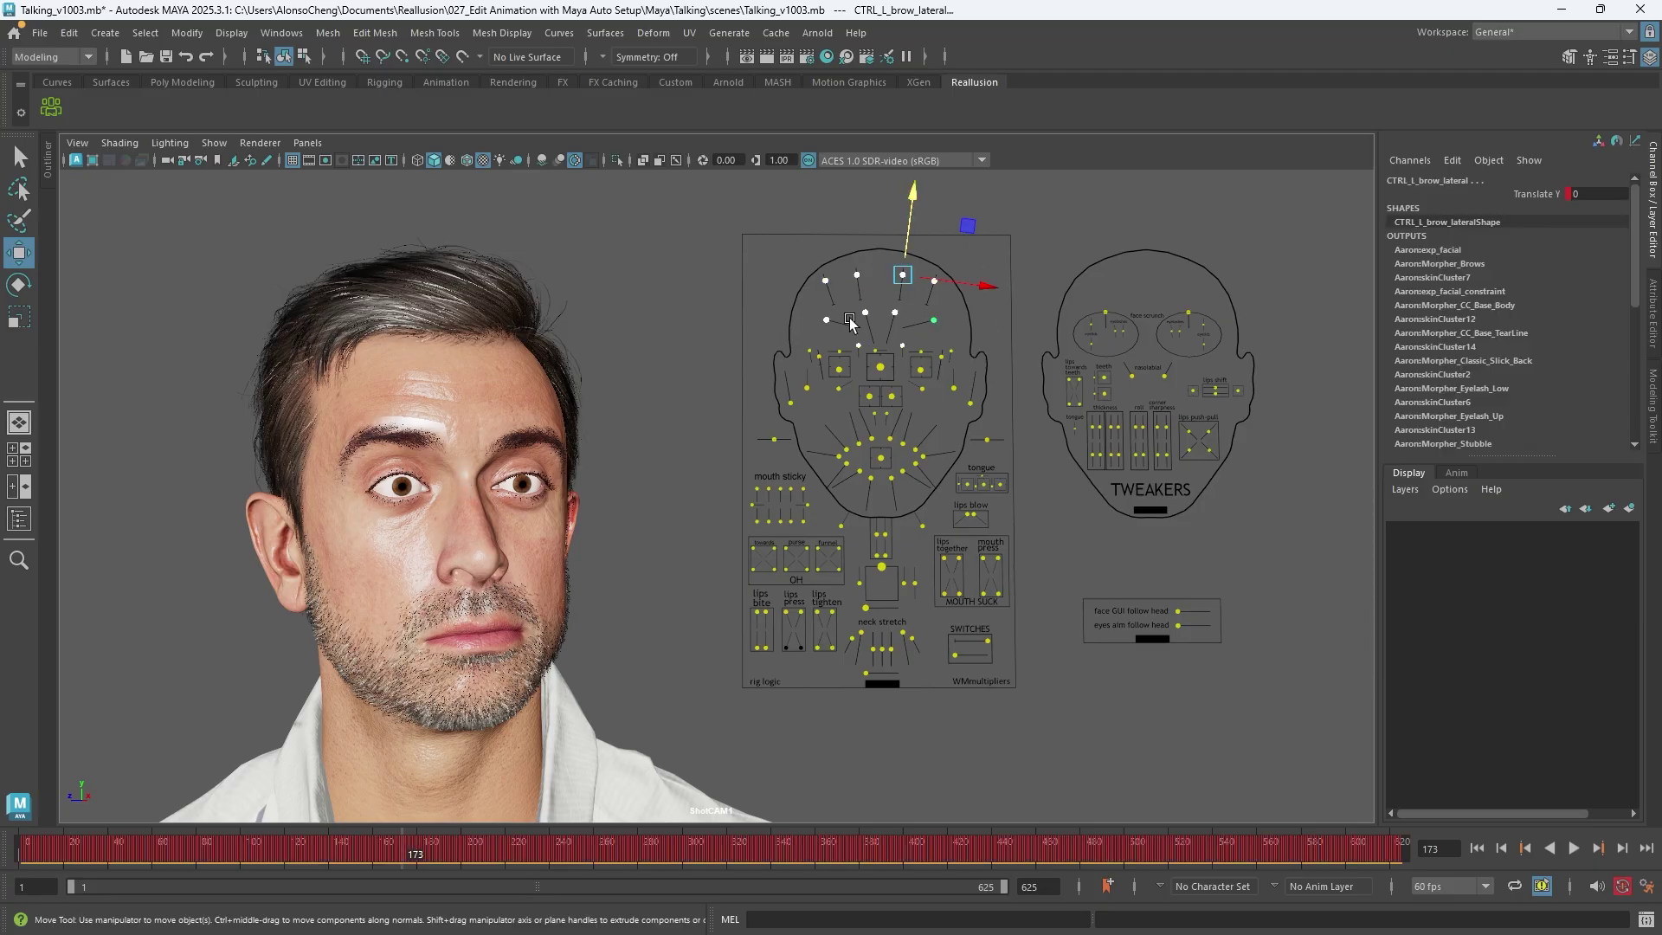
{"action": "left_click", "coordinate": [1502, 849]}
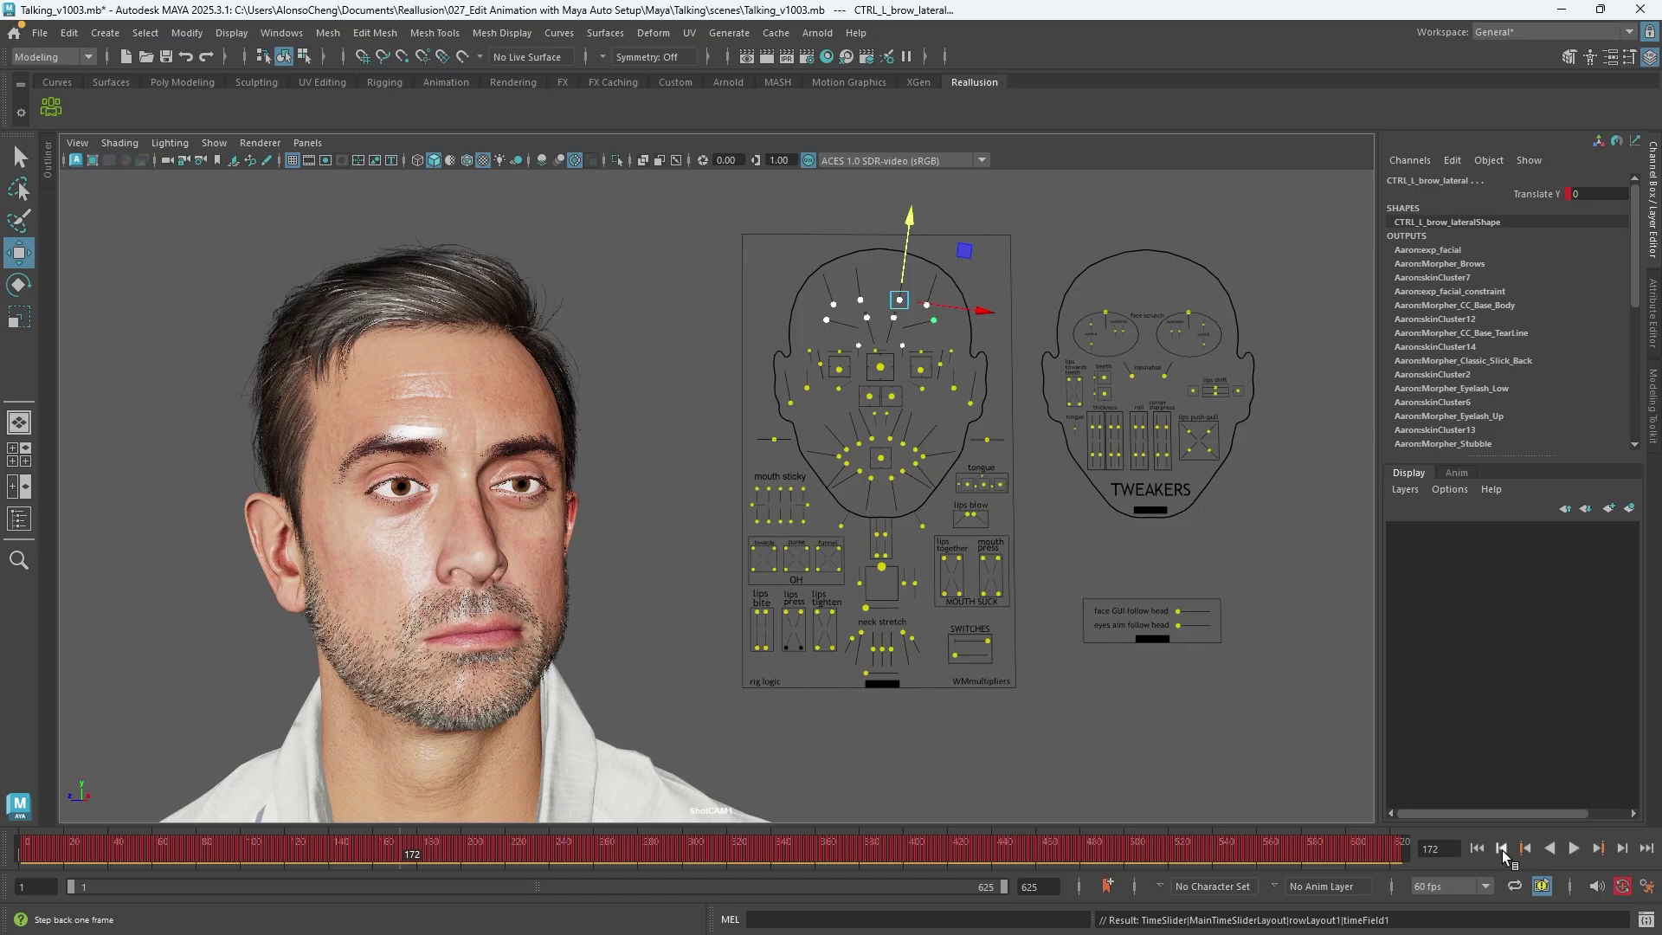
{"action": "left_click", "coordinate": [1621, 850]}
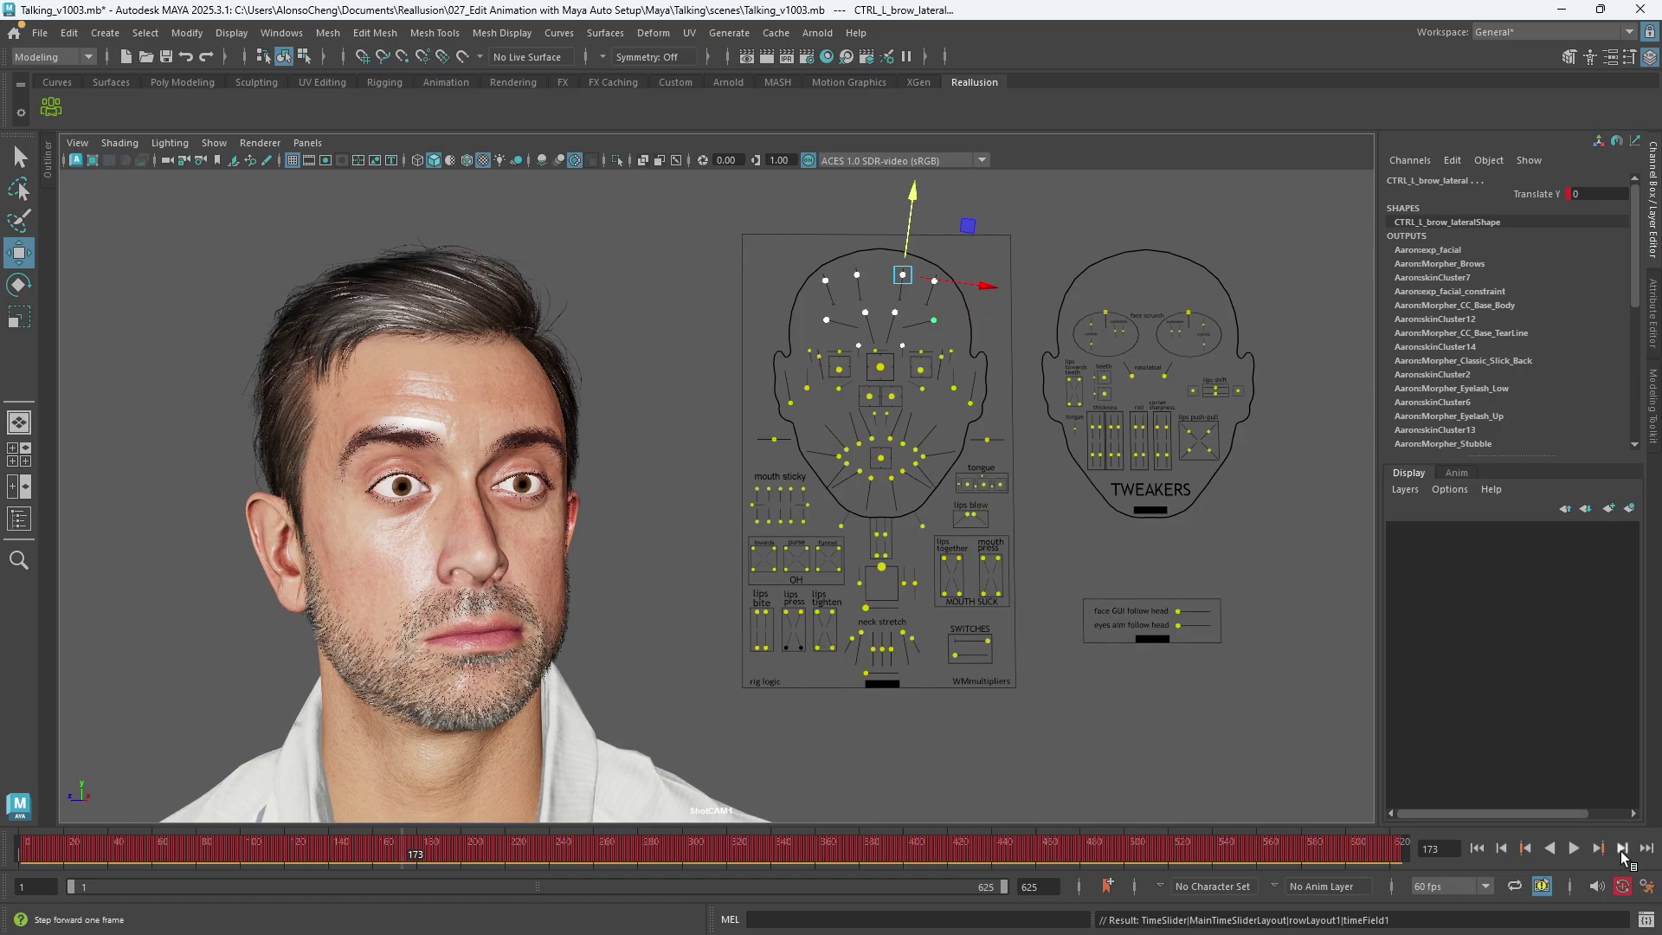
{"action": "left_click", "coordinate": [714, 227]}
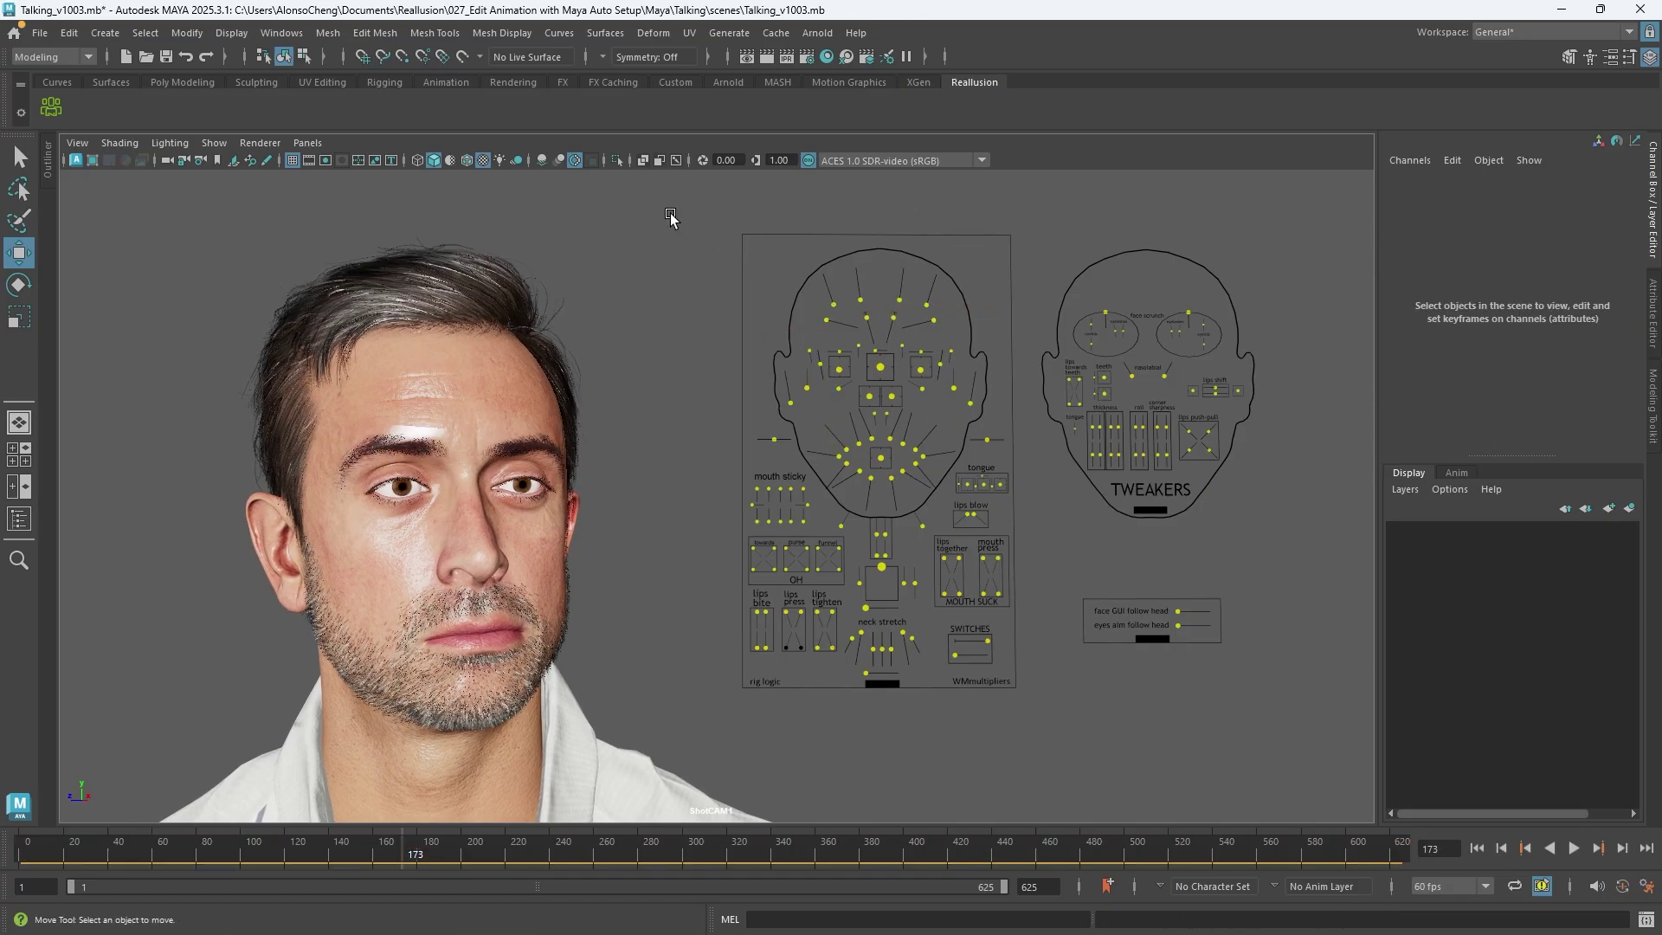
Select all face GUI controls, create an animation layer from them, and rename it FacialAni
{"action": "left_click_drag", "start_coordinate": [680, 201], "coordinate": [1298, 733]}
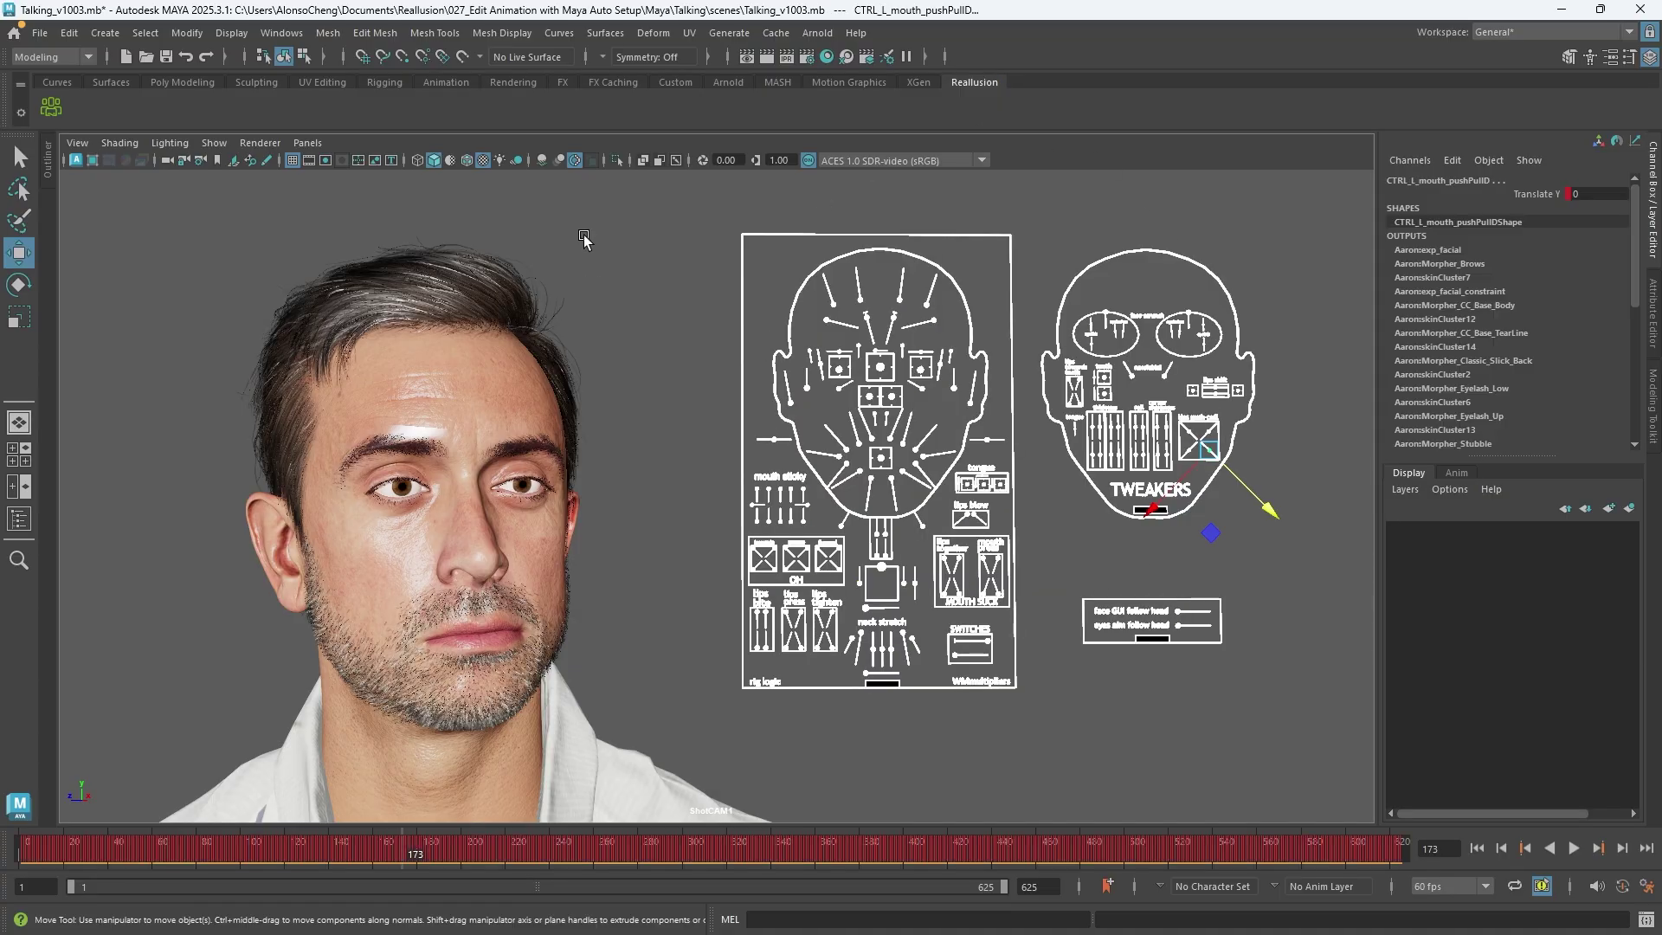
{"action": "left_click", "coordinate": [1456, 473]}
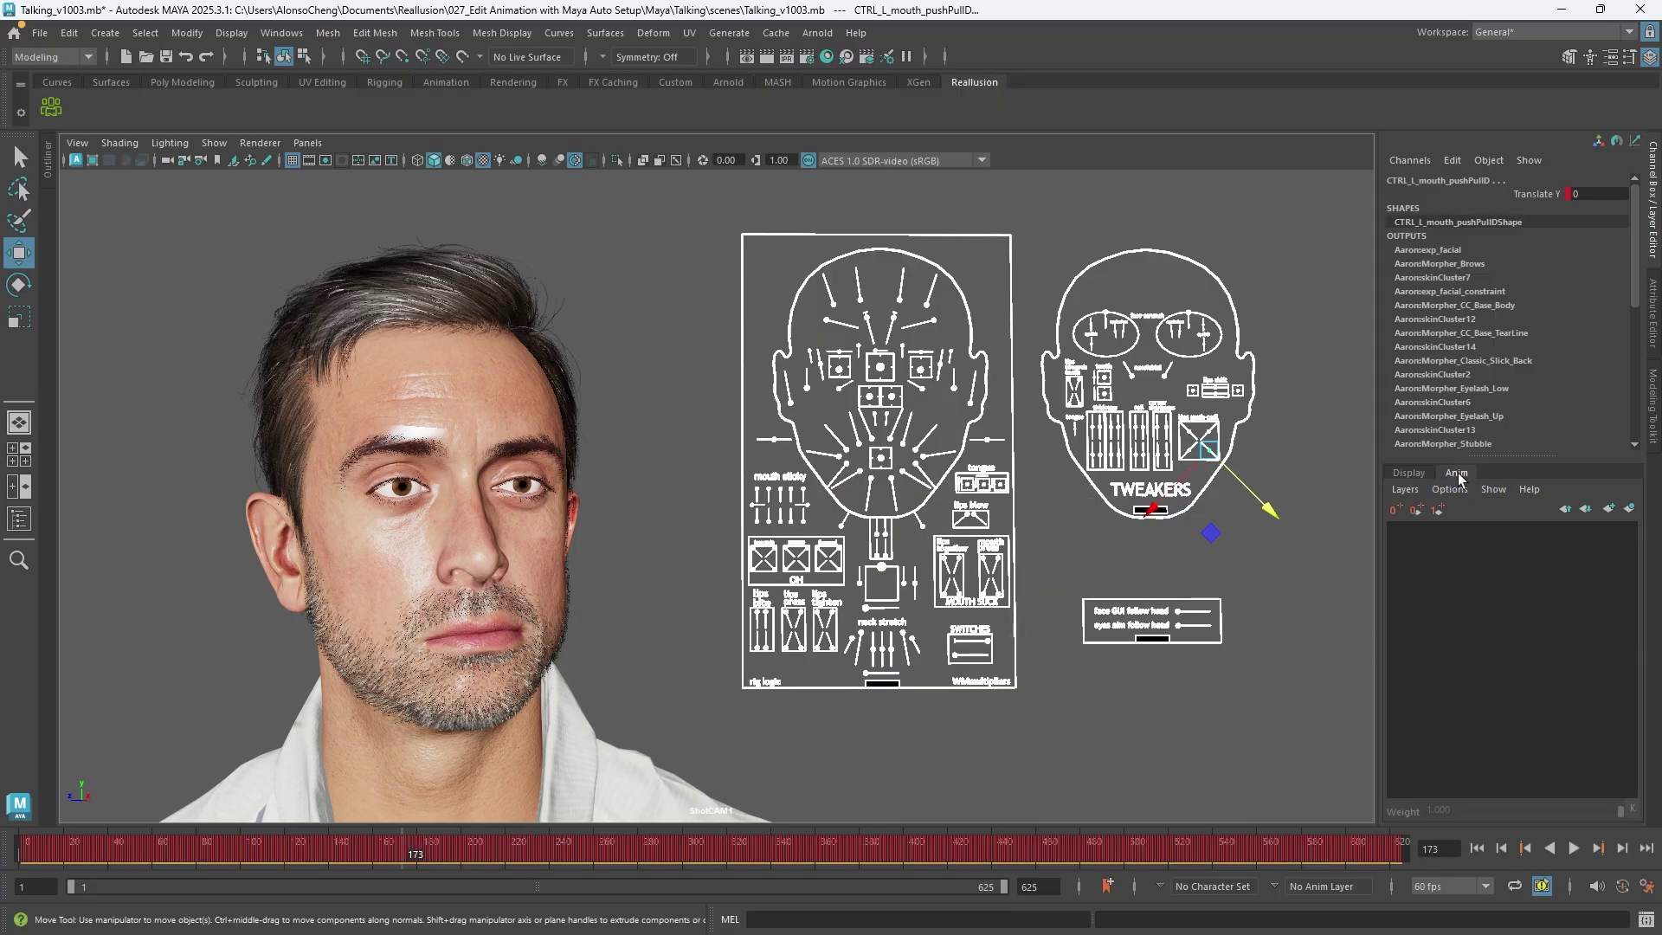
{"action": "left_click", "coordinate": [1631, 510]}
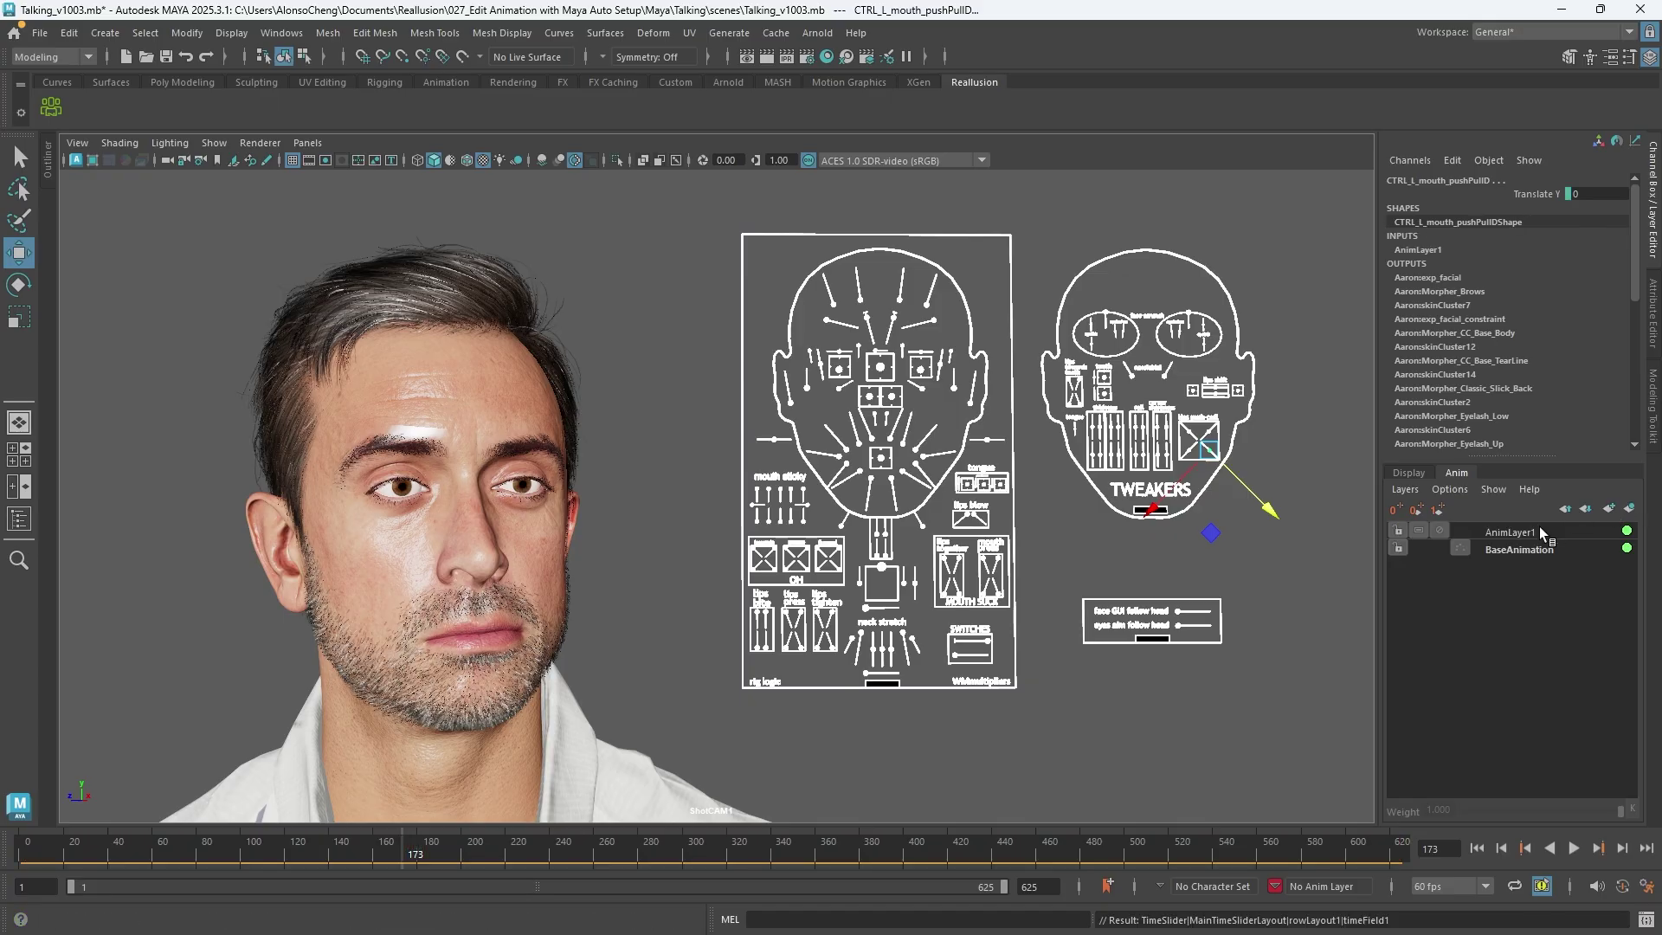
{"action": "left_click", "coordinate": [1506, 537]}
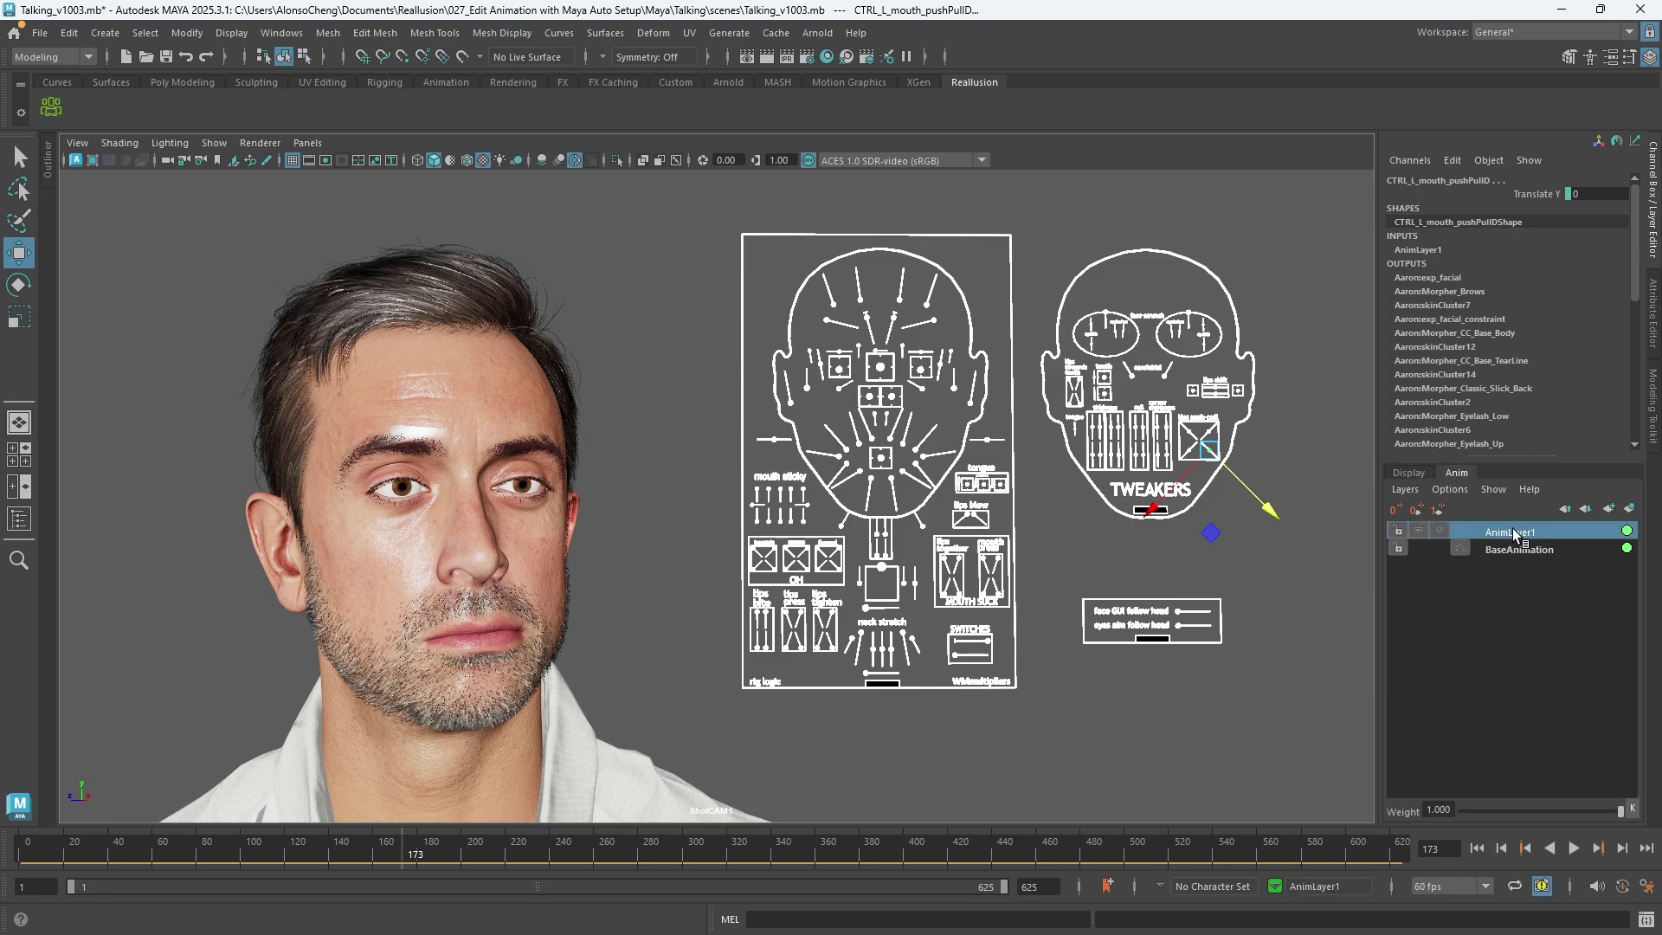
{"action": "double_click", "coordinate": [1510, 532]}
{"action": "type", "text": "Facial"}
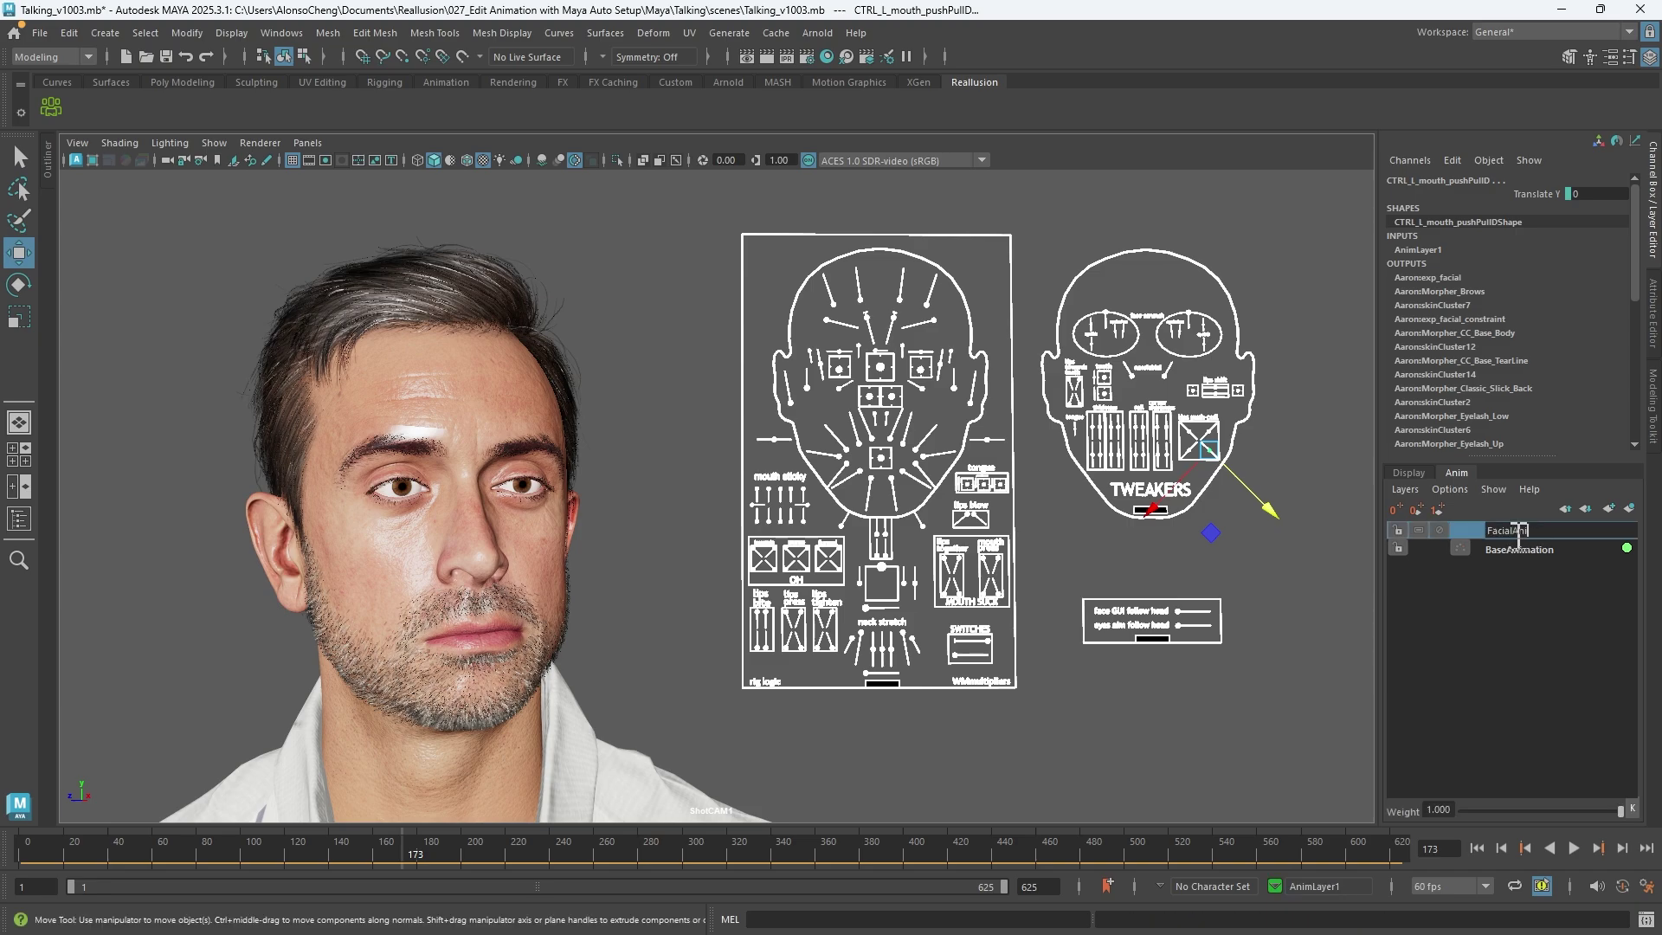
{"action": "type", "text": "Ani"}
{"action": "key", "text": "Return"}
With auto key on, raise and key the top brow controls, and set playback range 100–452
{"action": "left_click", "coordinate": [1623, 885]}
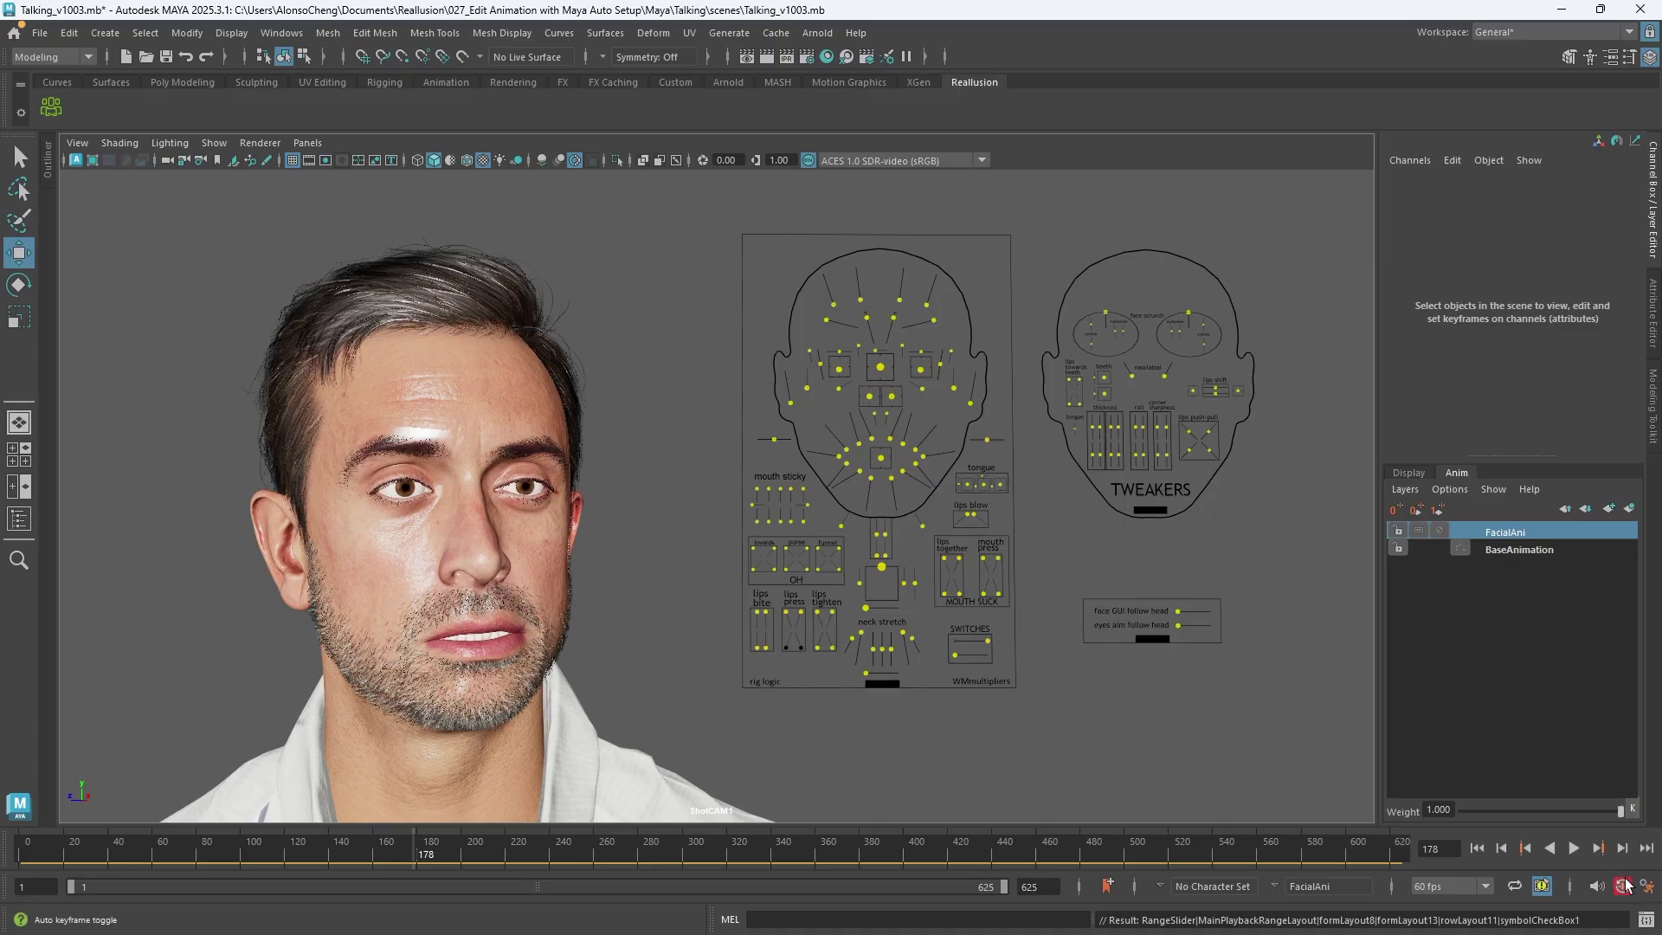
{"action": "left_click_drag", "start_coordinate": [819, 267], "coordinate": [961, 309]}
{"action": "left_click_drag", "start_coordinate": [914, 221], "coordinate": [914, 208]}
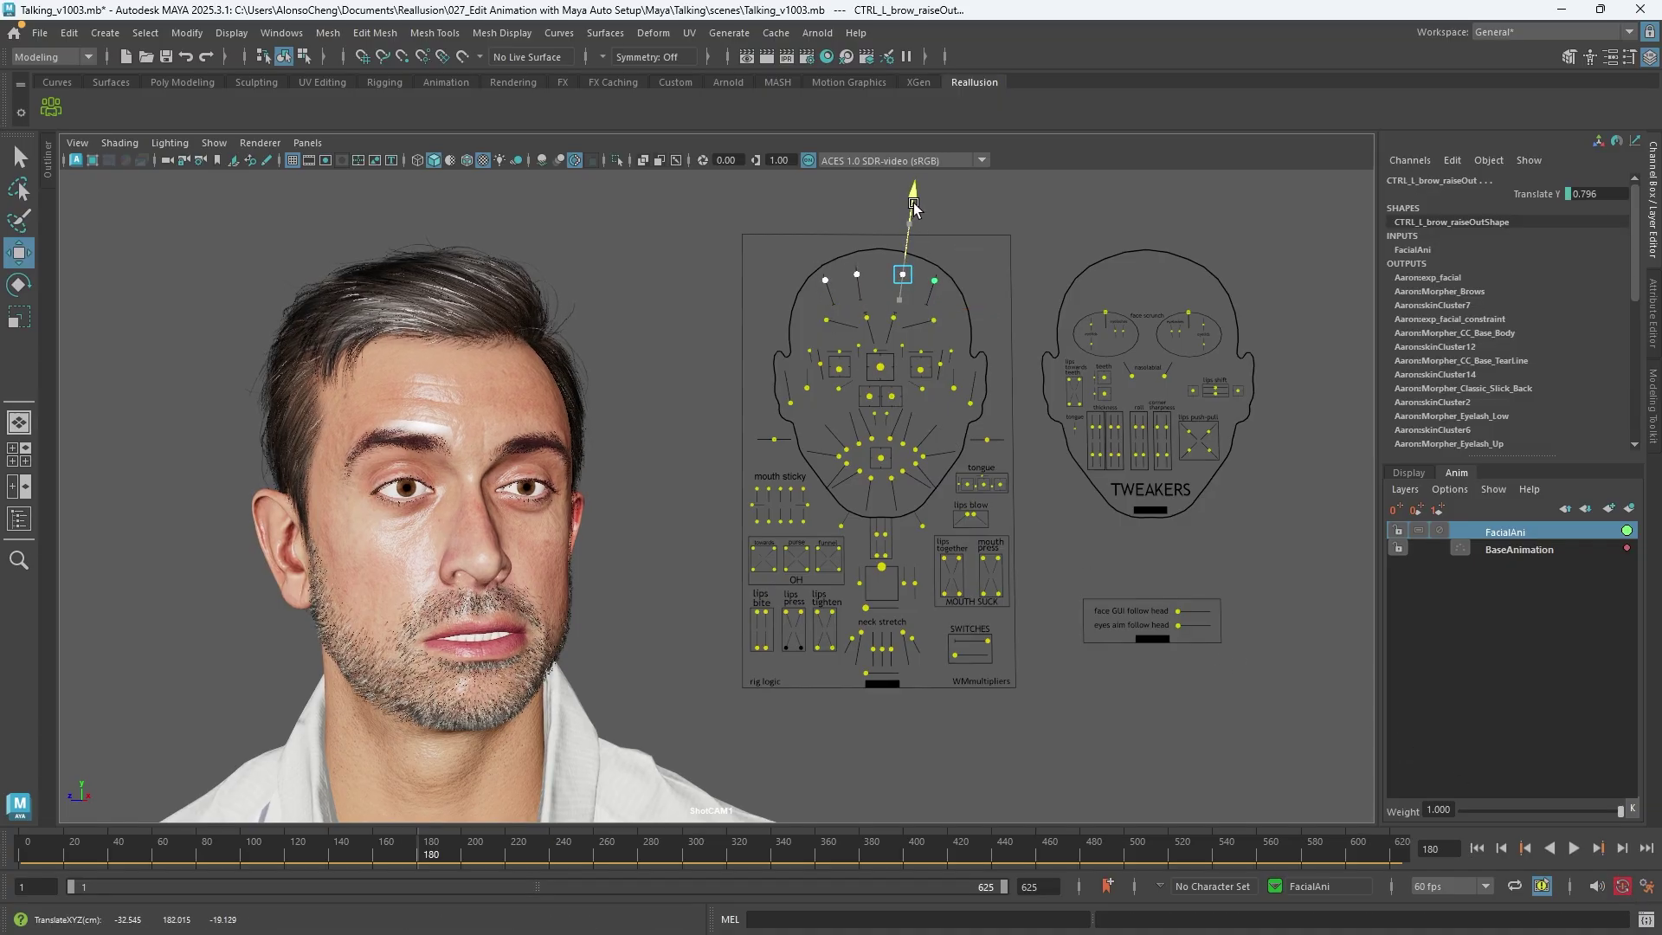
{"action": "right_click", "coordinate": [1524, 190]}
{"action": "left_click", "coordinate": [1524, 229]}
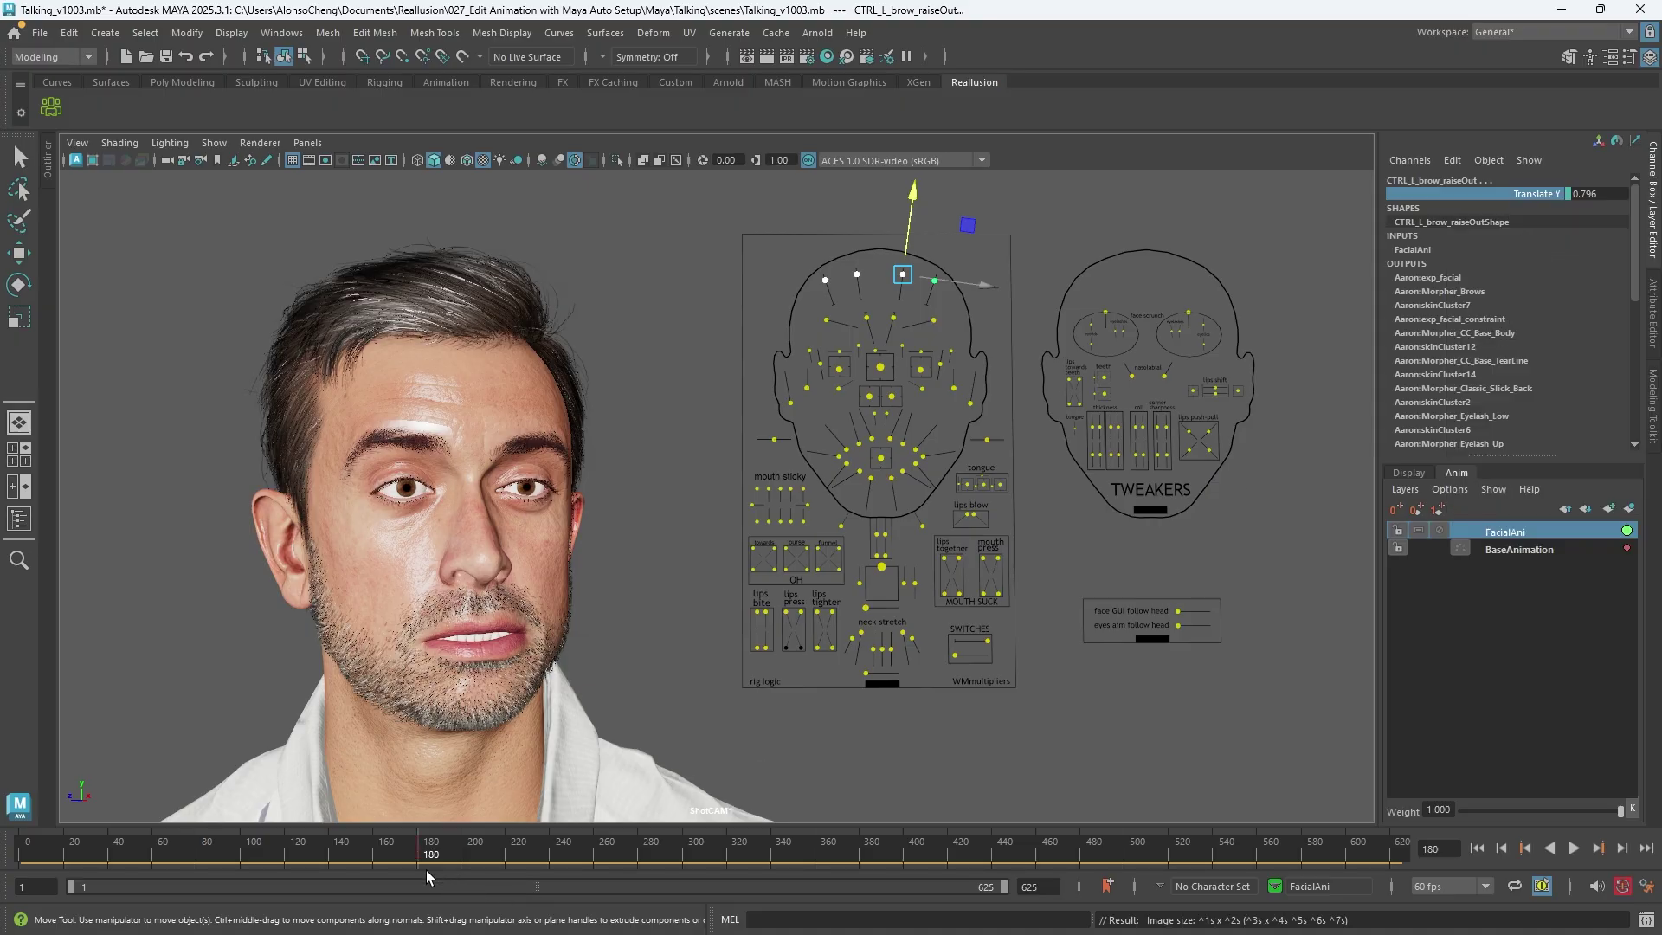
{"action": "left_click_drag", "start_coordinate": [1004, 886], "coordinate": [749, 886]}
{"action": "left_click_drag", "start_coordinate": [71, 887], "coordinate": [215, 897]}
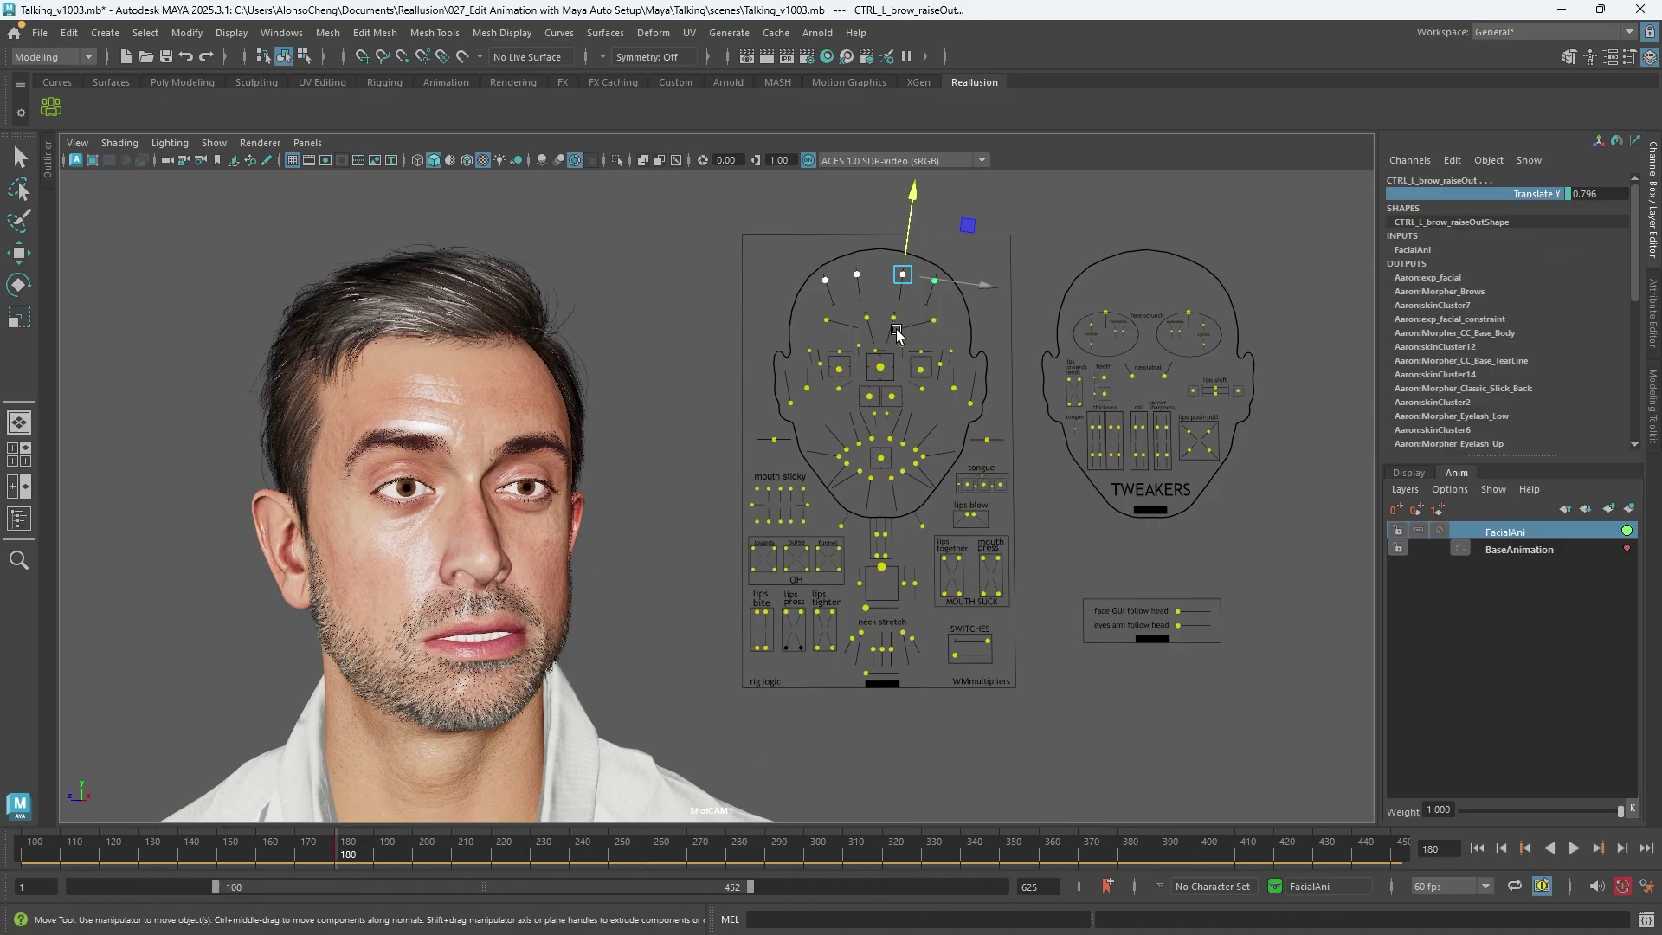
Return the left brow_down control to zero and raise the right eye blink control to widen the eyes
{"action": "left_click_drag", "start_coordinate": [856, 304], "coordinate": [900, 336]}
{"action": "left_click_drag", "start_coordinate": [900, 403], "coordinate": [899, 392]}
{"action": "left_click", "coordinate": [892, 463]}
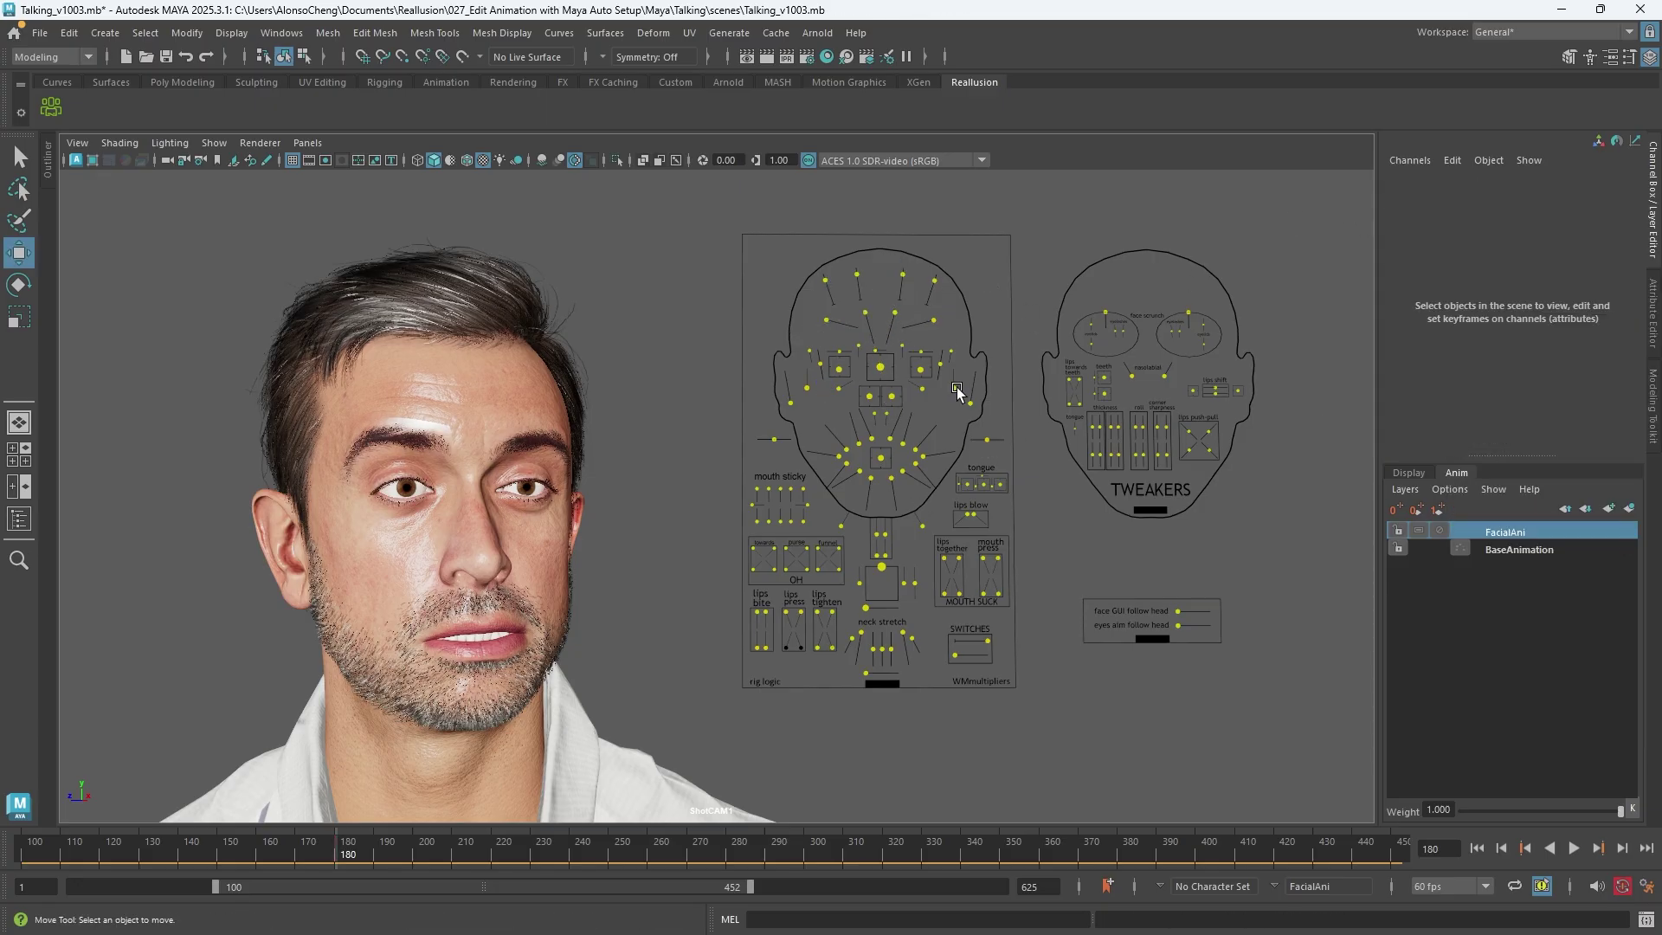
{"action": "left_click", "coordinate": [881, 398]}
{"action": "left_click", "coordinate": [820, 364]}
{"action": "left_click_drag", "start_coordinate": [836, 444], "coordinate": [832, 437]}
{"action": "right_click", "coordinate": [1522, 194]}
{"action": "left_click", "coordinate": [1499, 237]}
Review the brow animation across frames 154–227 and mute FacialAni to compare poses
{"action": "mouse_move", "coordinate": [805, 260]}
{"action": "left_mouse_down"}
{"action": "mouse_move", "coordinate": [943, 271]}
{"action": "mouse_move", "coordinate": [944, 329]}
{"action": "left_mouse_up"}
{"action": "left_click_drag", "start_coordinate": [341, 855], "coordinate": [449, 864]}
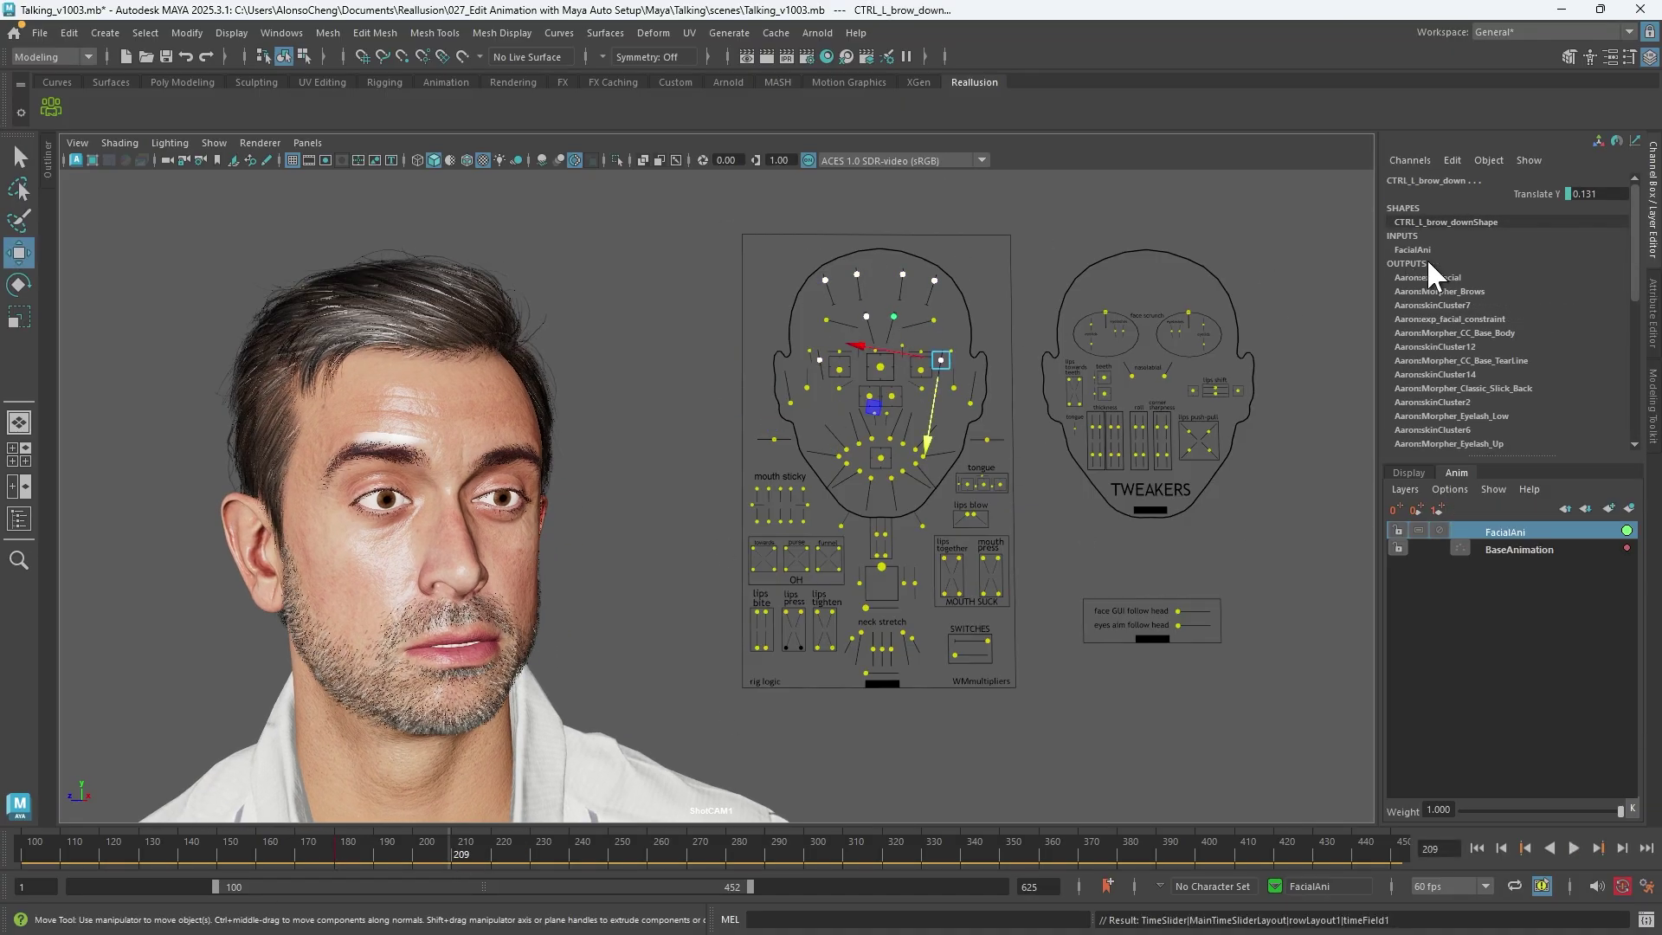
{"action": "left_click", "coordinate": [1597, 194]}
{"action": "left_click_drag", "start_coordinate": [322, 857], "coordinate": [507, 879]}
{"action": "right_click", "coordinate": [1530, 199]}
{"action": "key", "text": "alt+period"}
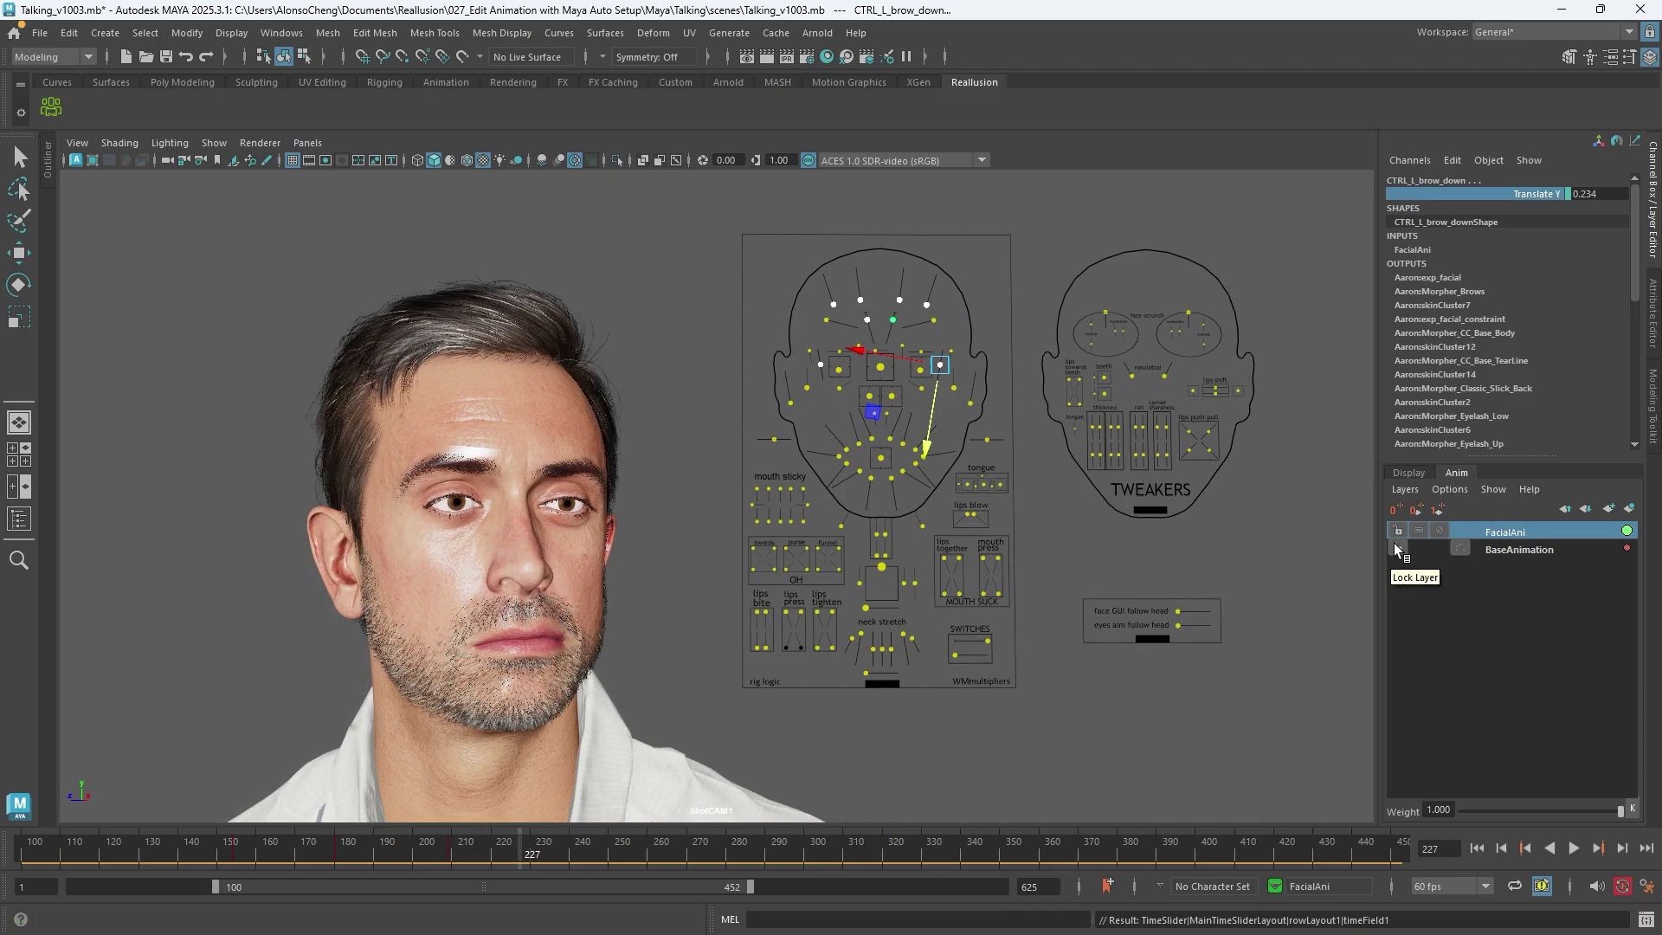
{"action": "left_click", "coordinate": [1440, 532]}
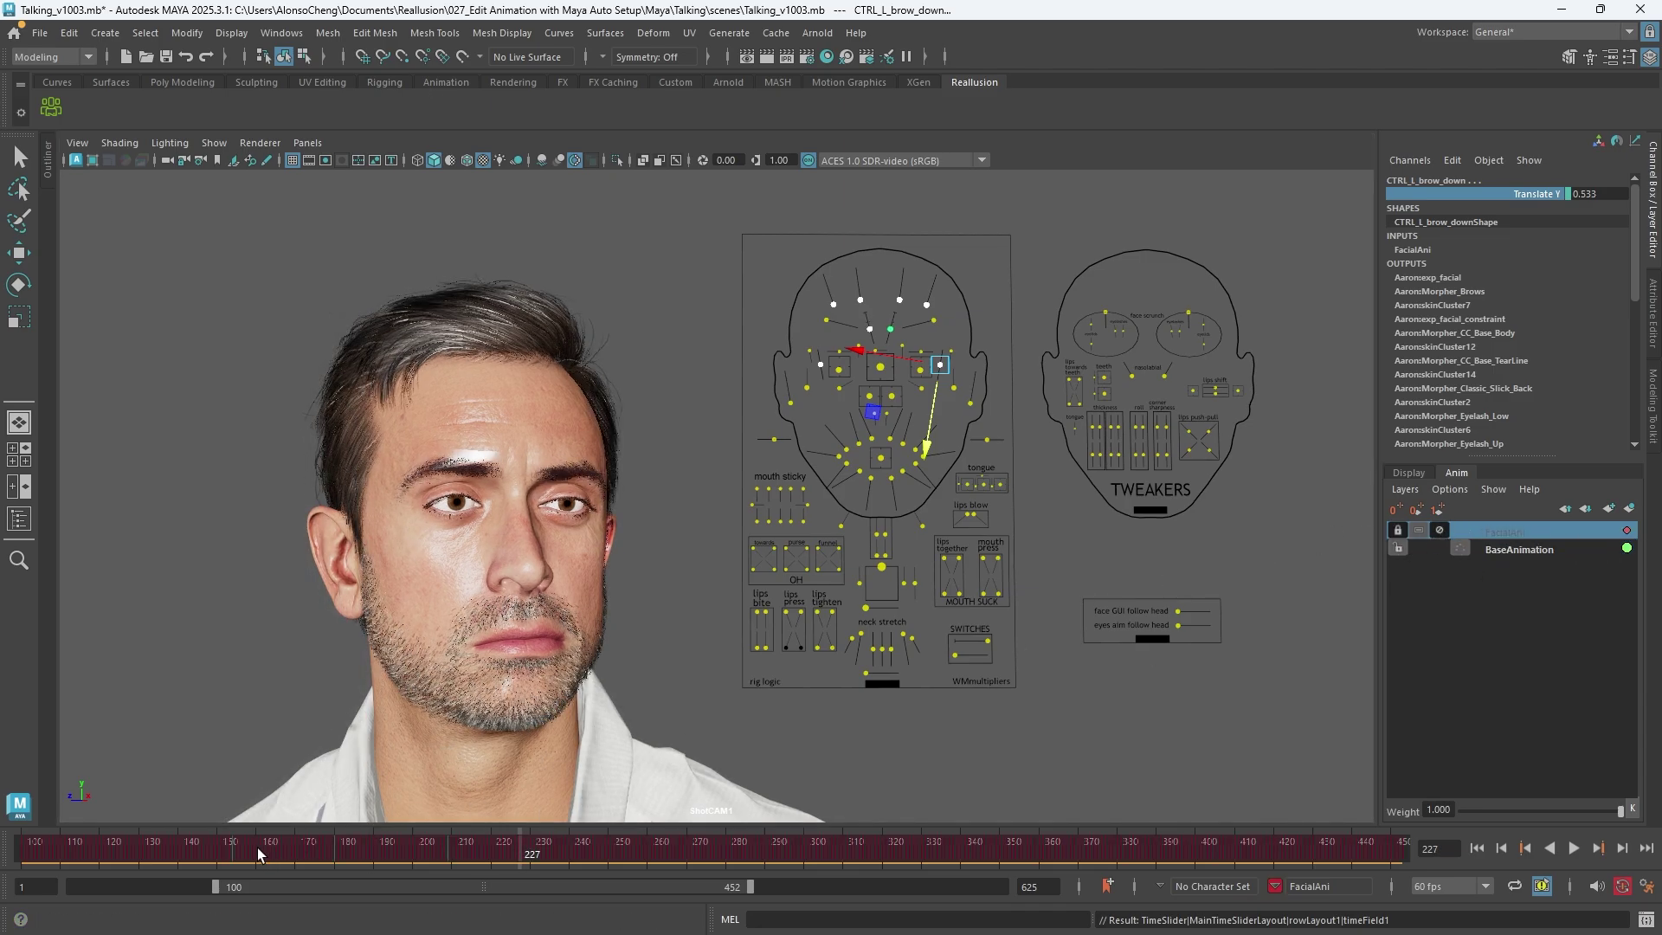
{"action": "mouse_move", "coordinate": [256, 848]}
{"action": "left_mouse_down"}
{"action": "mouse_move", "coordinate": [559, 860]}
{"action": "mouse_move", "coordinate": [268, 857]}
{"action": "left_mouse_up"}
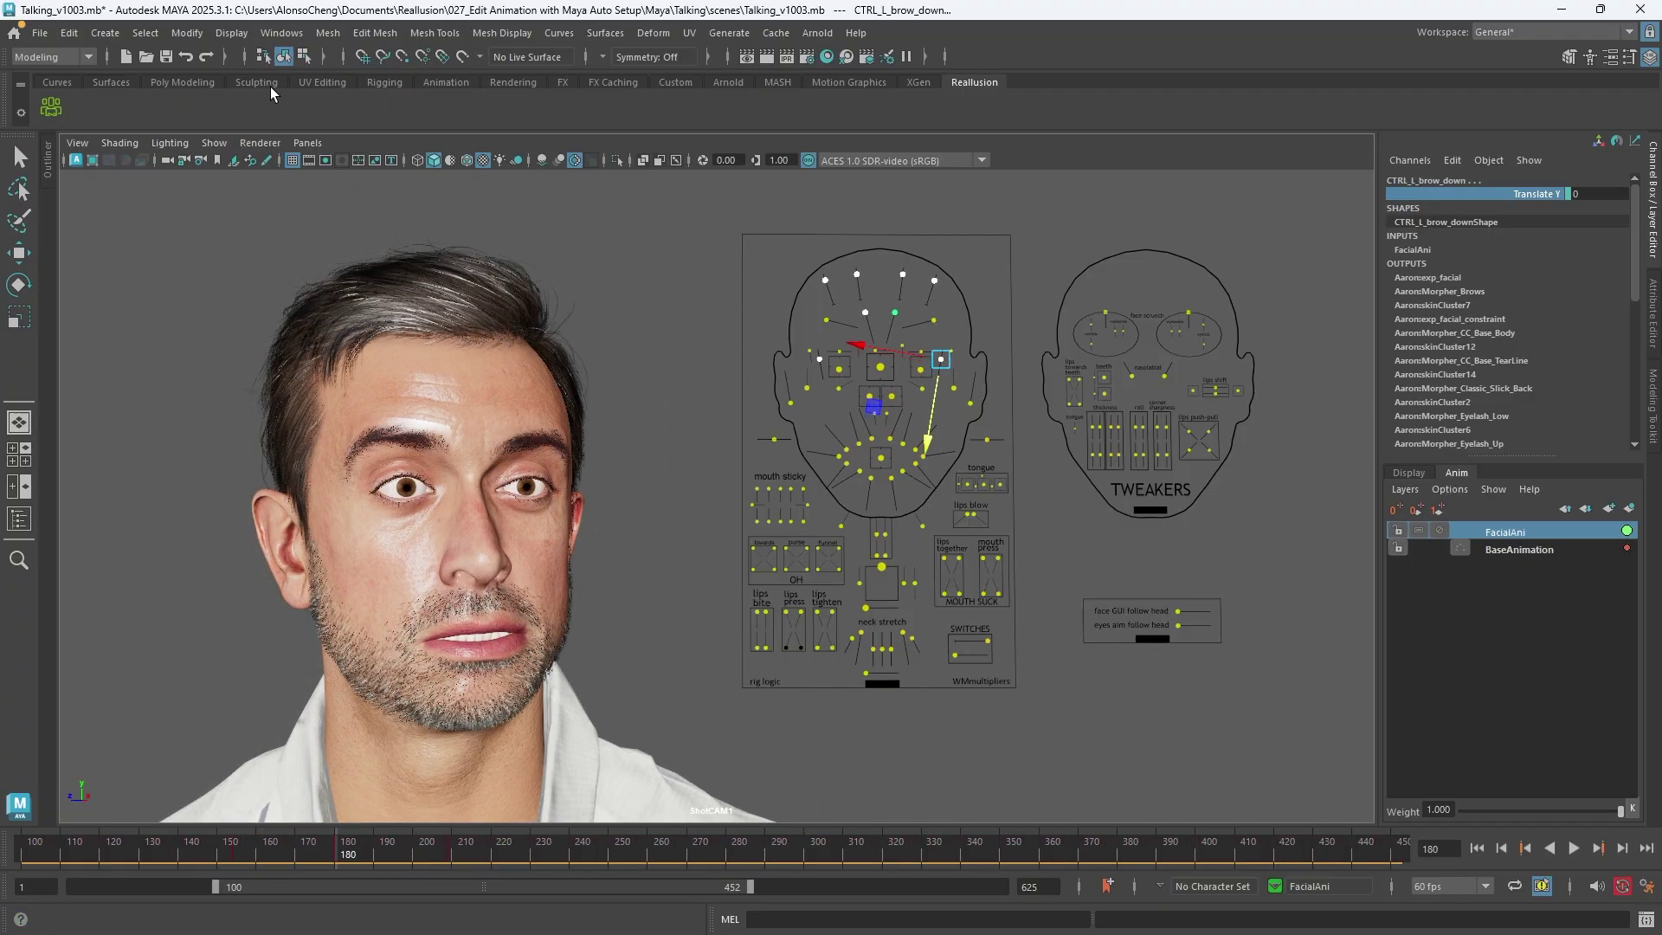
In the Graph Editor, frame the brow curves around frame 180 and select the peak key
{"action": "left_click", "coordinate": [285, 34]}
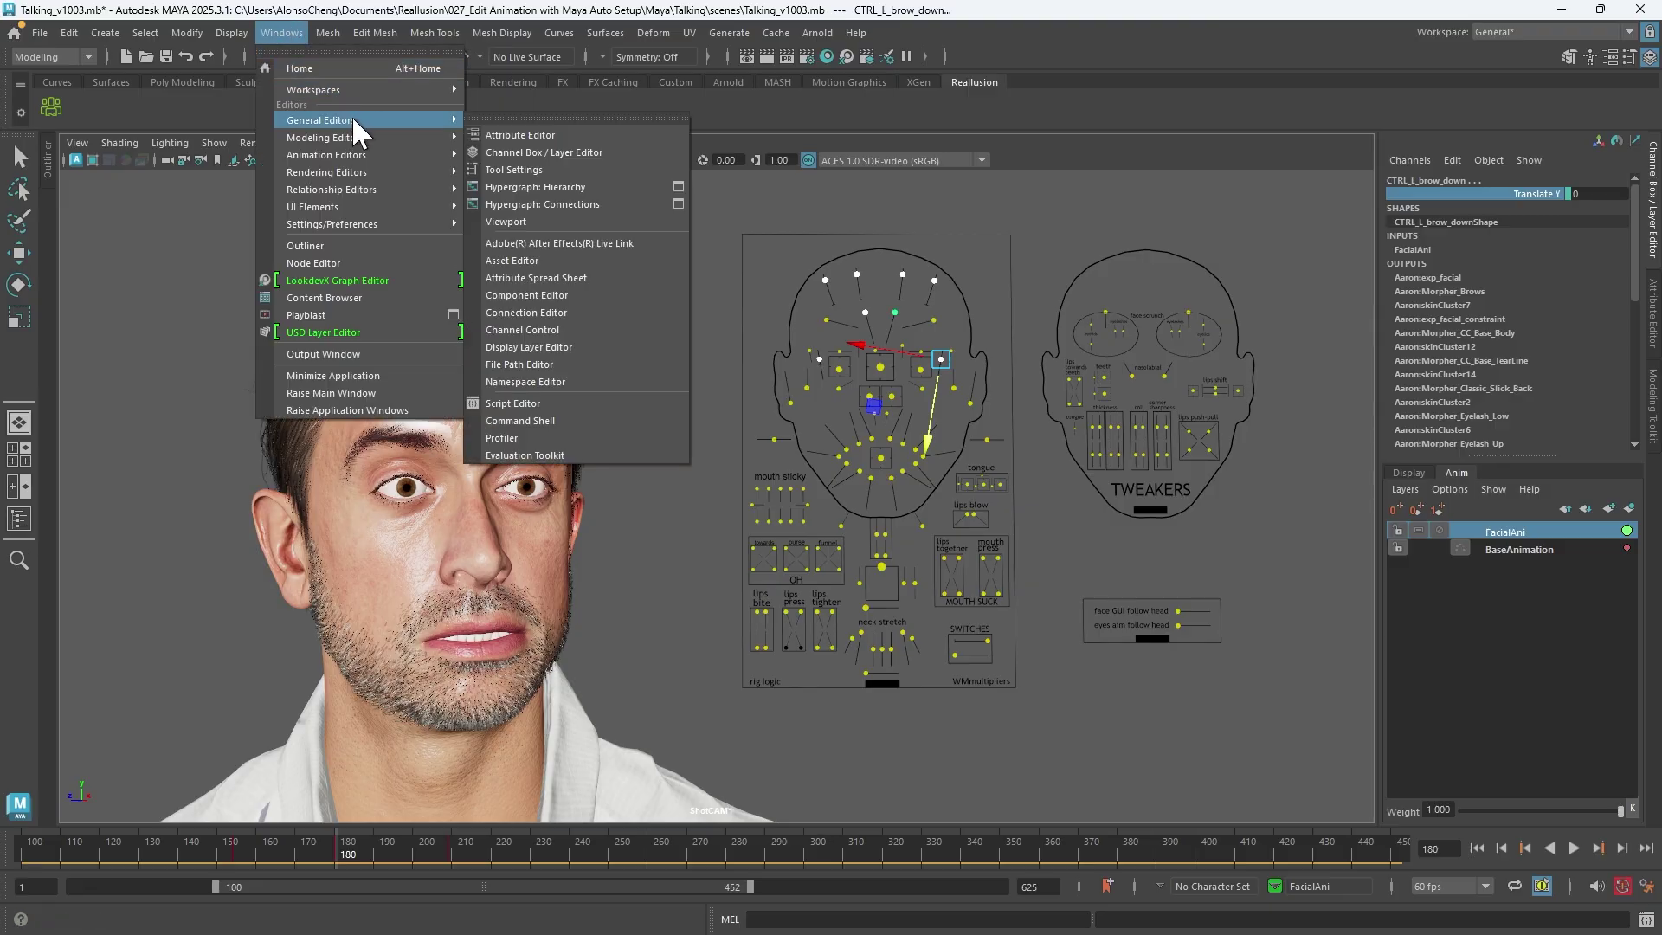
{"action": "mouse_move", "coordinate": [371, 153]}
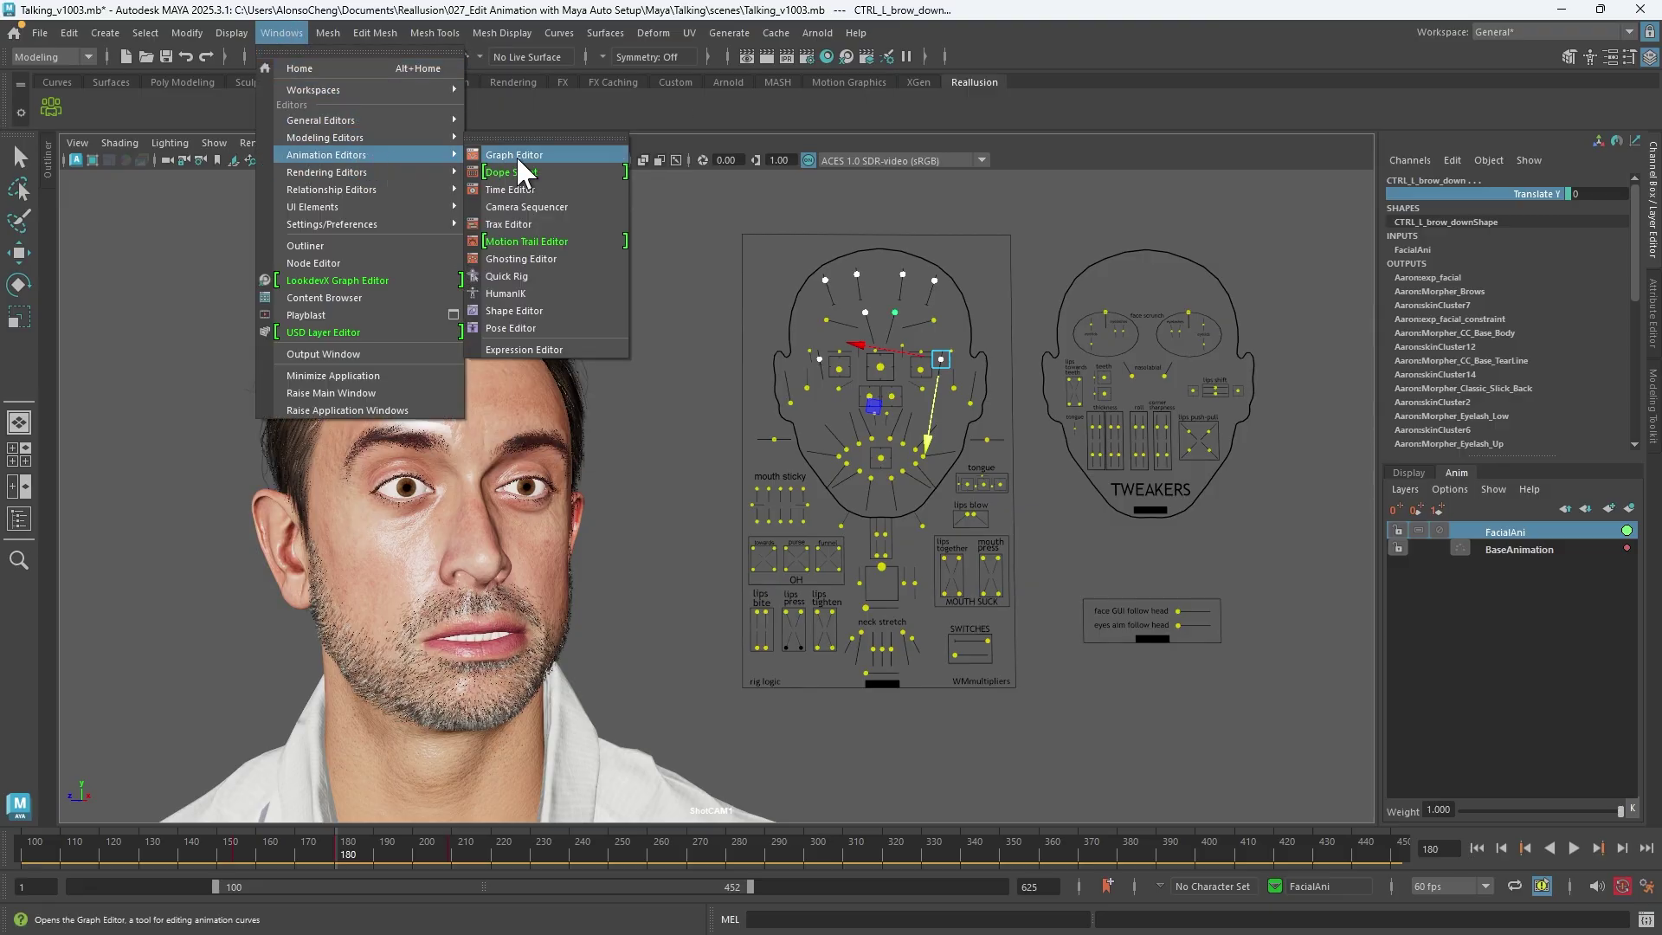
{"action": "left_click", "coordinate": [516, 154]}
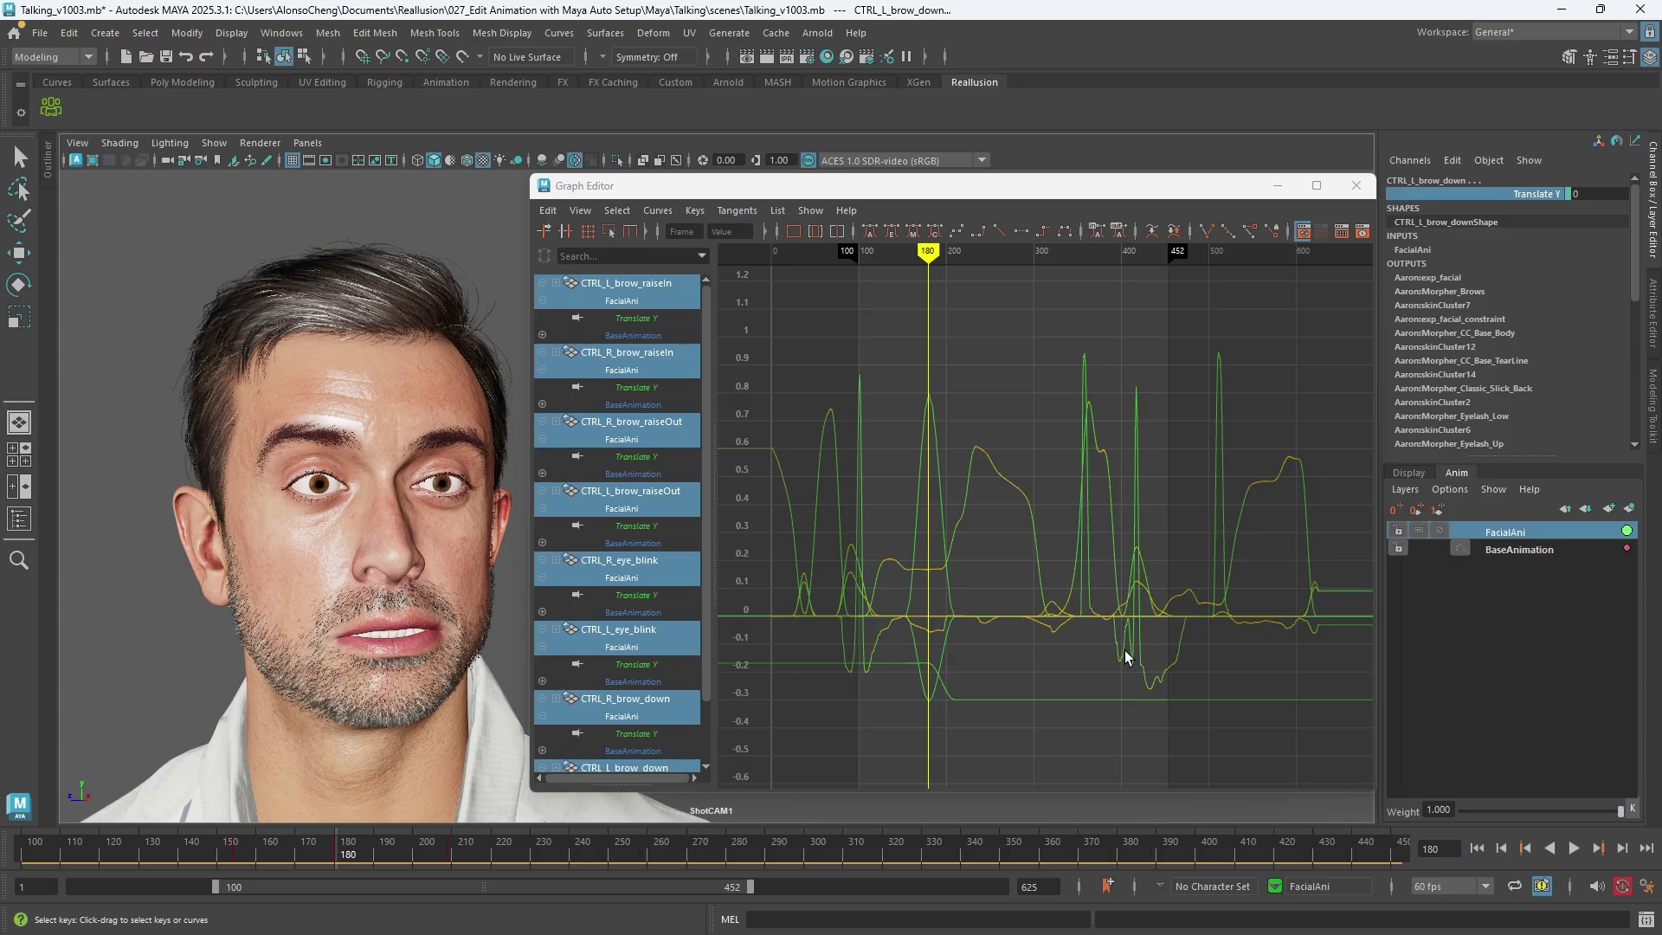
{"action": "left_click", "coordinate": [1506, 533]}
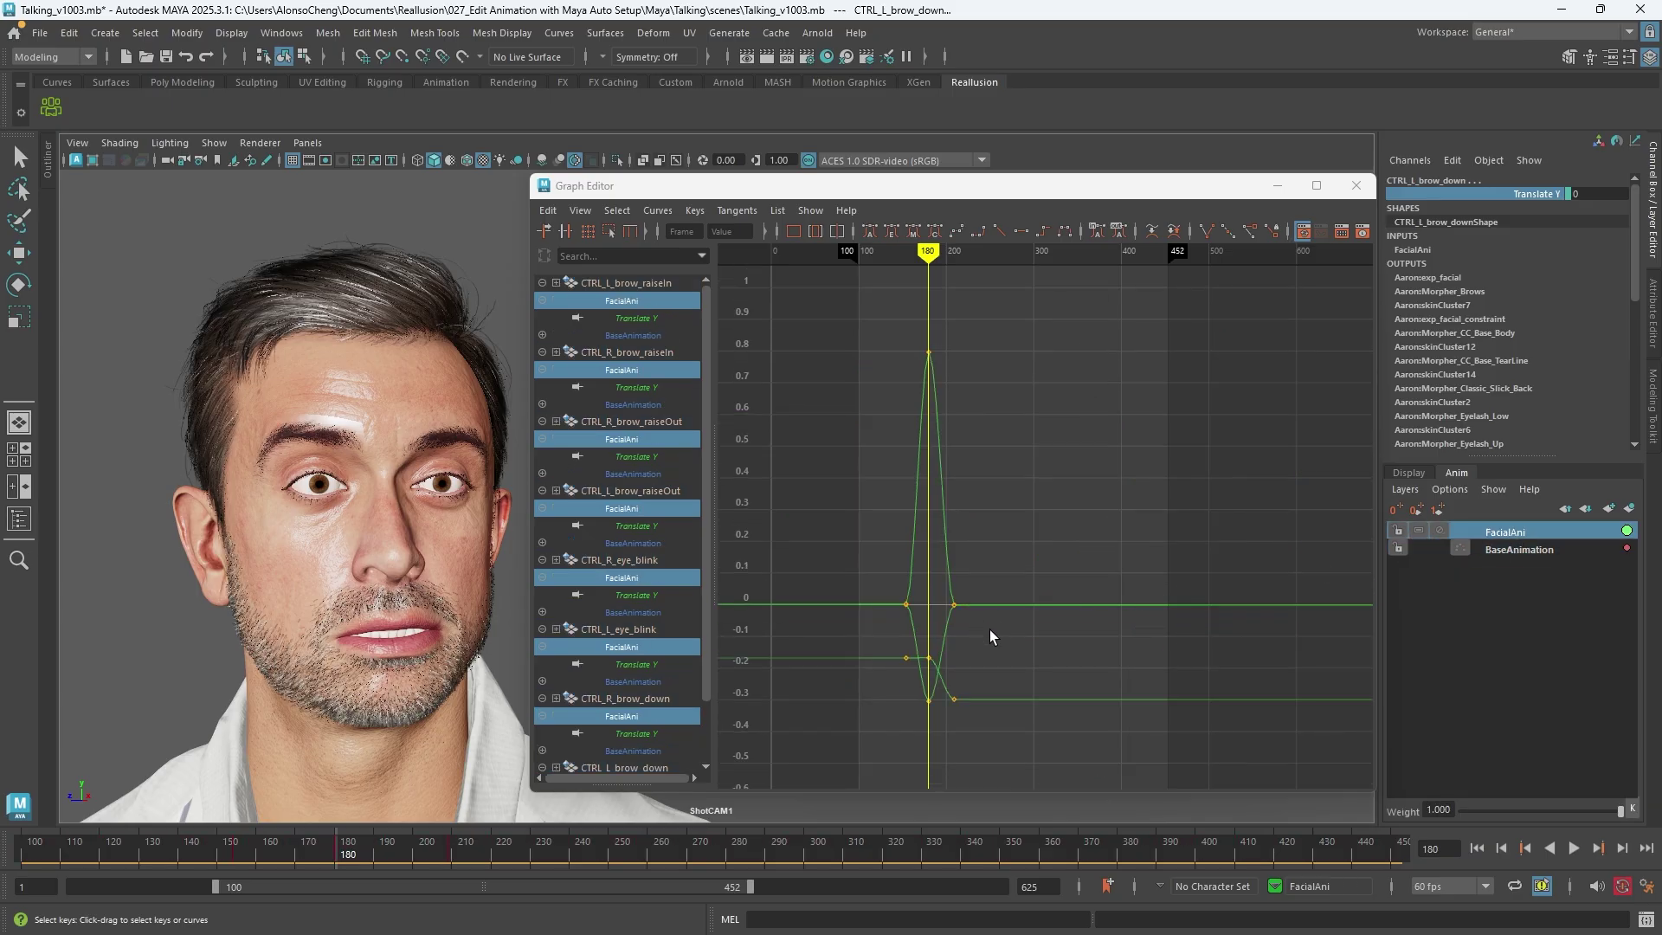
{"action": "right_click_drag", "start_coordinate": [989, 630], "coordinate": [1112, 634], "text": "alt+shift"}
{"action": "middle_click_drag", "start_coordinate": [1112, 633], "coordinate": [1255, 664], "text": "alt+shift"}
{"action": "left_click_drag", "start_coordinate": [845, 566], "coordinate": [928, 636]}
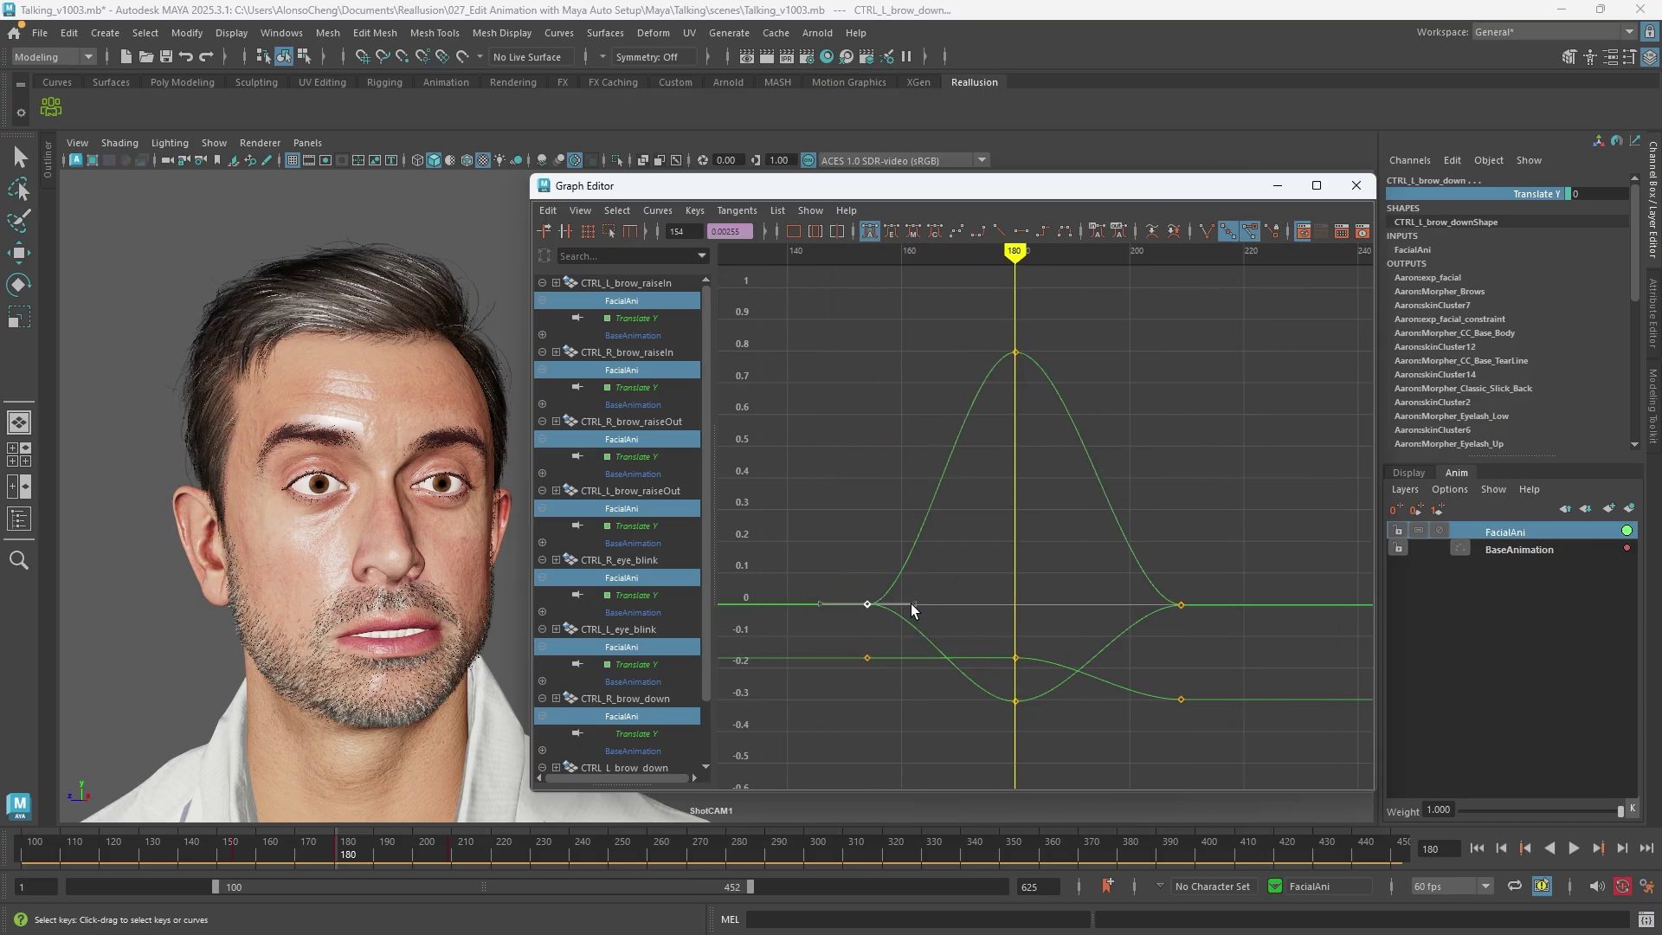
{"action": "left_click_drag", "start_coordinate": [1070, 400], "coordinate": [1071, 401]}
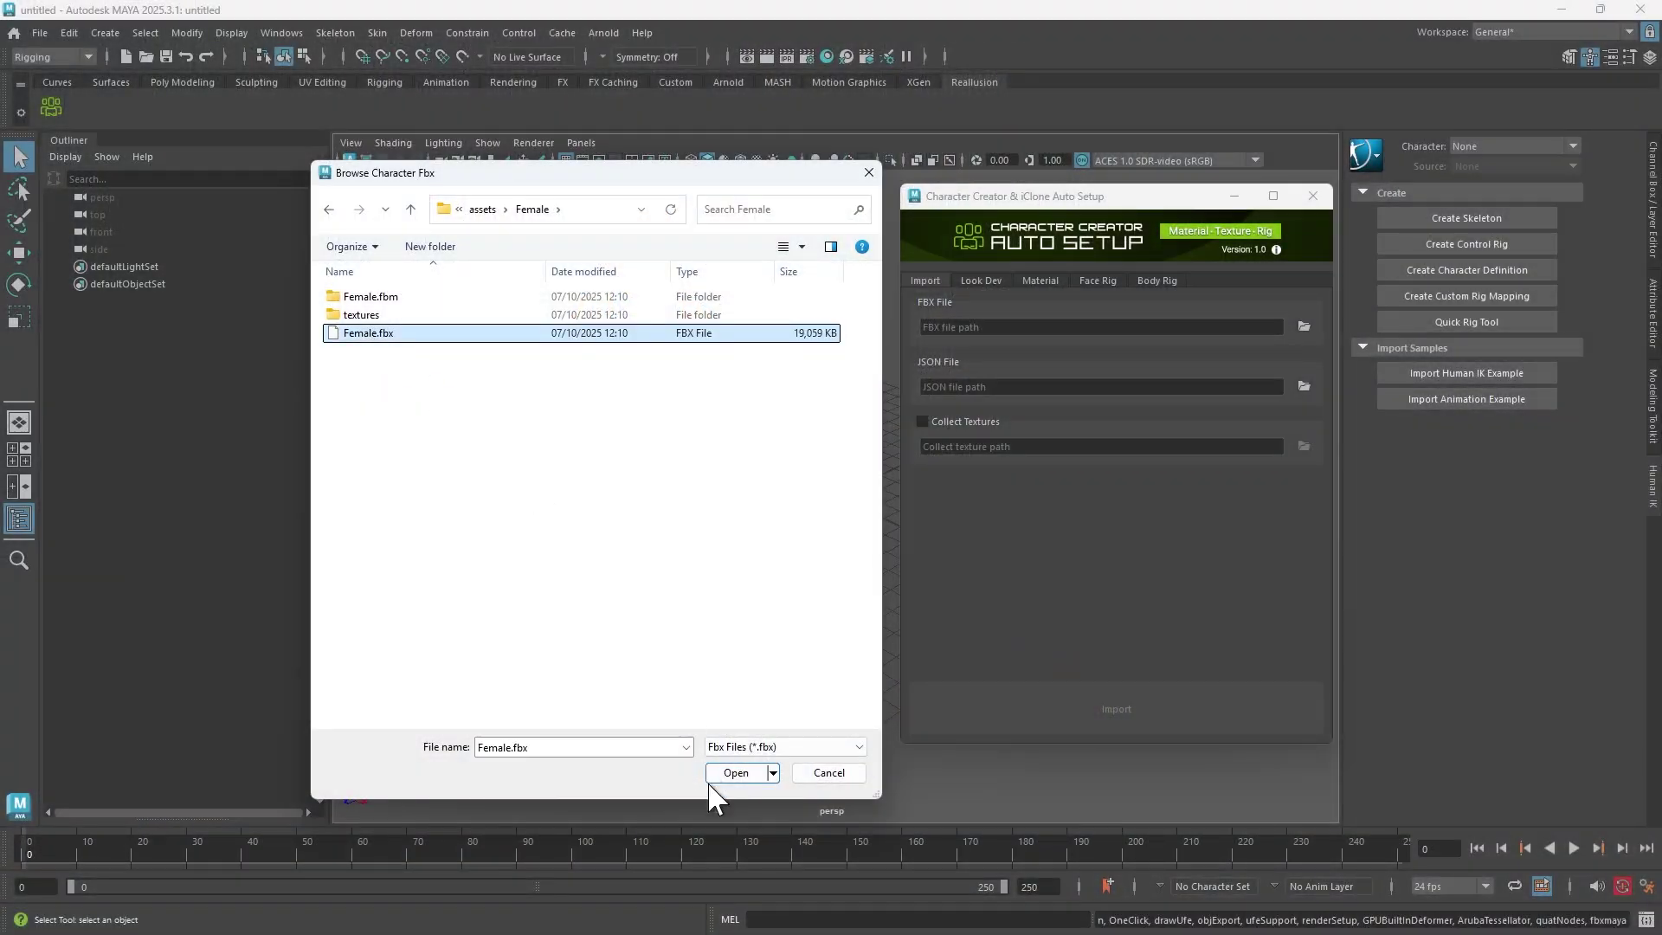
Import Female.fbx through Auto Setup, play her animation once, and return to the first frame
{"action": "left_click", "coordinate": [735, 773]}
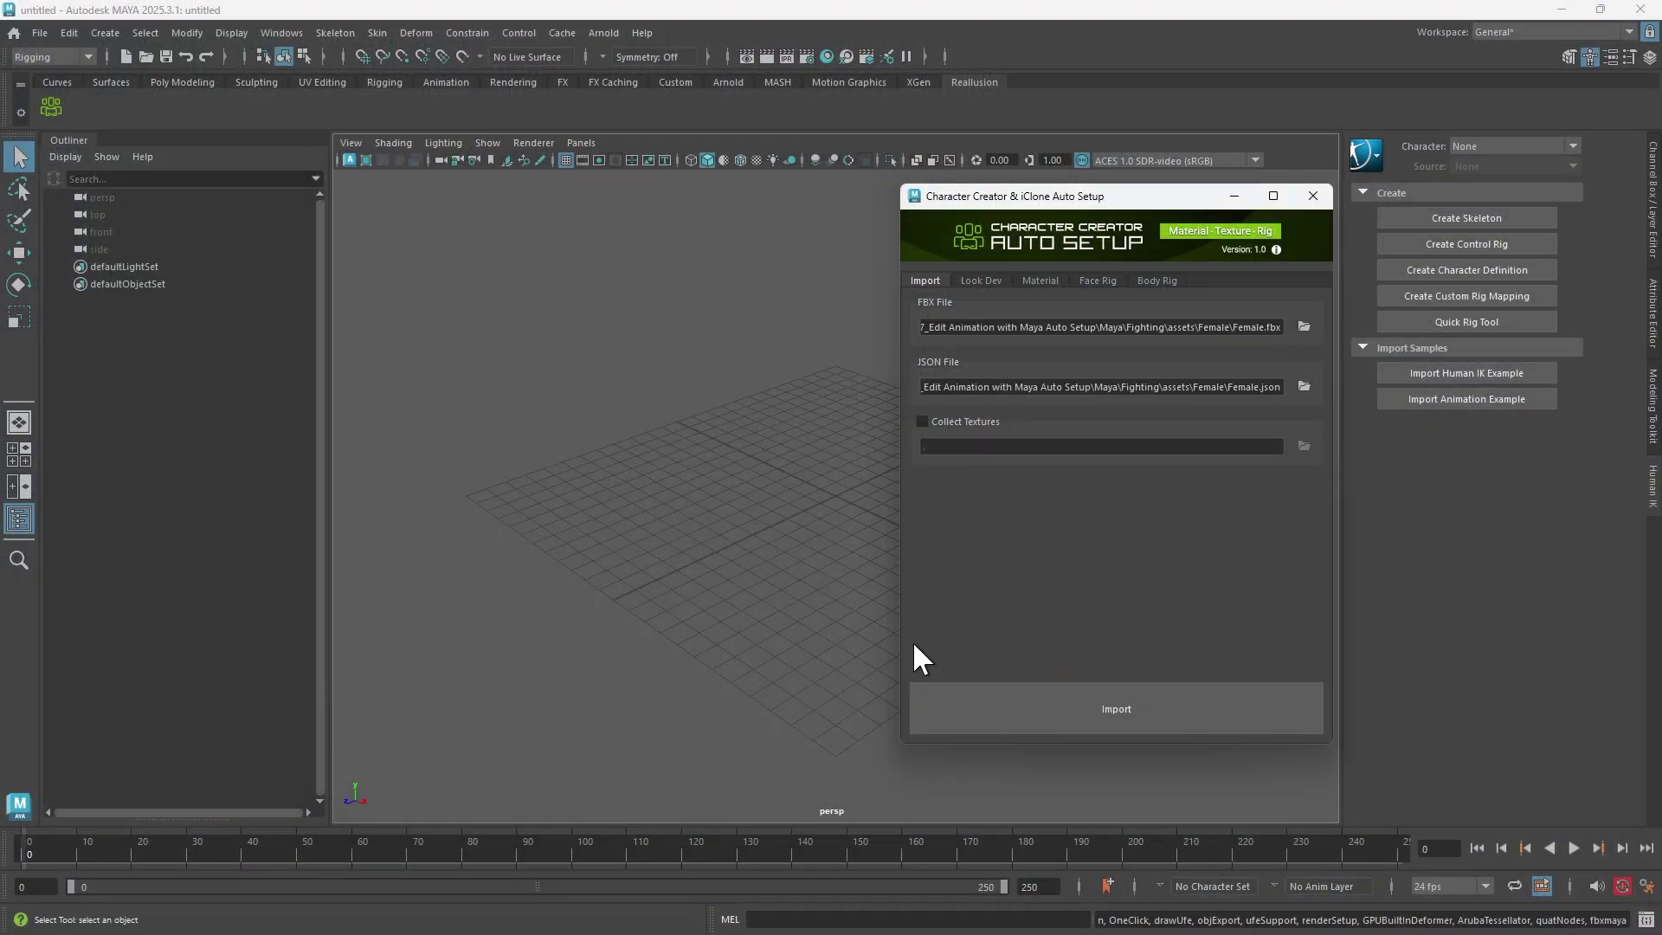
{"action": "left_click", "coordinate": [1170, 722]}
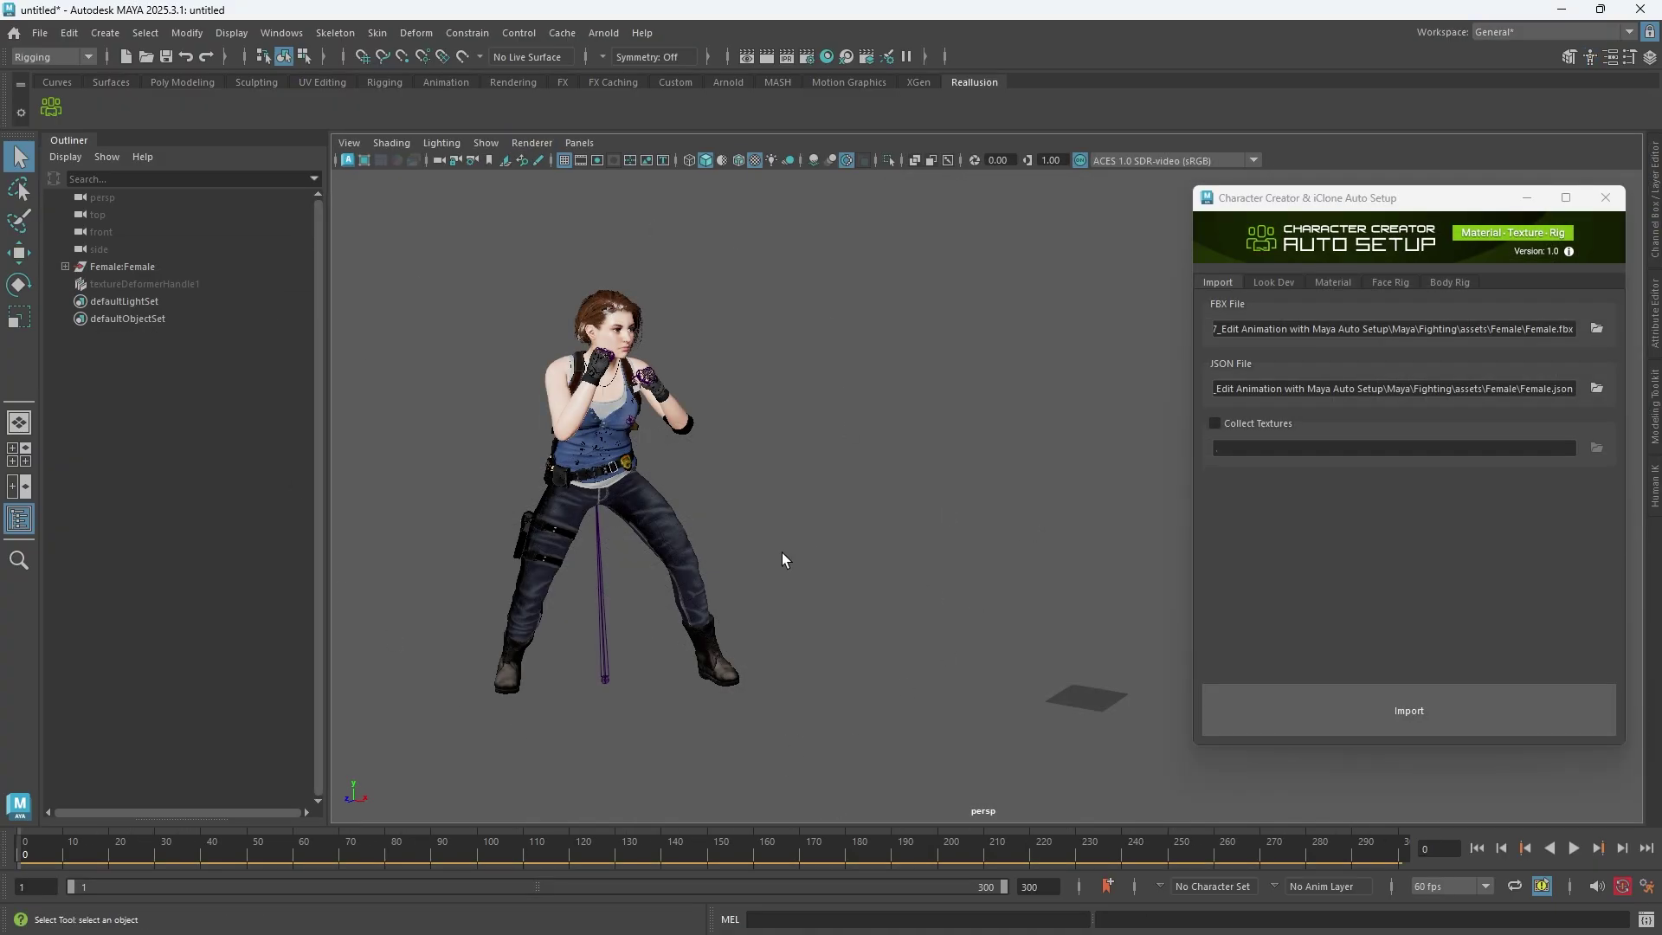
{"action": "left_click", "coordinate": [1579, 853]}
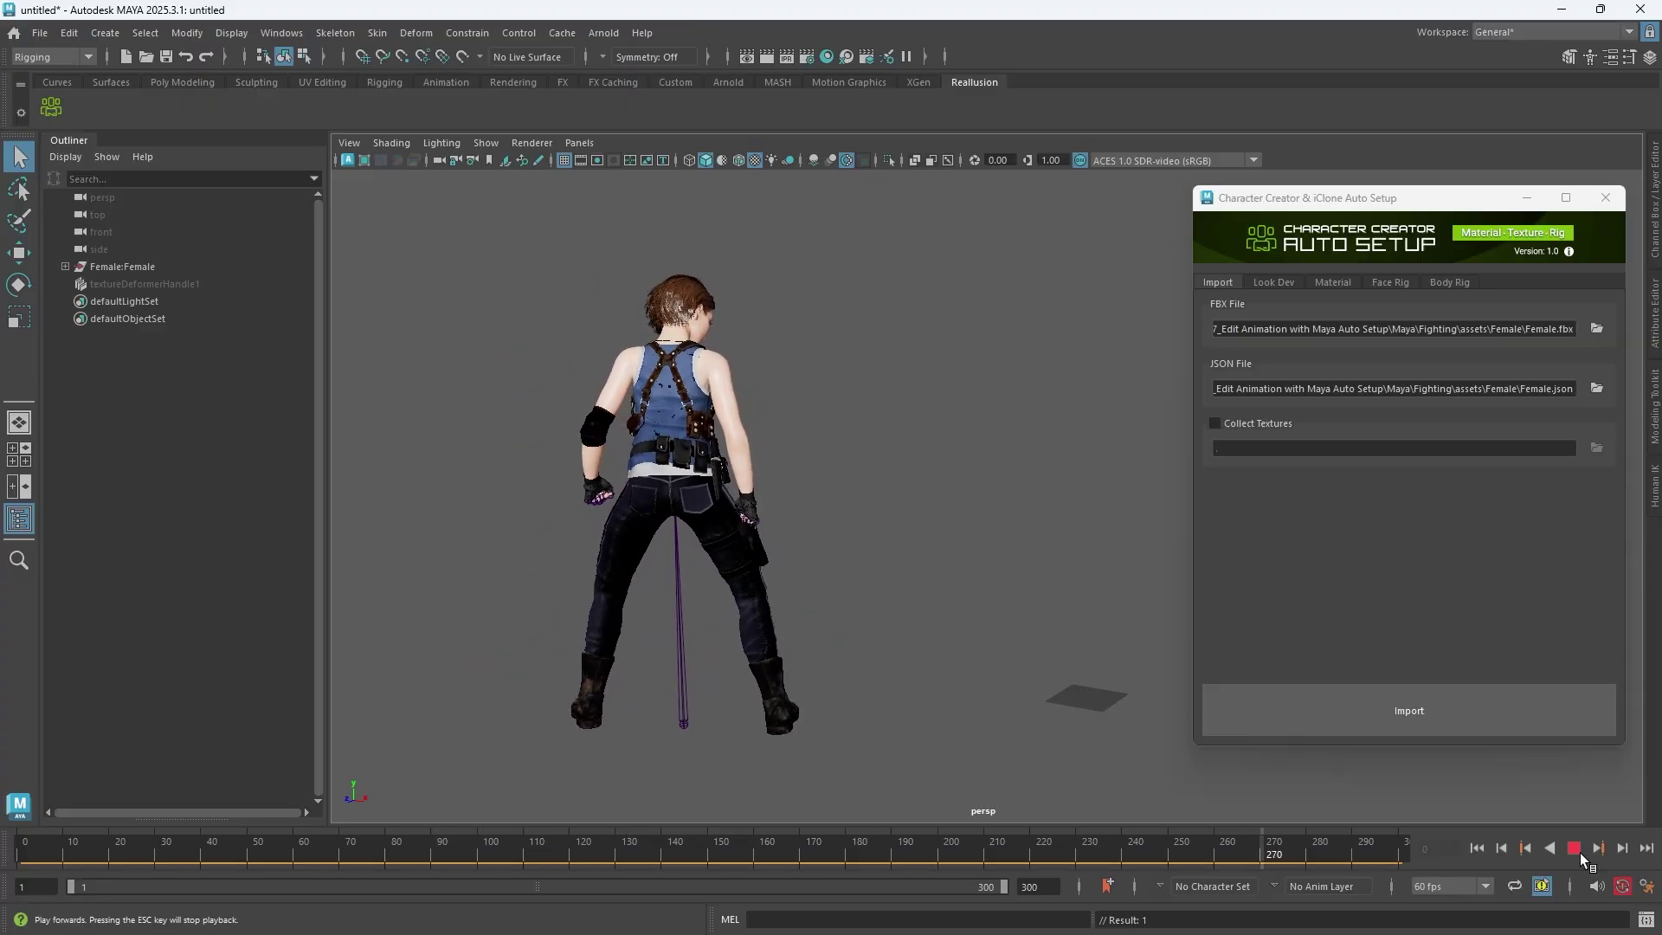
{"action": "left_click", "coordinate": [1581, 853]}
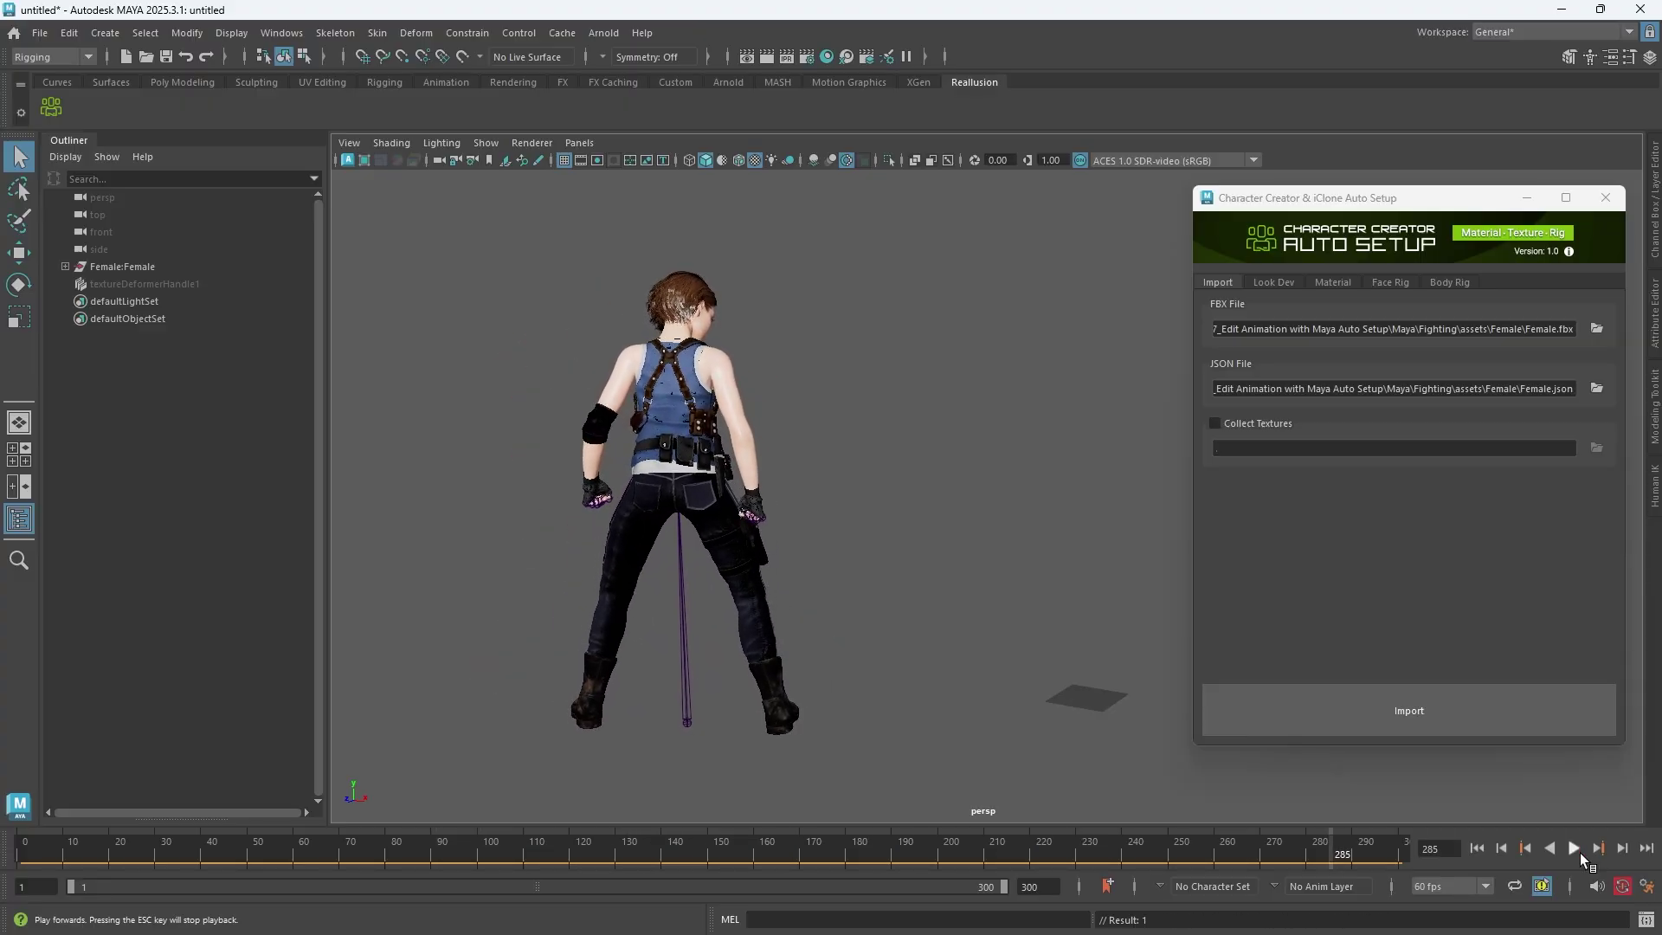
{"action": "left_click", "coordinate": [1476, 848]}
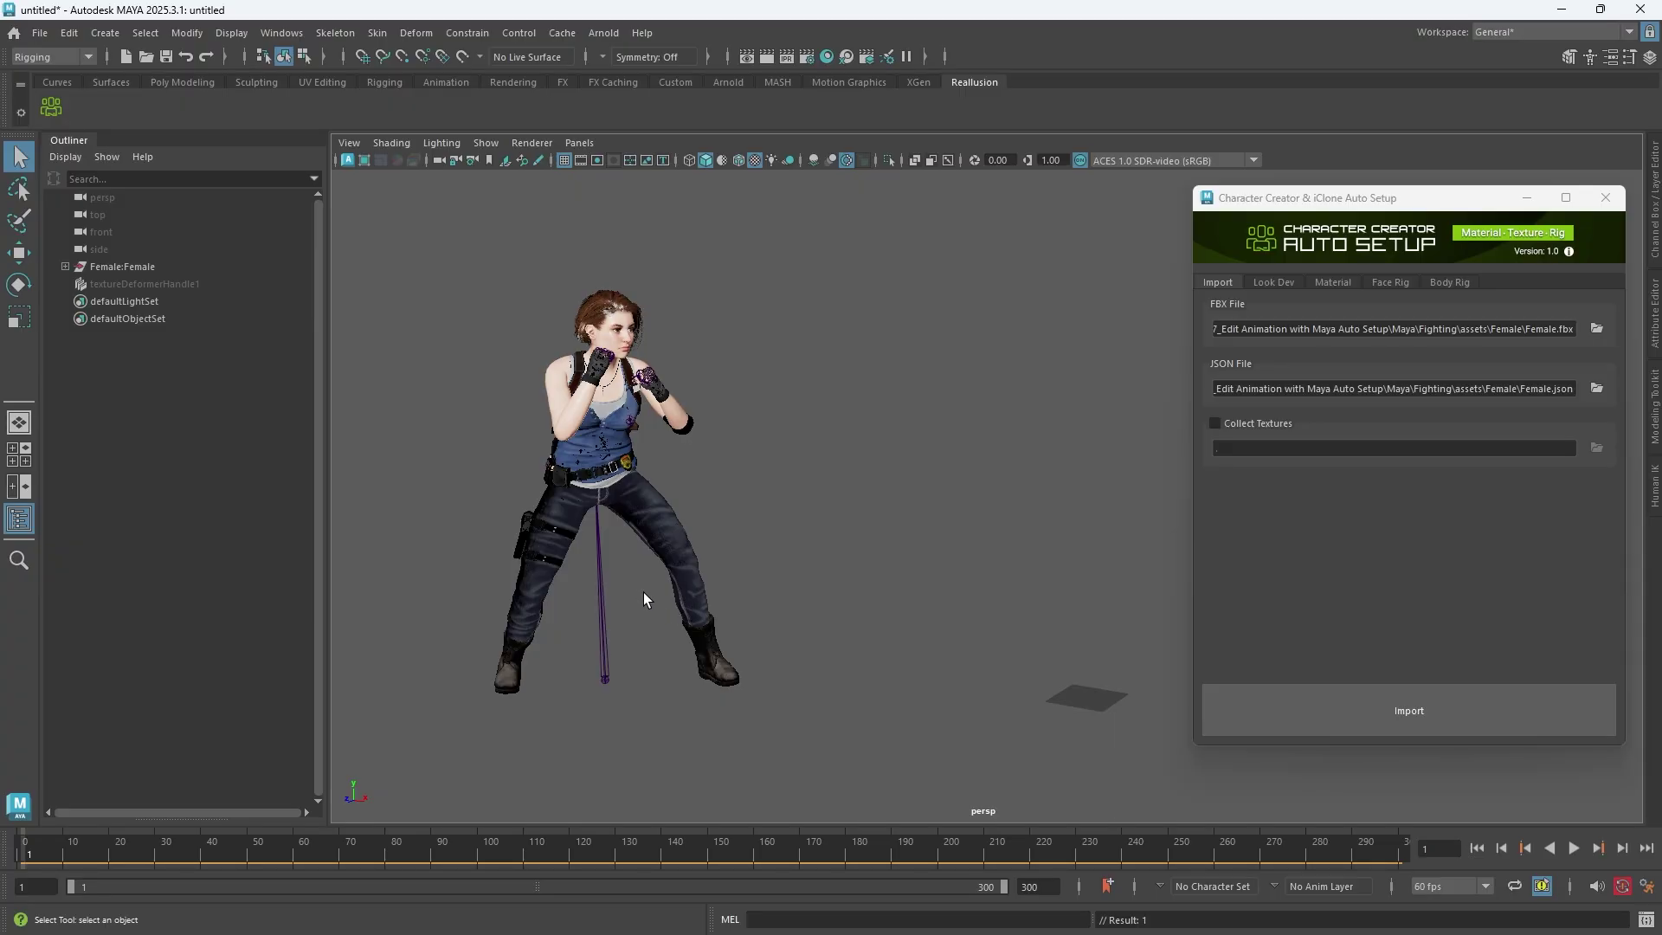
Select the Female's CC_Base_BoneRoot joint and create HIK definition Character1 from the Body Rig options
{"action": "left_click", "coordinate": [1449, 280]}
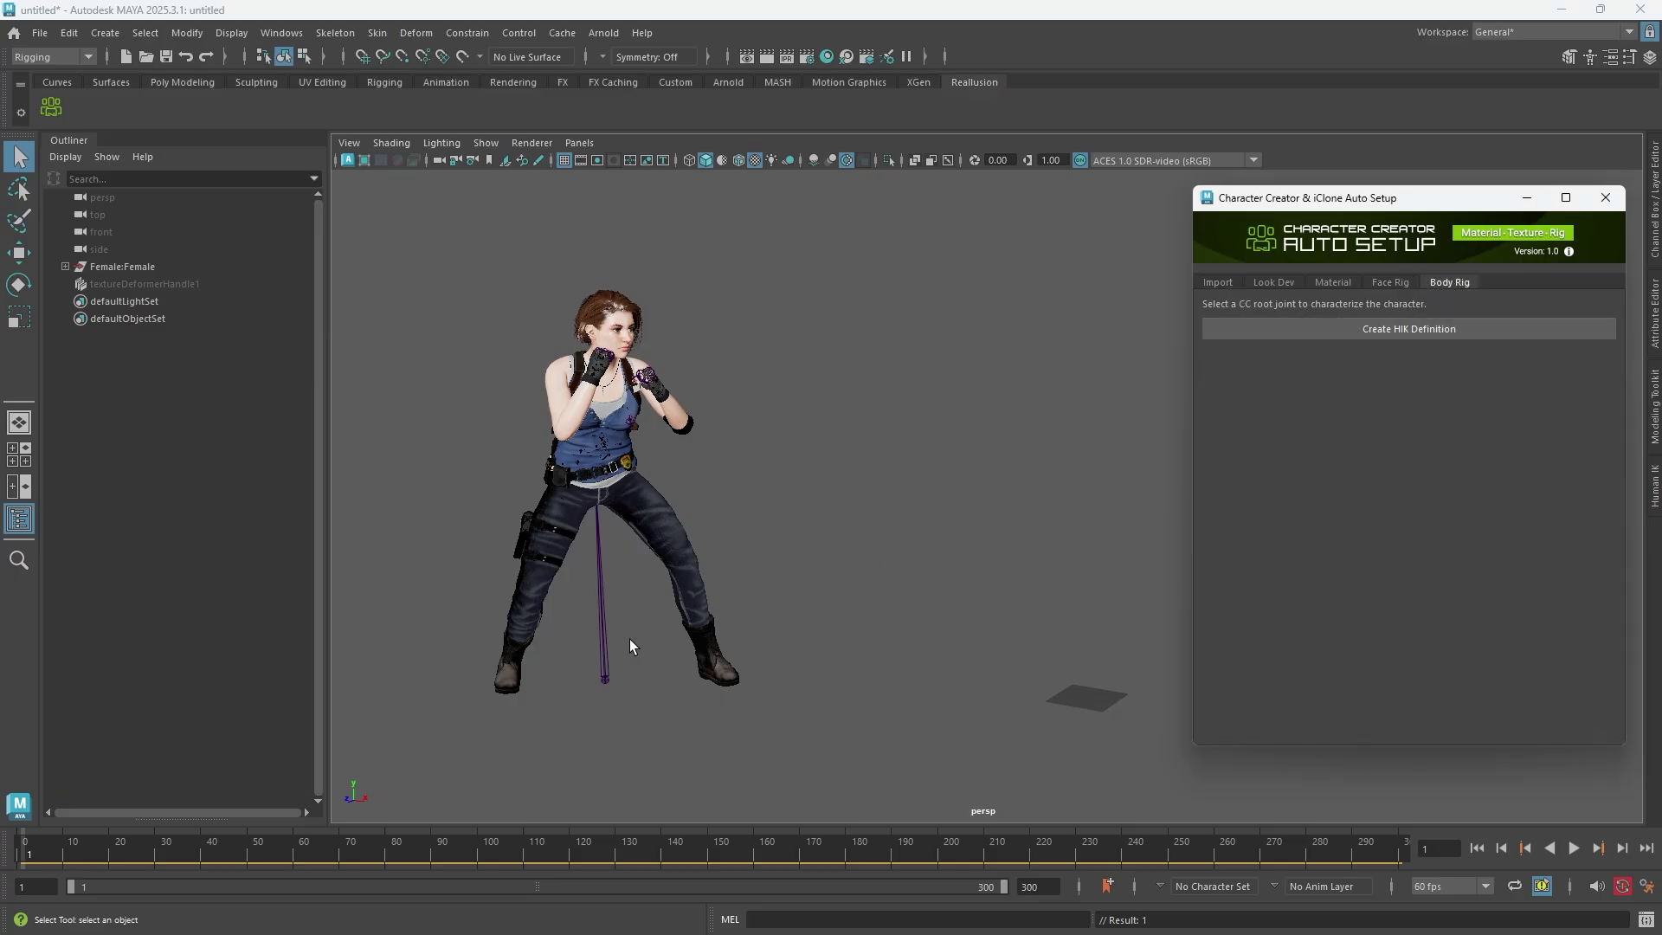
{"action": "left_click", "coordinate": [603, 682]}
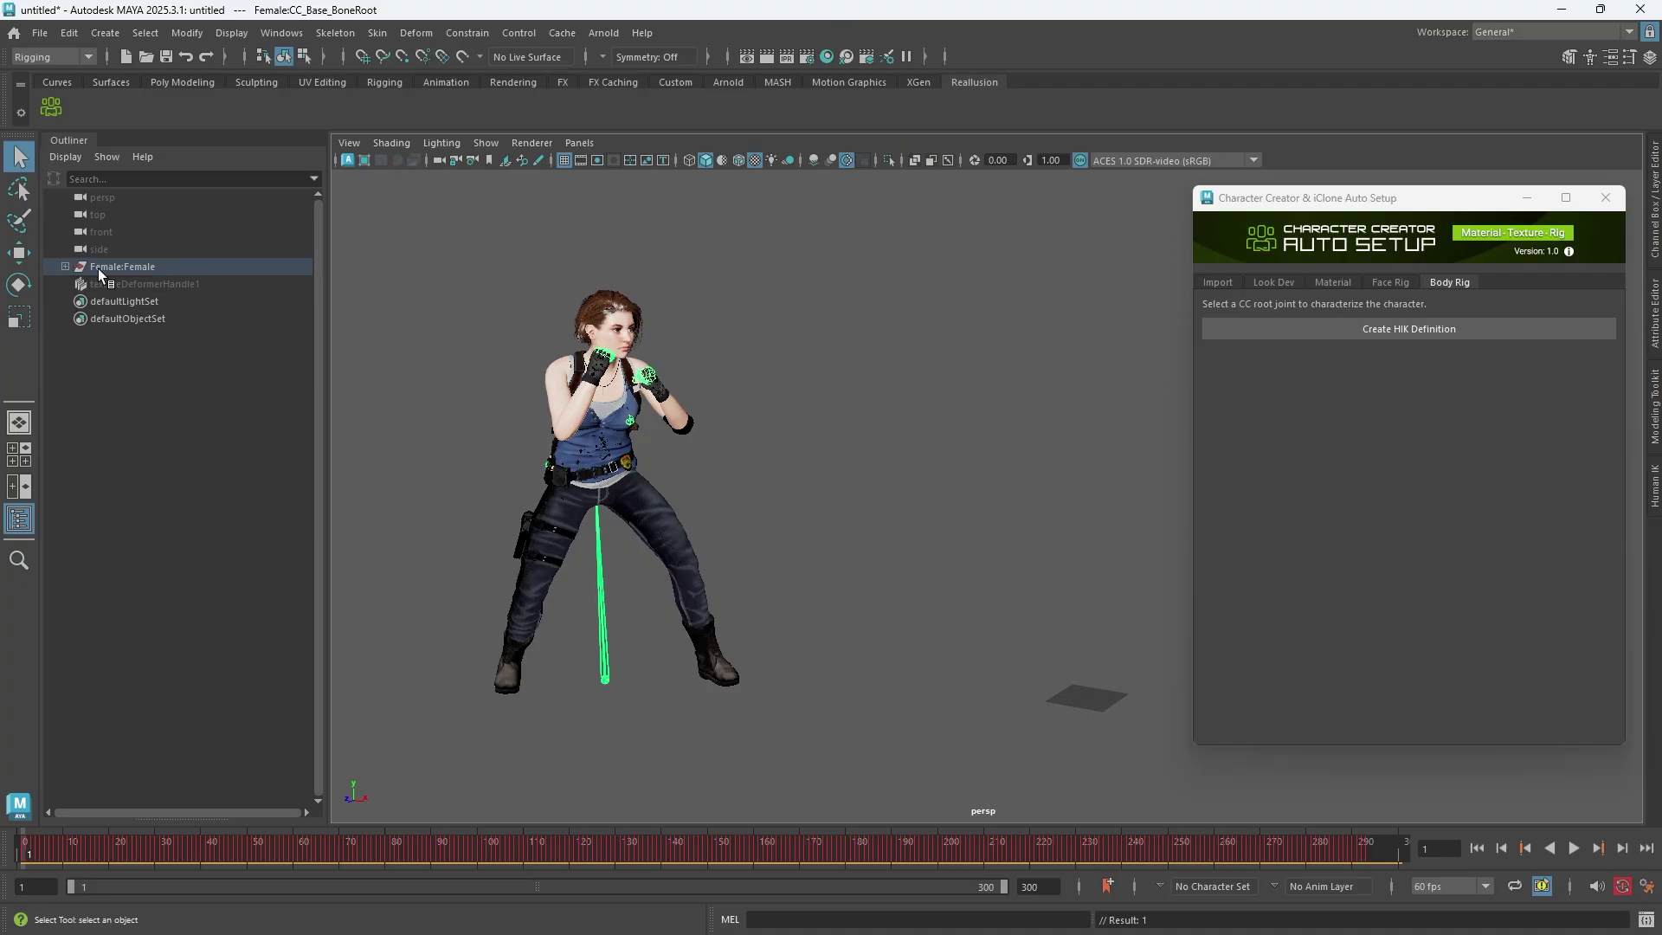
{"action": "key", "text": "f"}
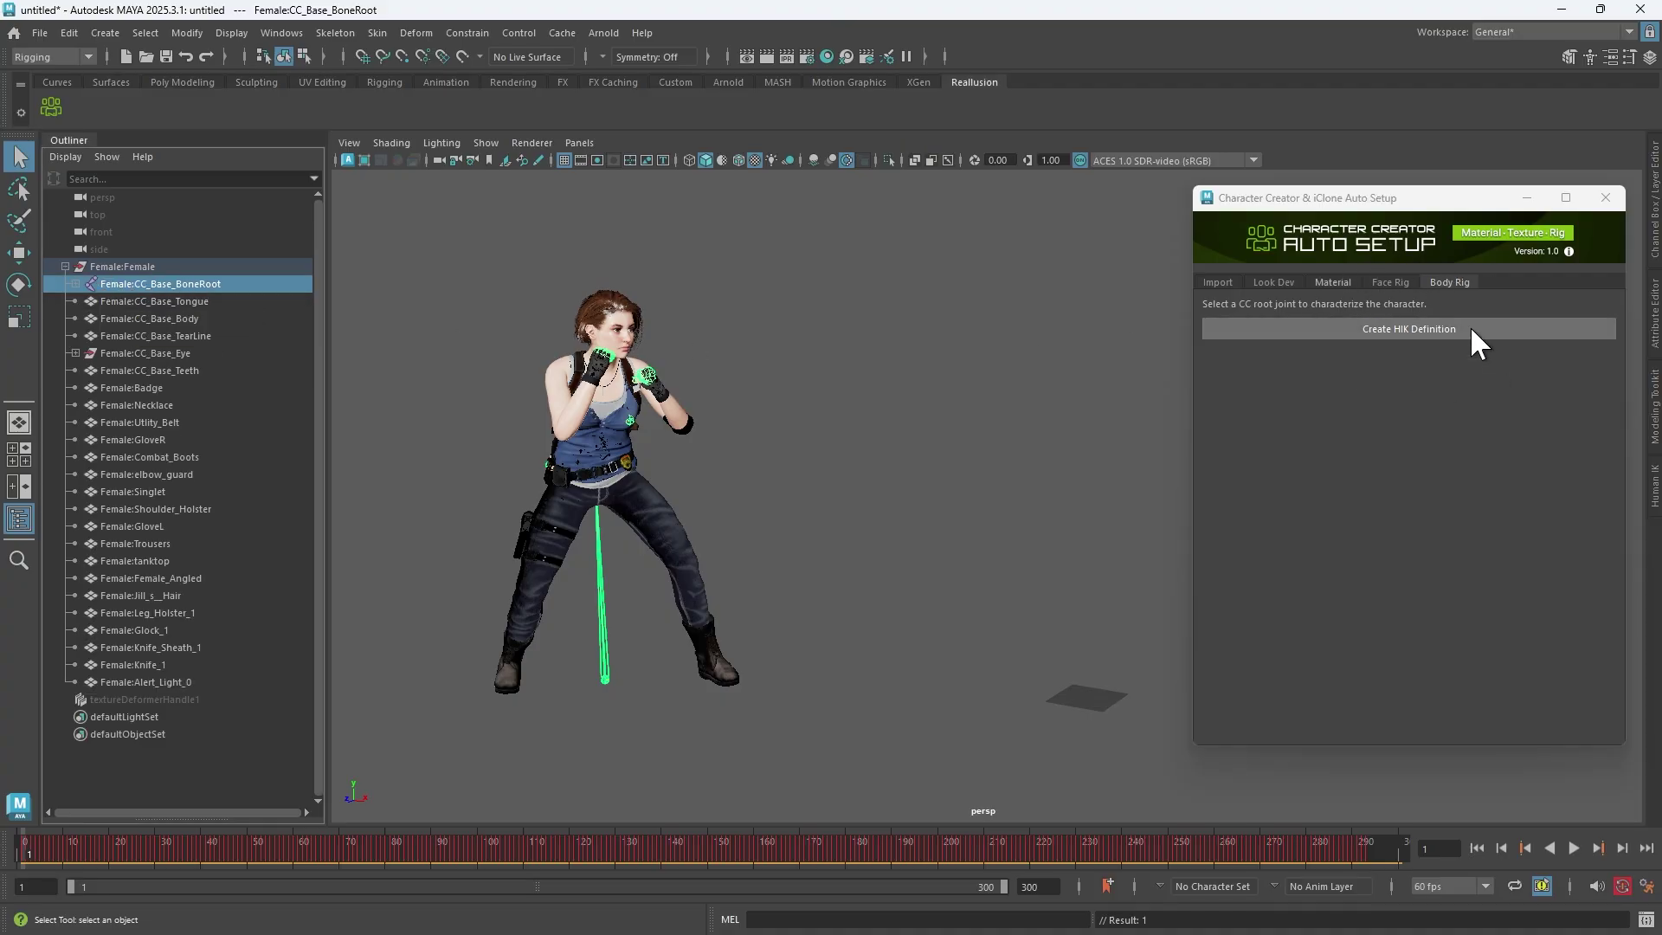
{"action": "left_click", "coordinate": [1337, 327]}
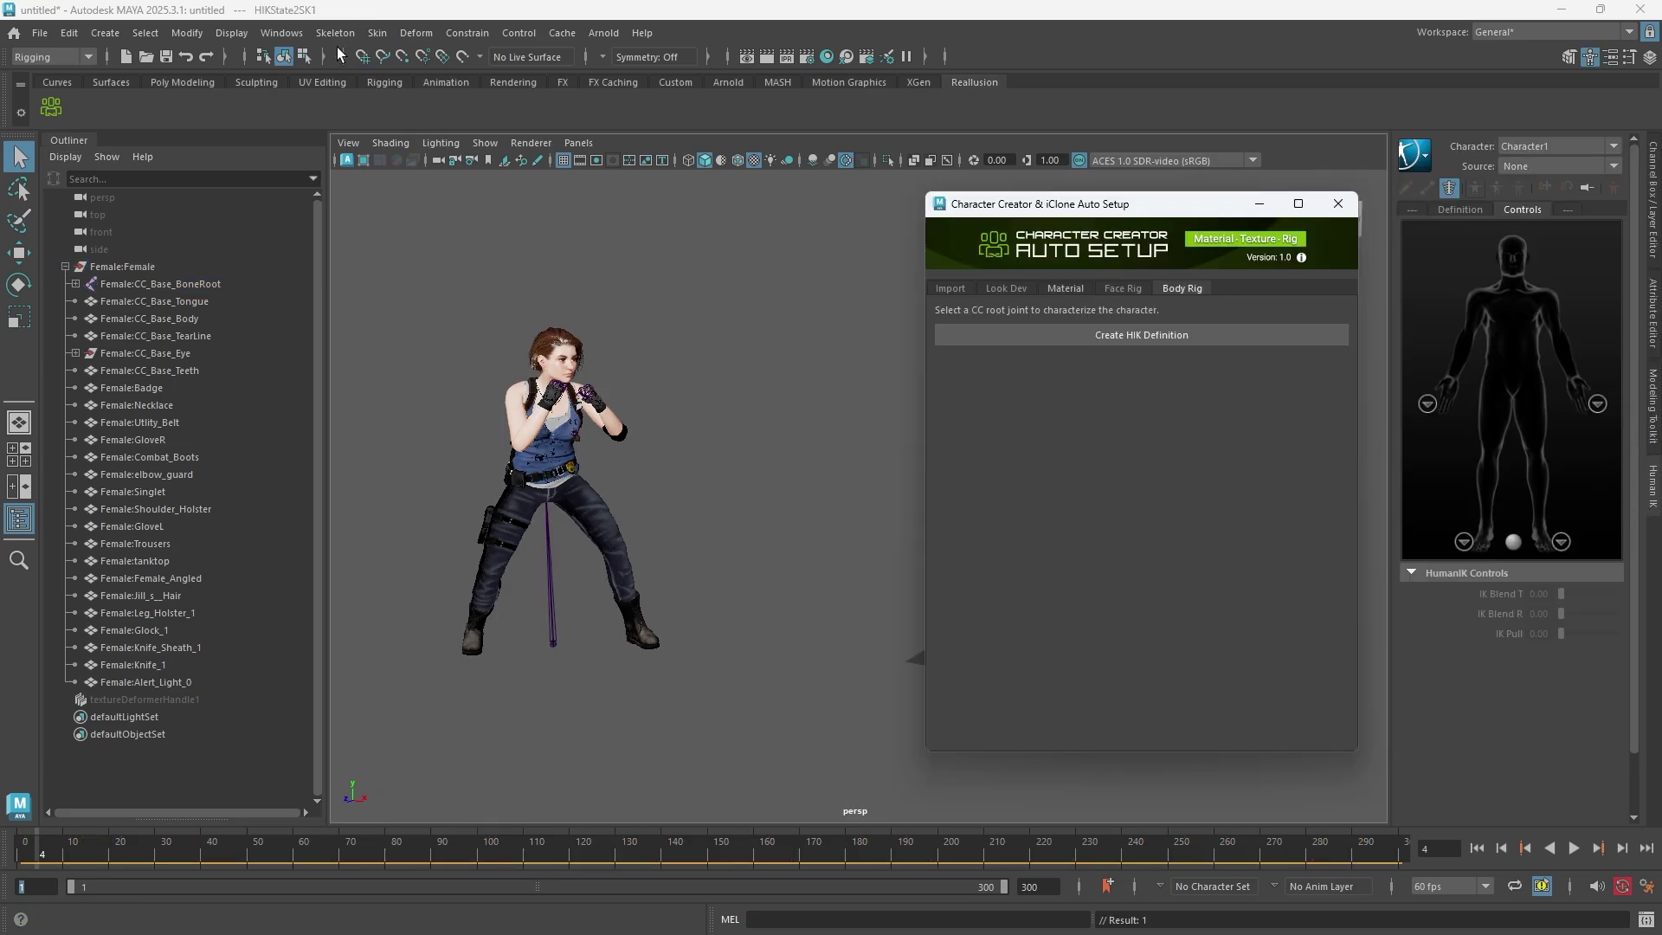
In the Rigging menu set's HumanIK window, make Character1 active and verify its definition
{"action": "left_click", "coordinate": [43, 57]}
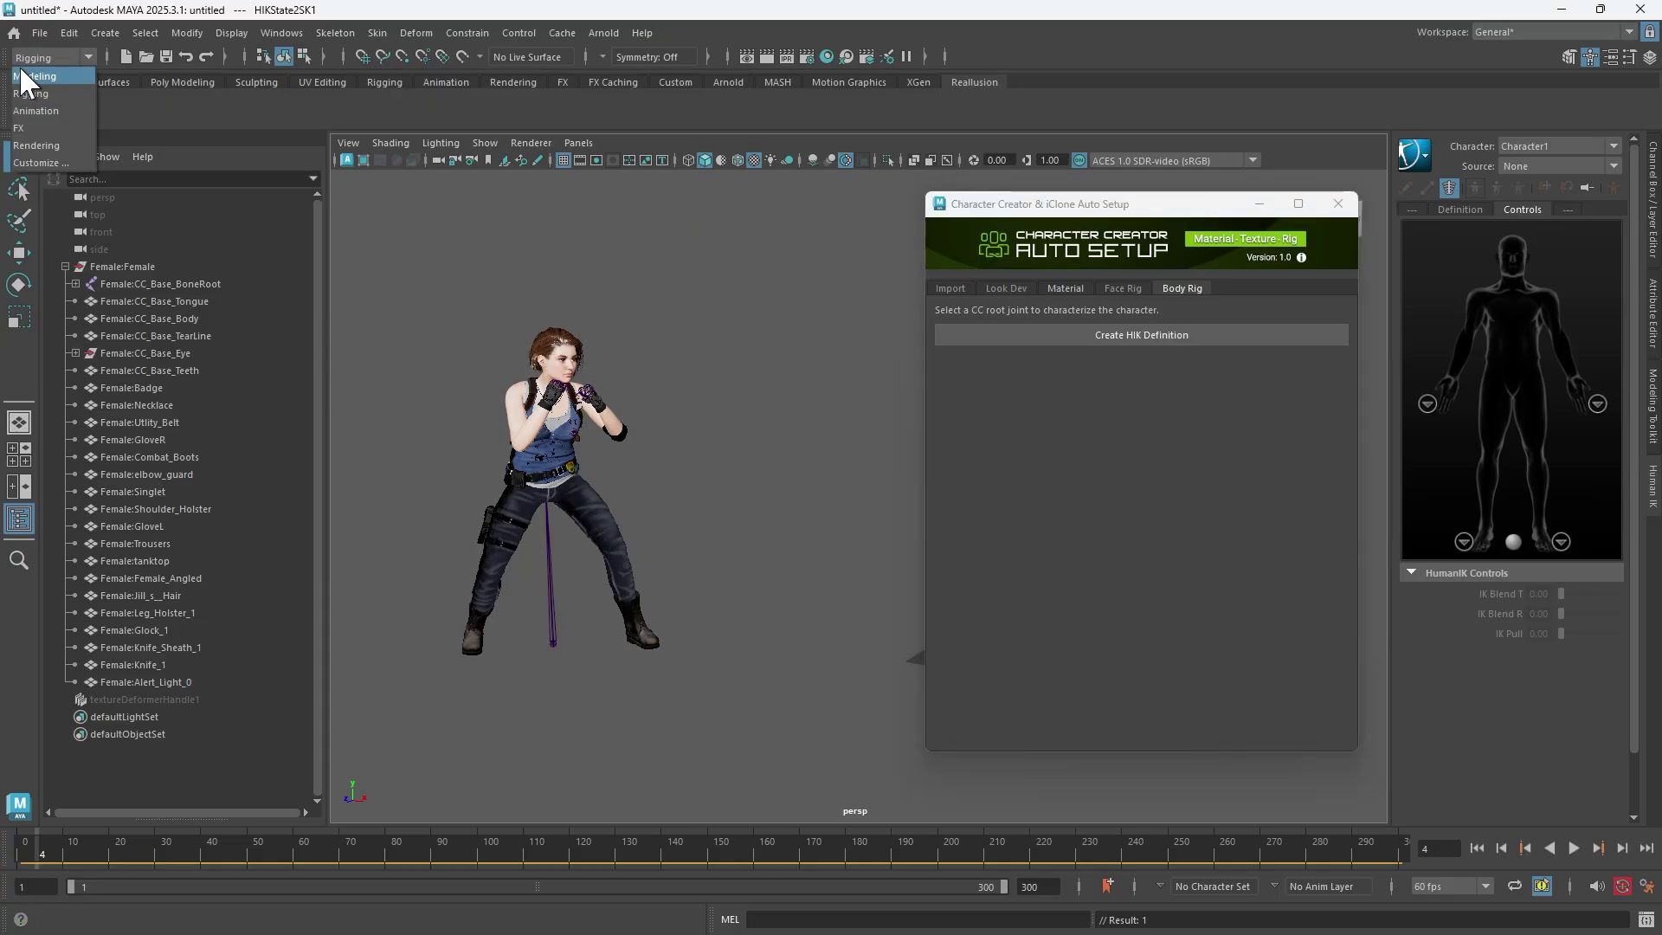
{"action": "left_click", "coordinate": [67, 93]}
{"action": "left_click", "coordinate": [340, 35]}
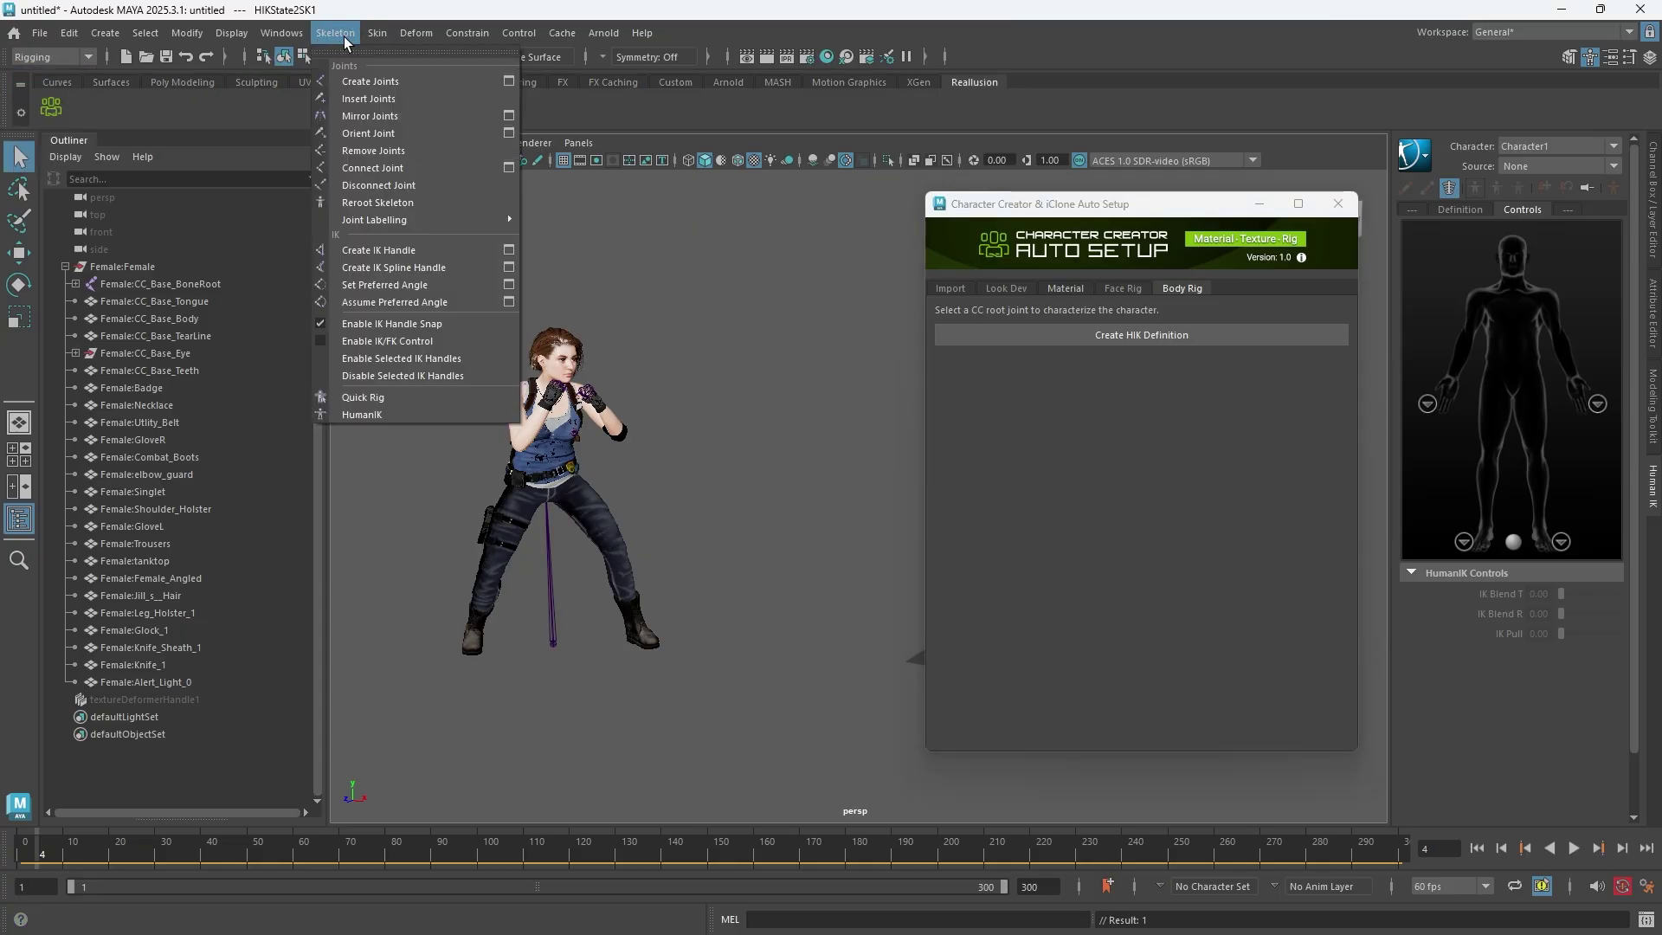
{"action": "left_click", "coordinate": [402, 413]}
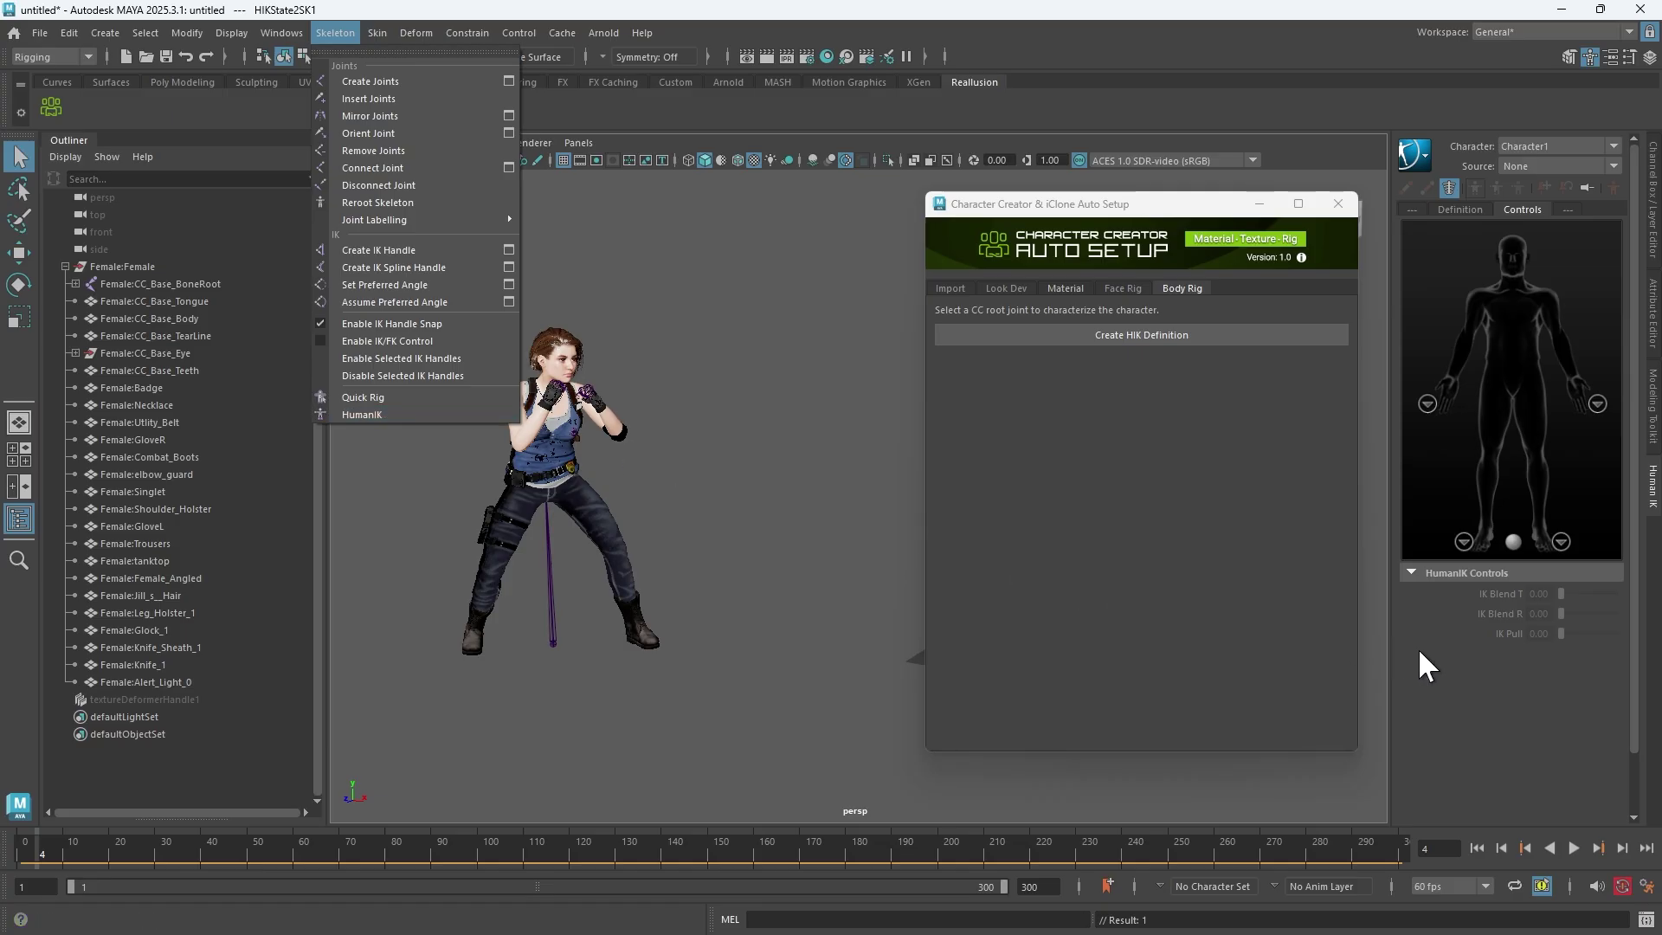
{"action": "left_click", "coordinate": [1525, 147]}
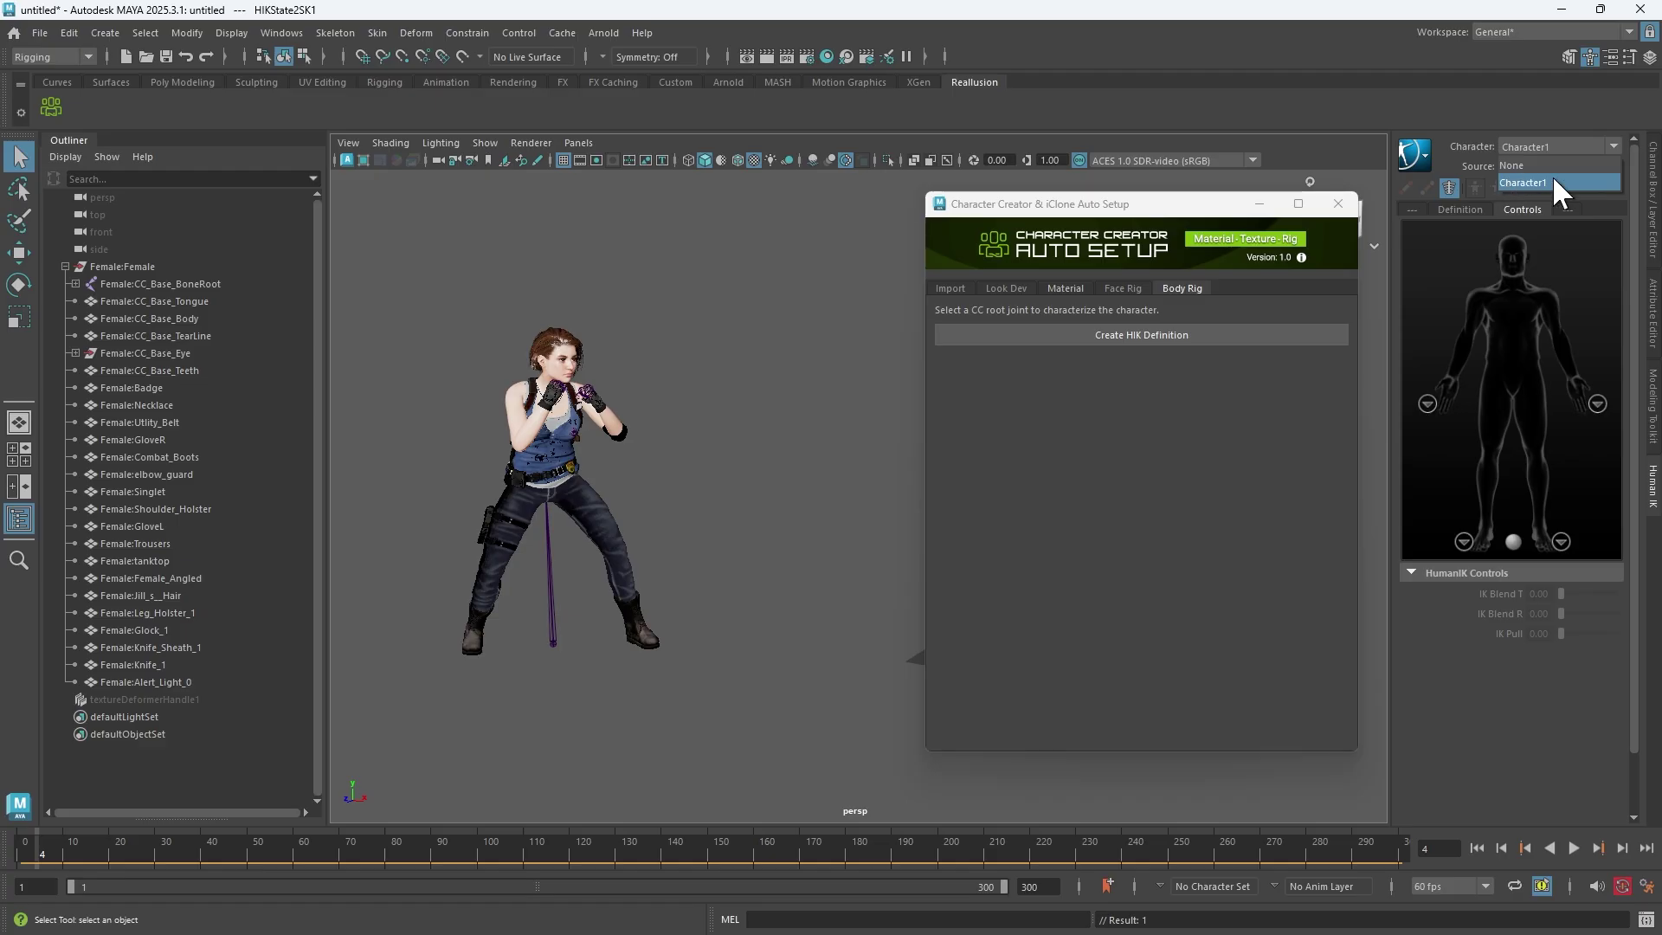
{"action": "left_click", "coordinate": [1532, 181]}
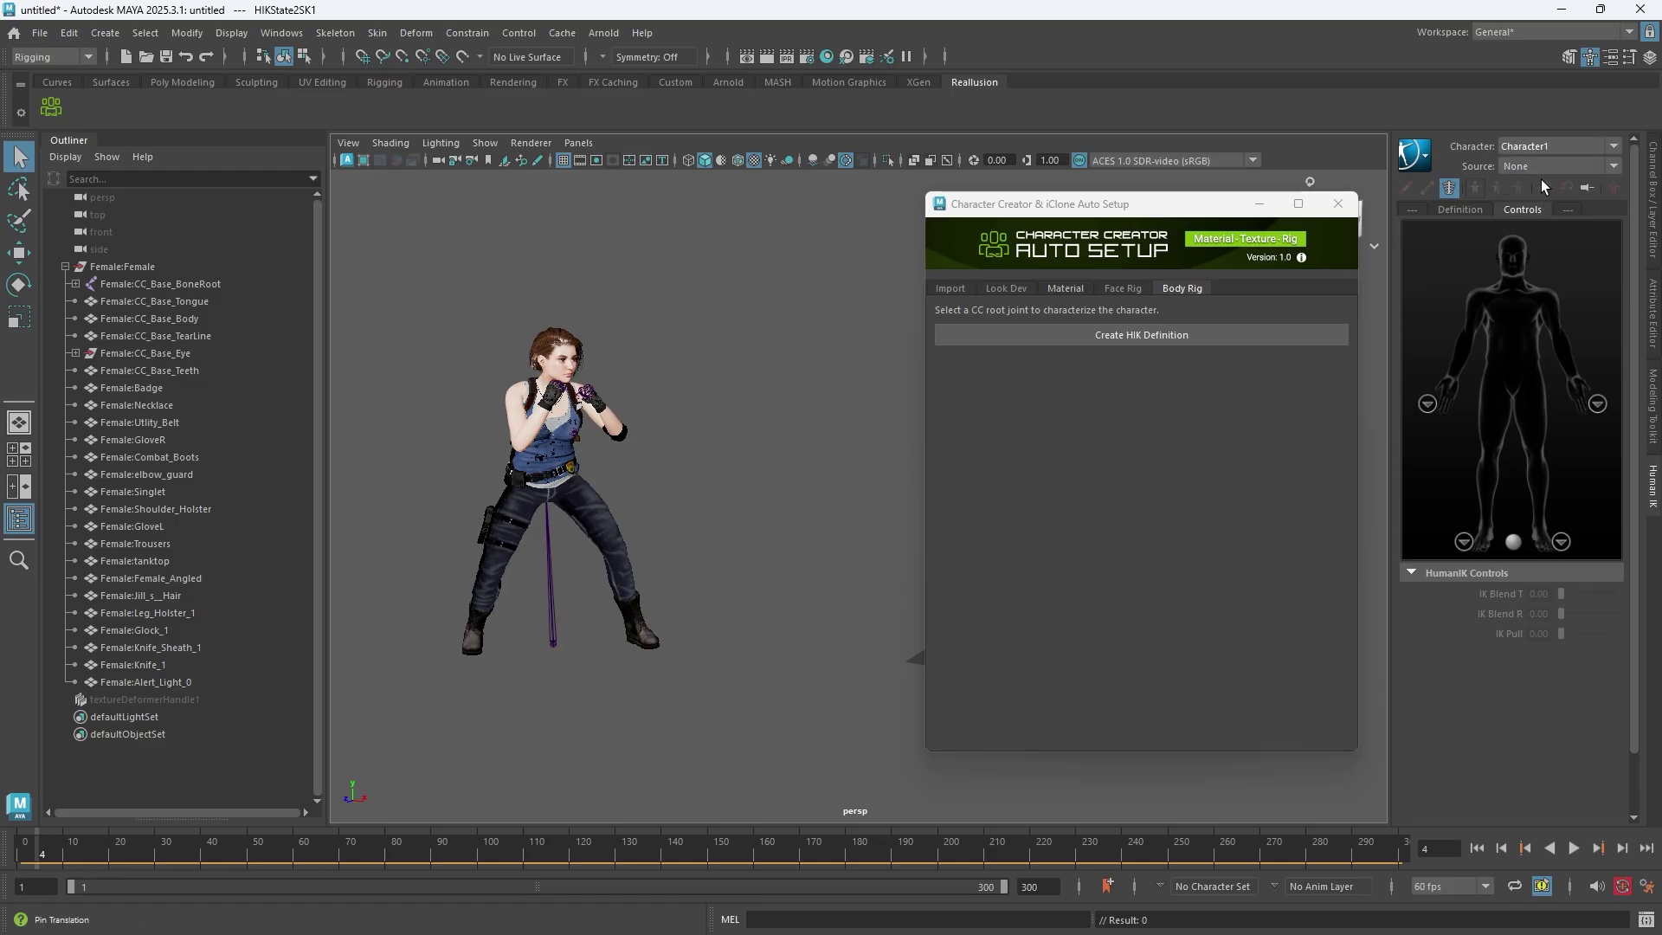
{"action": "left_click", "coordinate": [1461, 211]}
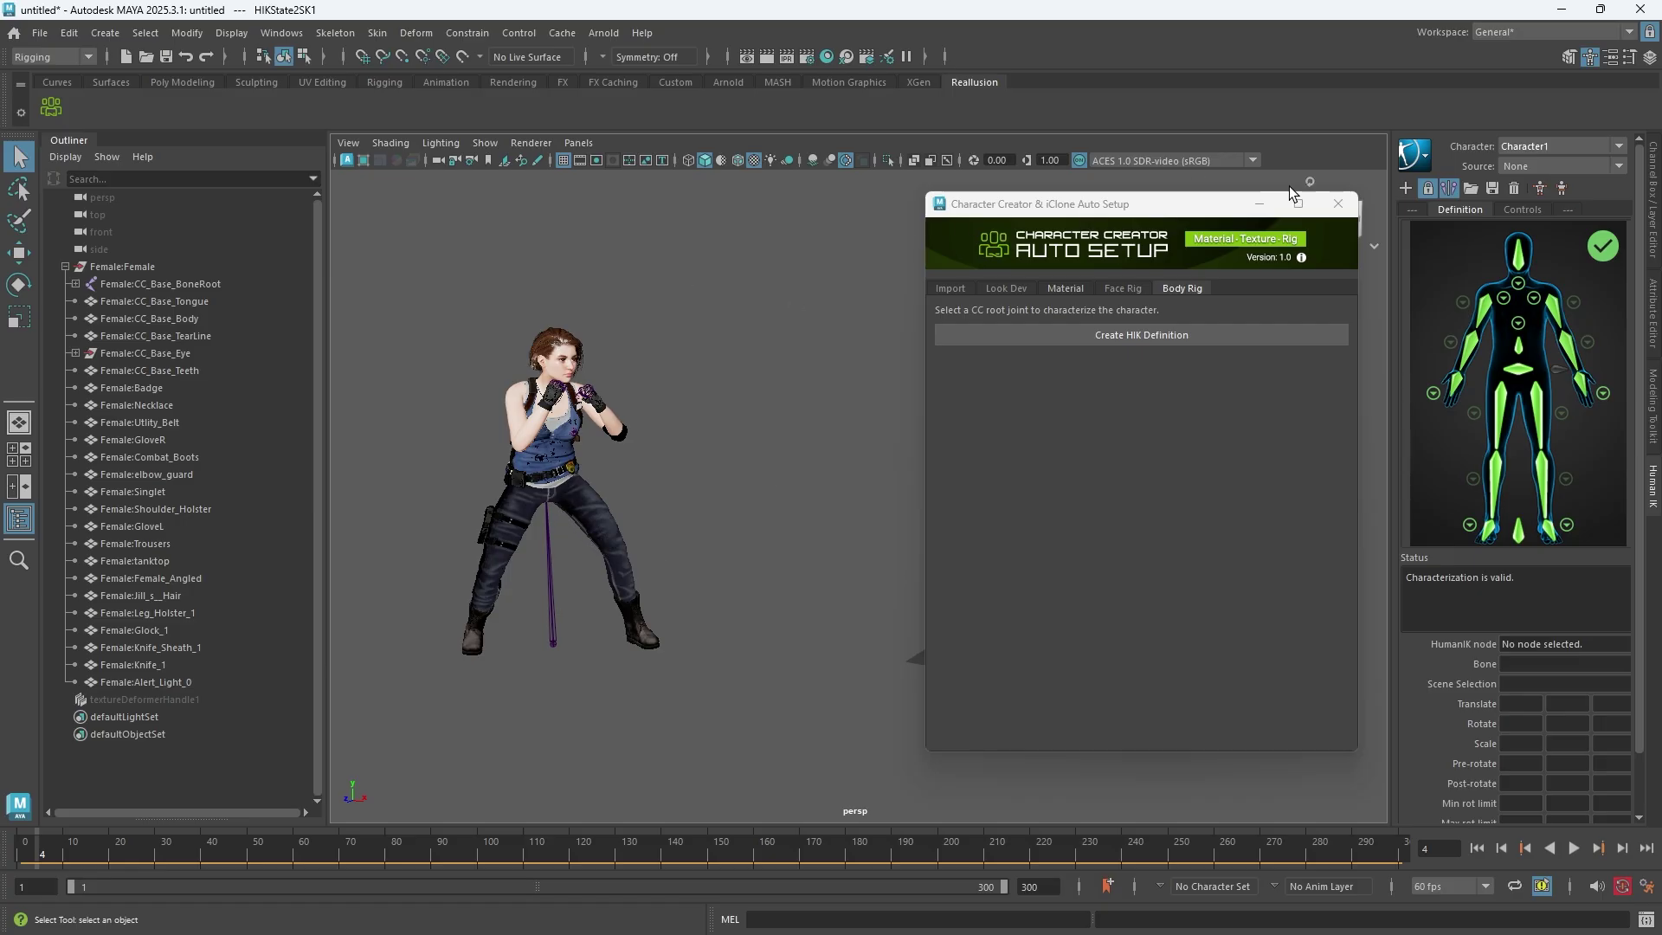
Bake Character1's animation to a control rig
{"action": "left_click", "coordinate": [1425, 166]}
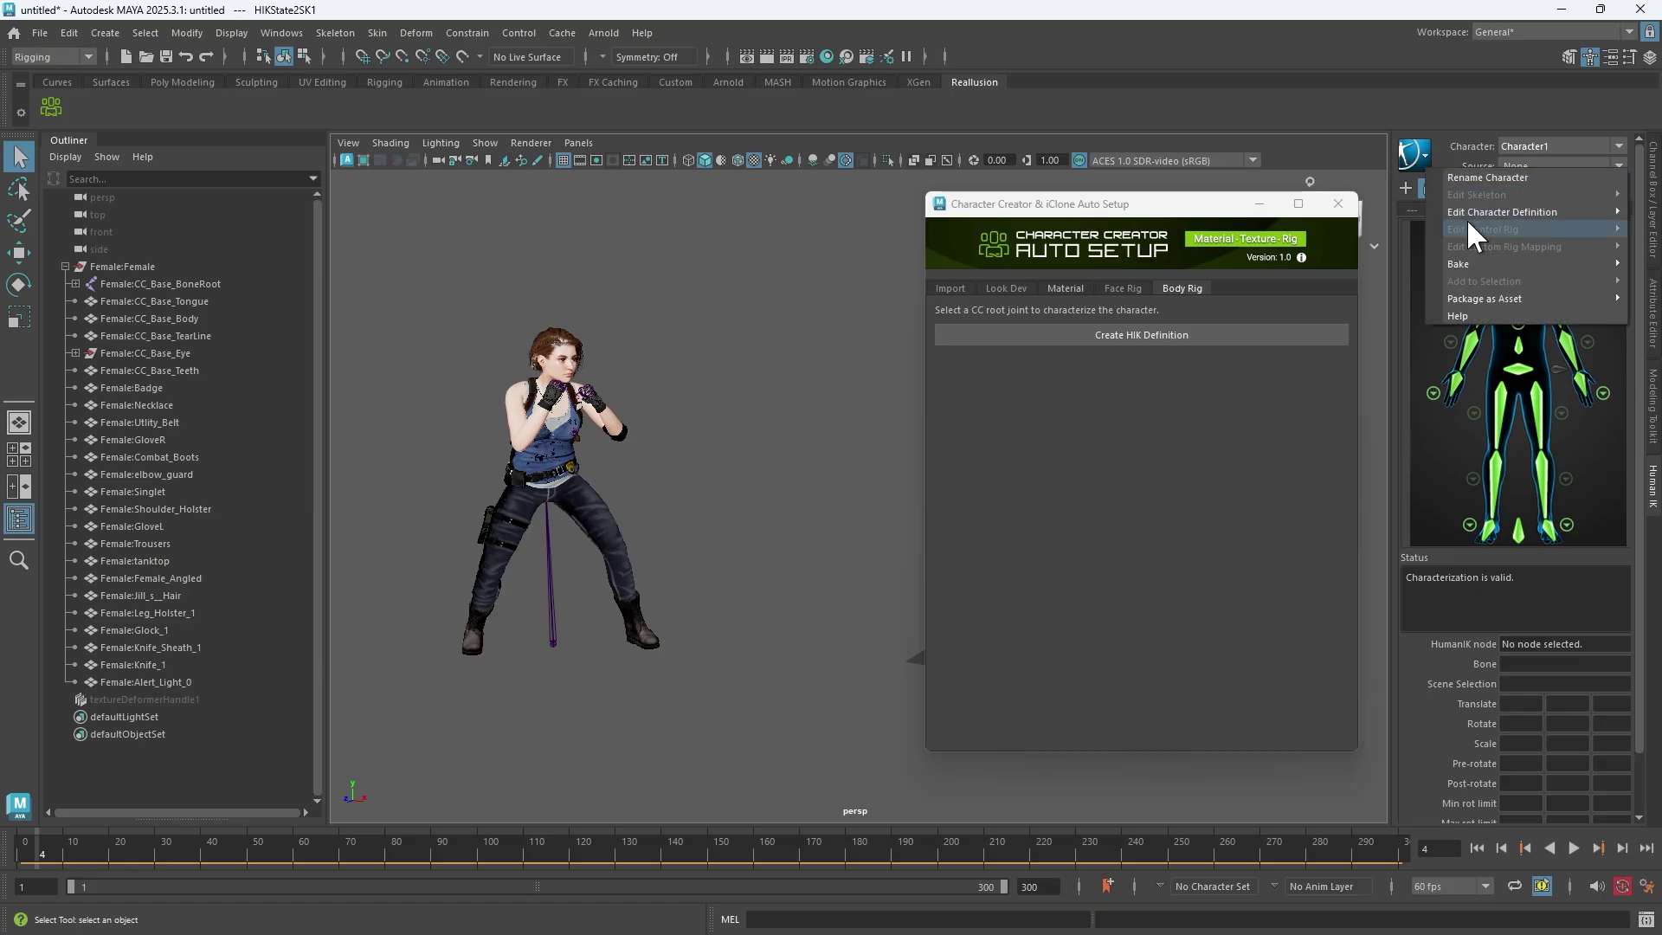
{"action": "mouse_move", "coordinate": [1494, 266]}
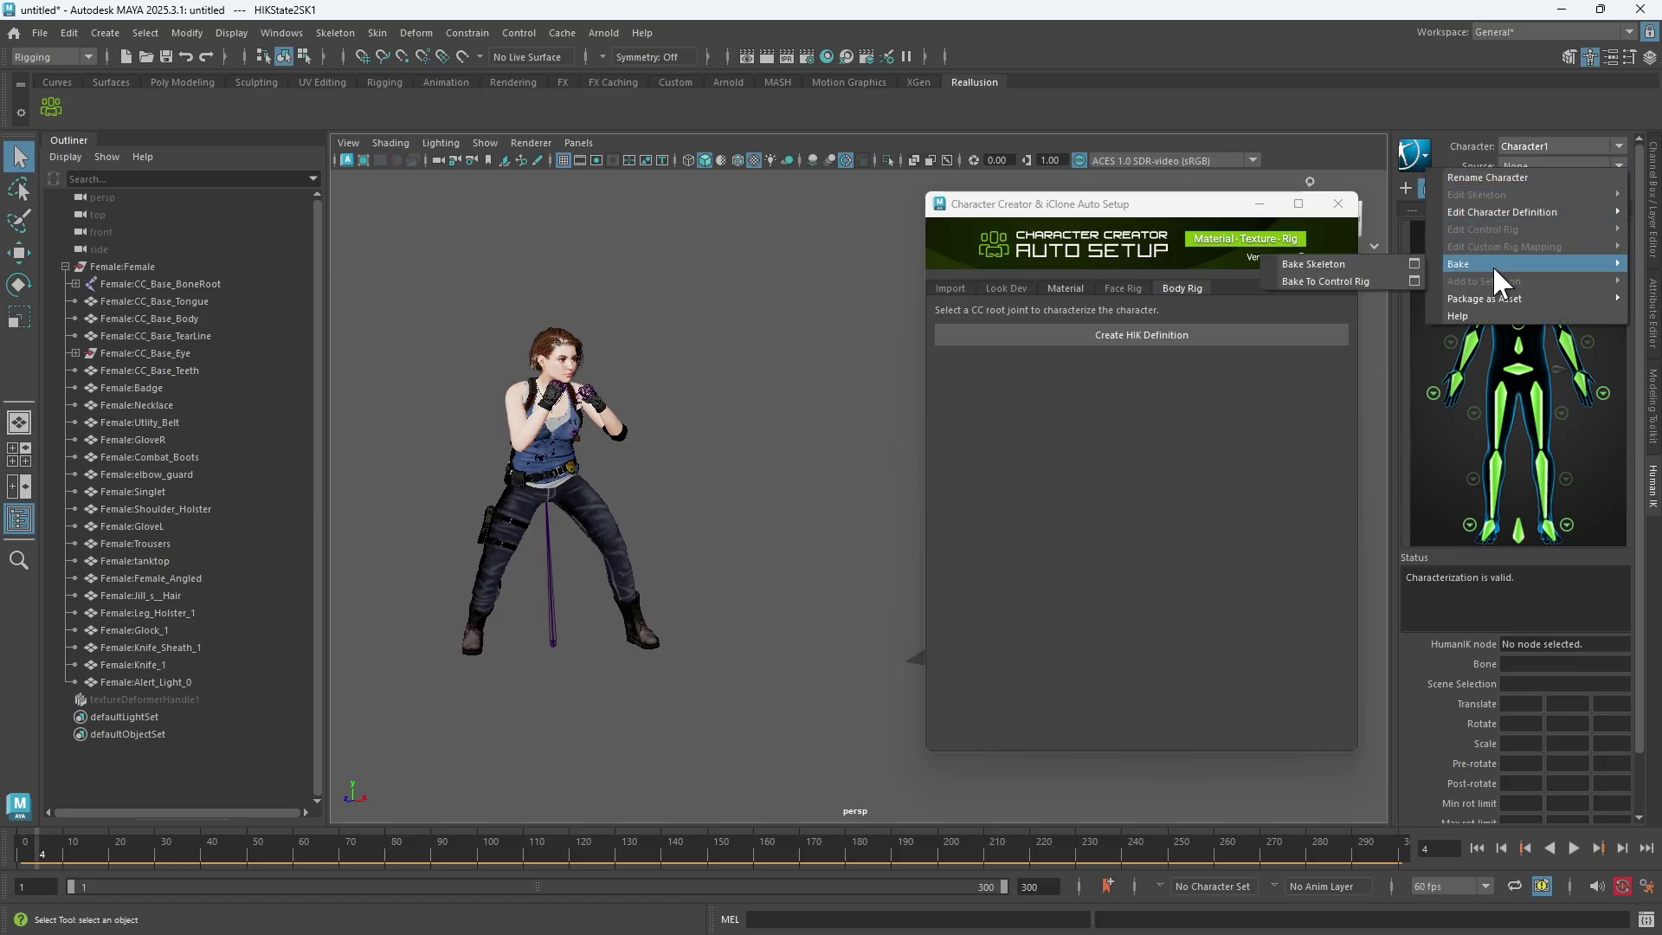
{"action": "left_click", "coordinate": [1341, 279]}
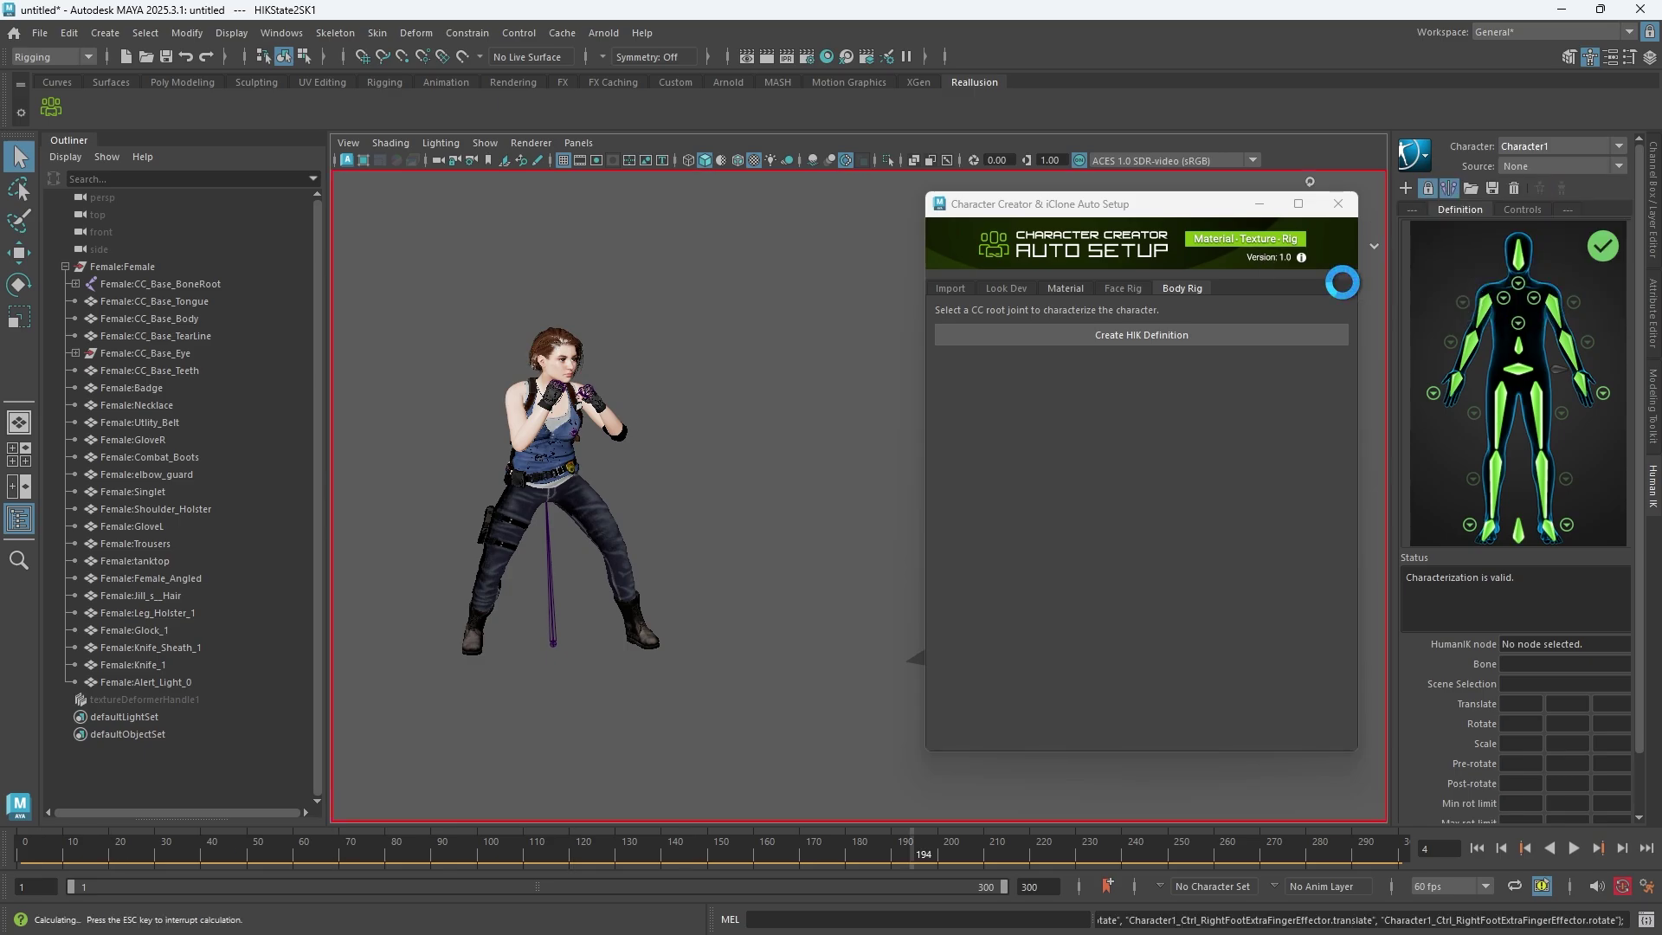
Move the control rig's left wrist effector upward to raise the left fist
{"action": "scroll", "coordinate": [735, 584], "scroll_direction": "up", "scroll_amount": 5}
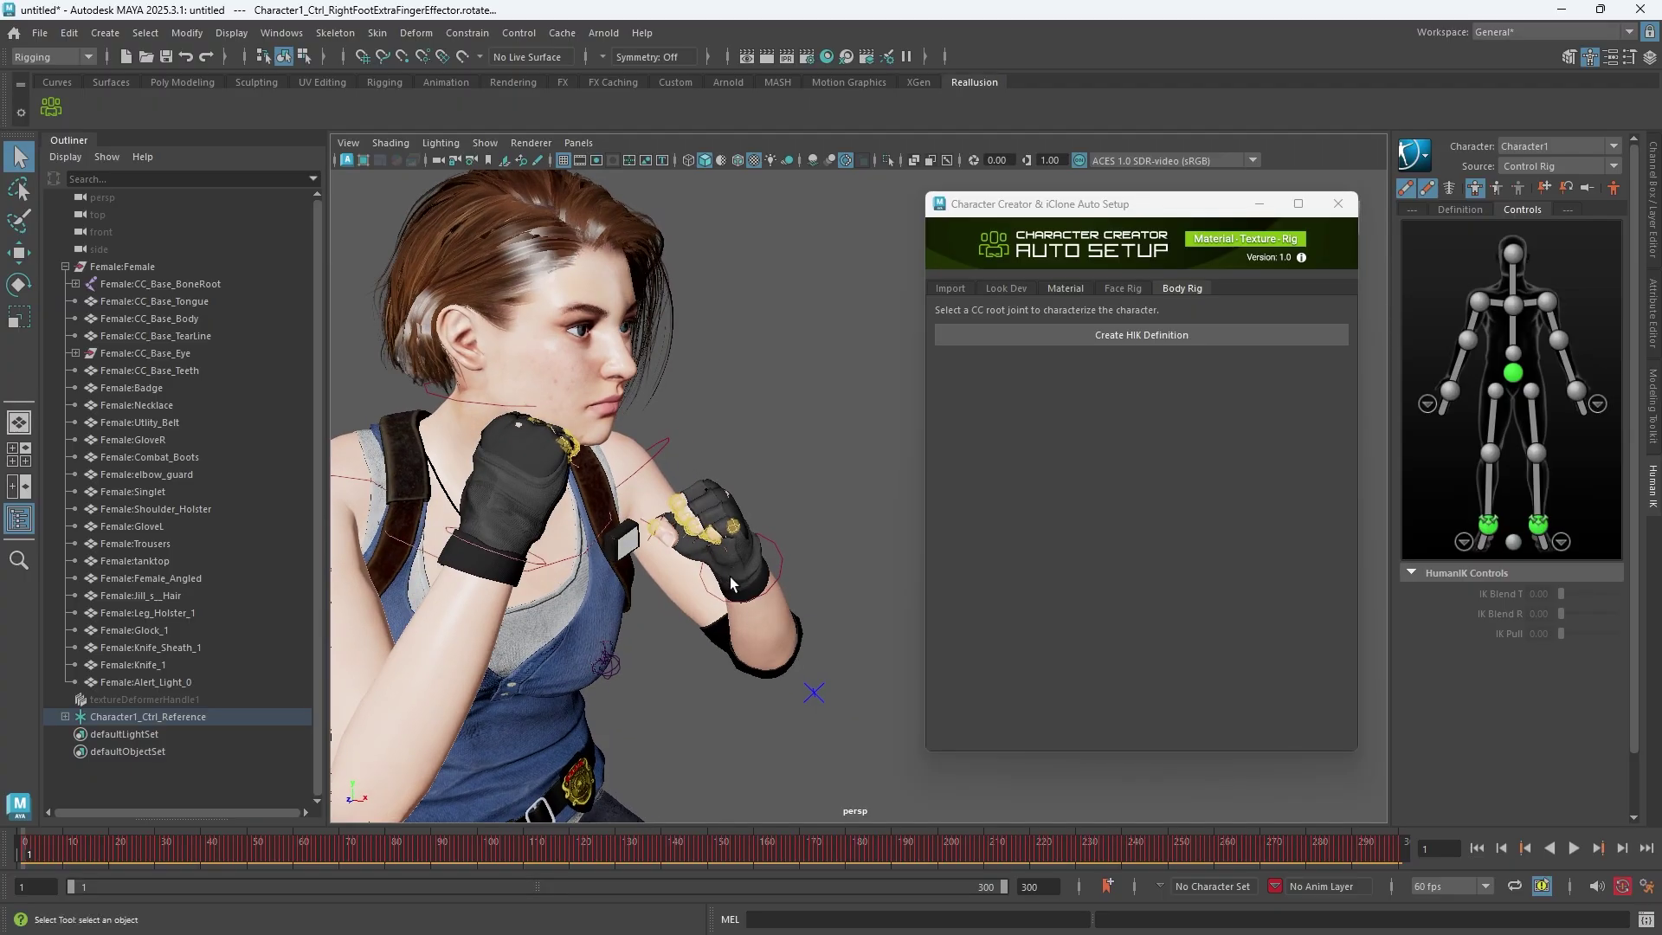
{"action": "left_click", "coordinate": [774, 594]}
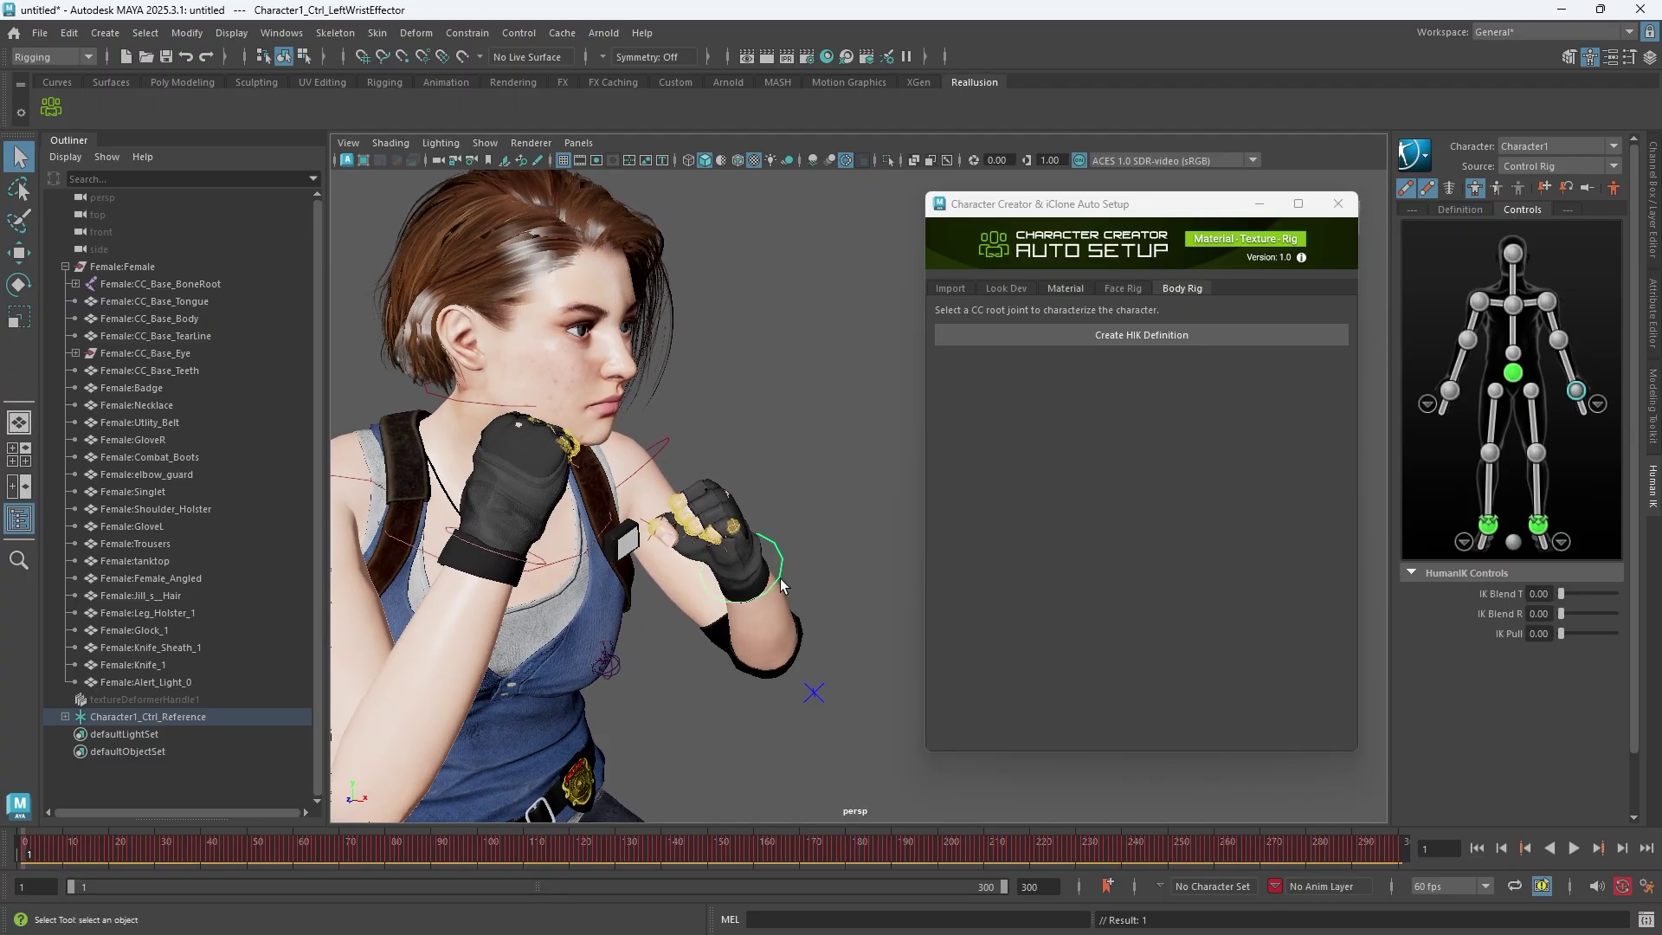
{"action": "key", "text": "w"}
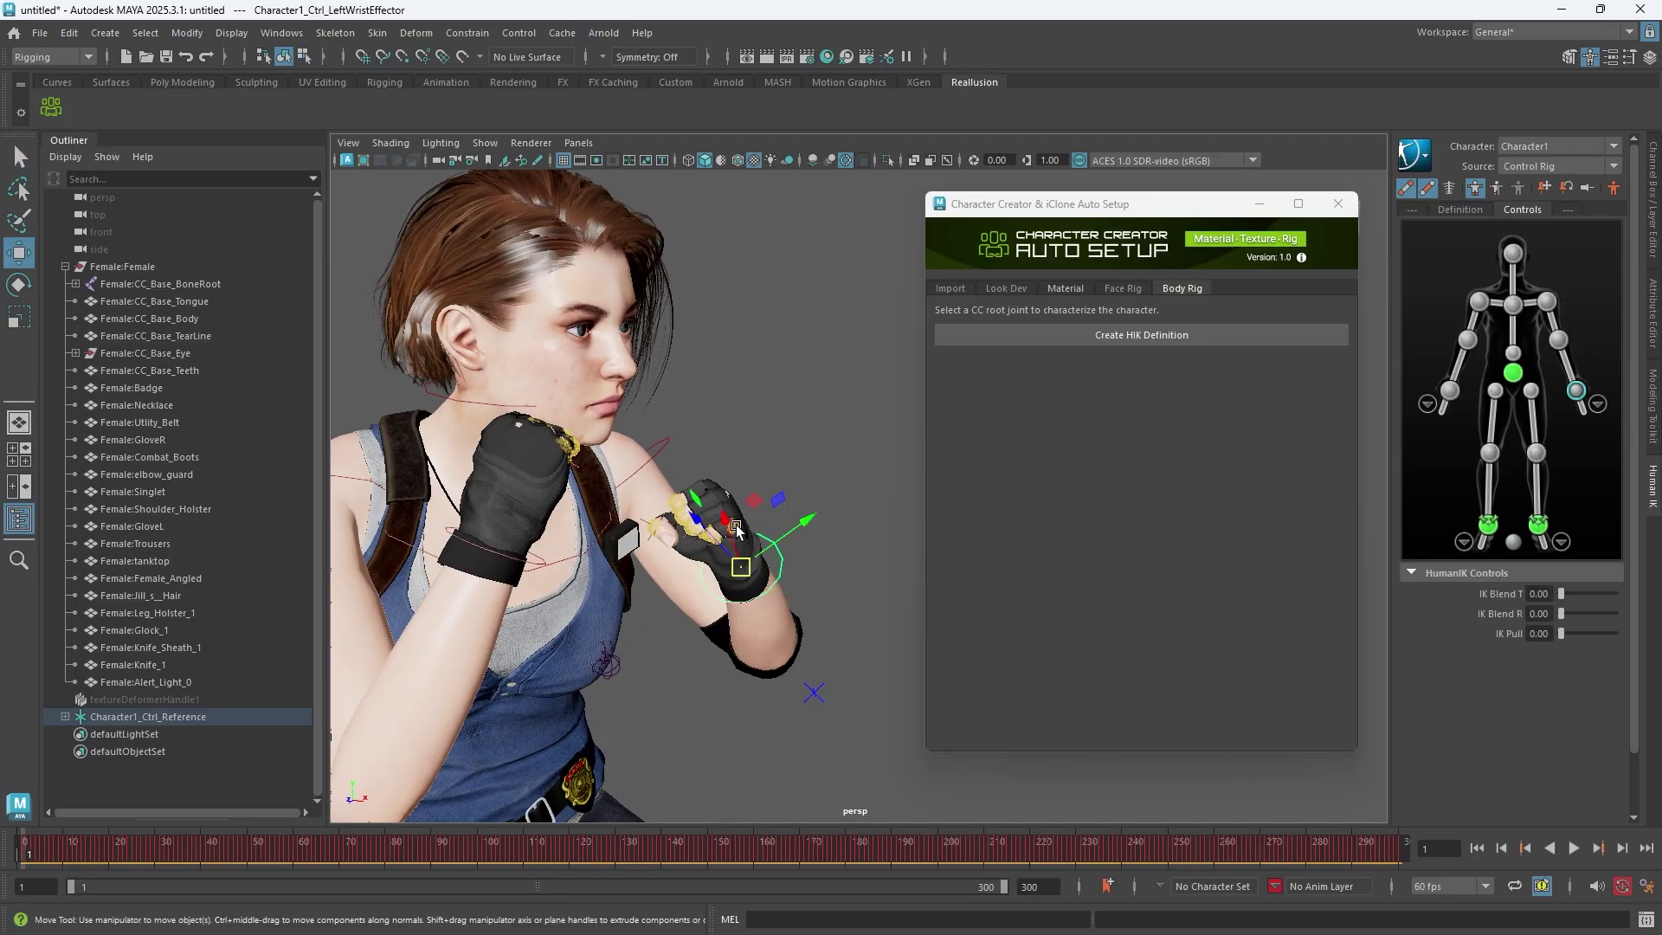
{"action": "left_click_drag", "start_coordinate": [754, 513], "coordinate": [761, 452]}
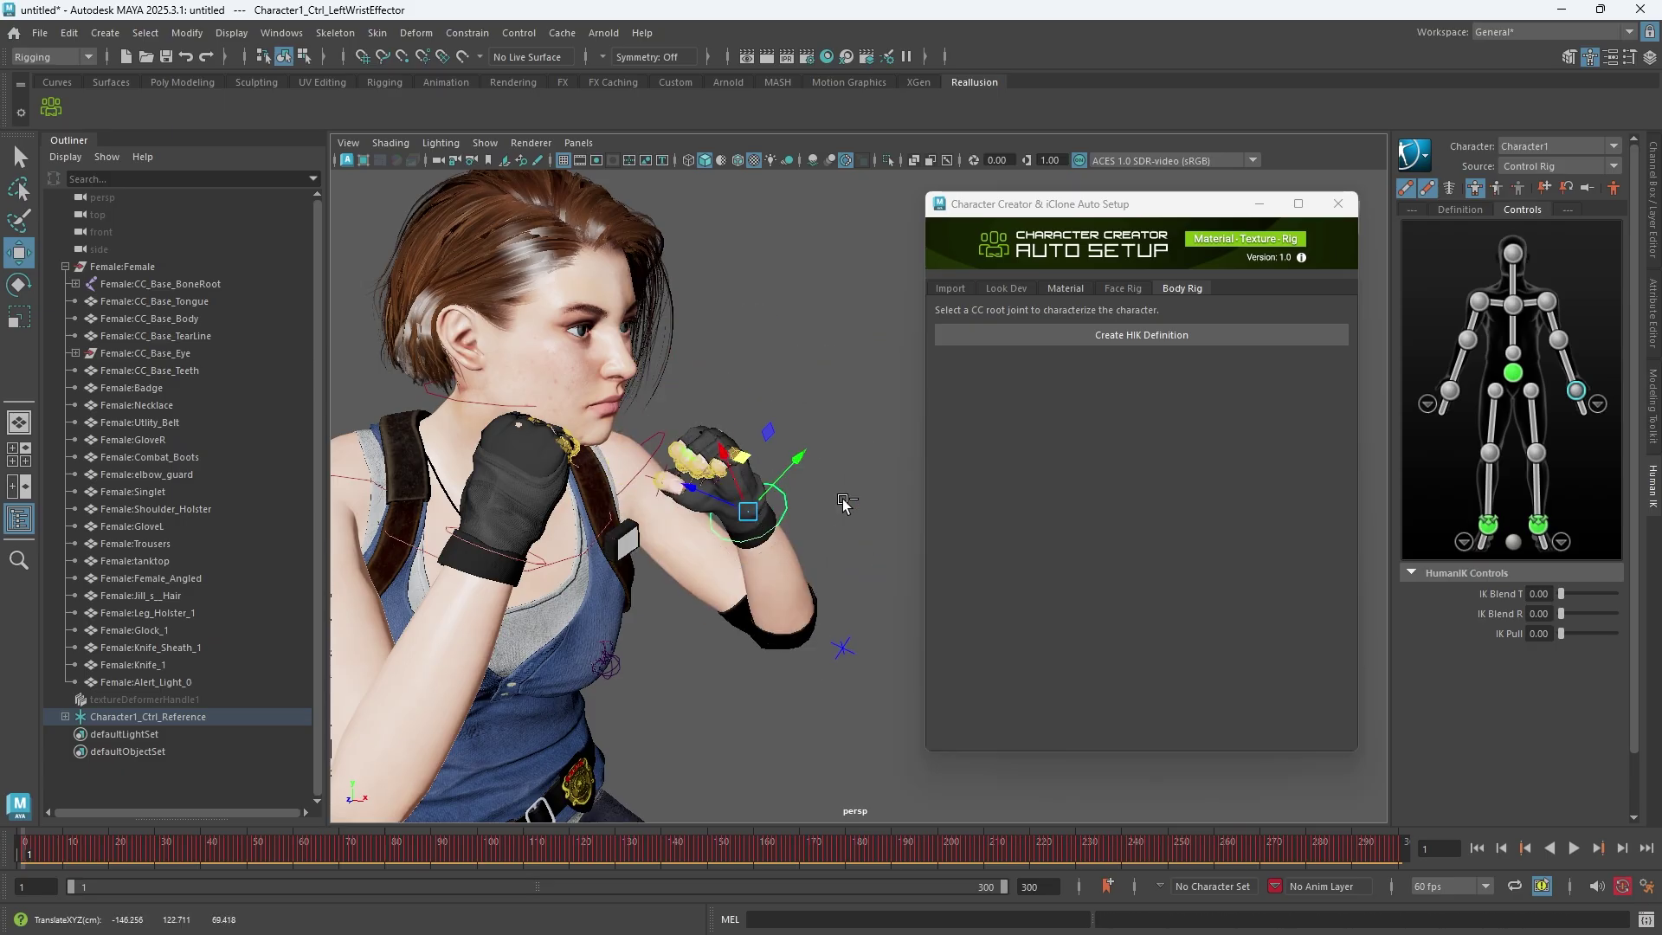
Save the scene as FemaleFighter.mb in the Fighting scenes folder
{"action": "left_click", "coordinate": [35, 33]}
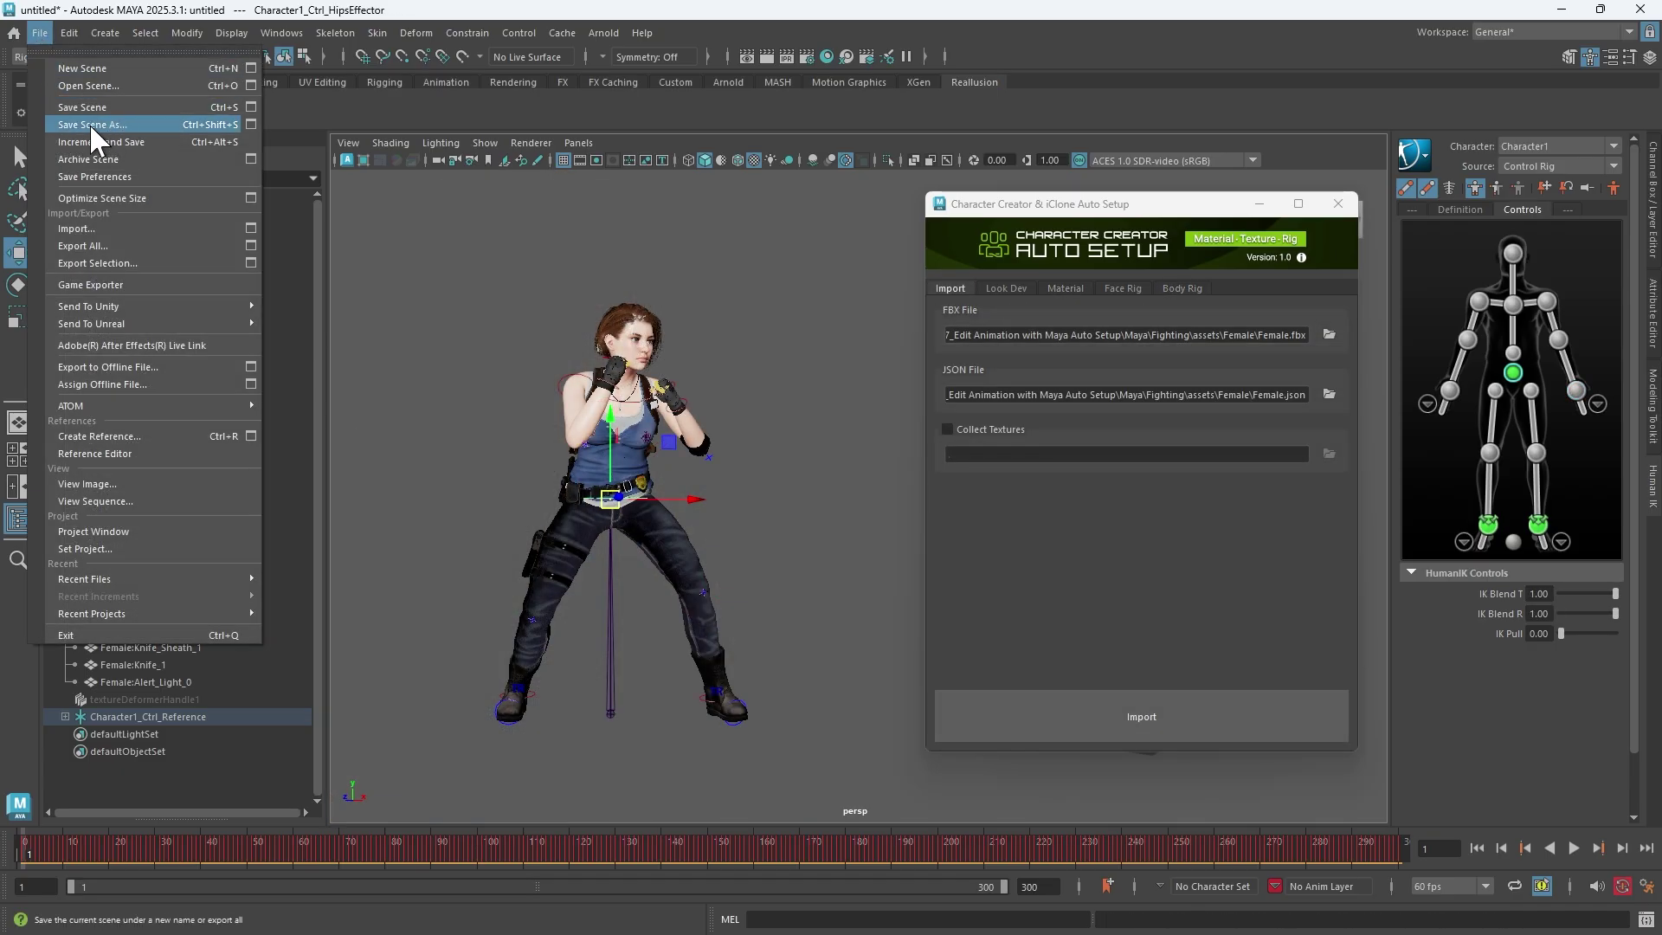
{"action": "left_click", "coordinate": [118, 125]}
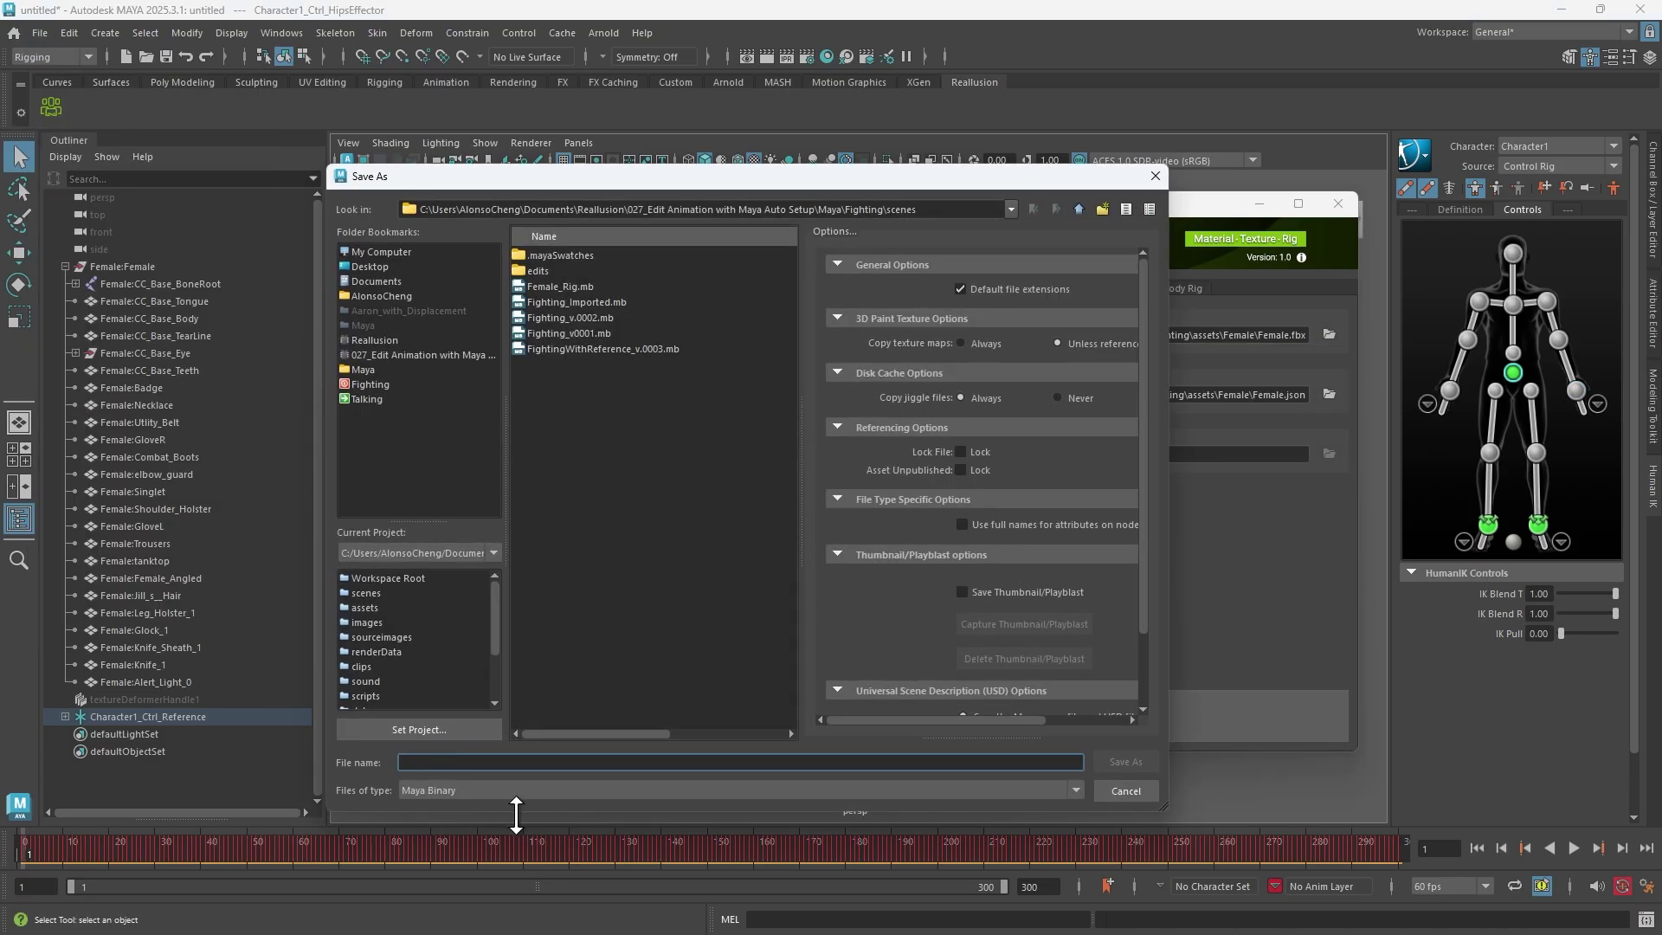
{"action": "type", "text": "FemaleFighter"}
{"action": "key", "text": "Return"}
{"action": "key", "text": "w"}
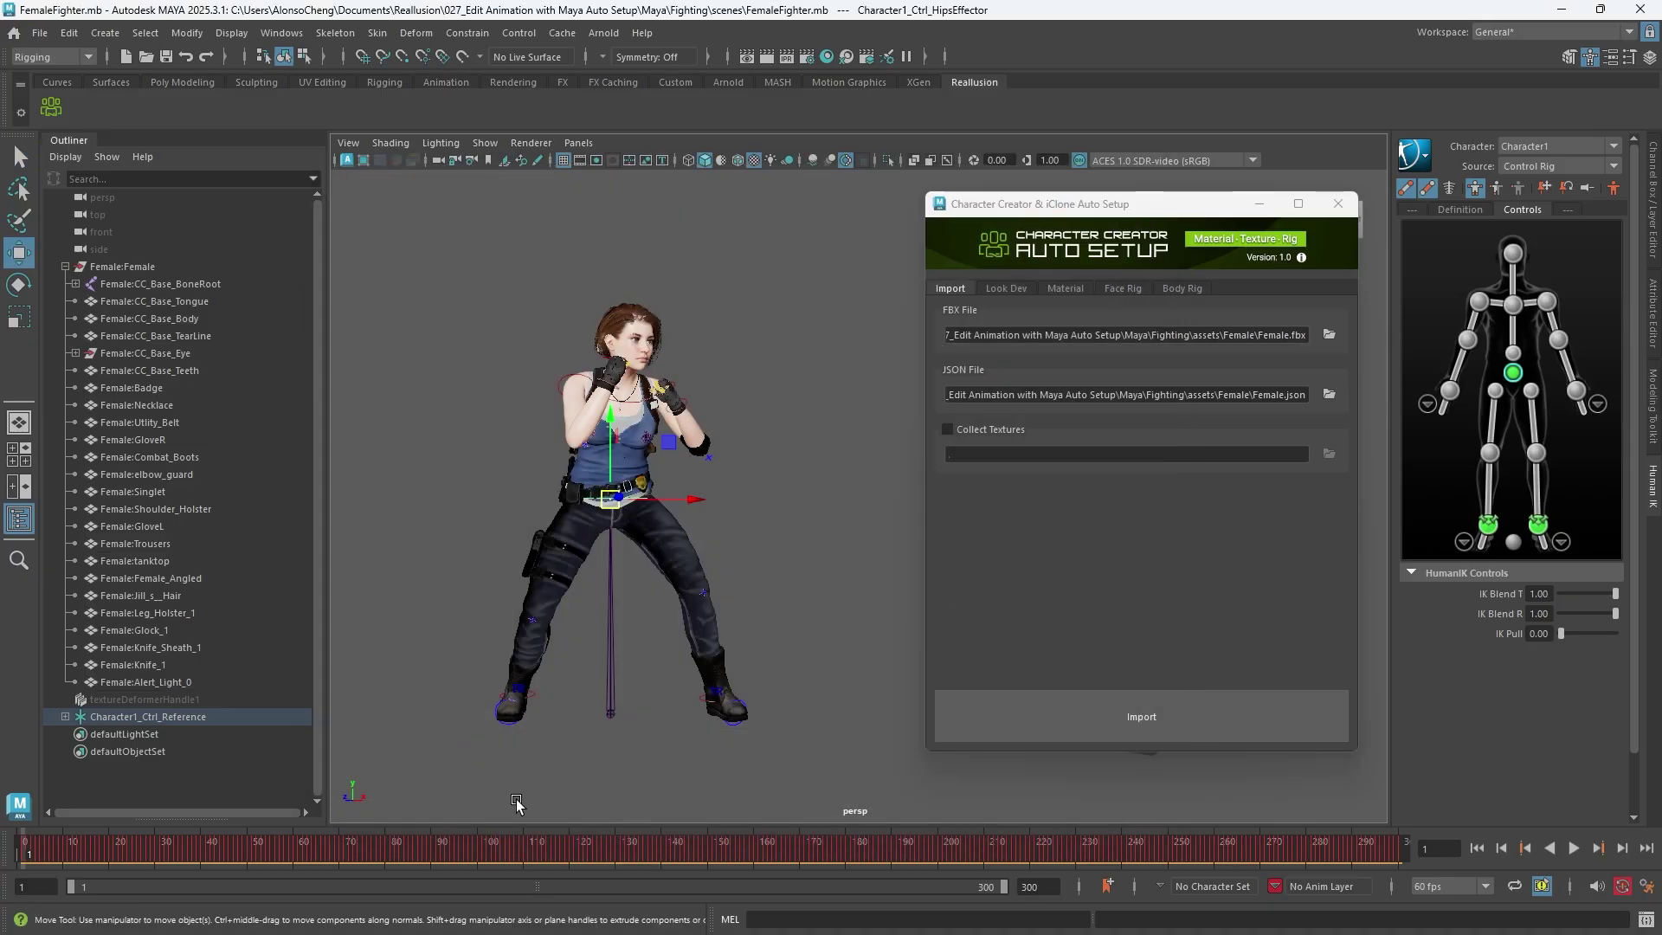
Start a new scene, import Male.fbx via Auto Setup, and play his animation
{"action": "left_click", "coordinate": [128, 60]}
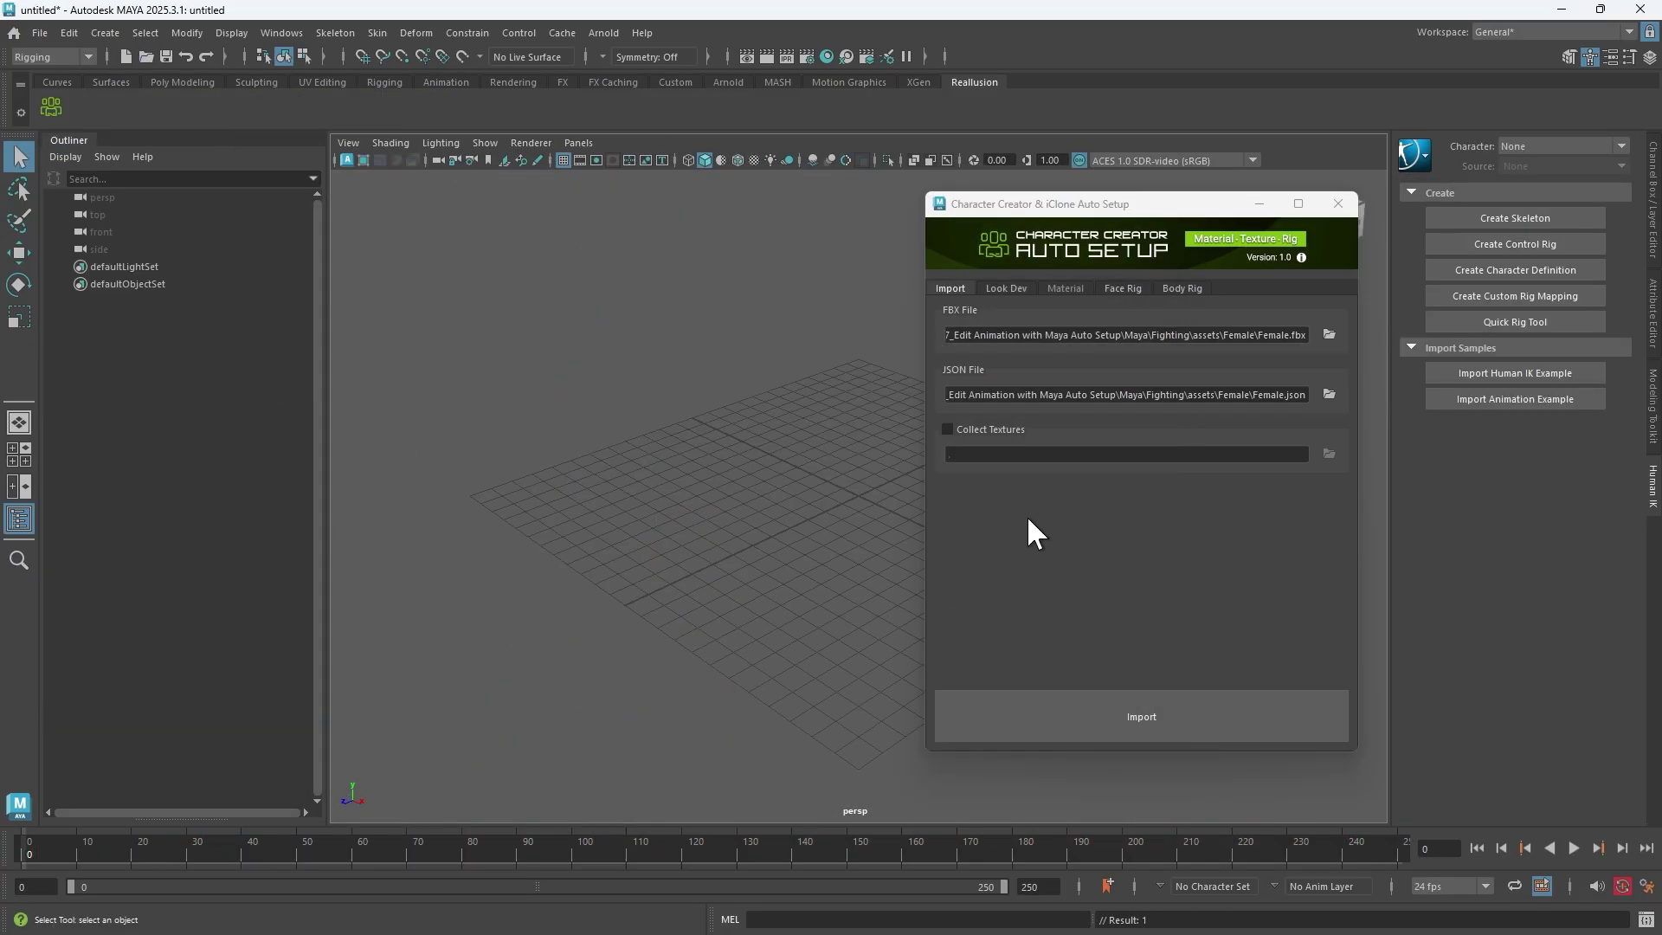
{"action": "left_click", "coordinate": [1329, 335]}
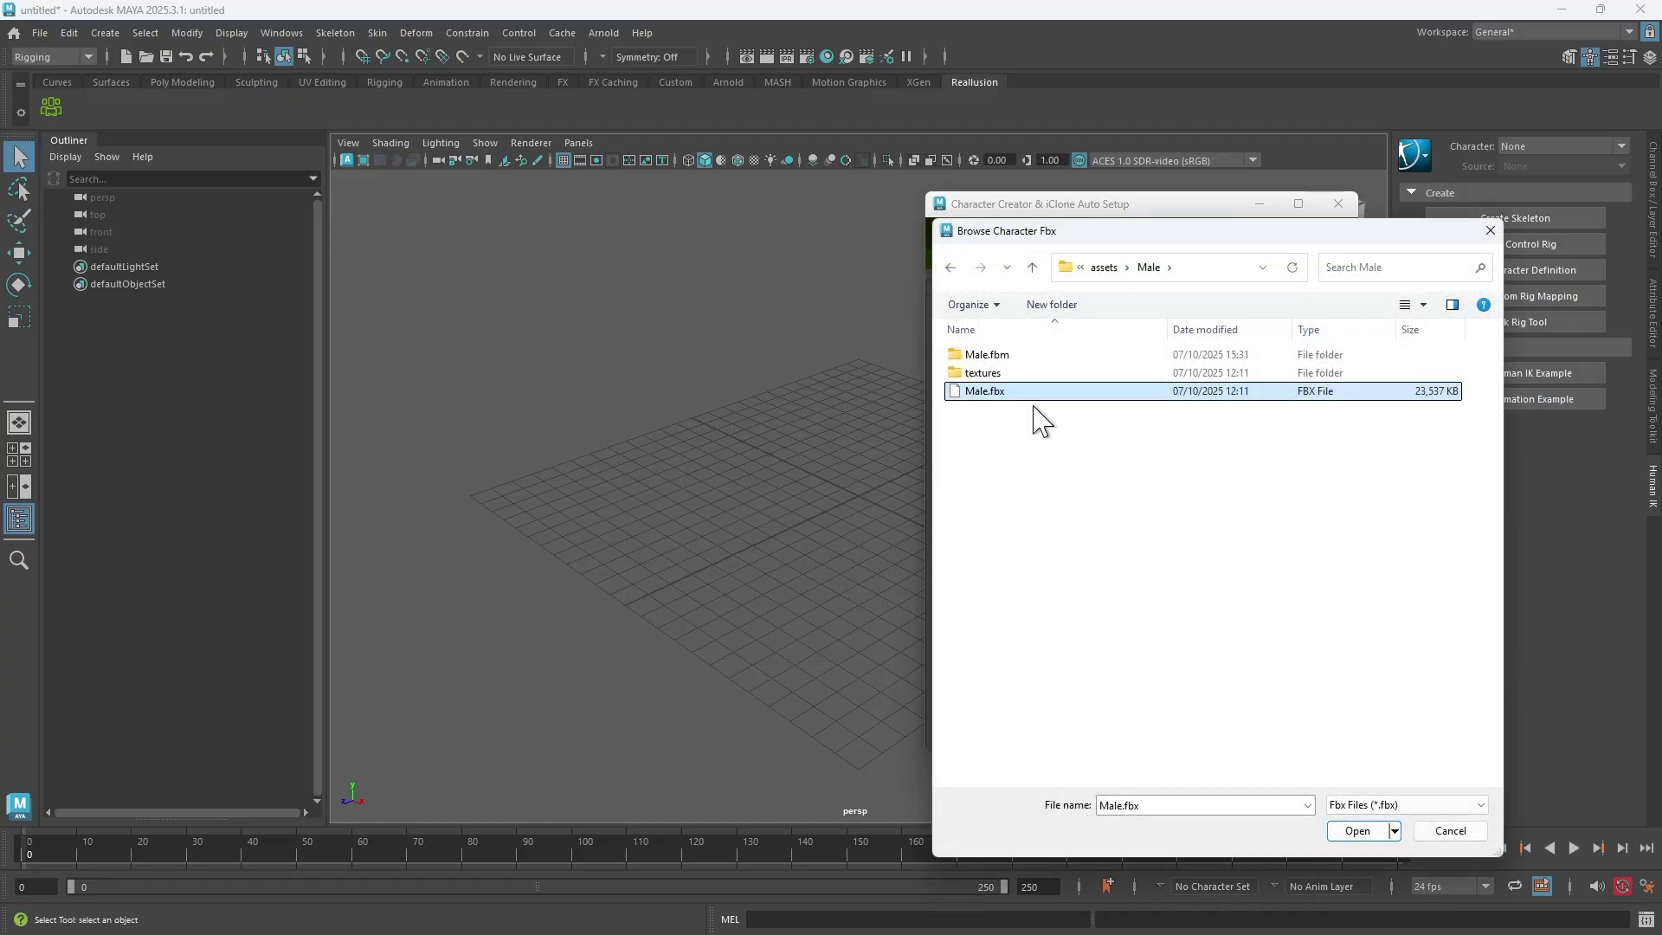
{"action": "left_click", "coordinate": [1368, 831]}
{"action": "left_click", "coordinate": [1104, 712]}
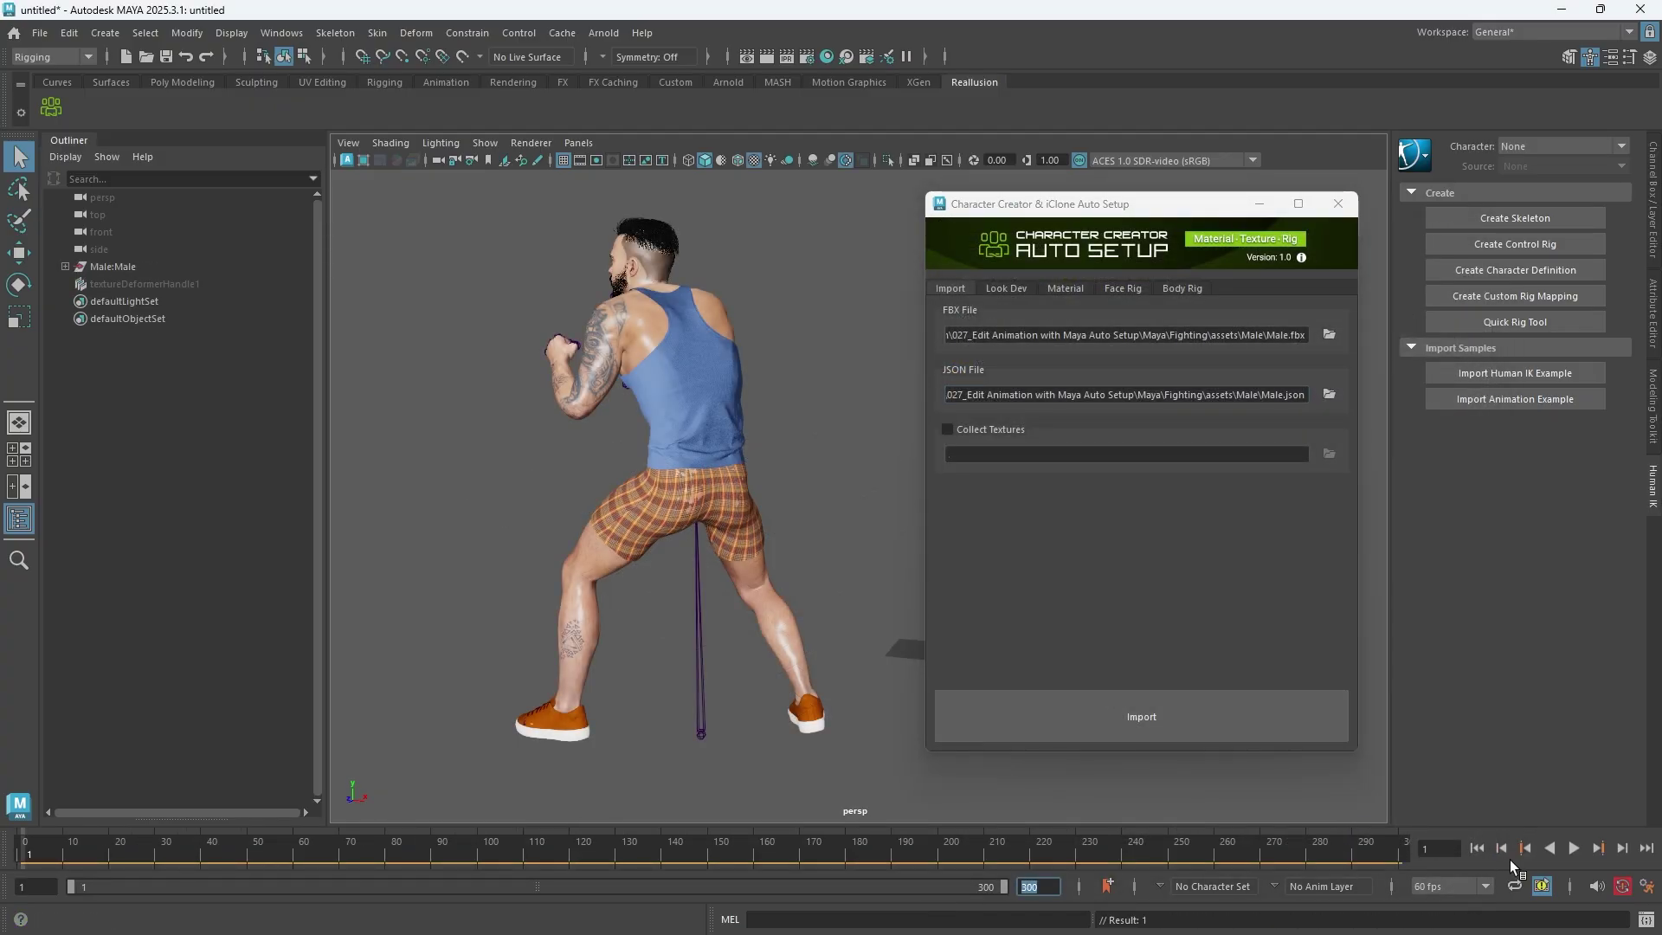
{"action": "left_click", "coordinate": [1573, 848]}
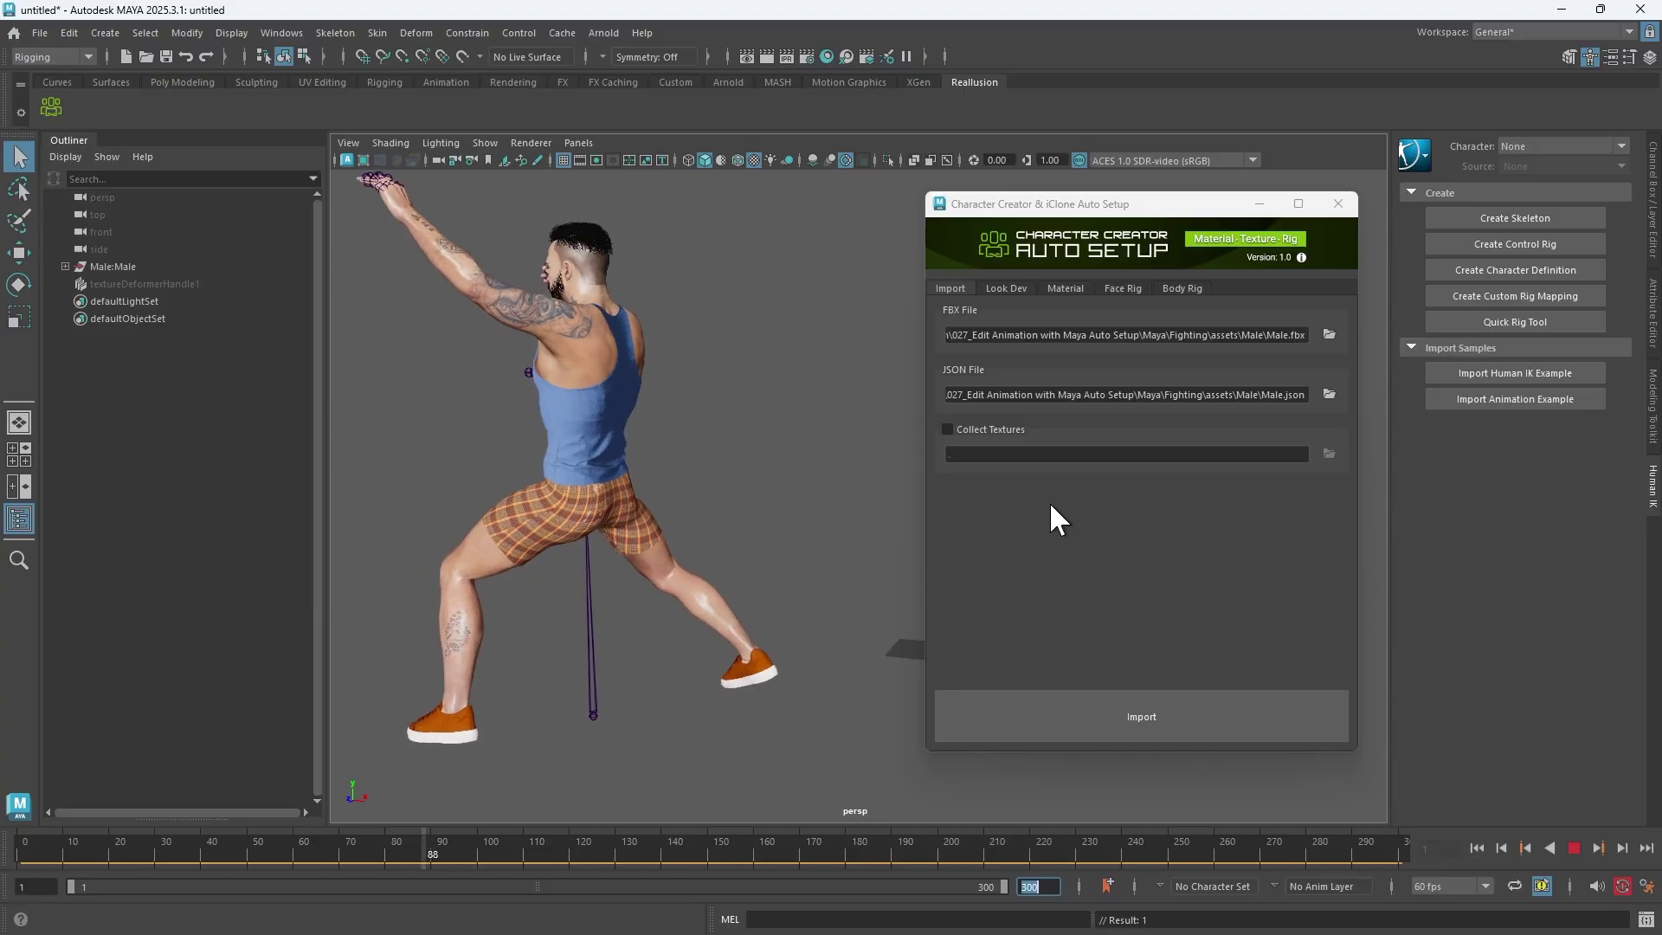
Create the male's HumanIK definition and bake his animation to a control rig
{"action": "left_click", "coordinate": [1182, 288]}
{"action": "left_click", "coordinate": [1164, 336]}
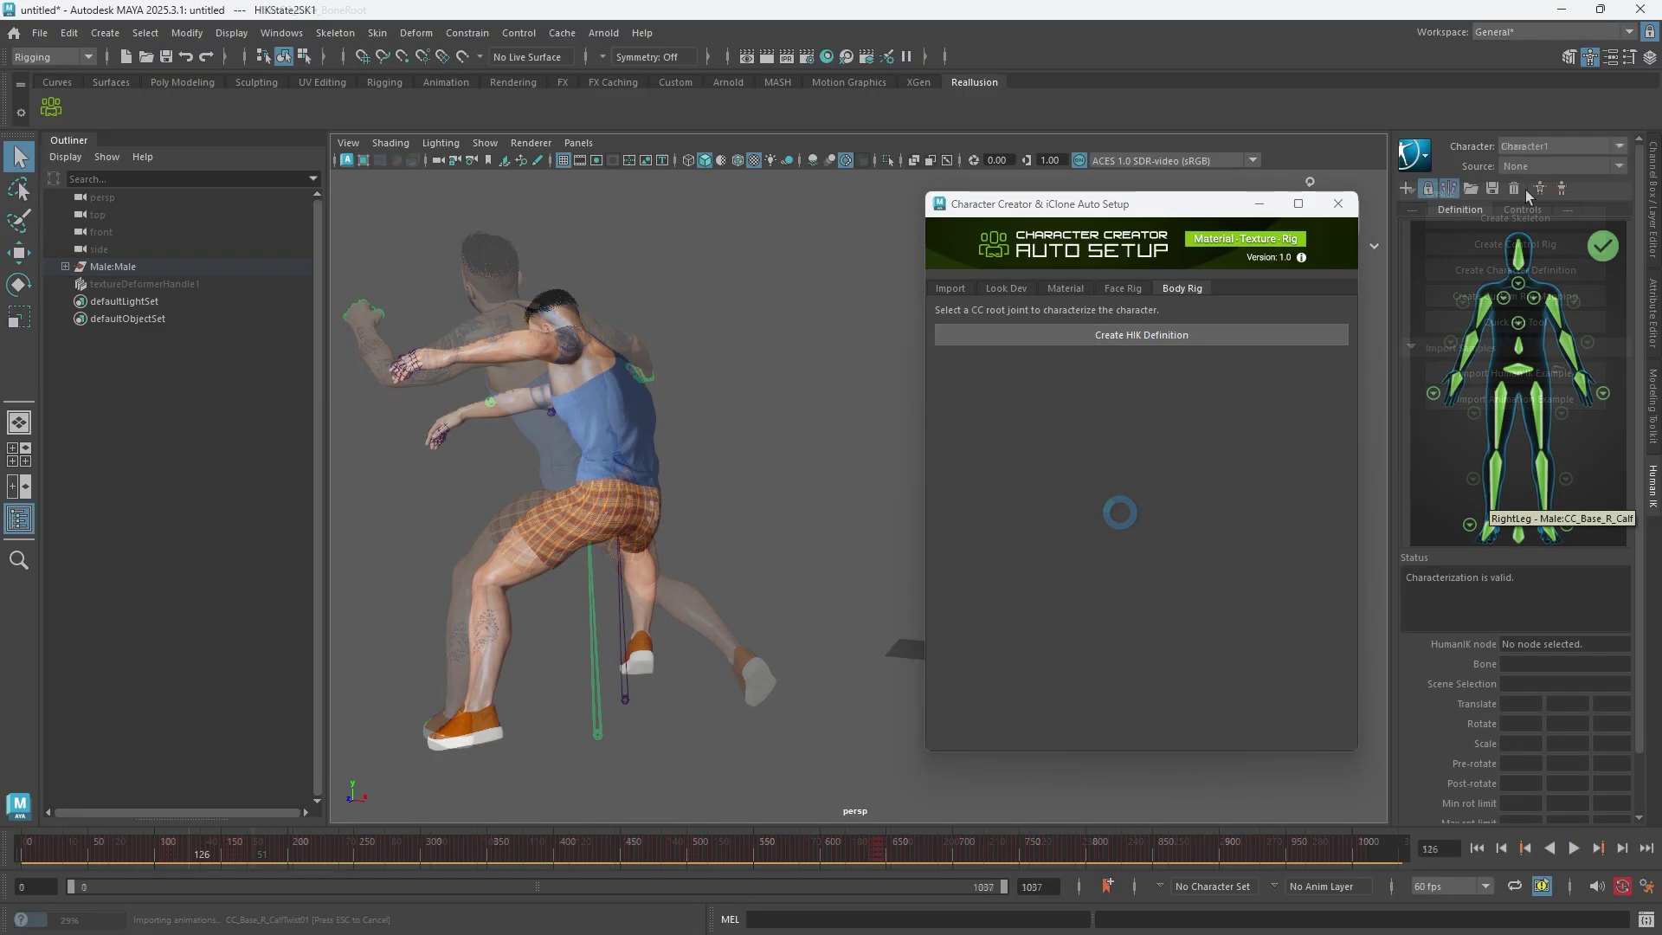
{"action": "left_click", "coordinate": [1430, 162]}
{"action": "mouse_move", "coordinate": [1468, 262]}
{"action": "left_click", "coordinate": [1350, 277]}
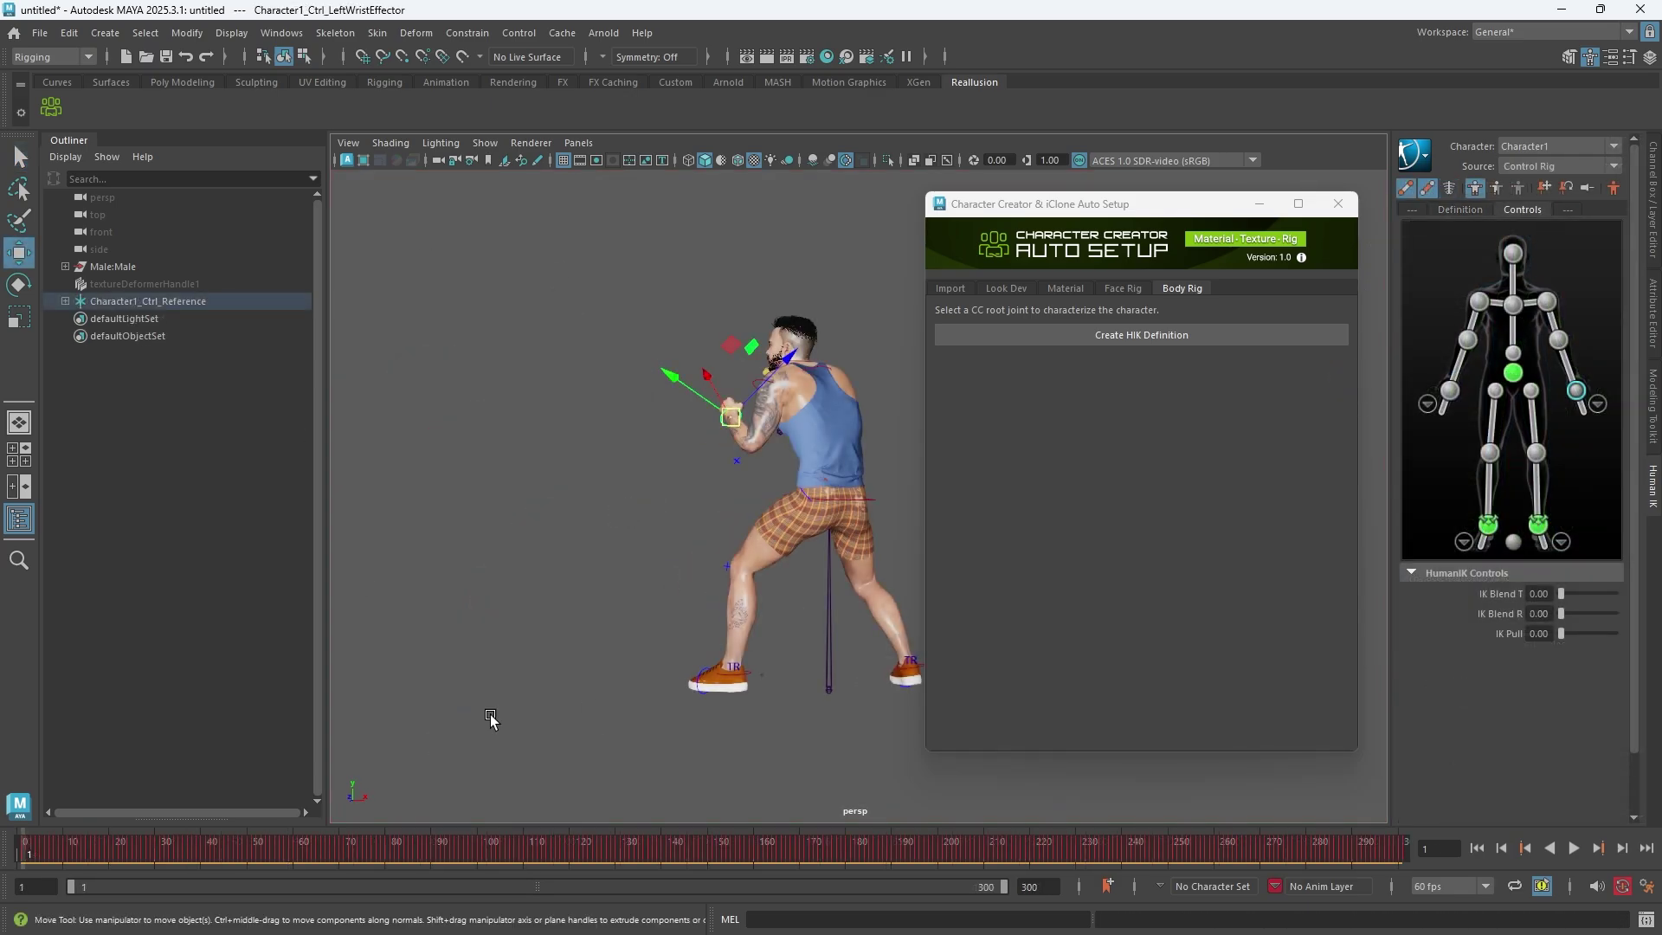
Reference FemaleFighter.mb into the scene and select the referenced female fighter
{"action": "left_click", "coordinate": [40, 32]}
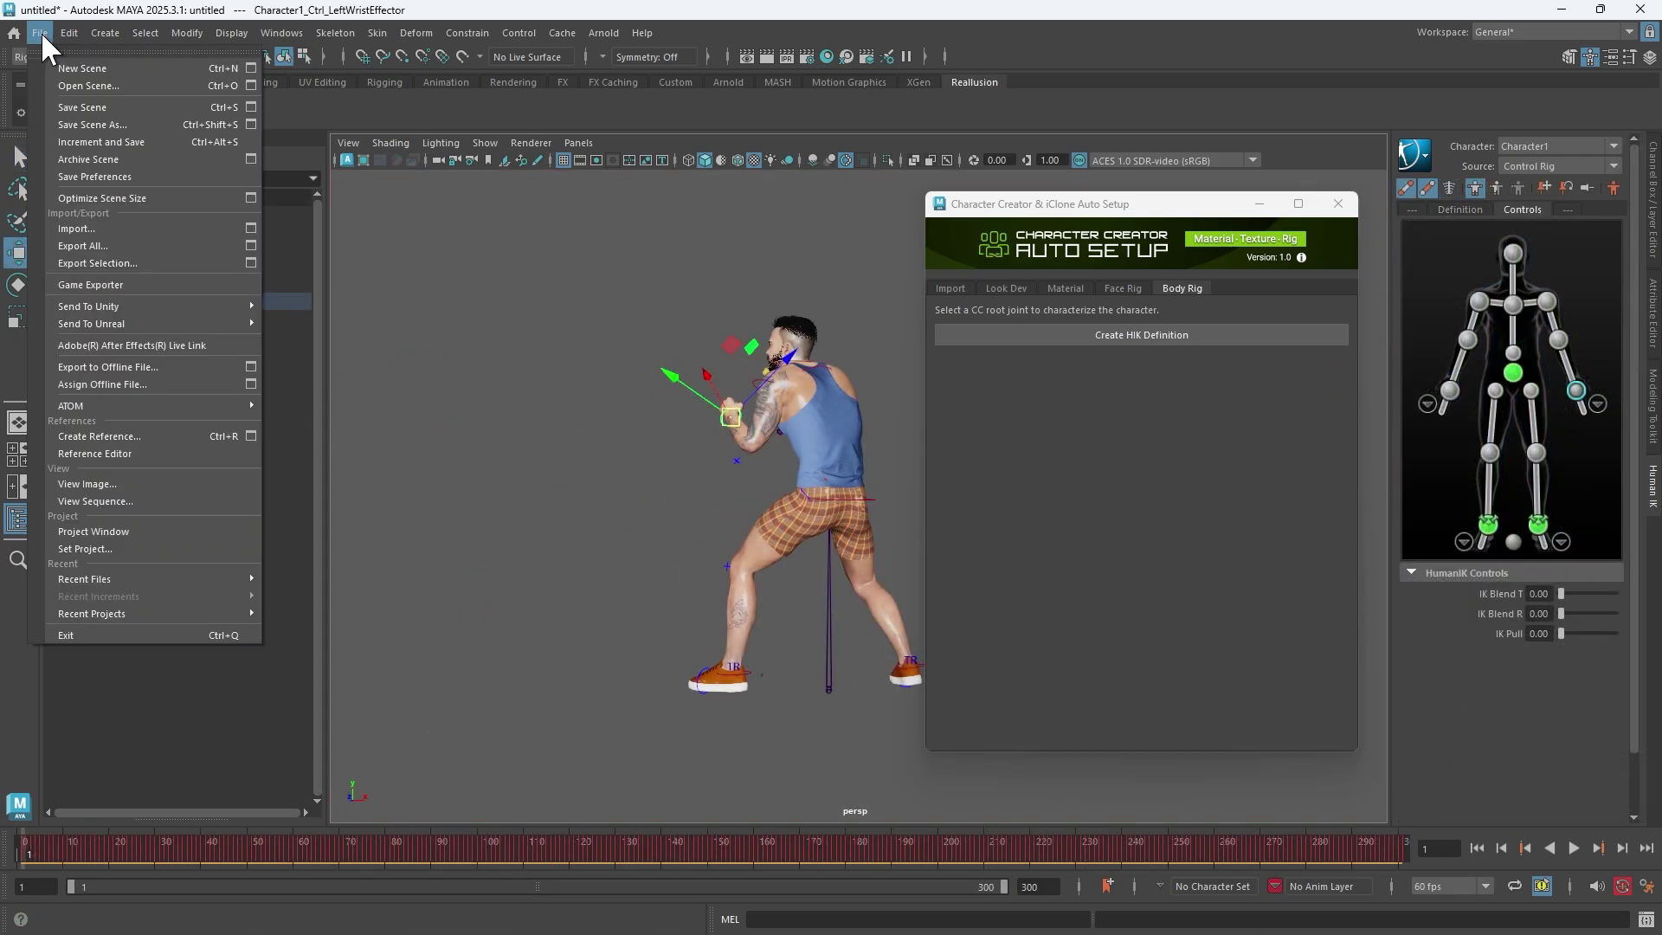
{"action": "left_click", "coordinate": [185, 434]}
{"action": "left_click", "coordinate": [651, 303]}
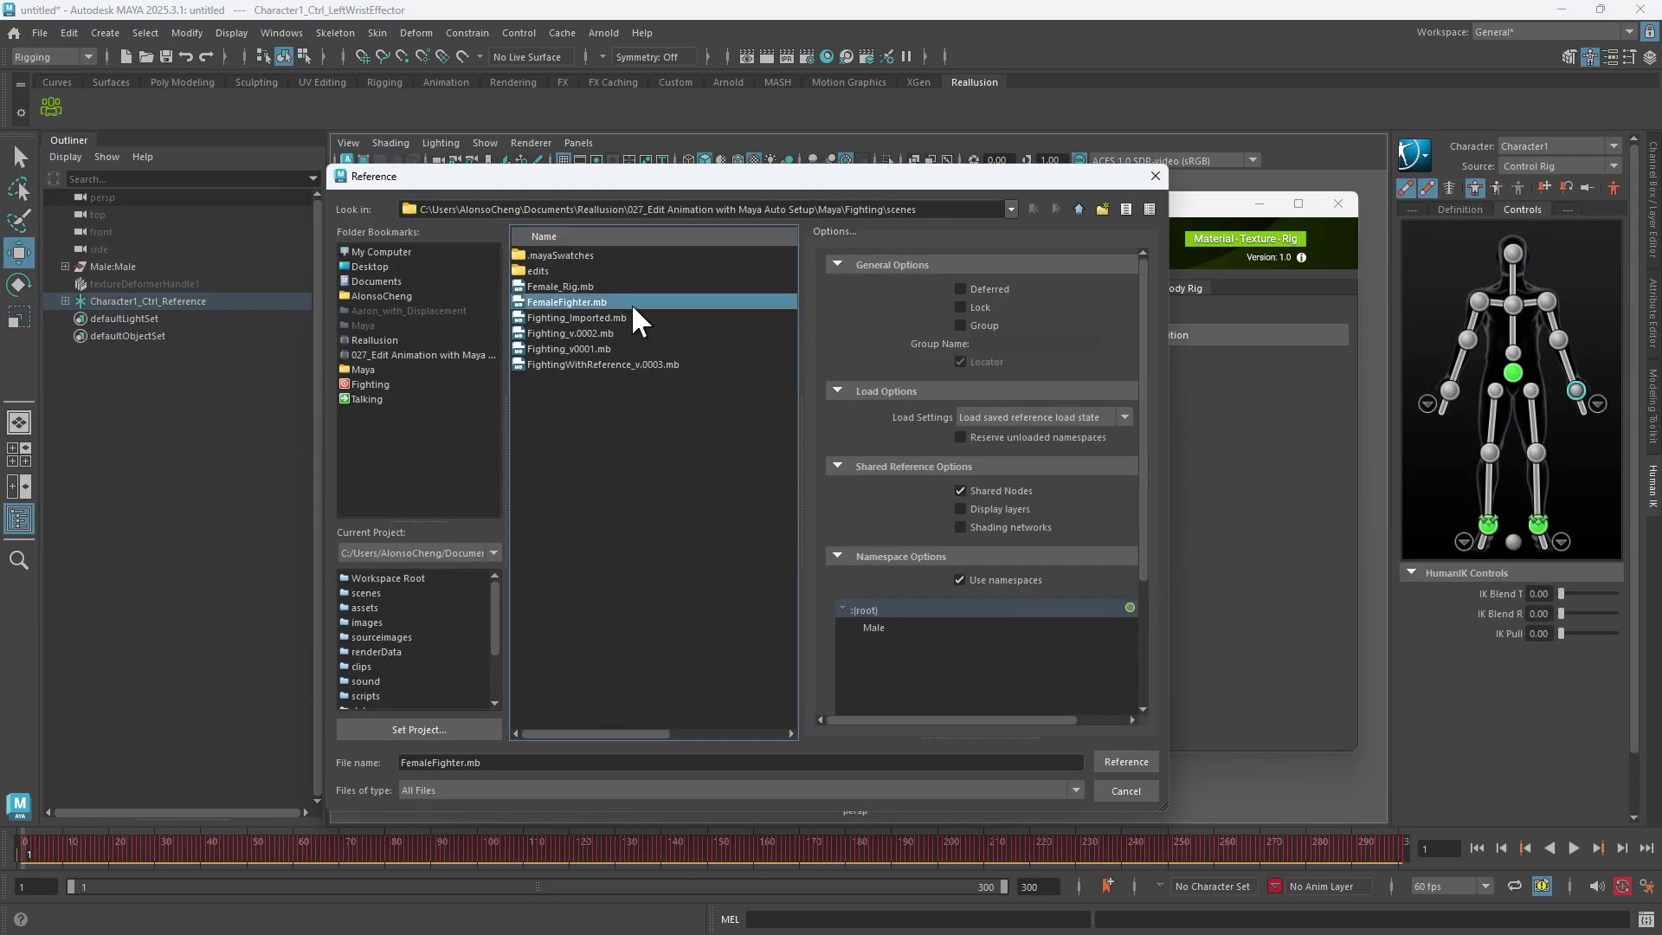
{"action": "left_click", "coordinate": [1122, 762]}
{"action": "left_click", "coordinate": [101, 320]}
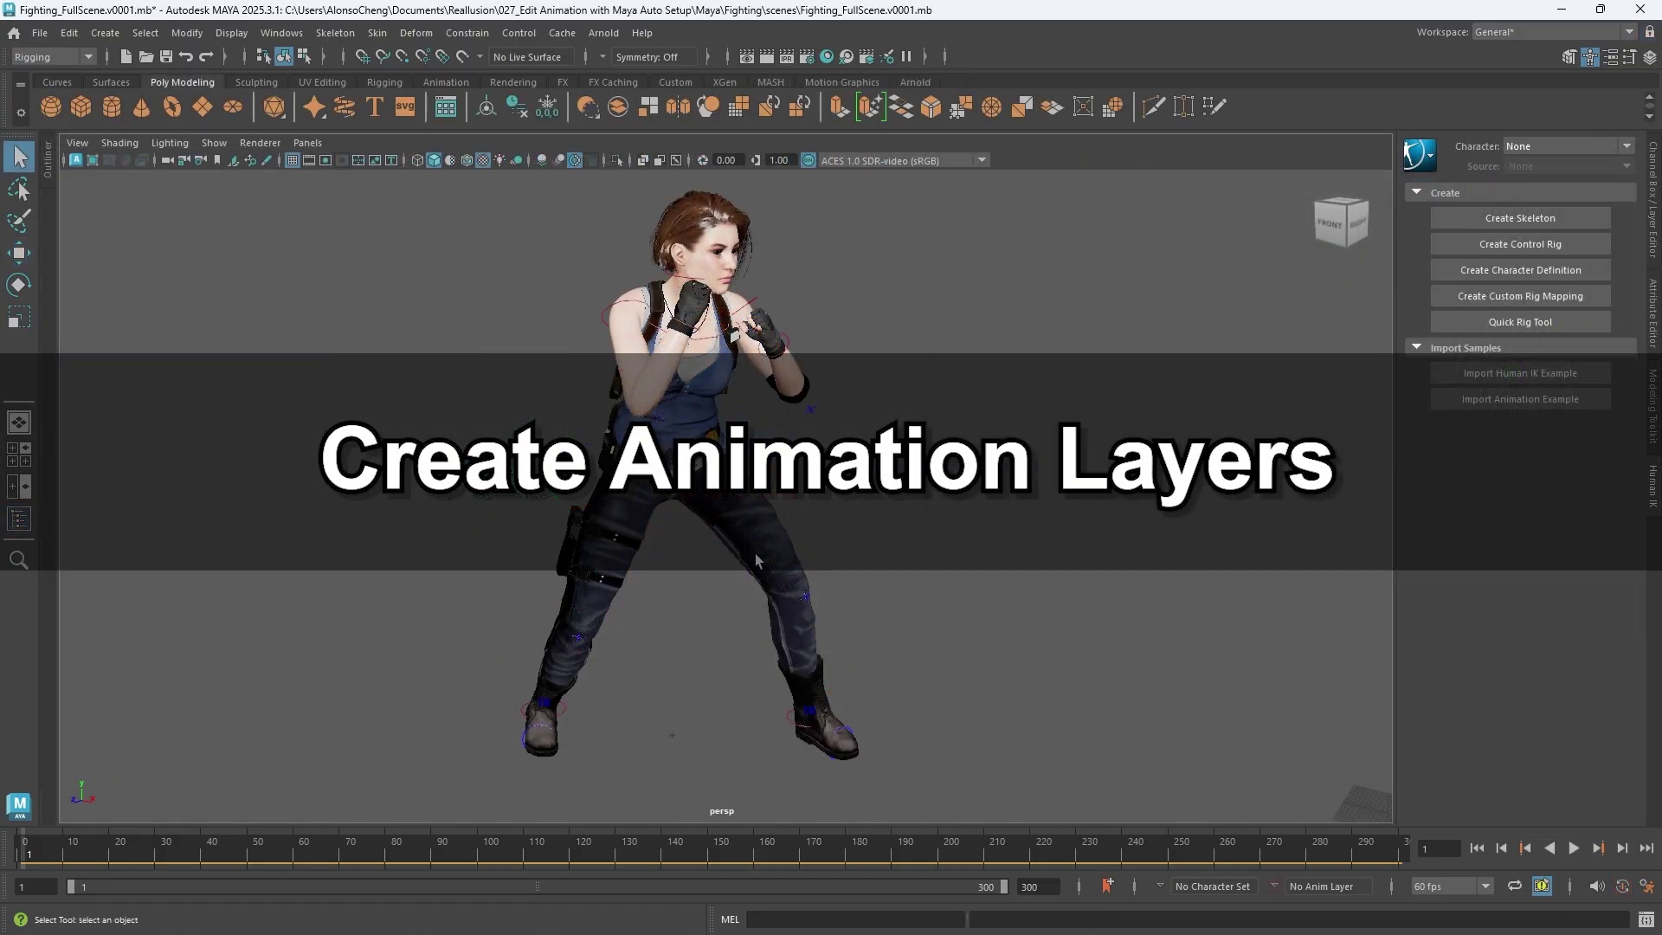
Select the female's HumanIK effectors and create an animation layer from them named Famale
{"action": "left_click_drag", "start_coordinate": [559, 216], "coordinate": [890, 591]}
{"action": "left_click", "coordinate": [841, 445]}
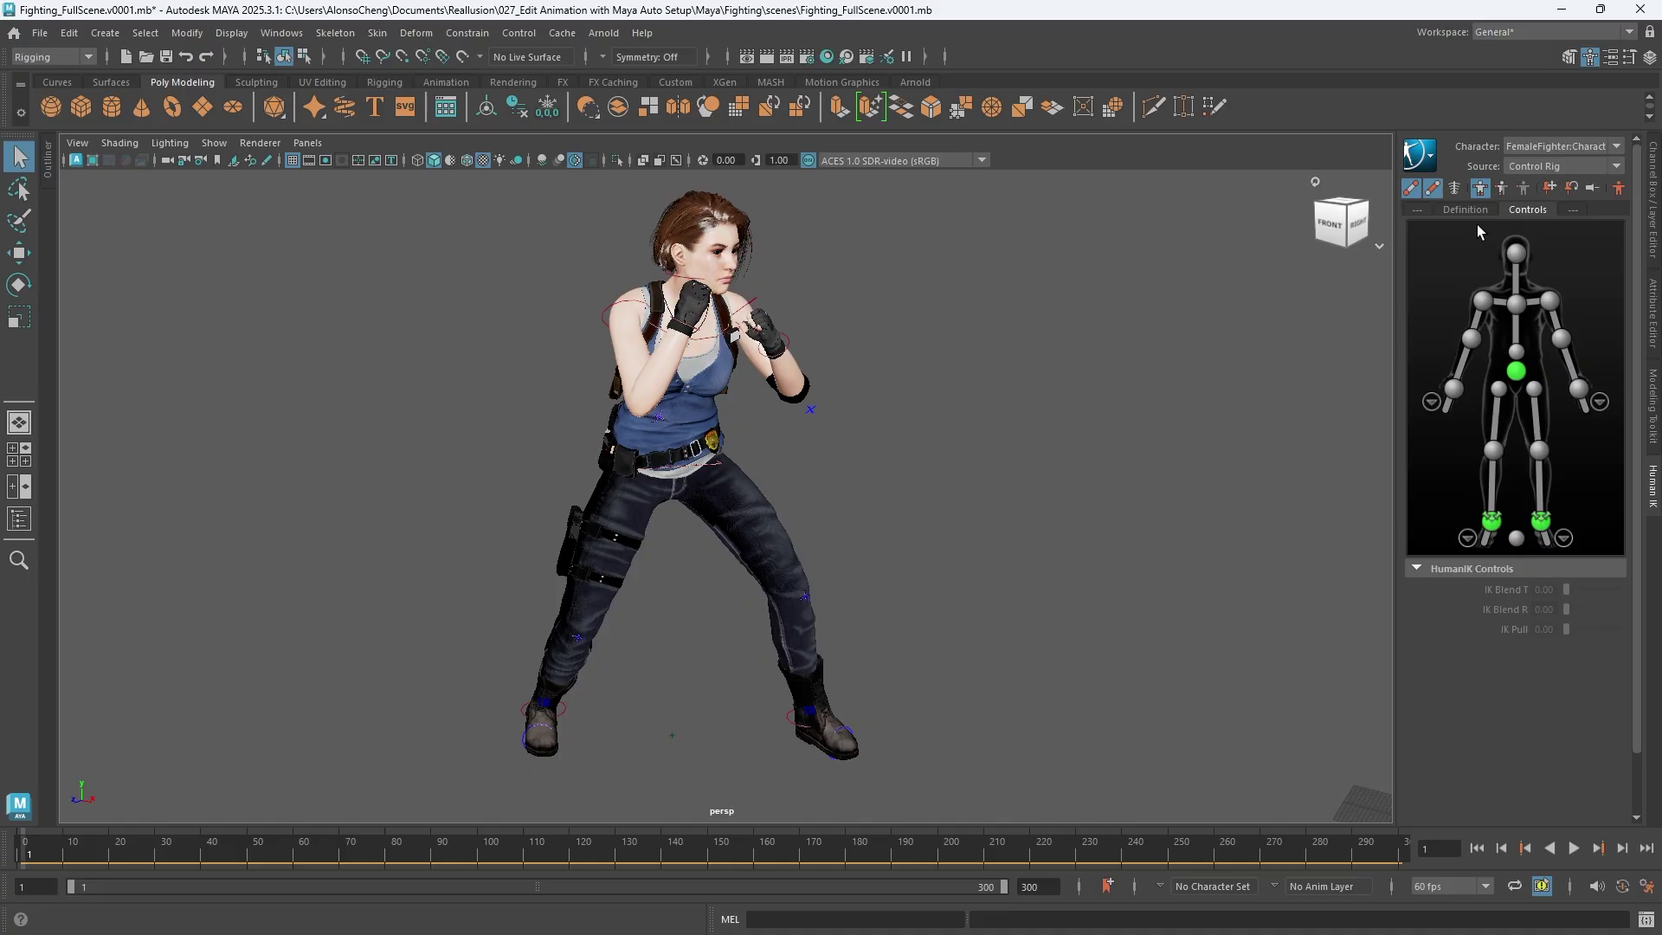
{"action": "left_click_drag", "start_coordinate": [1437, 232], "coordinate": [1608, 543]}
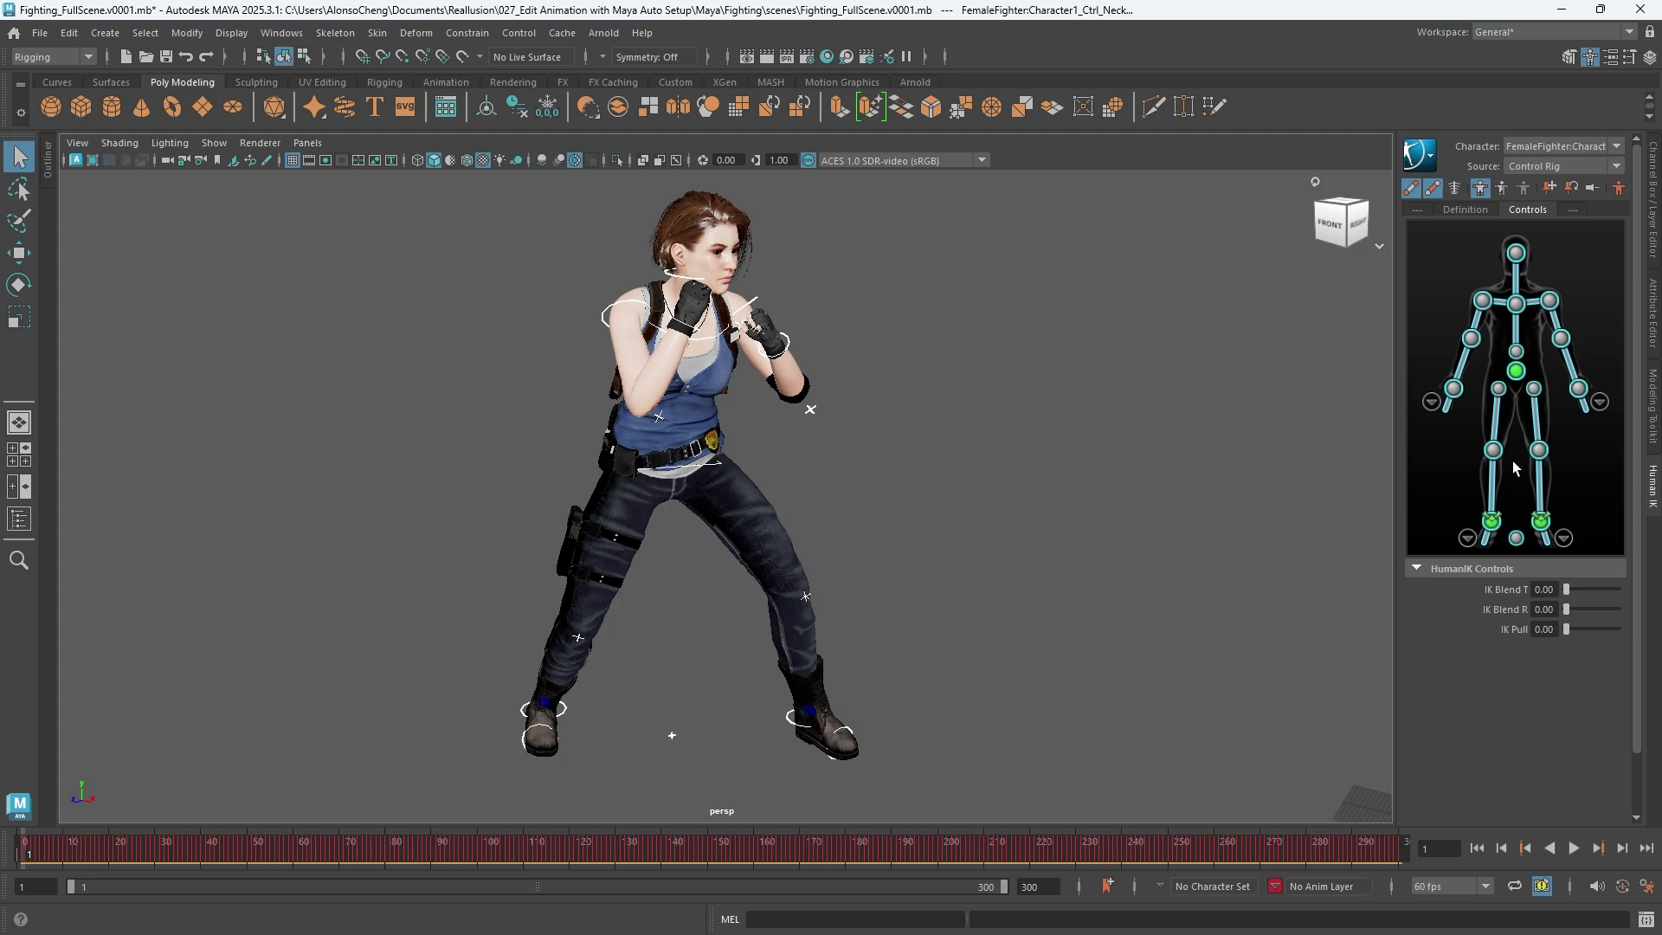
{"action": "left_click", "coordinate": [1653, 235]}
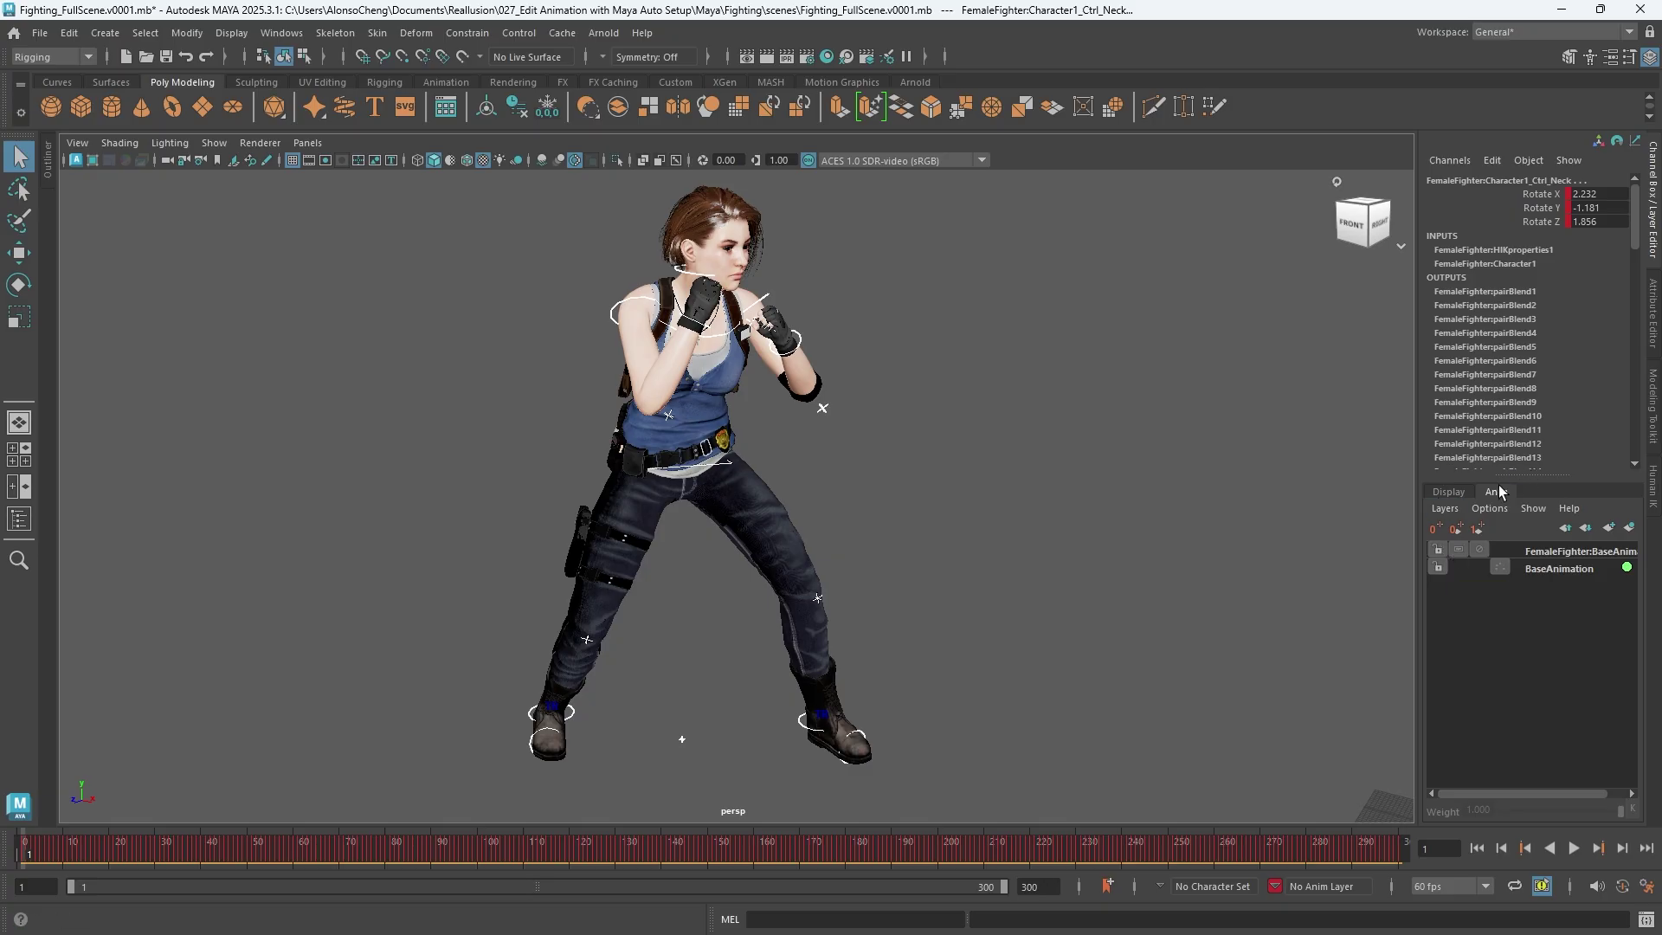
{"action": "left_click", "coordinate": [1631, 530]}
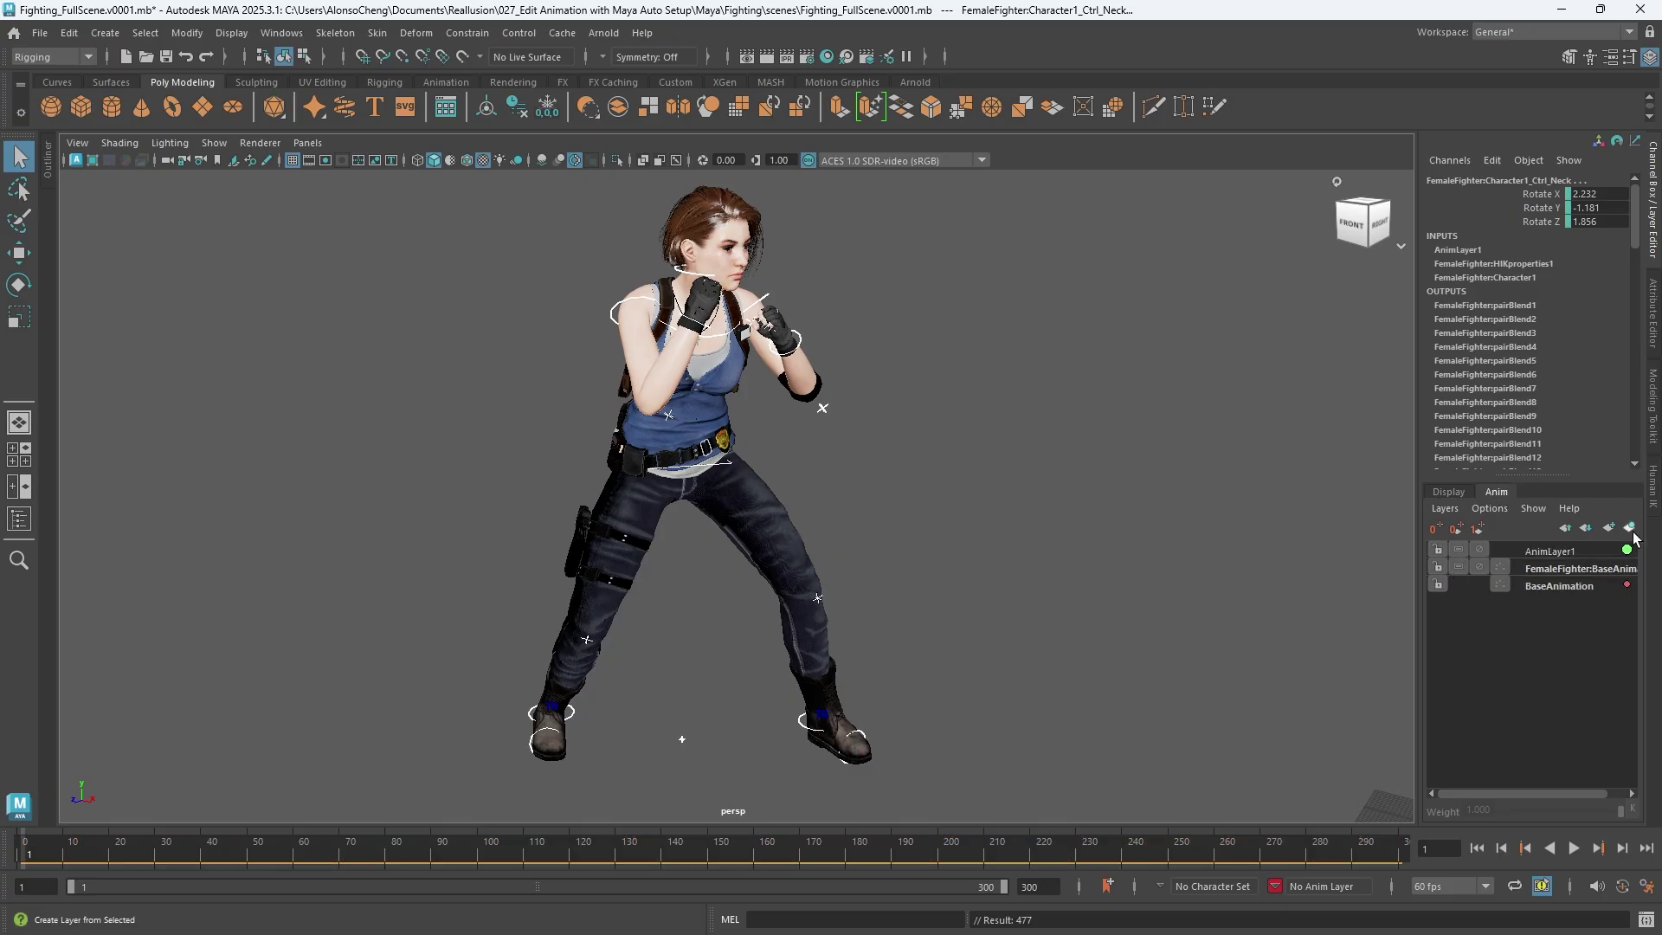
{"action": "double_click", "coordinate": [1551, 550]}
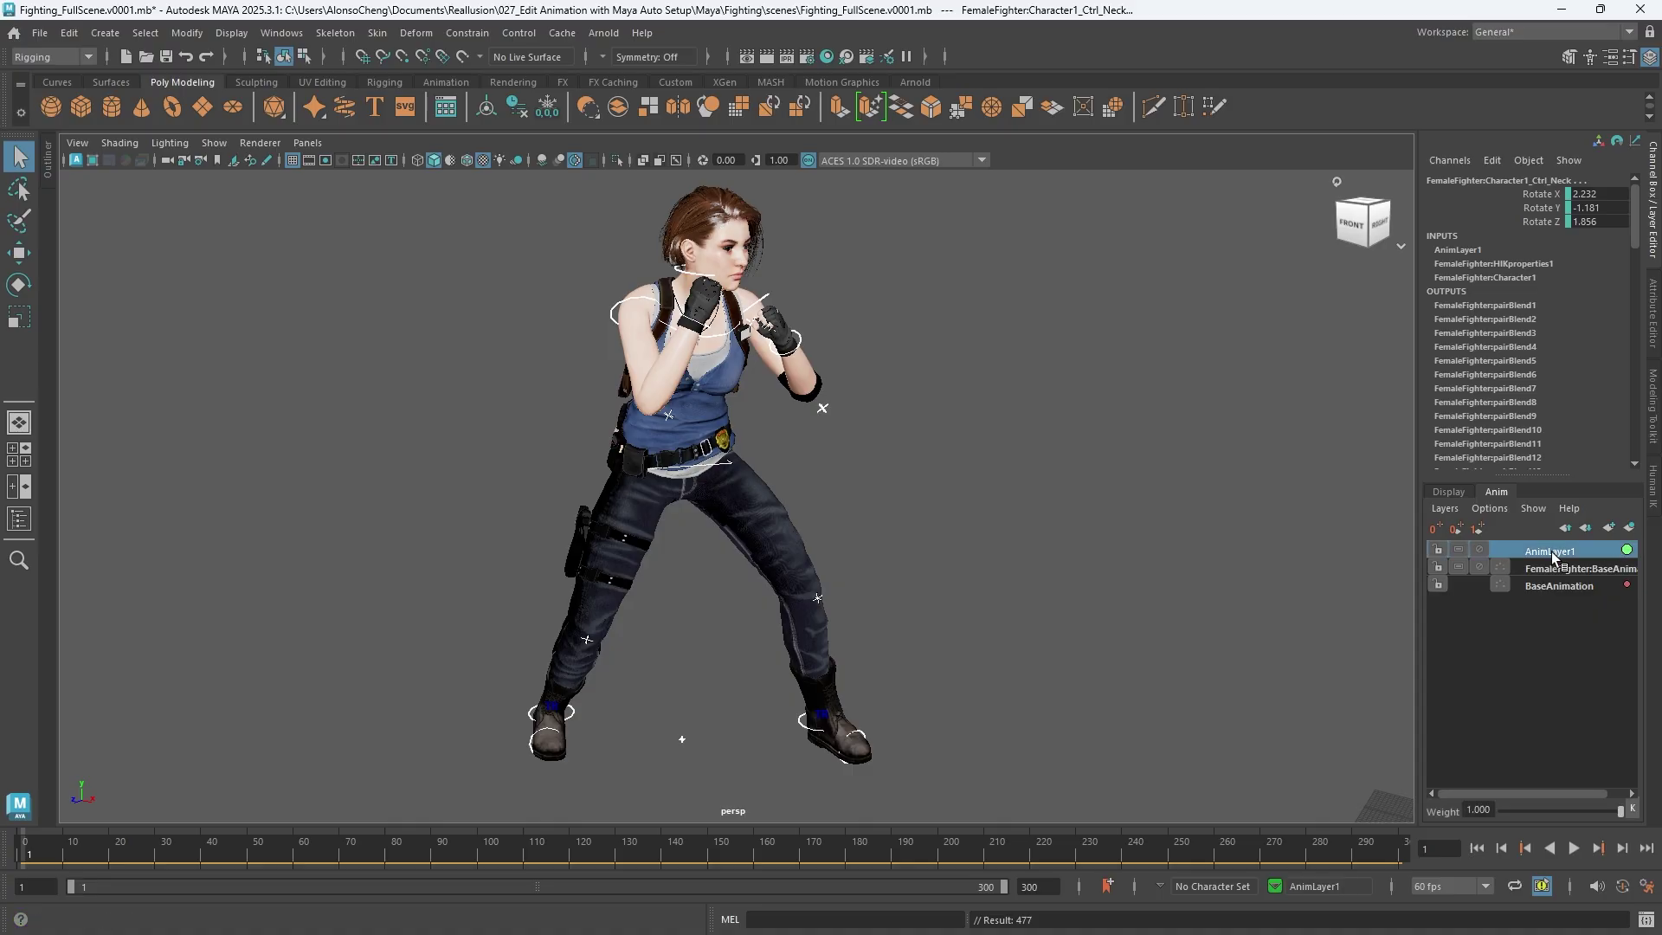
{"action": "type", "text": "Famale"}
{"action": "key", "text": "Return"}
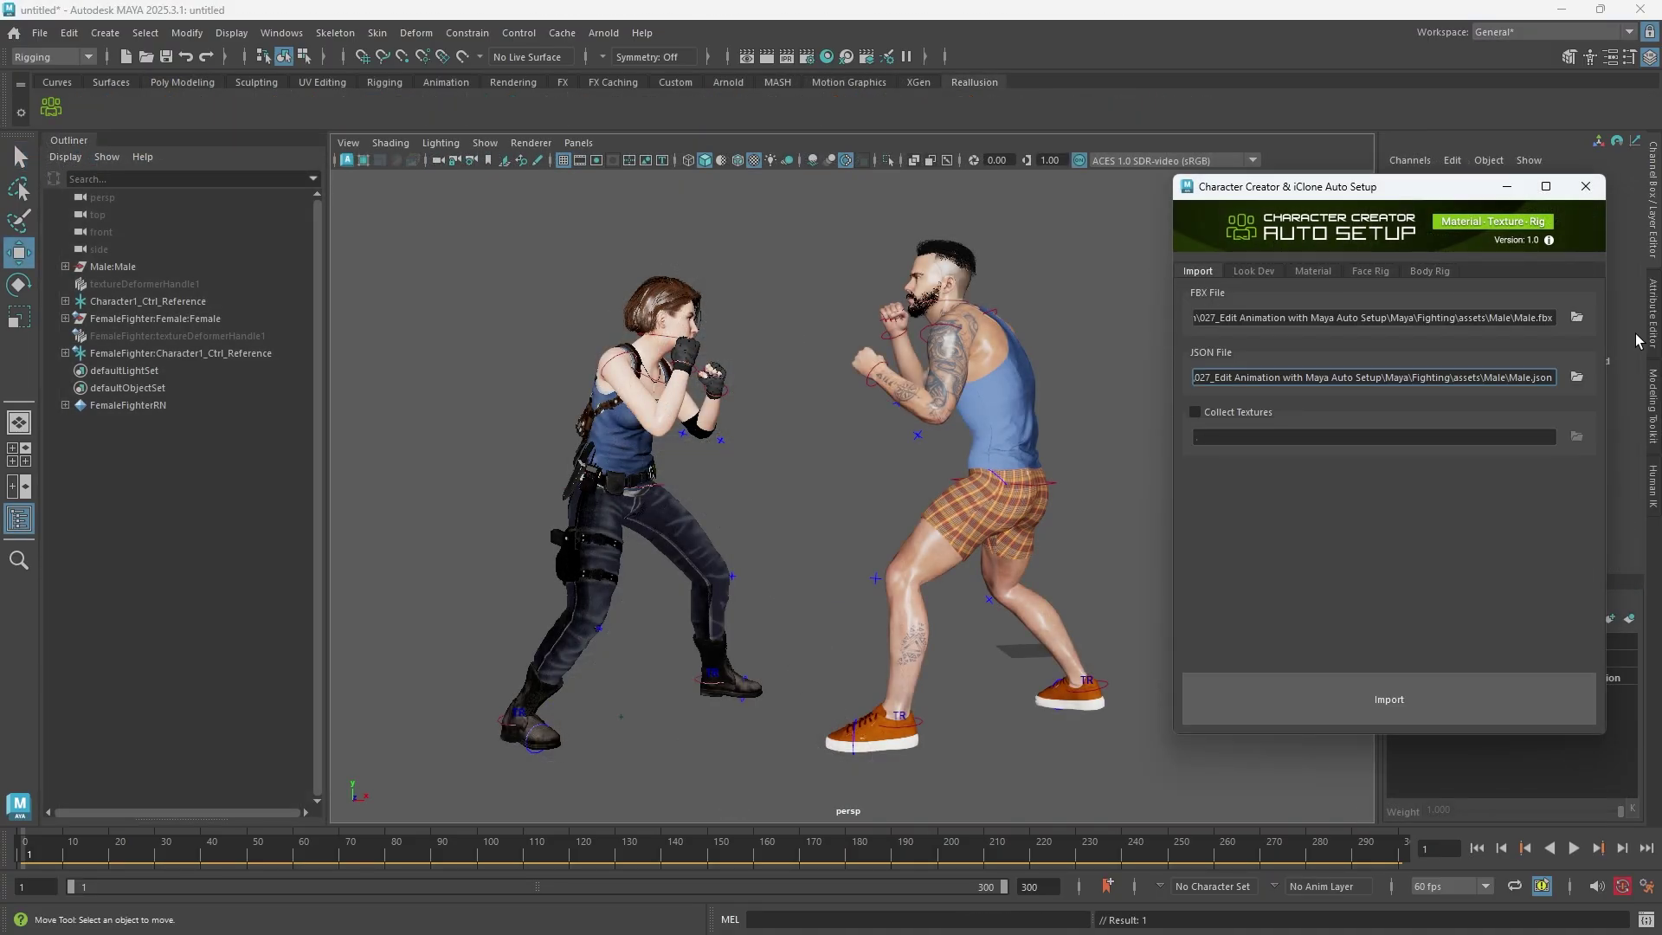
Import assets/Props_Walls/Props_Walls.fbx into the scene through CC Auto Setup
{"action": "left_click", "coordinate": [1576, 317]}
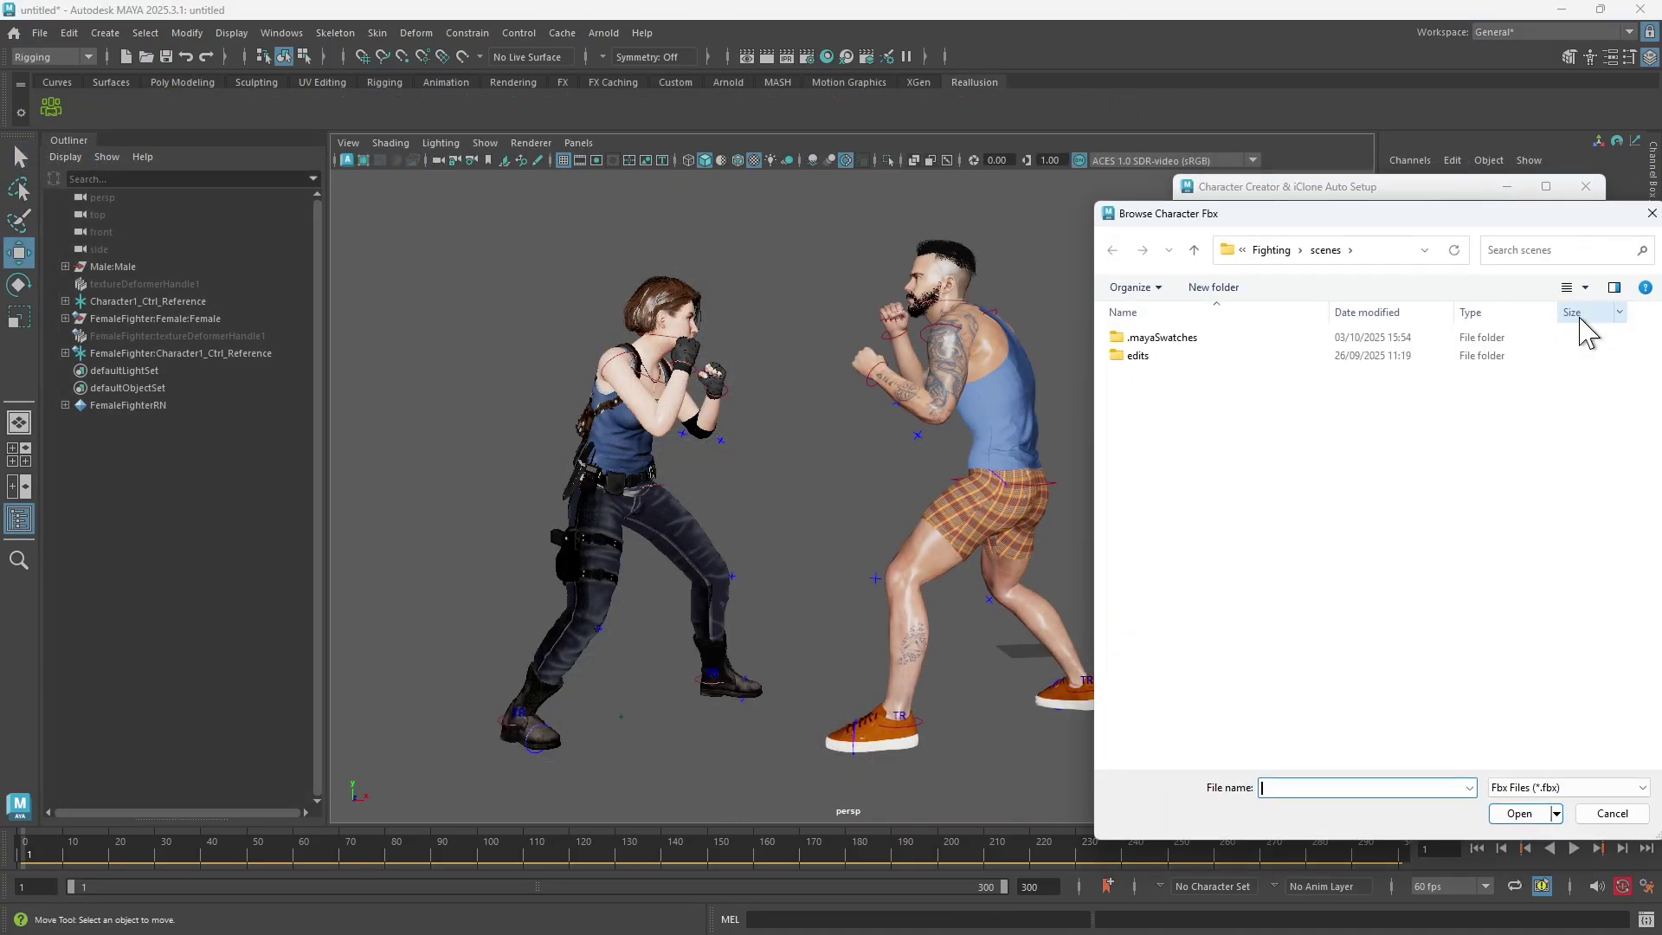
{"action": "left_click", "coordinate": [1262, 249]}
{"action": "double_click", "coordinate": [1151, 339]}
{"action": "double_click", "coordinate": [1182, 392]}
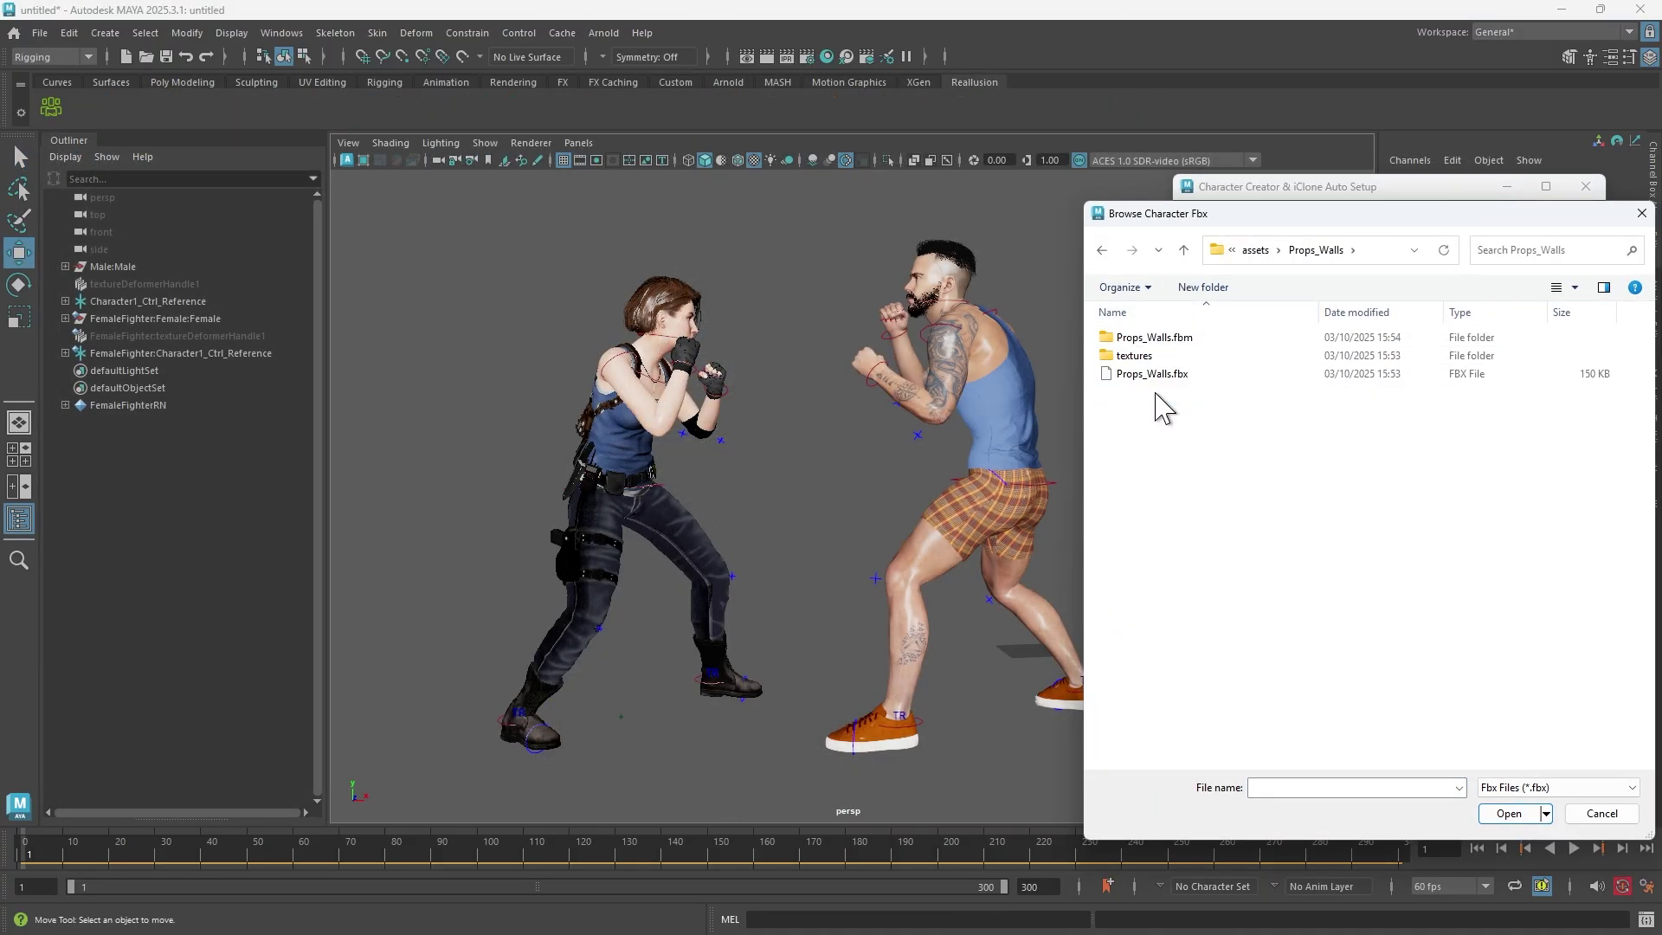
{"action": "left_click", "coordinate": [1213, 375]}
{"action": "left_click", "coordinate": [1509, 813]}
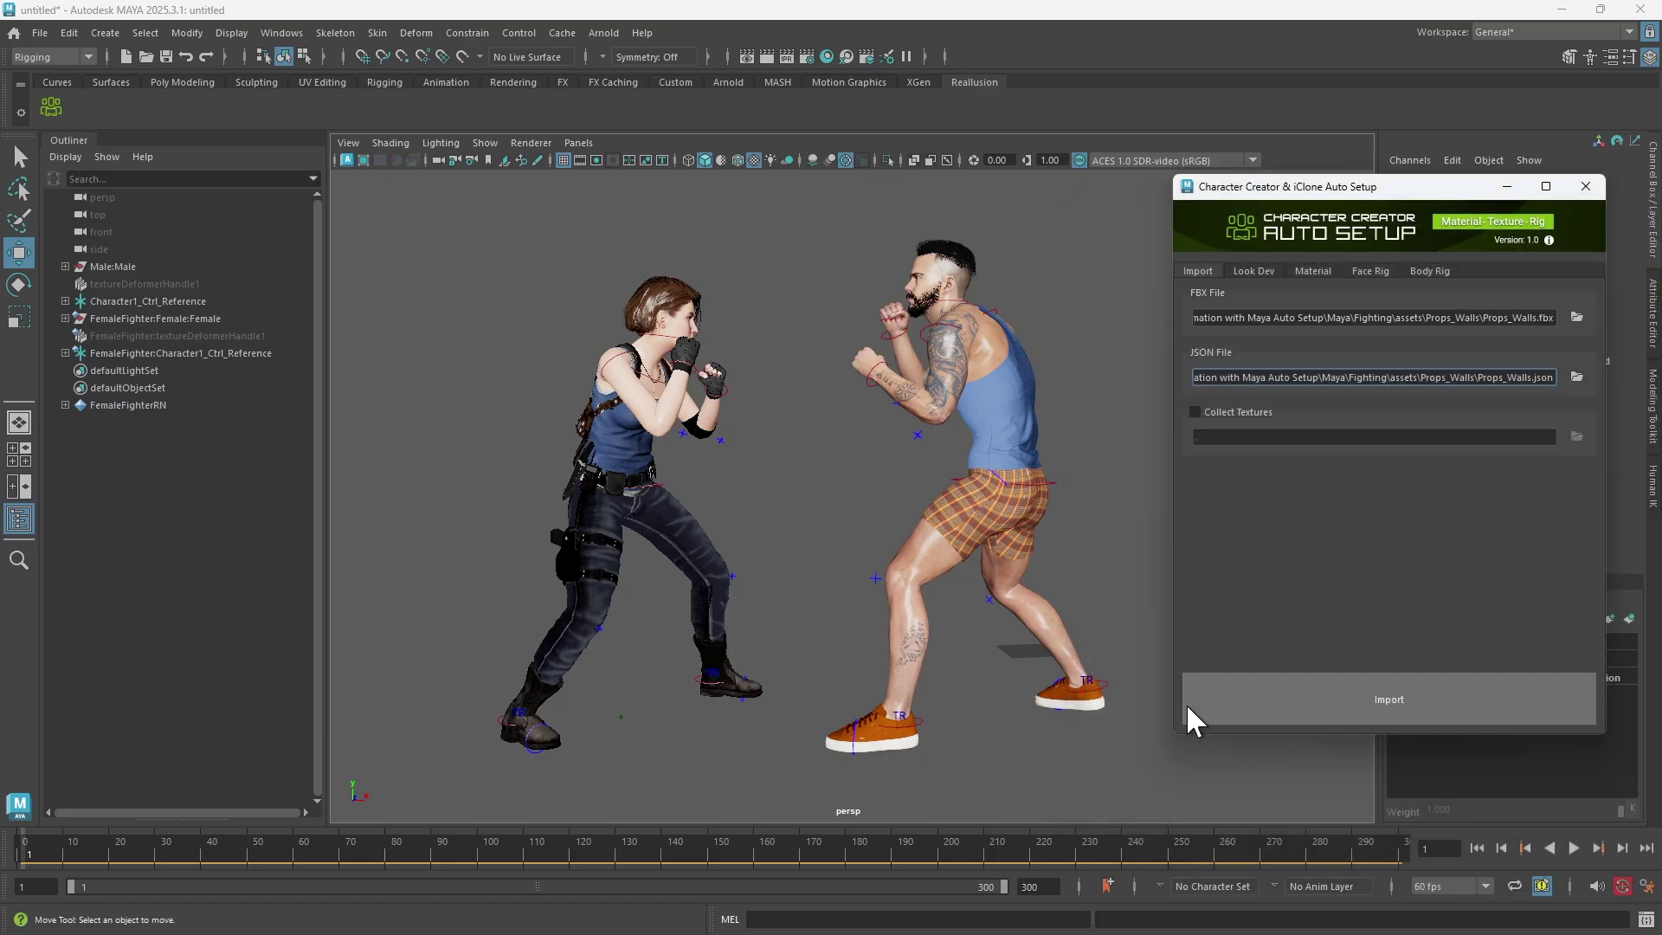
{"action": "left_click", "coordinate": [1188, 703]}
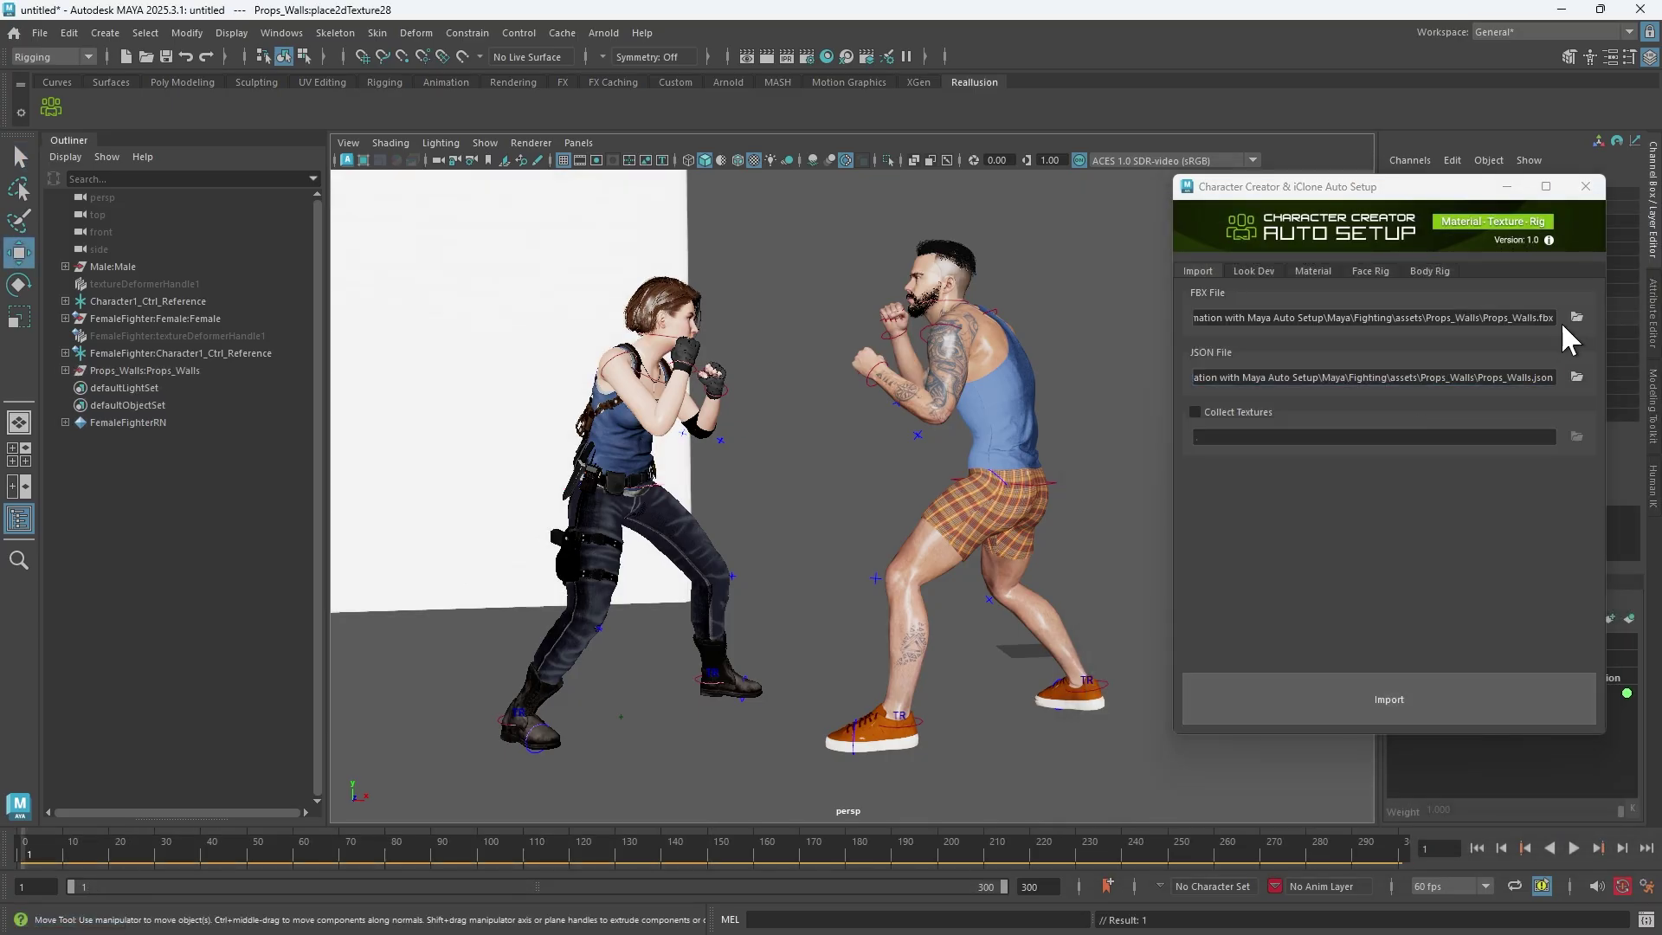
Import Camera_ShotCAM.fbx from the assets folder as the shot camera
{"action": "left_click", "coordinate": [1572, 314]}
{"action": "left_click", "coordinate": [1252, 252]}
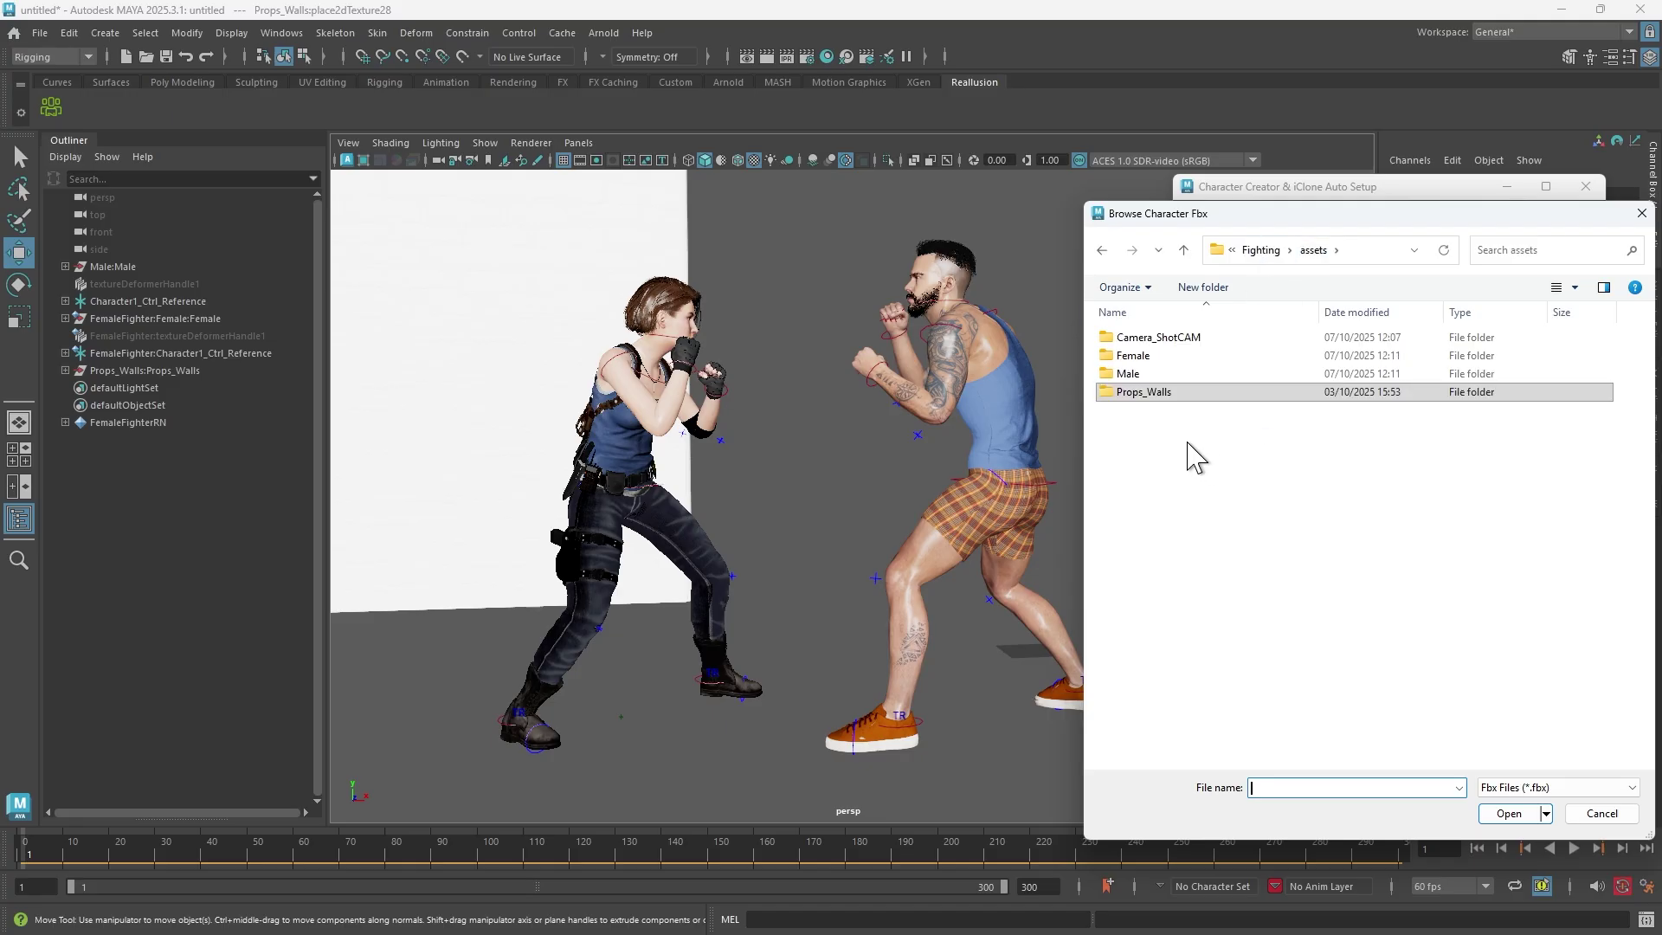
{"action": "double_click", "coordinate": [1151, 340]}
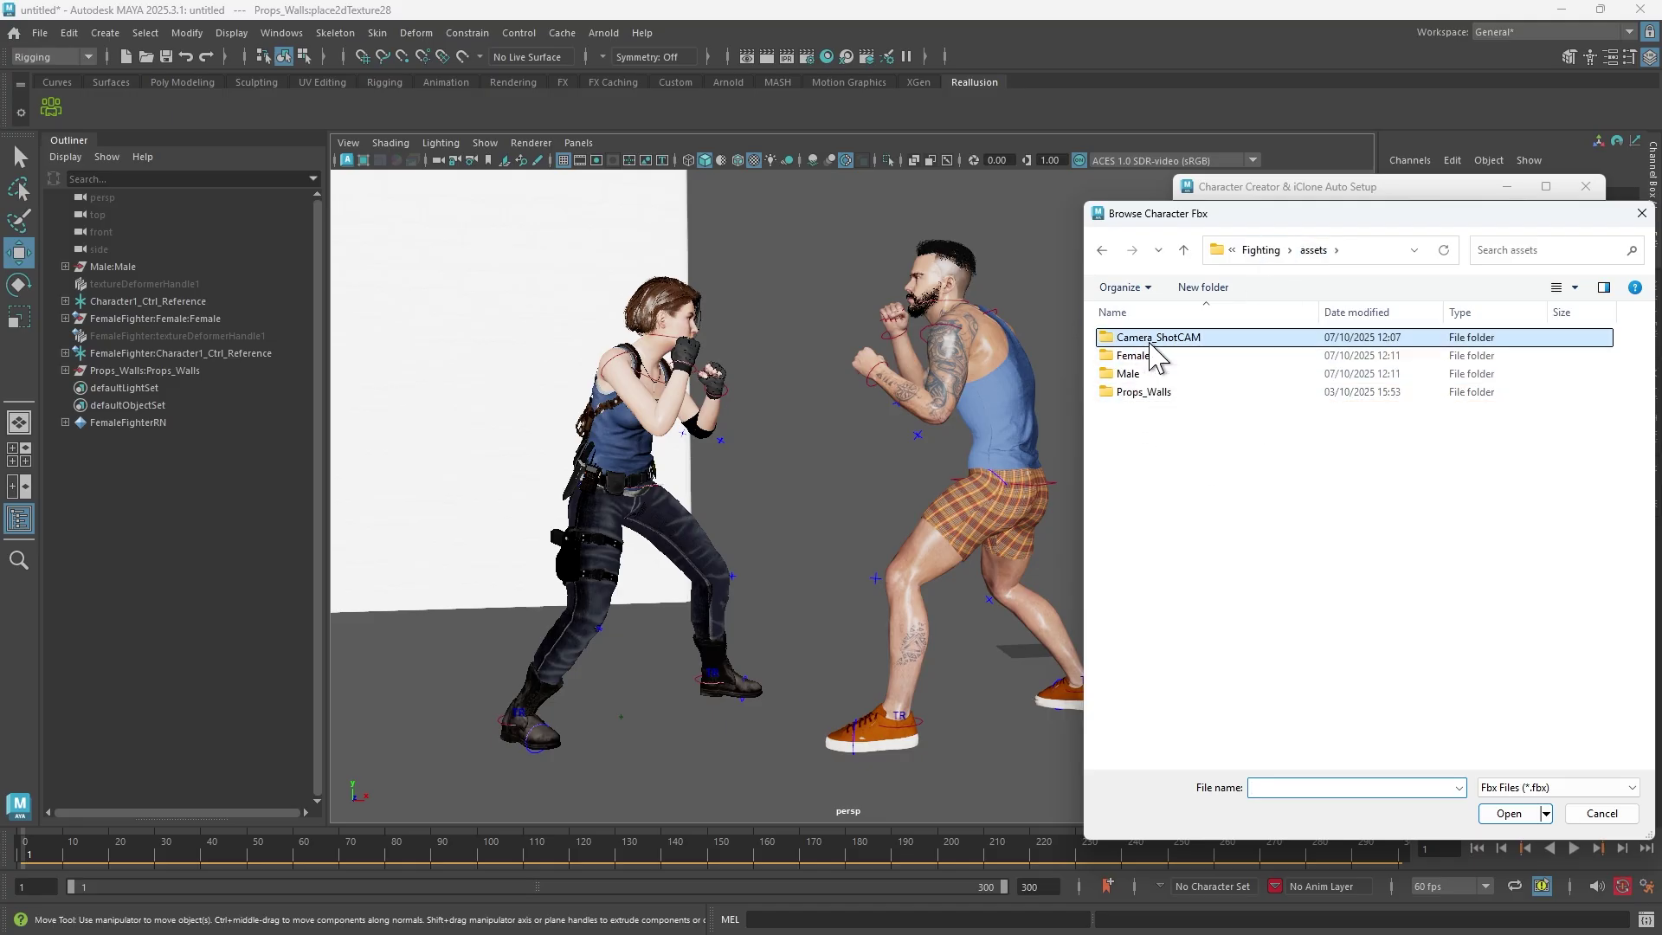
{"action": "left_click", "coordinate": [1225, 354]}
{"action": "left_click", "coordinate": [1509, 813]}
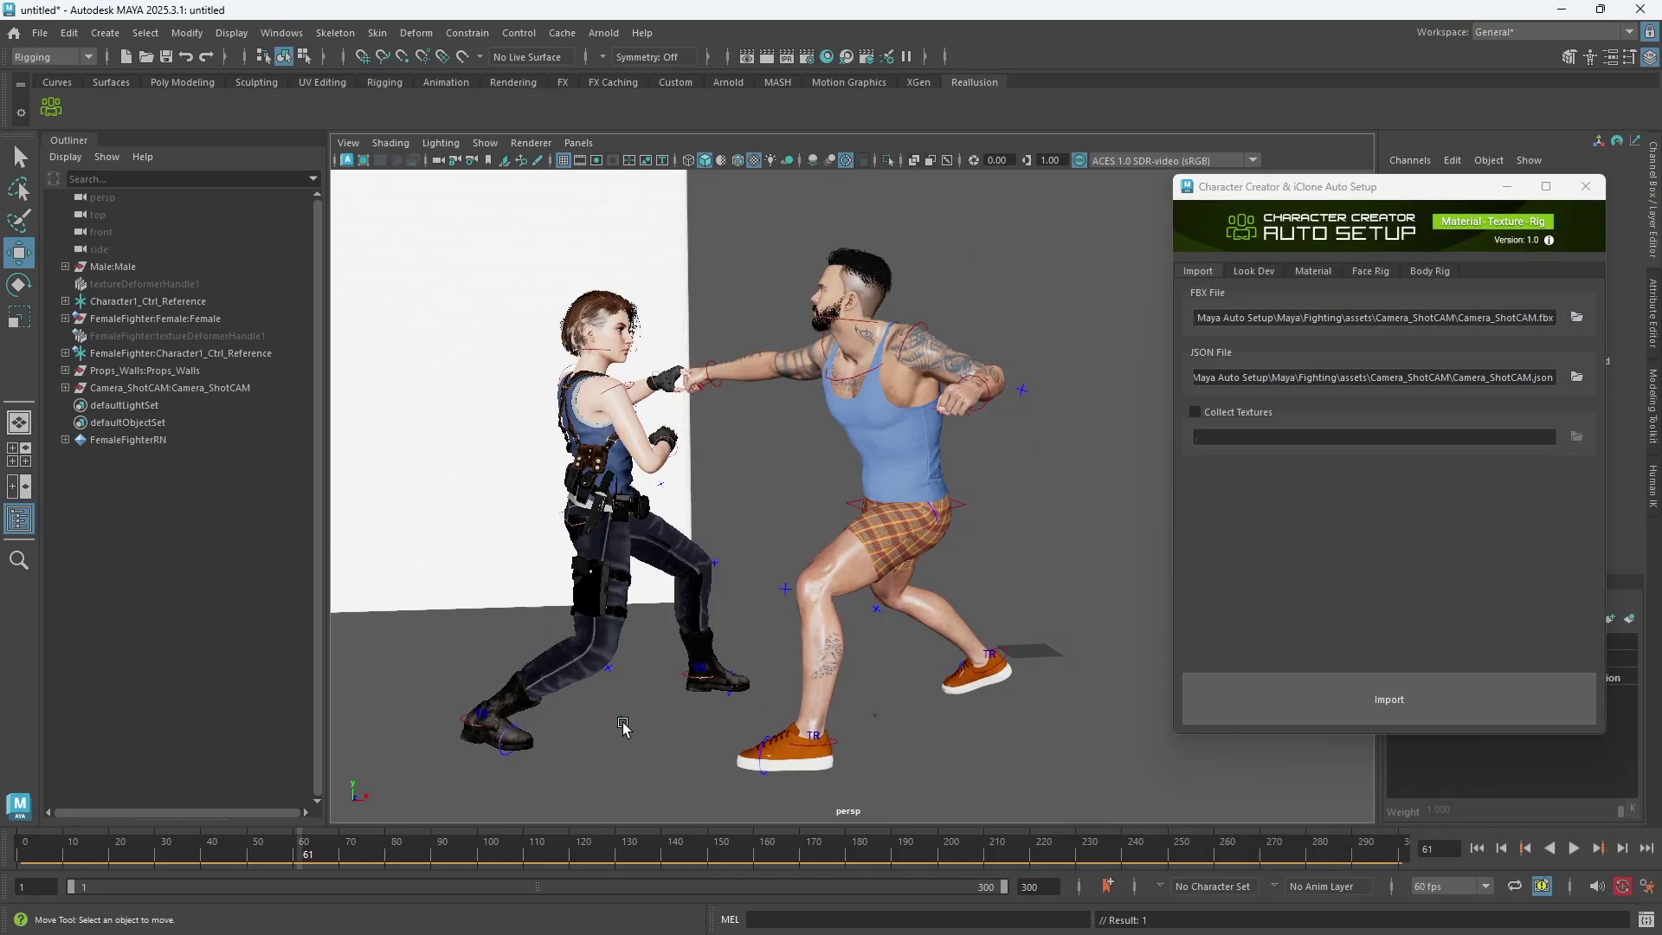
Look through Camera_ShotCAM:Camera in the viewport and play the fight back, then stop
{"action": "left_click", "coordinate": [578, 143]}
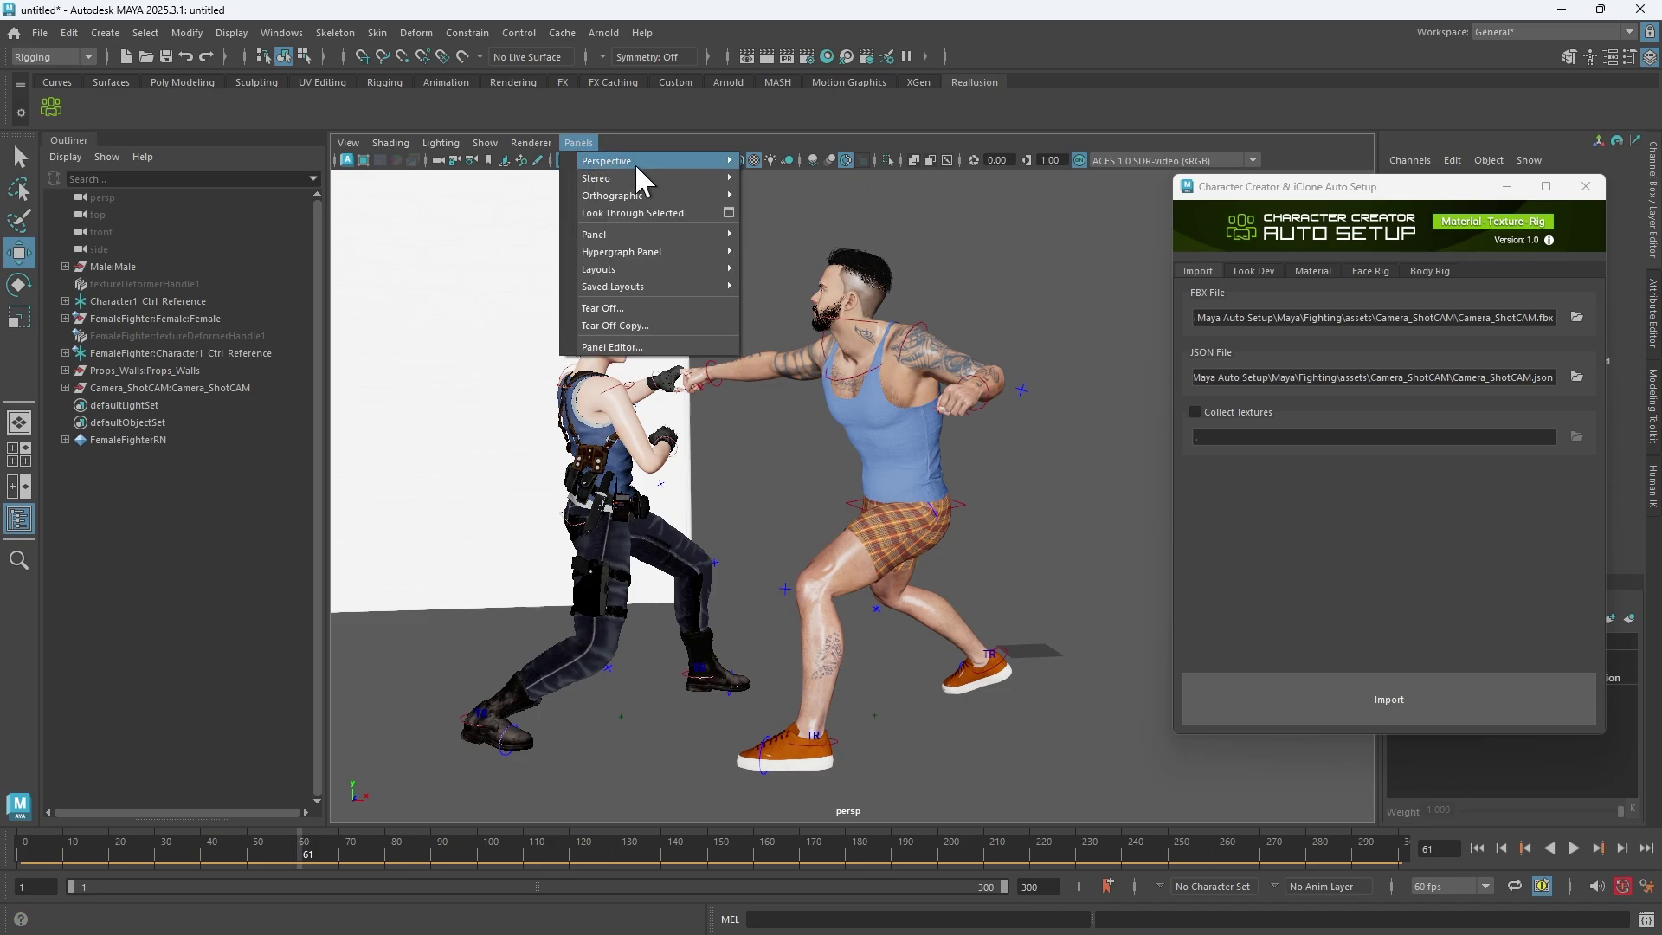
{"action": "mouse_move", "coordinate": [668, 164]}
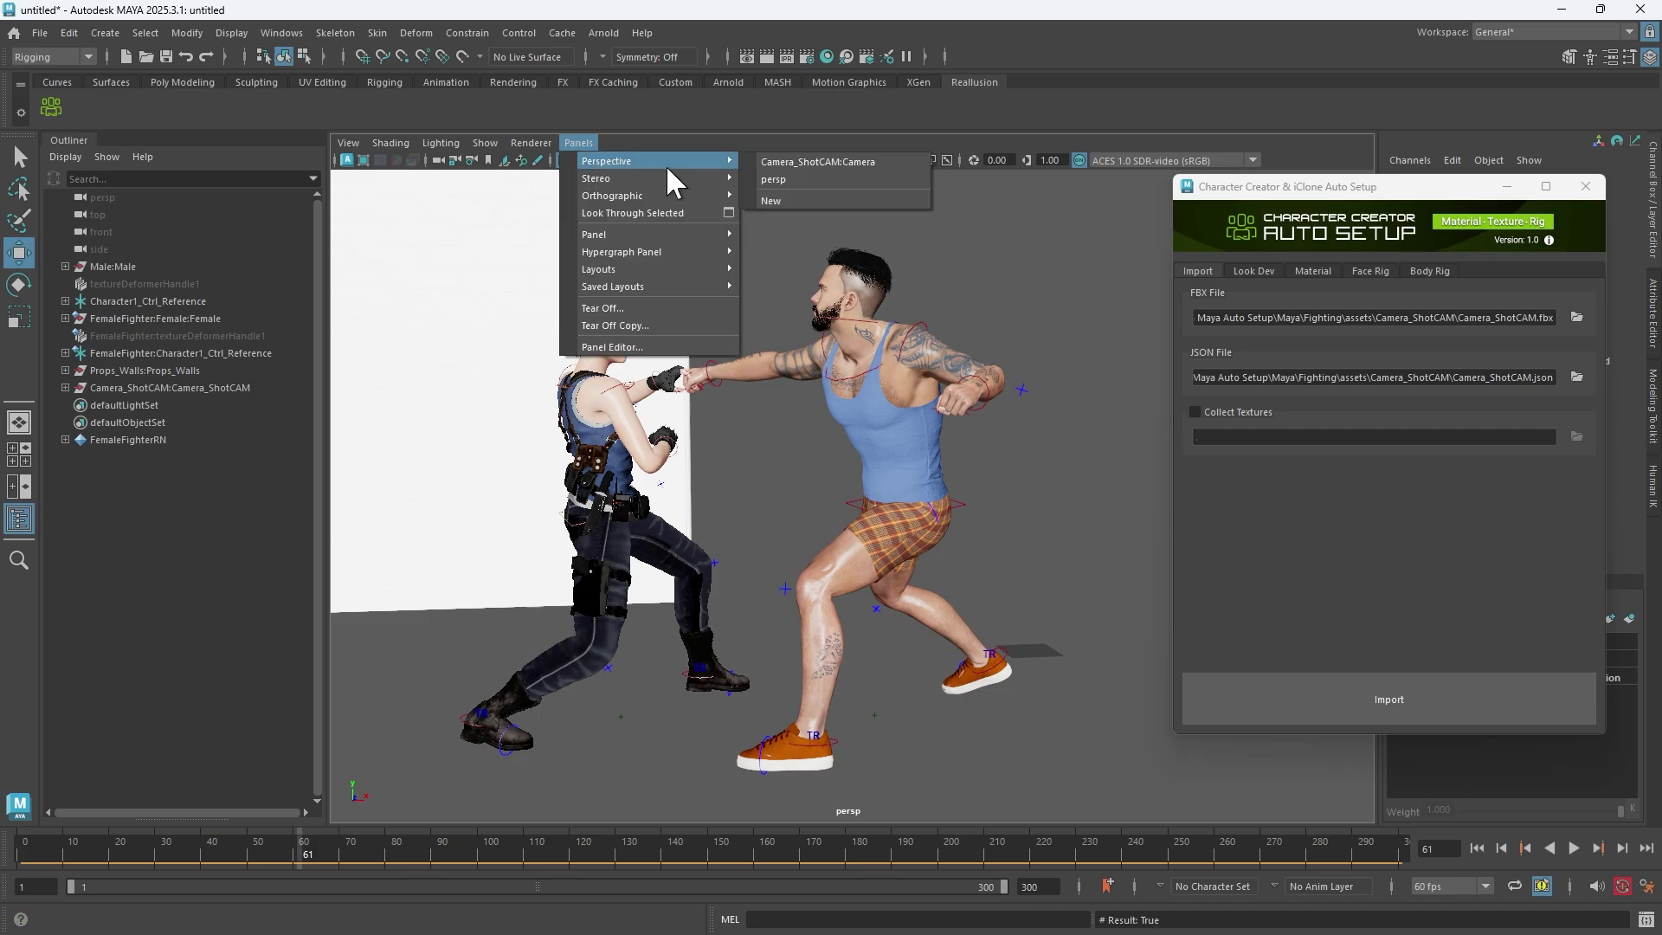
{"action": "left_click", "coordinate": [824, 161]}
{"action": "left_click", "coordinate": [1573, 850]}
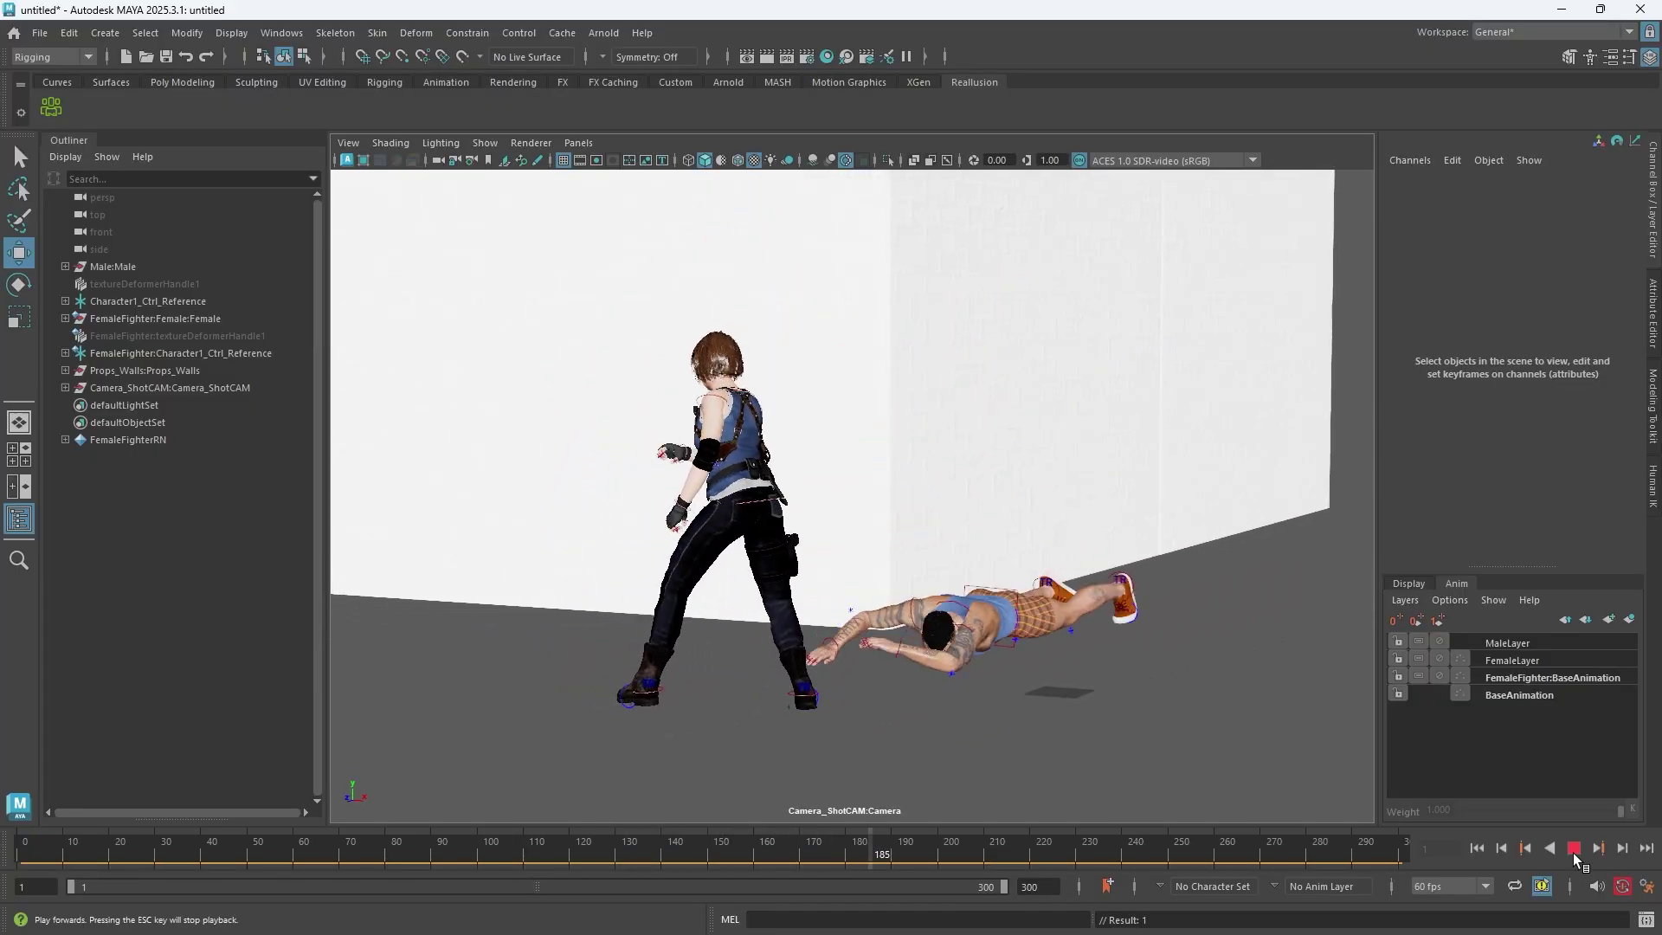
{"action": "left_click", "coordinate": [1574, 849]}
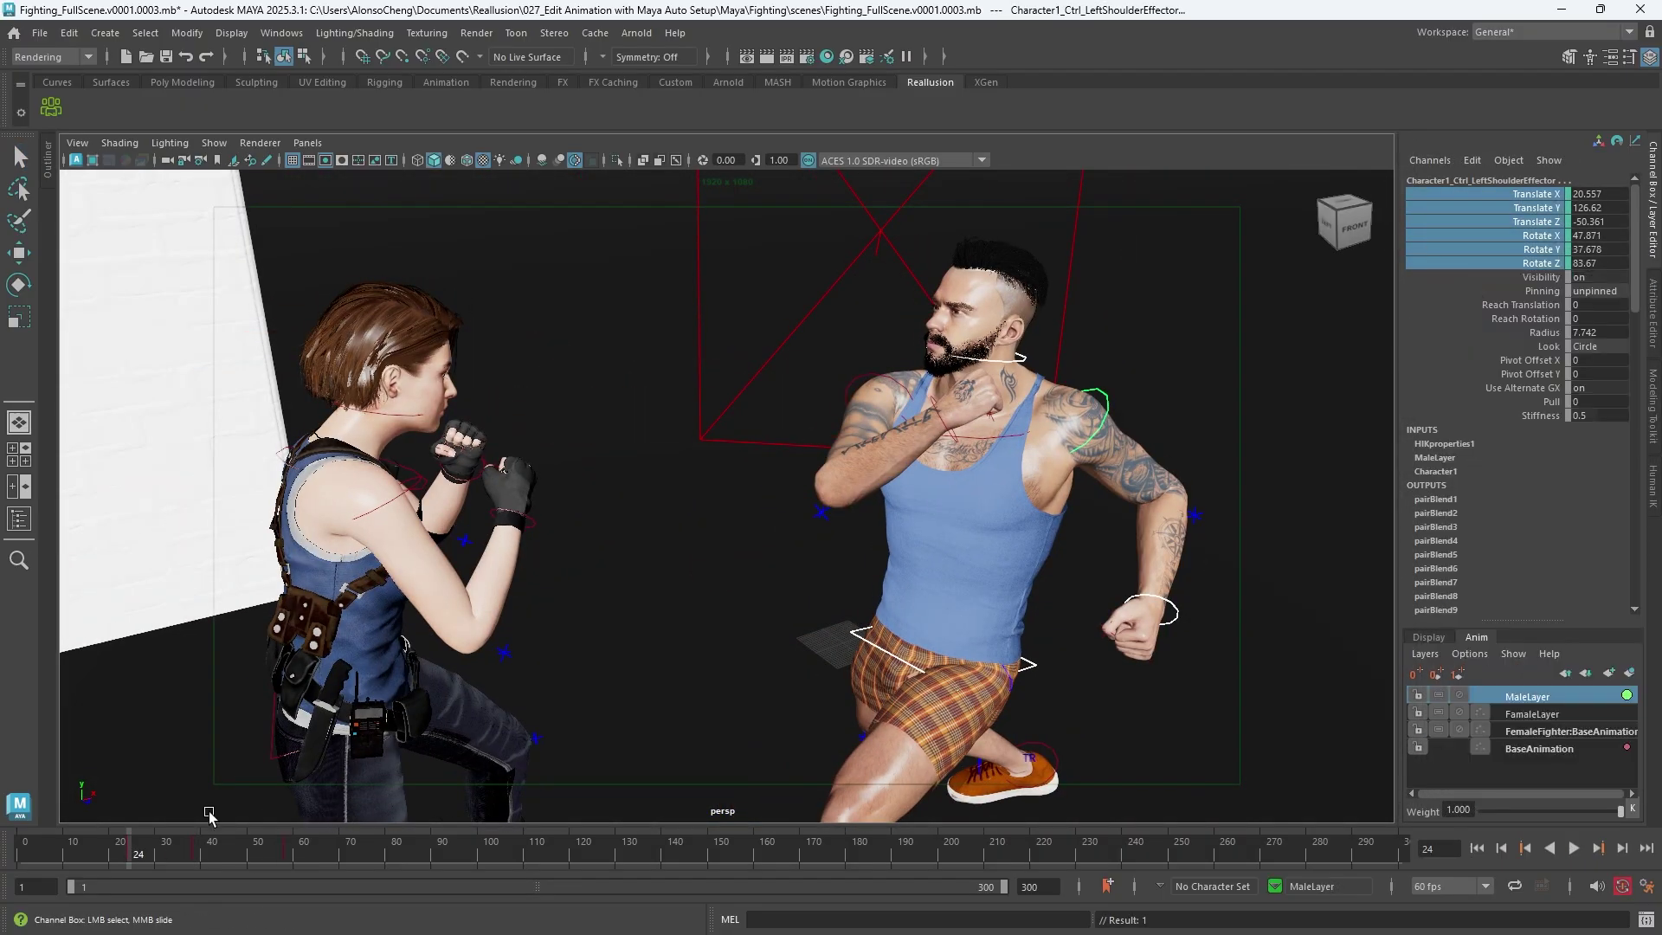
Scrub the timeline from frame 24 toward frame 38
{"action": "left_click_drag", "start_coordinate": [155, 855], "coordinate": [194, 855]}
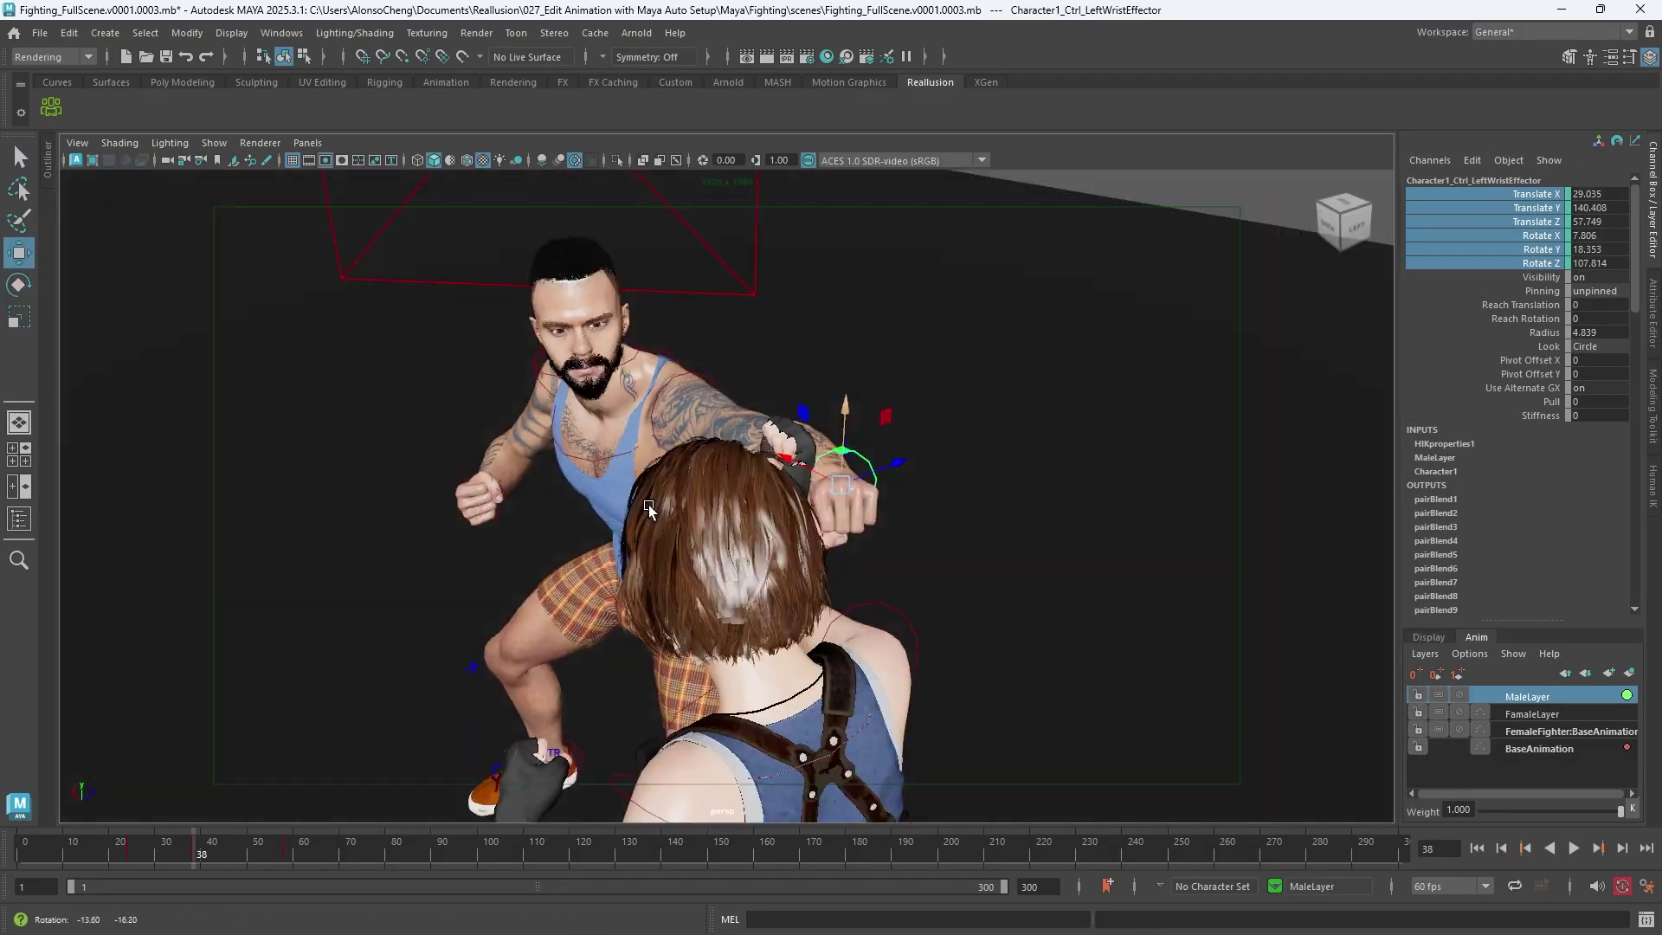